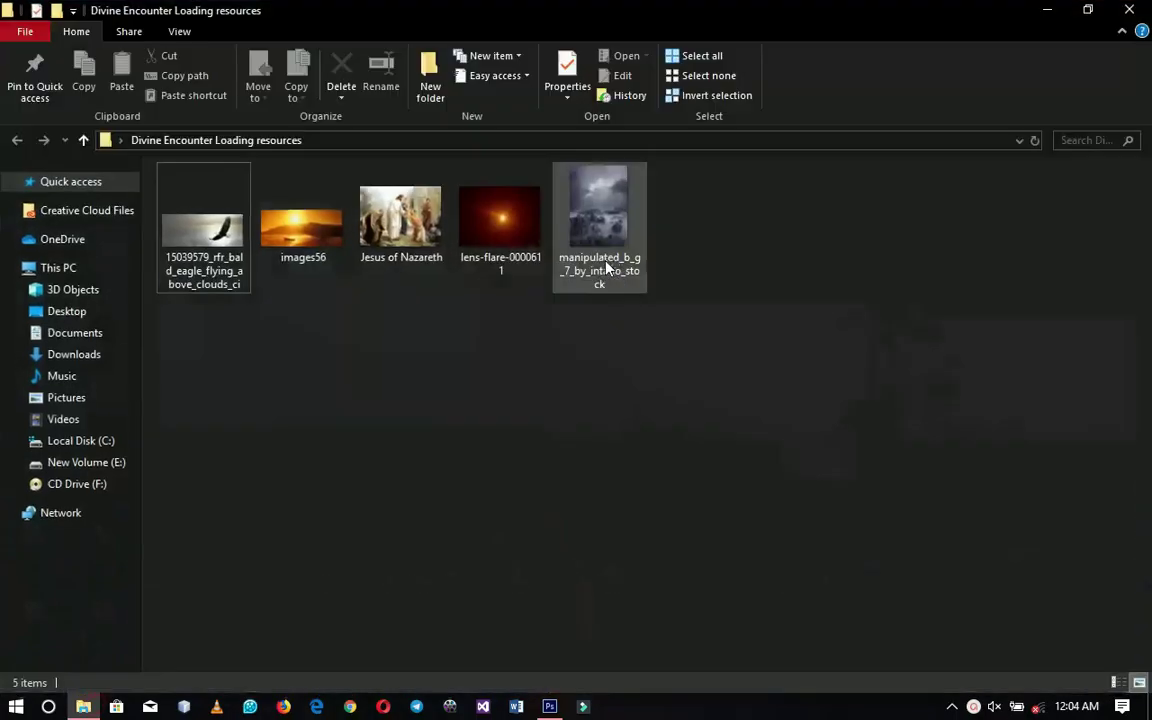
Step: Switch to Photoshop and create a new blank document 4 inches wide by 4 inches high
click(83, 706)
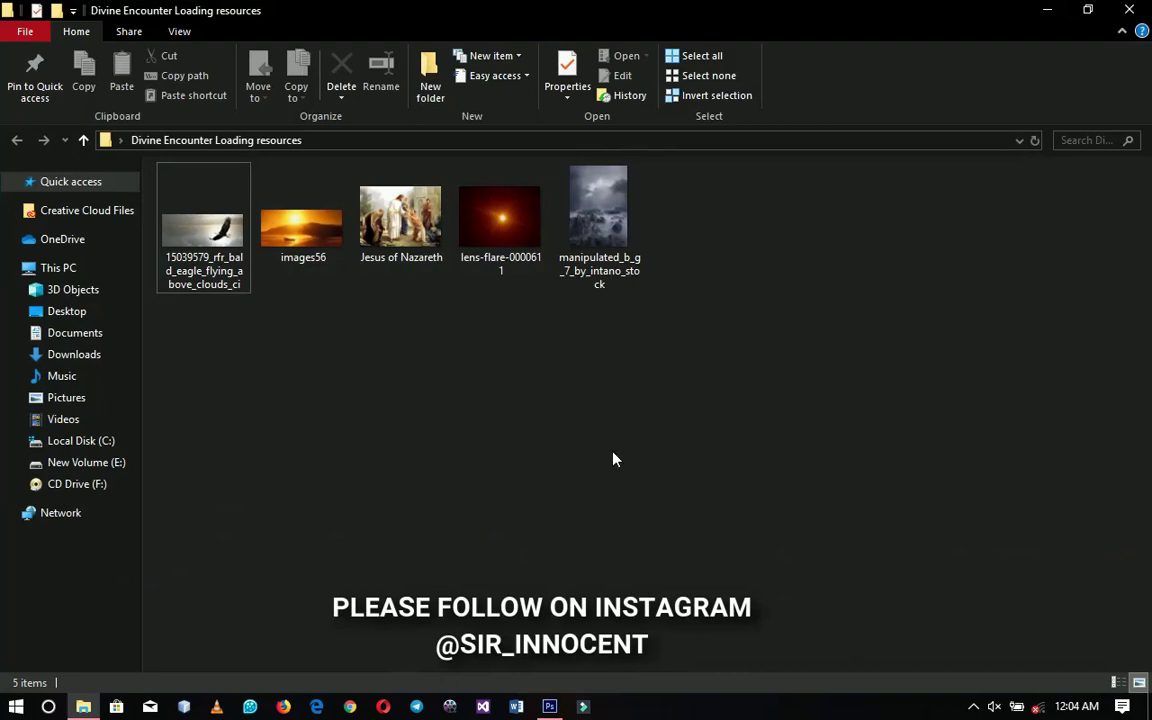
click(549, 706)
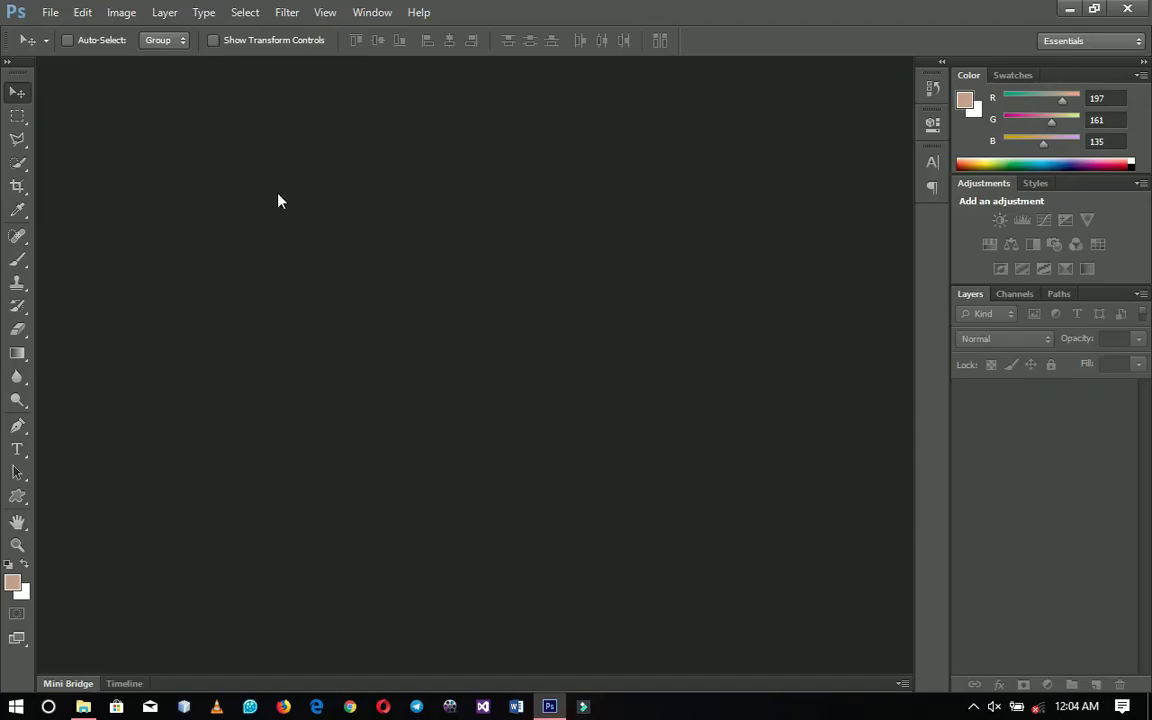
click(50, 12)
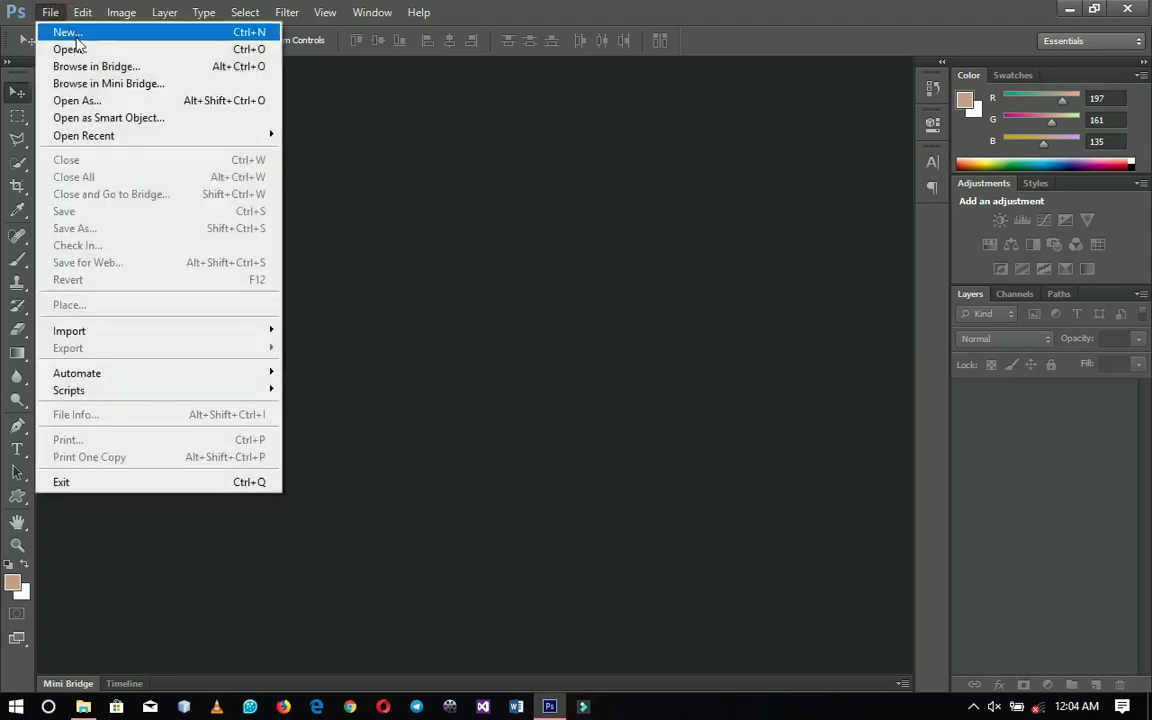
click(60, 31)
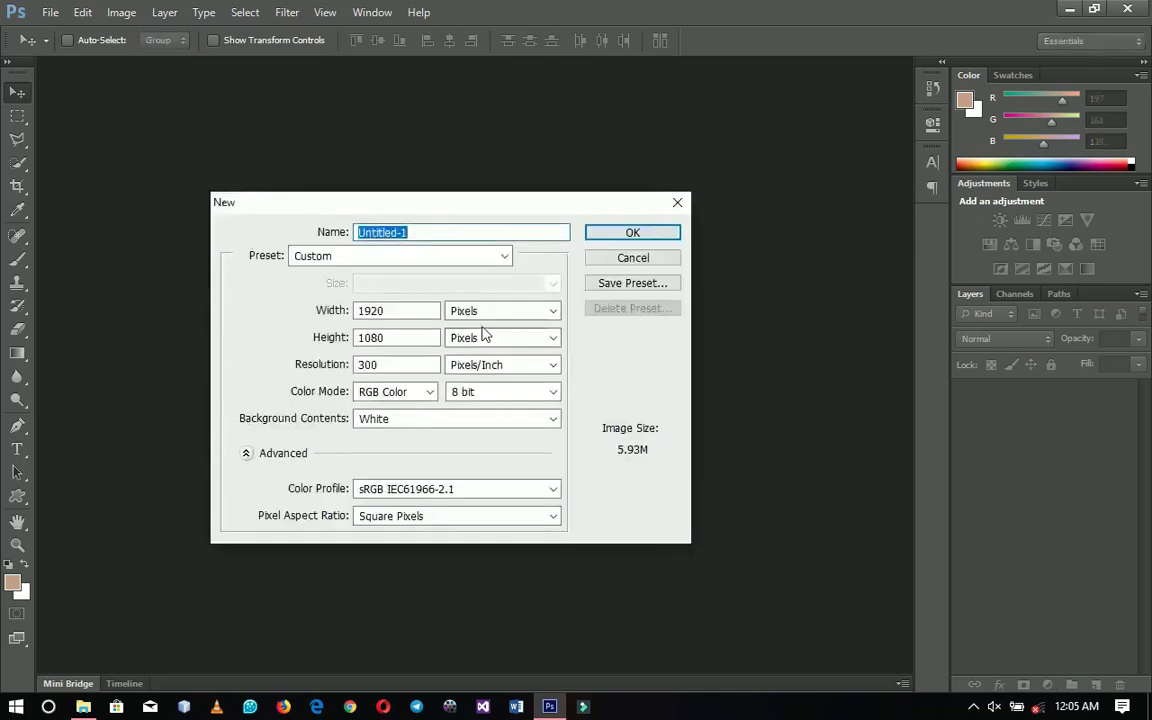
click(490, 310)
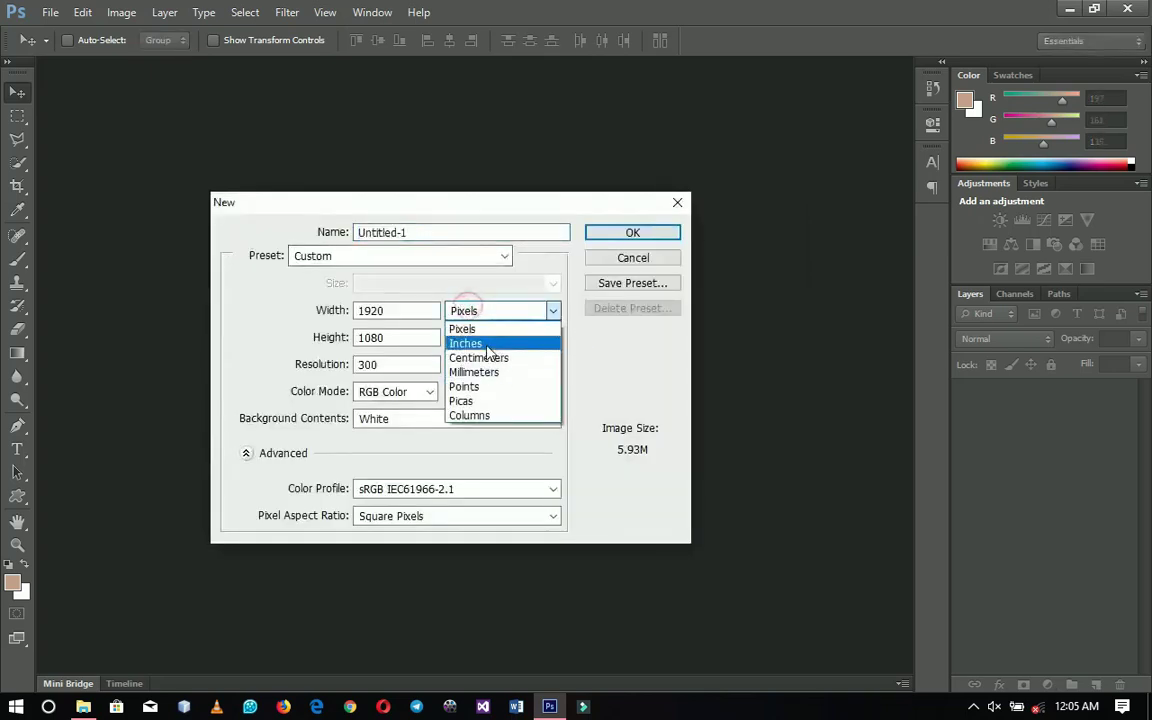
click(485, 339)
click(395, 310)
text(4)
key(Tab)
text(4)
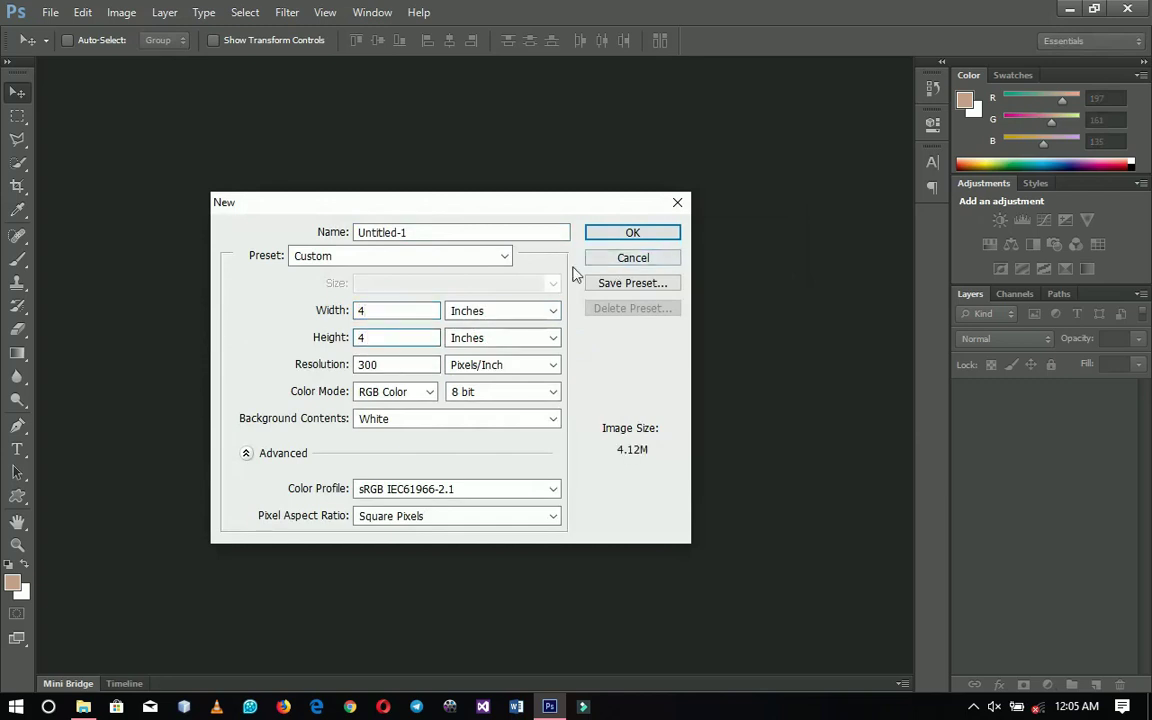
click(630, 232)
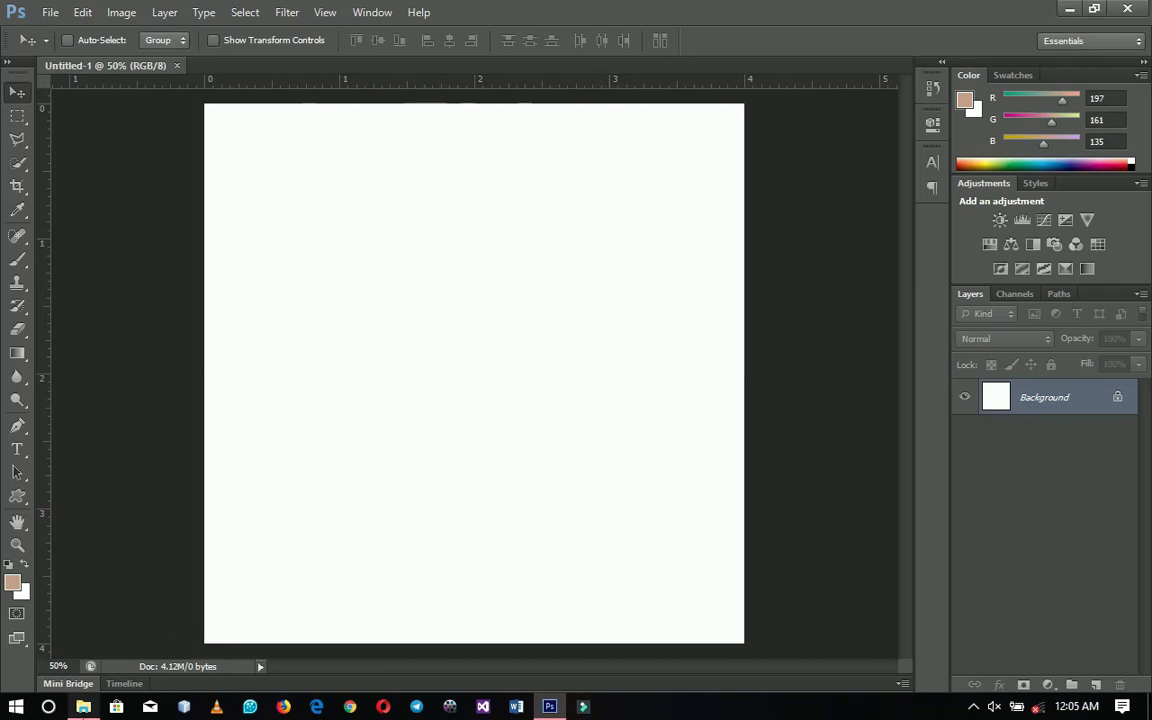
Step: Place the bald eagle above clouds image, scale it to about 31%, and position its clouds across the canvas's upper half with the eagle off-canvas
key(alt+Tab)
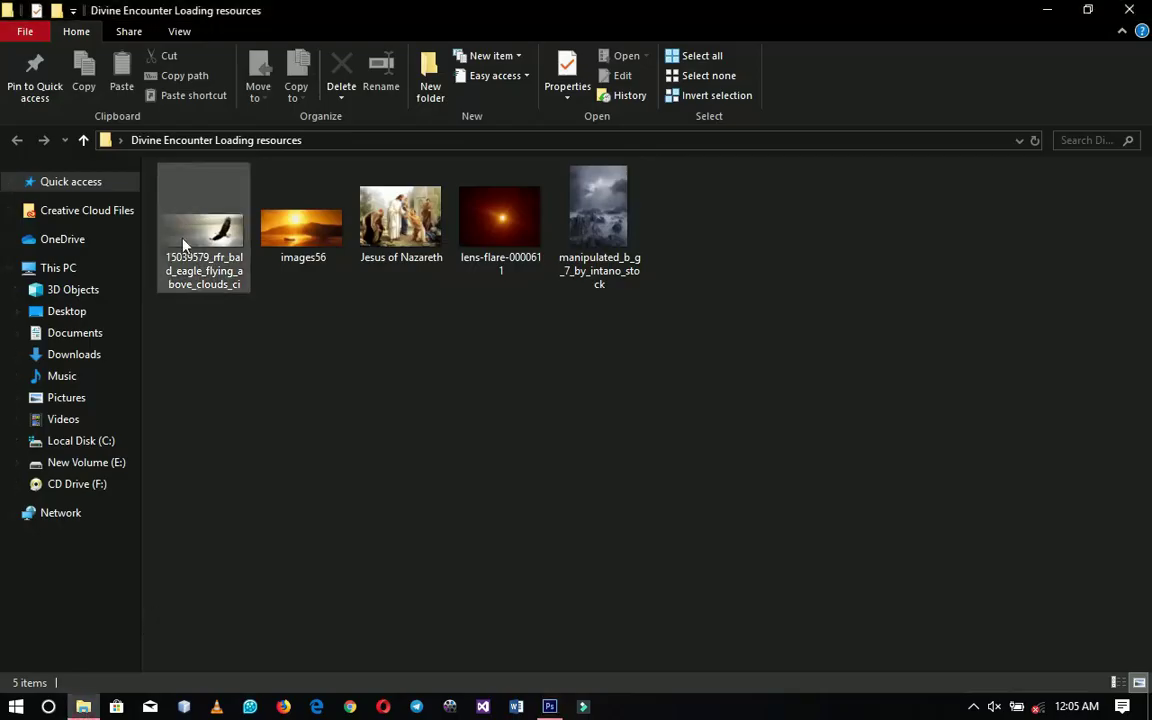
drag(164, 213, 540, 288)
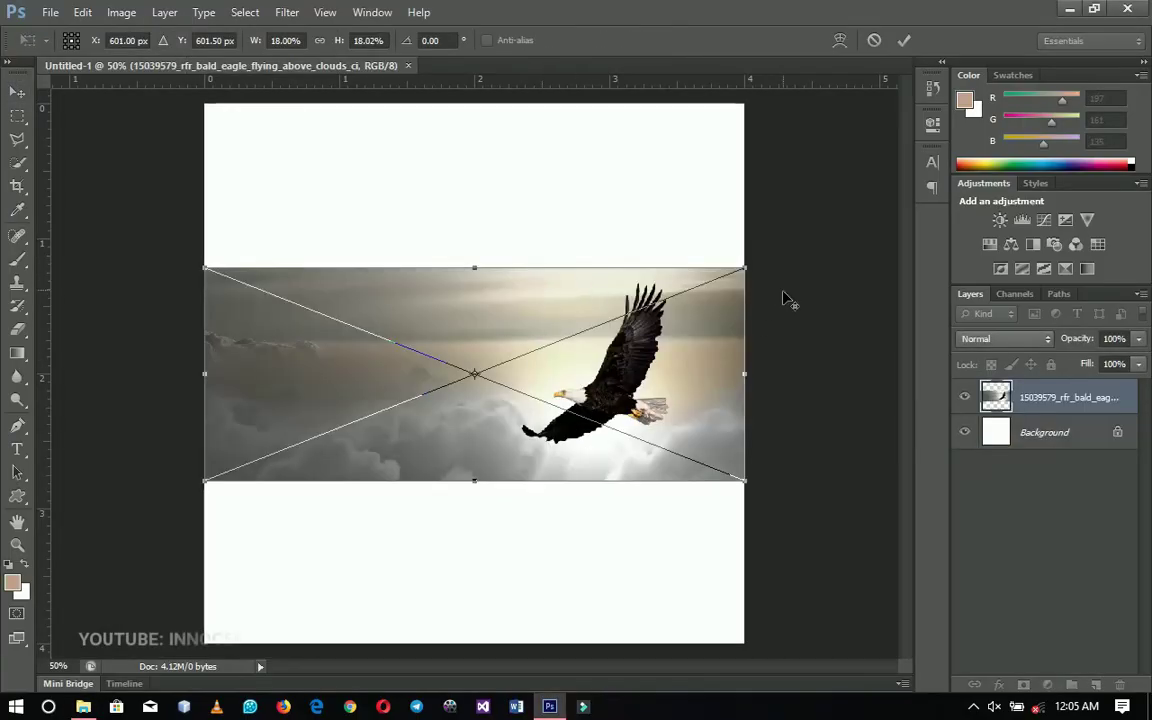
drag(746, 267, 848, 220)
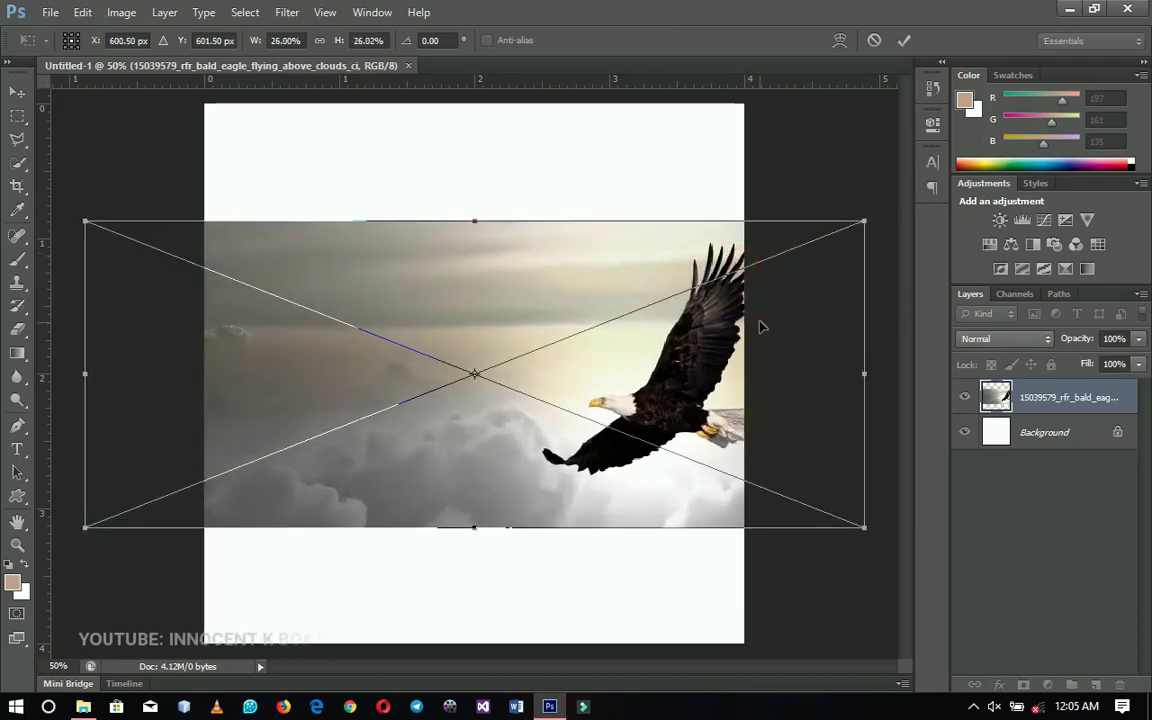
drag(704, 364, 786, 224)
drag(168, 386, 126, 404)
drag(309, 391, 387, 389)
drag(201, 403, 167, 411)
drag(398, 407, 423, 387)
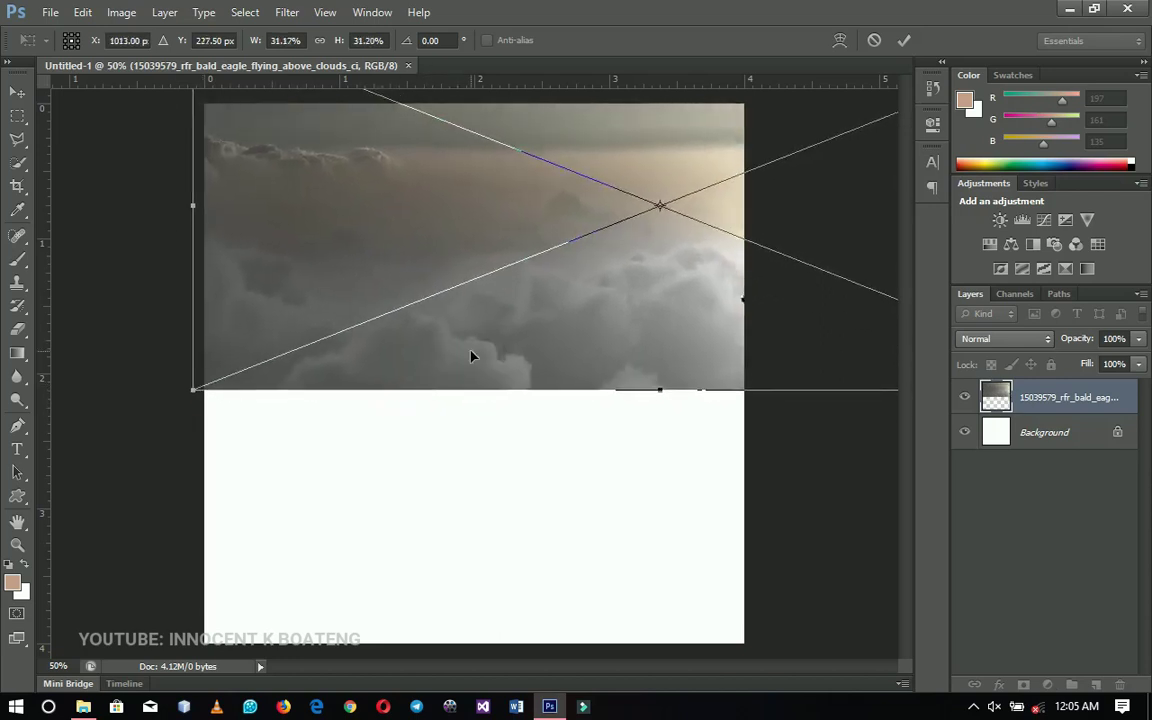
key(Return)
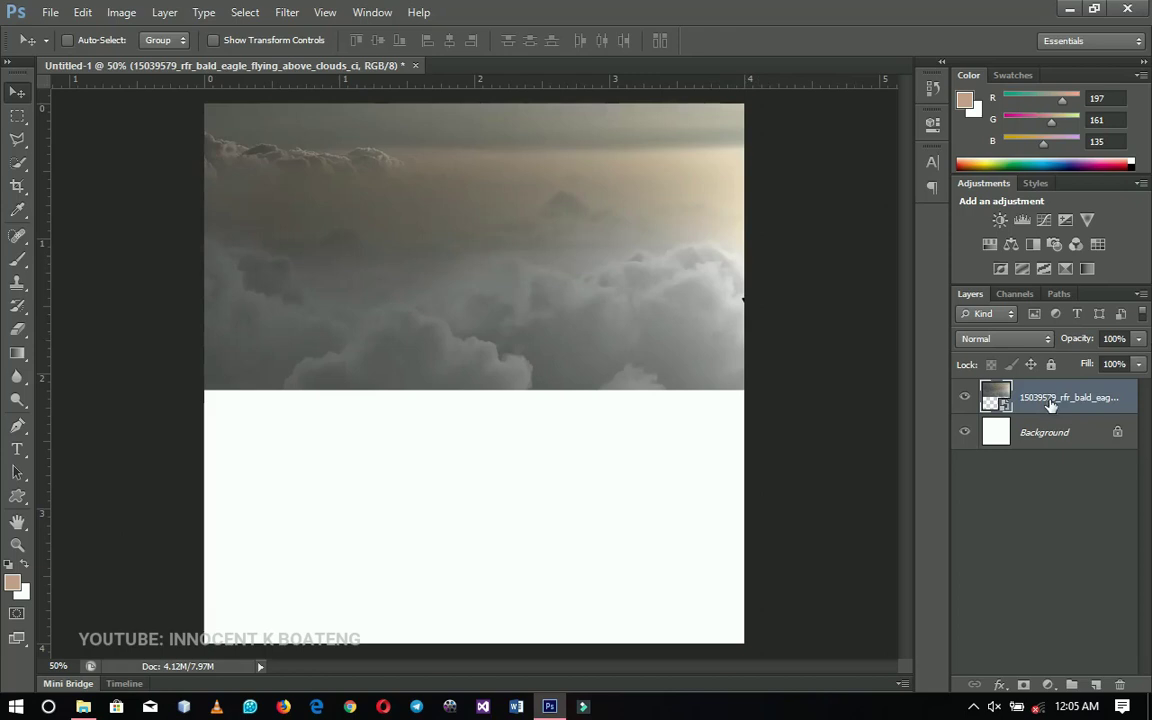
Step: Rasterize the bald eagle cloud layer and add a layer mask to it
right_click(1051, 403)
click(918, 252)
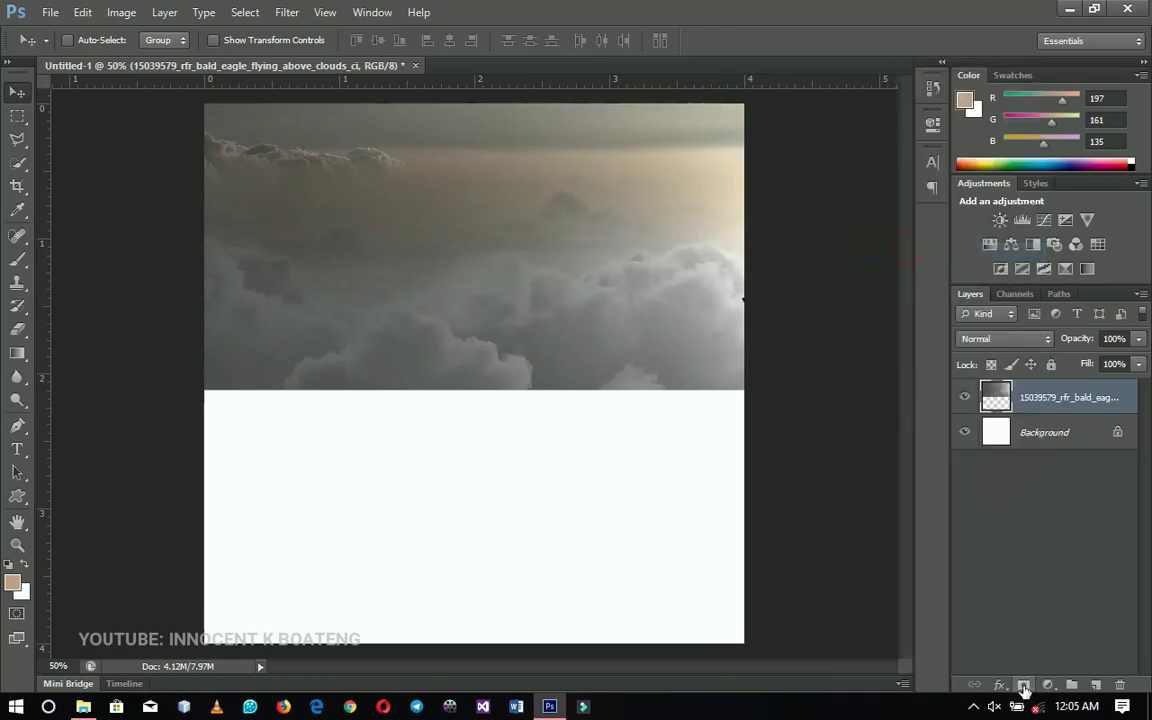
click(1023, 686)
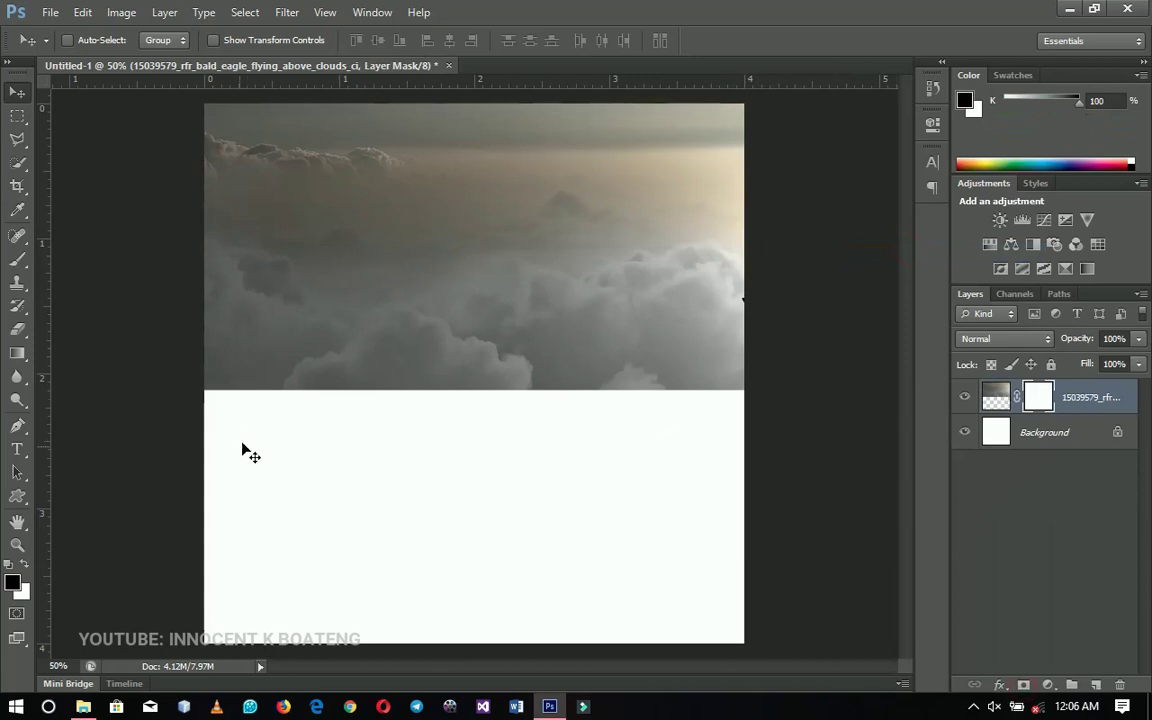
Step: Fade out the clouds' hard lower edge on the mask with a soft black brush, starting at 246 px and enlarging to 300 px
key(b)
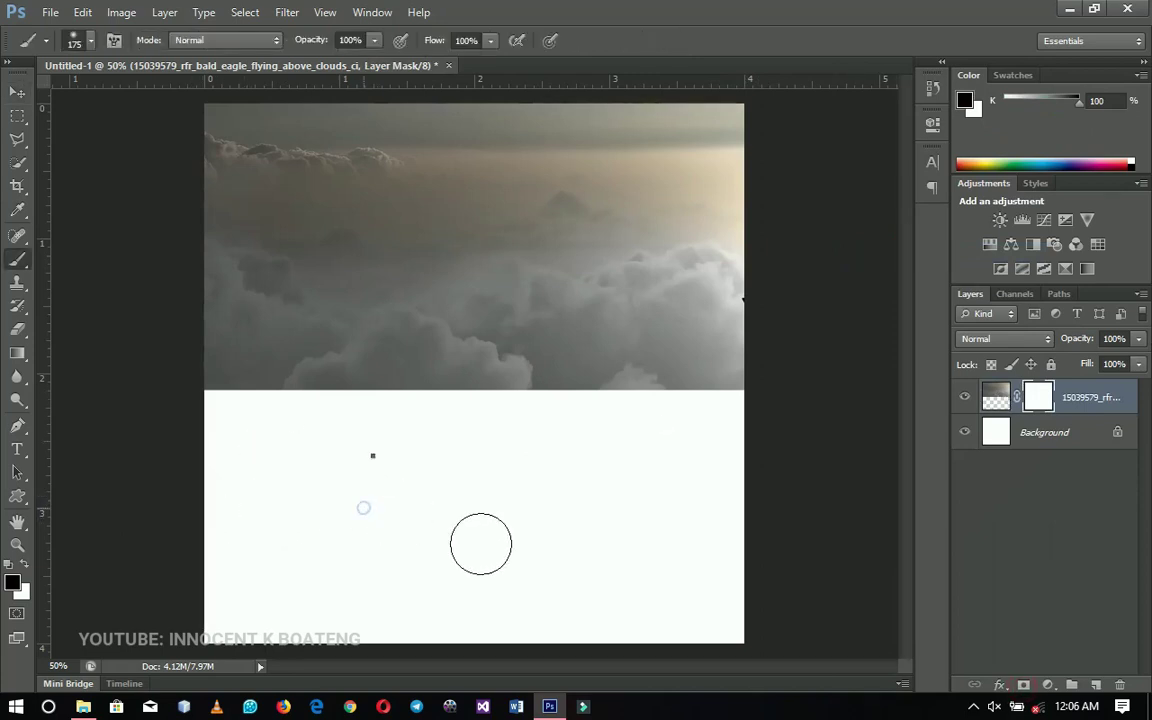
right_click(372, 456)
drag(512, 498, 522, 498)
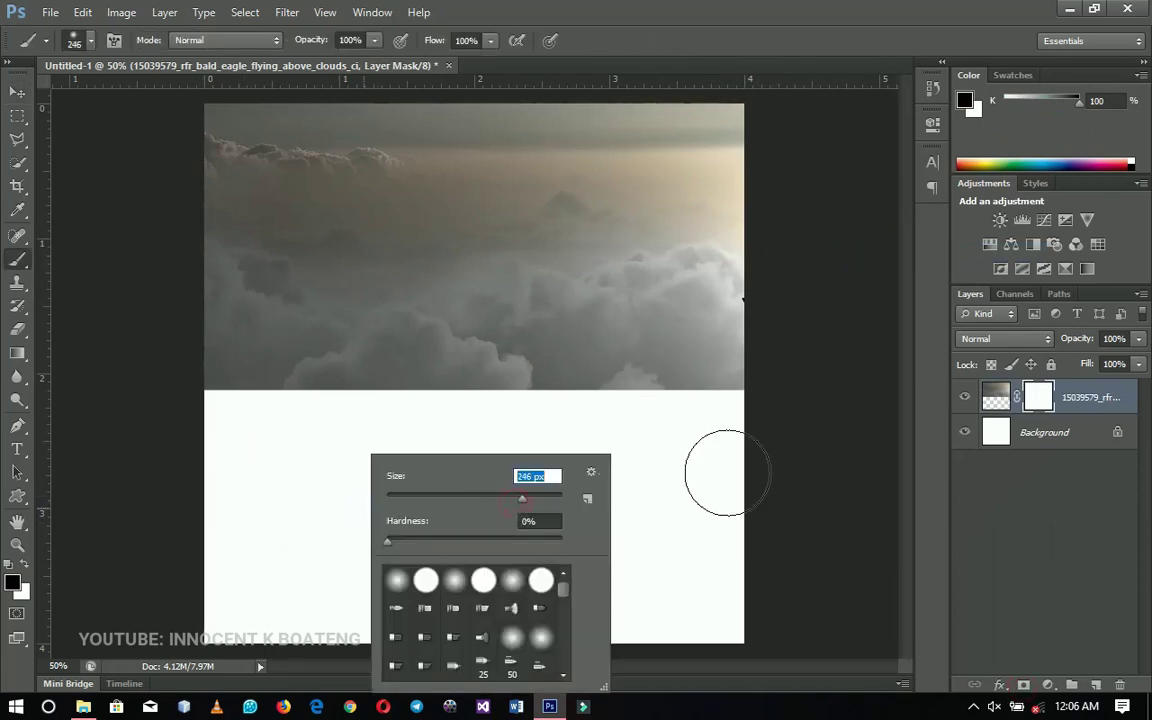
key(Return)
right_click(681, 456)
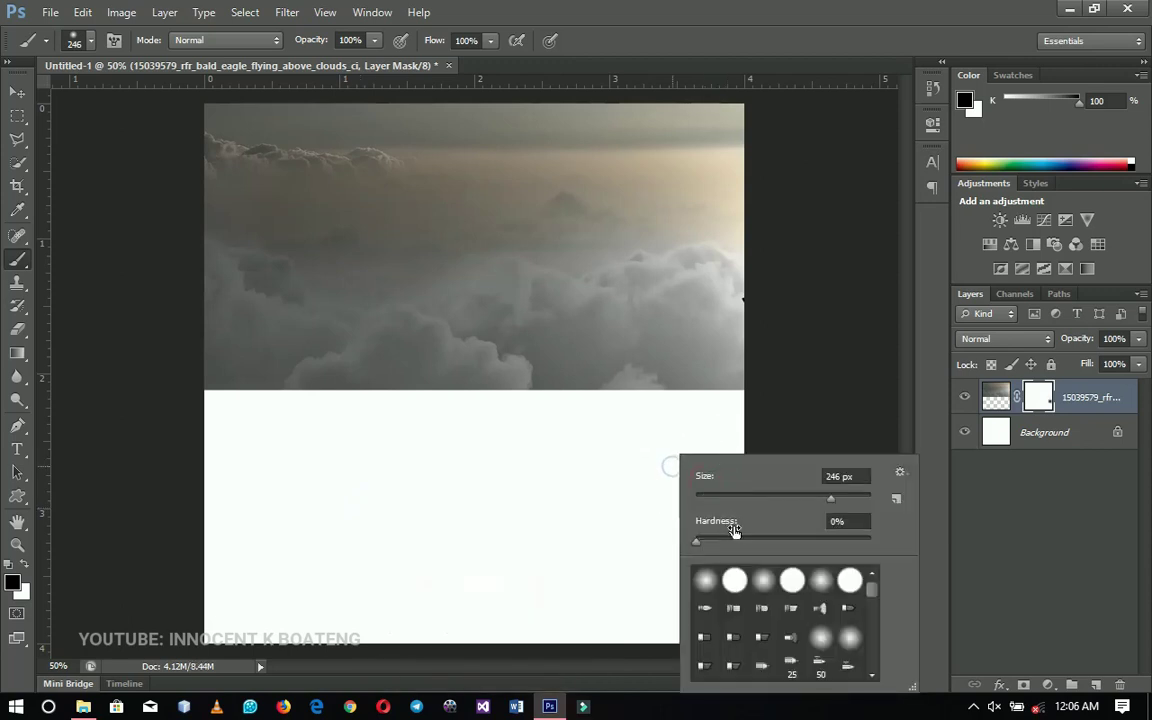
key(Return)
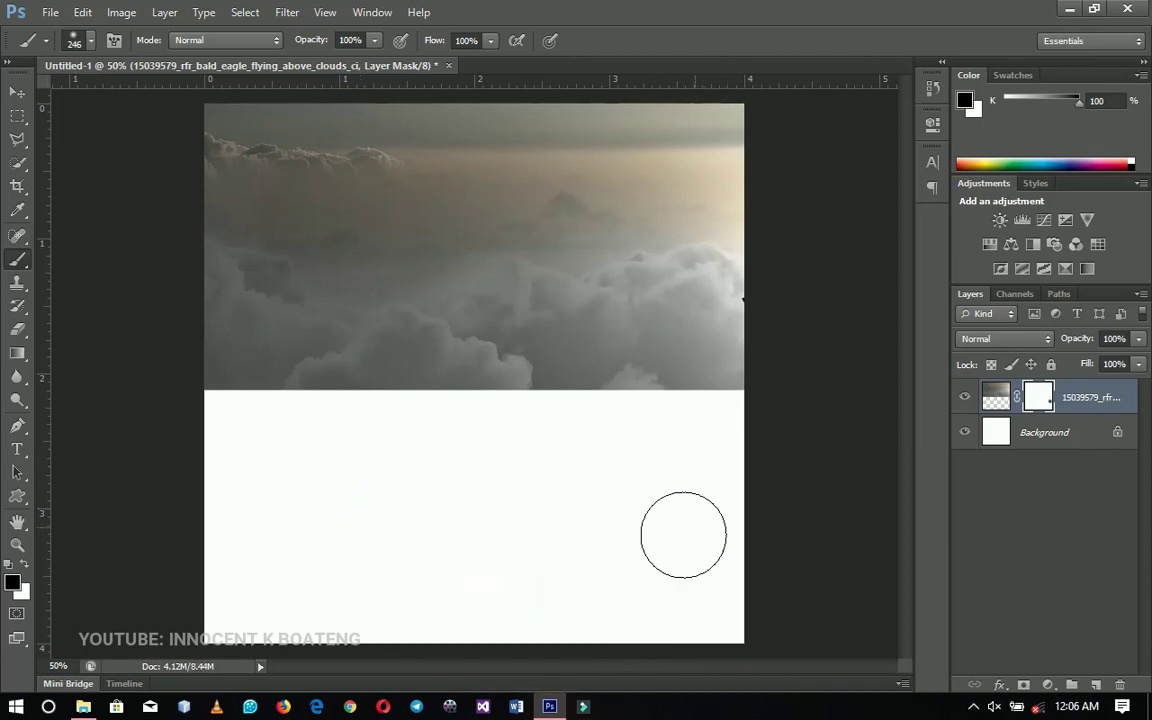
click(722, 419)
mouse_move(630, 430)
mouse_down()
mouse_move(345, 441)
mouse_move(240, 428)
mouse_move(389, 450)
mouse_move(361, 438)
mouse_move(548, 451)
mouse_move(496, 425)
mouse_move(294, 425)
mouse_move(417, 445)
mouse_move(160, 401)
mouse_move(234, 422)
mouse_move(256, 442)
mouse_move(607, 467)
mouse_move(455, 431)
mouse_move(749, 434)
mouse_move(689, 439)
mouse_up()
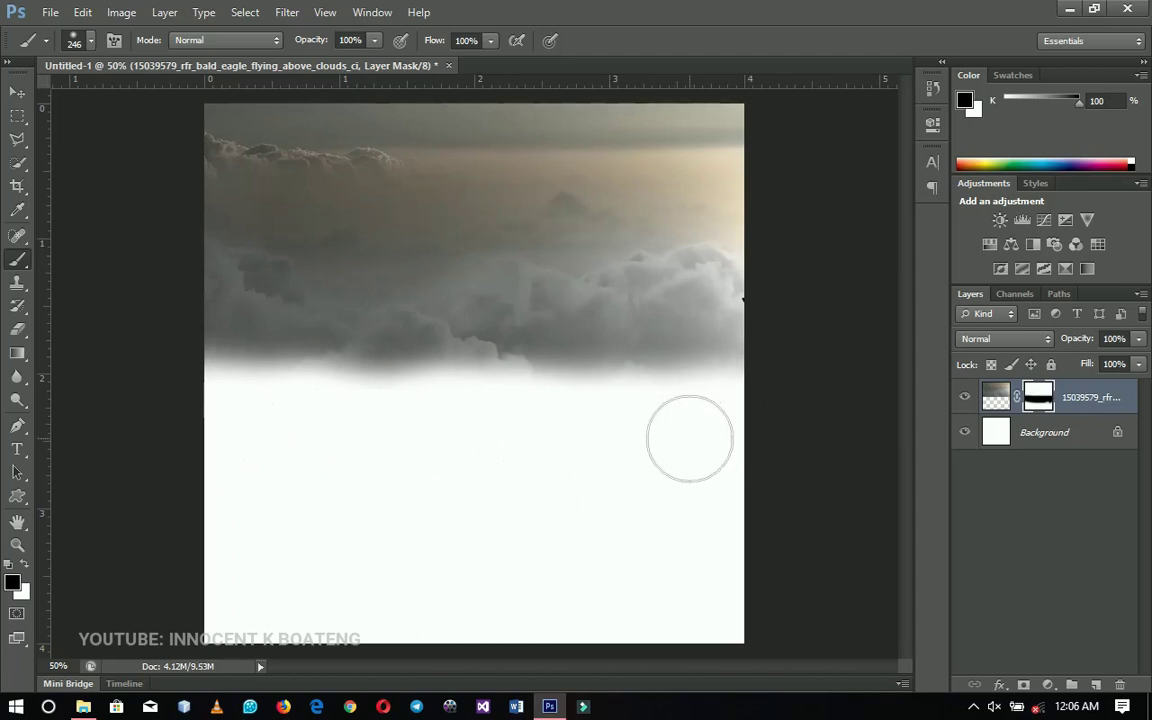
key(bracketright)
key(bracketright)
mouse_move(694, 437)
mouse_down()
mouse_move(728, 411)
mouse_move(460, 440)
mouse_move(291, 442)
mouse_move(391, 437)
mouse_move(314, 437)
mouse_move(139, 566)
mouse_up()
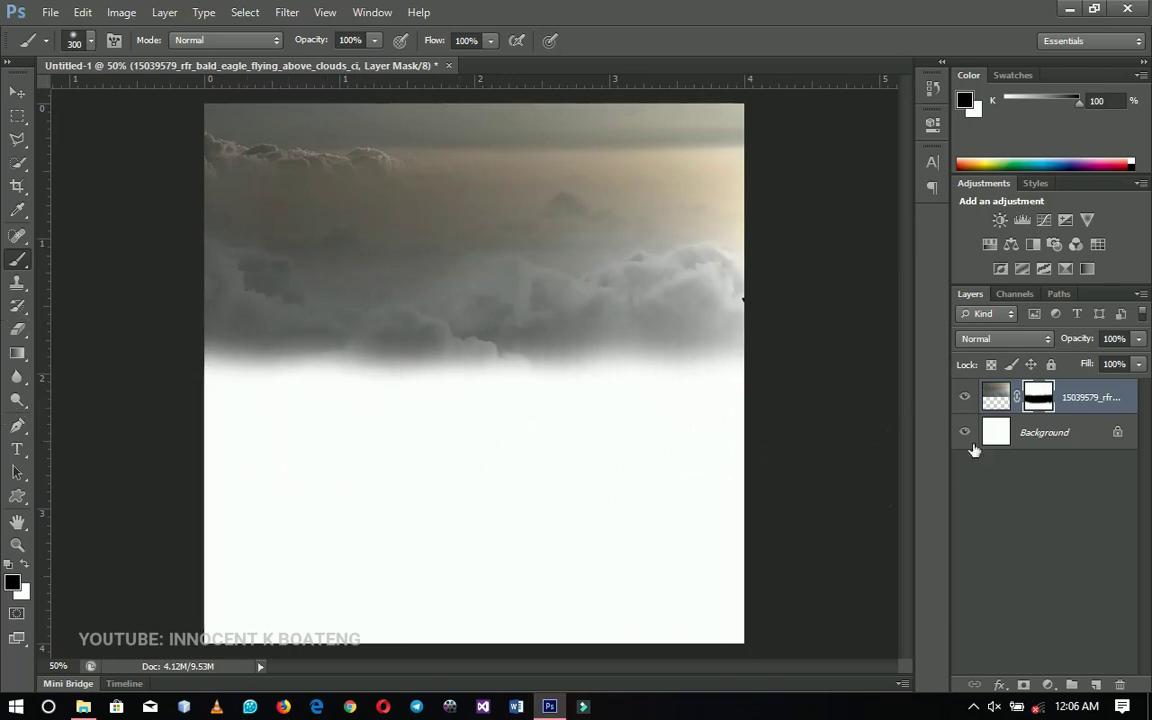
Step: Place the manipulated_b_g_7_by_intano_stock image above the clouds and enlarge it proportionally from its centre to cover the whole canvas
click(83, 706)
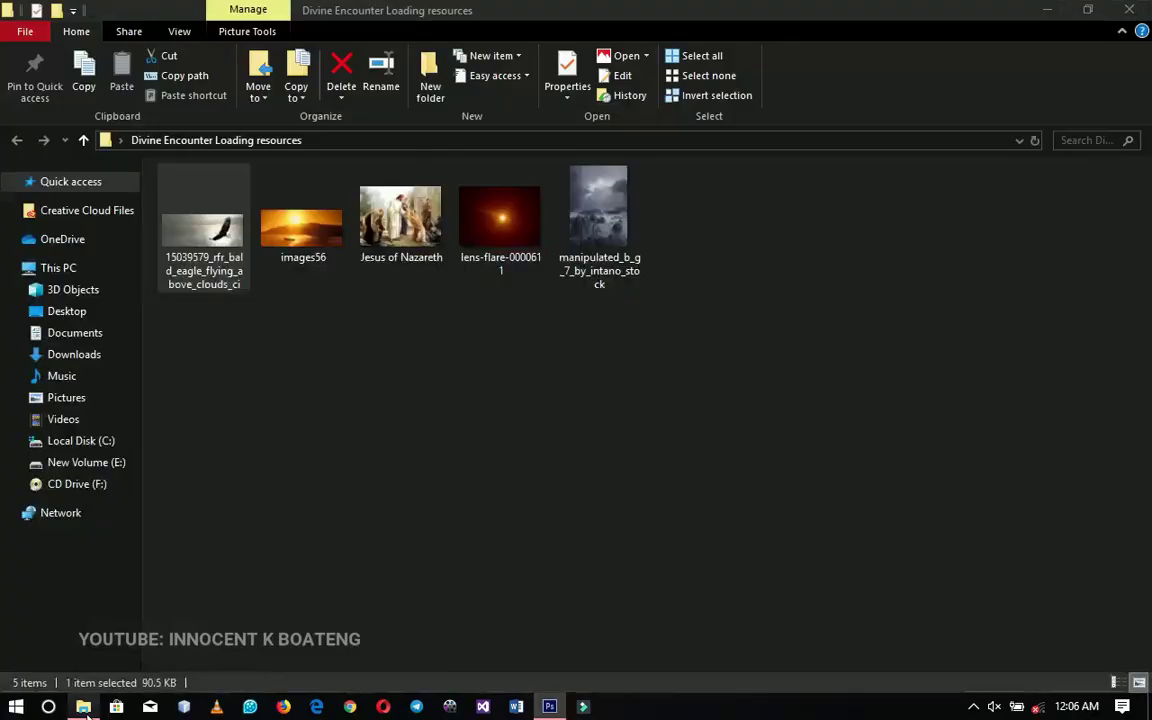
drag(612, 234, 650, 425)
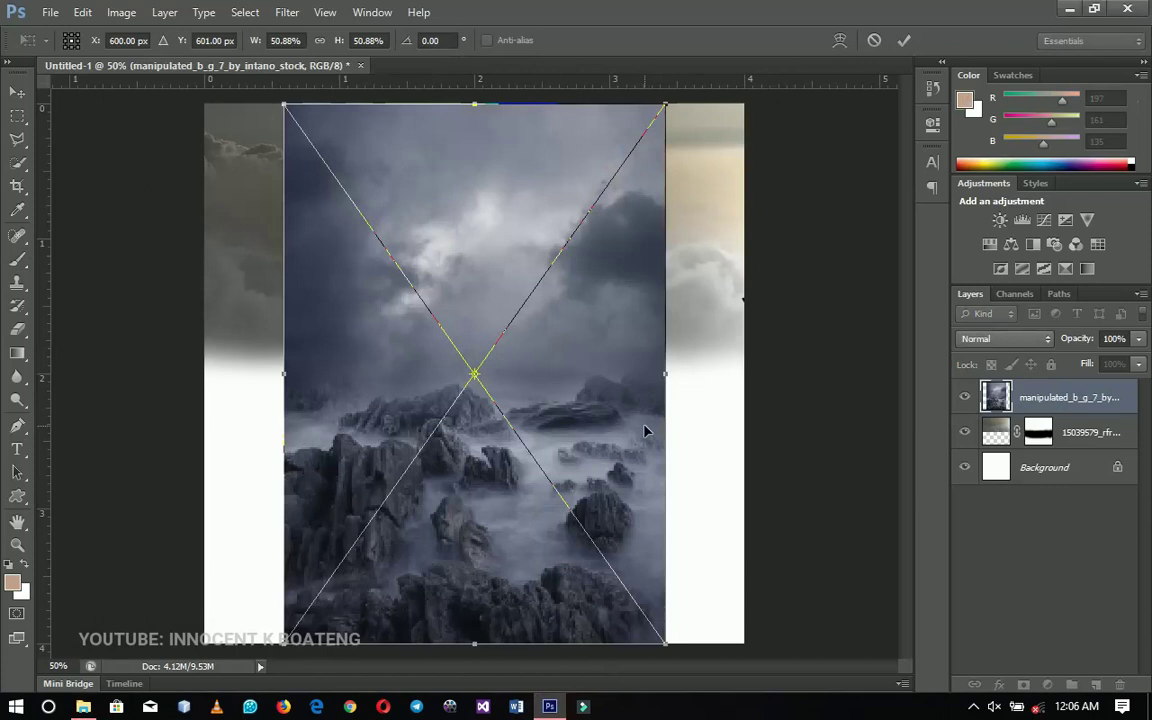
key(Return)
alt+click(613, 305)
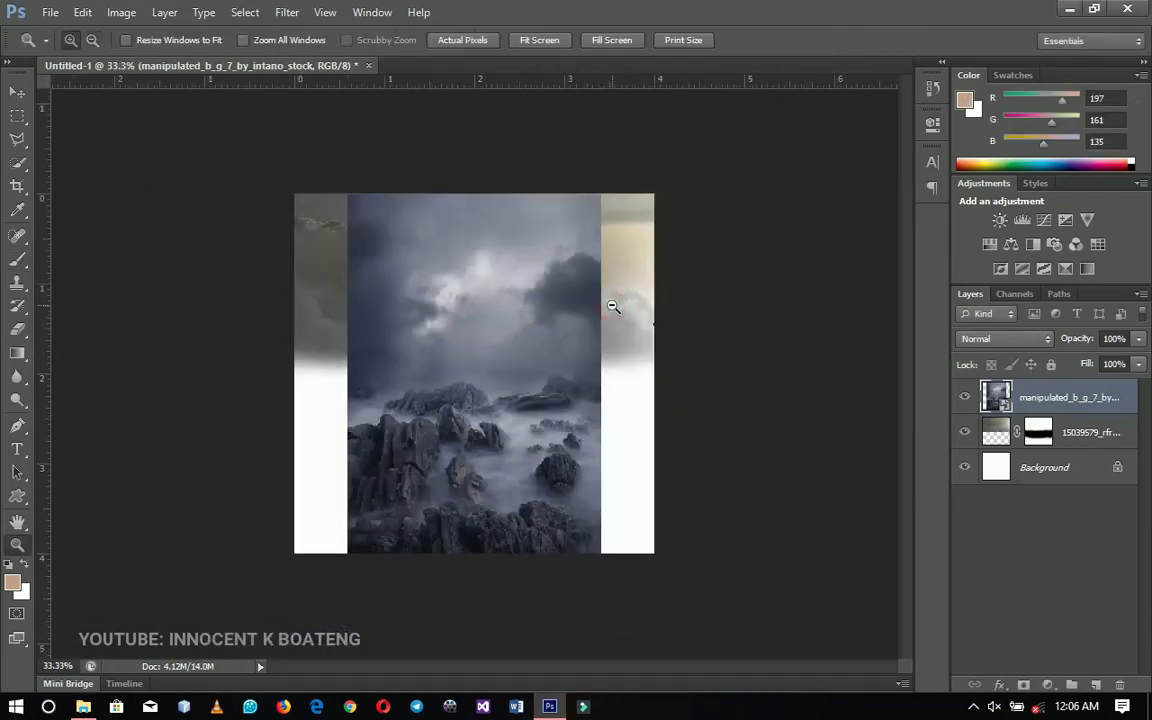
key(ctrl+t)
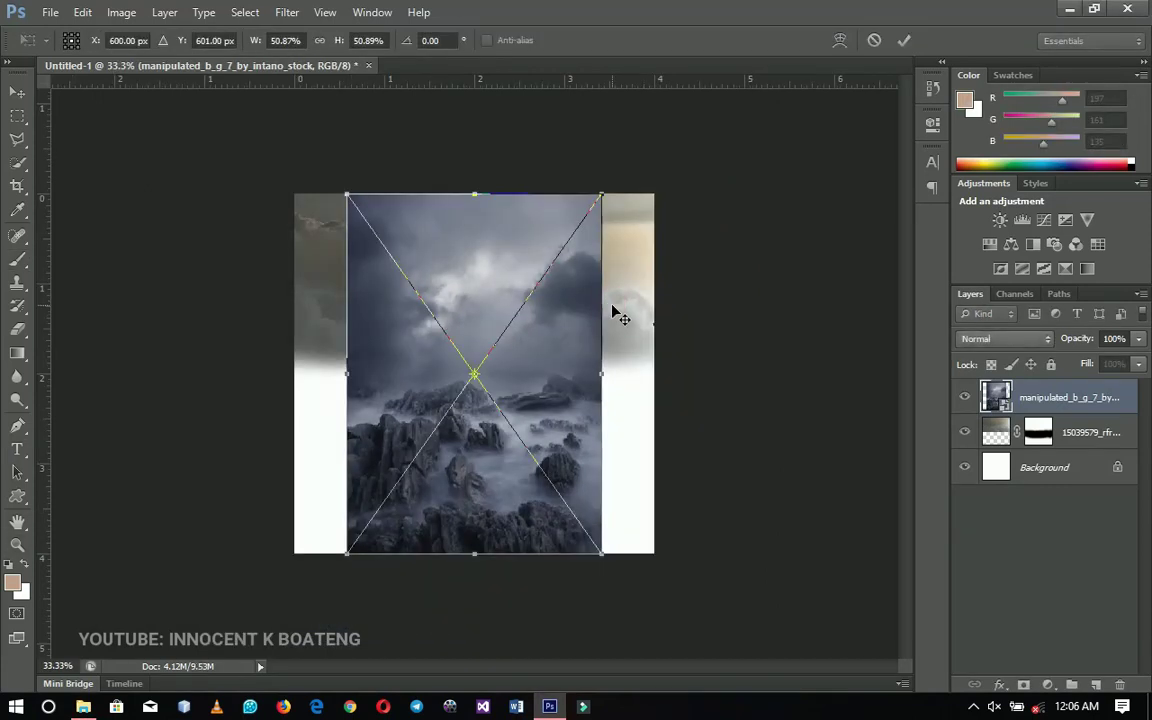
drag(601, 194, 694, 144)
key(Return)
key(z)
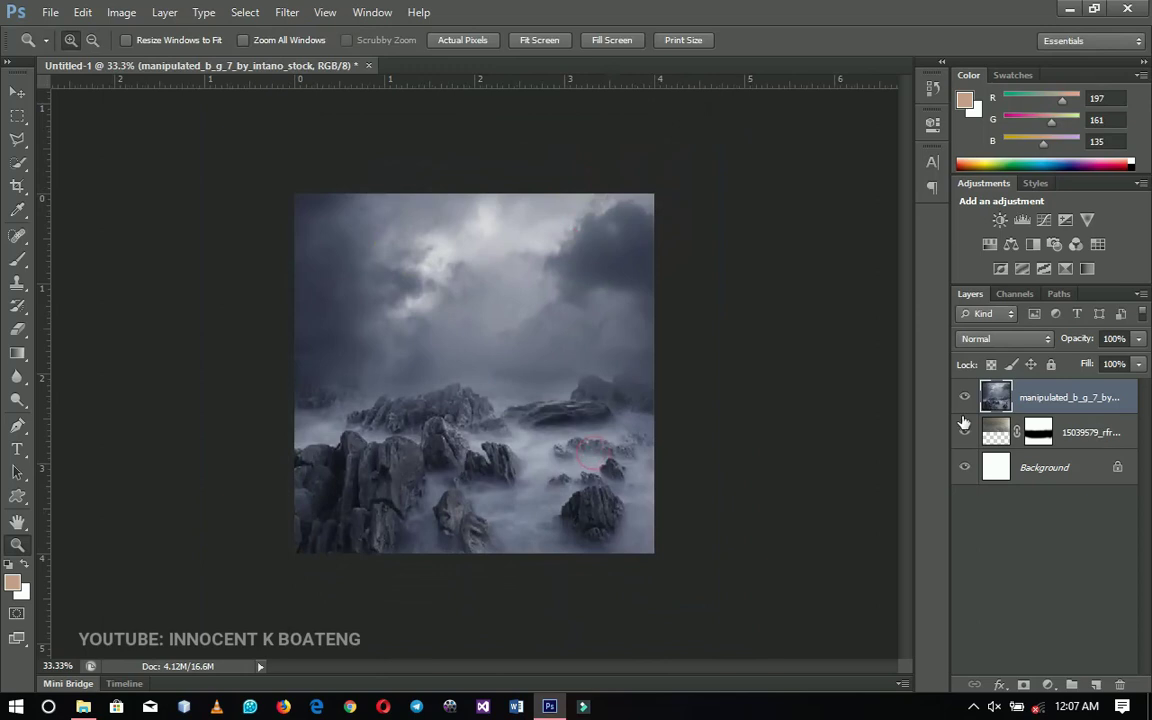
Step: Add a layer mask to the stormy rocks layer and paint out the rocky lower half with a soft 600 px black brush
click(964, 397)
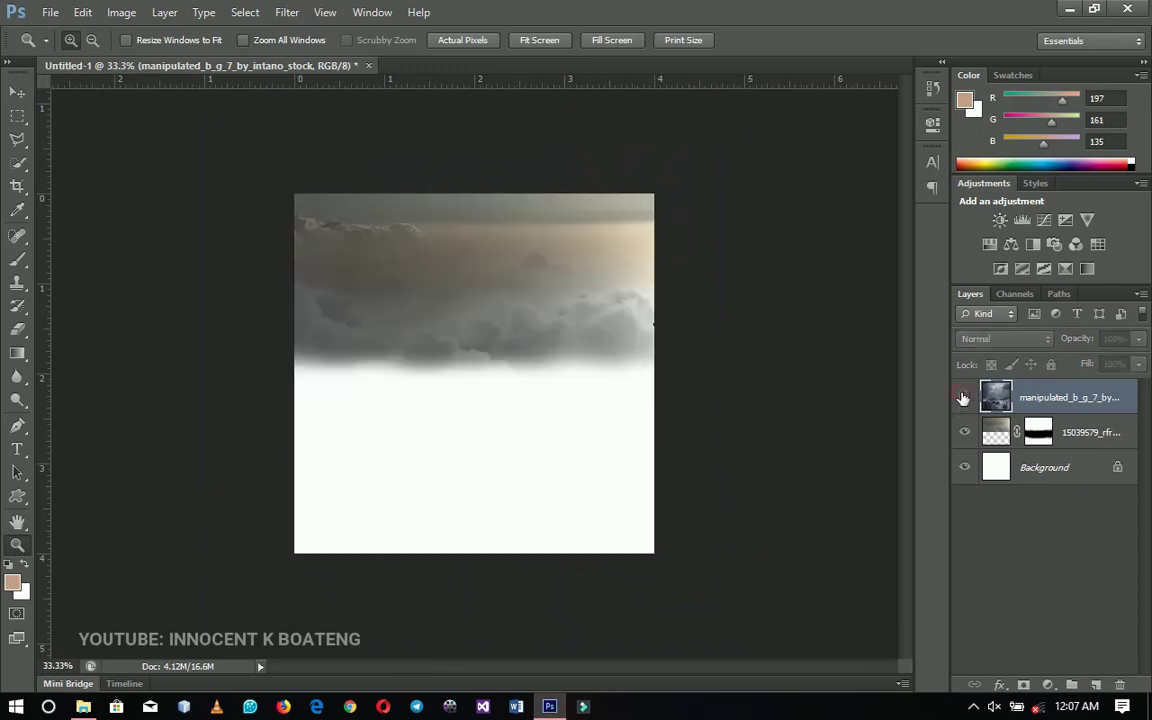
click(964, 397)
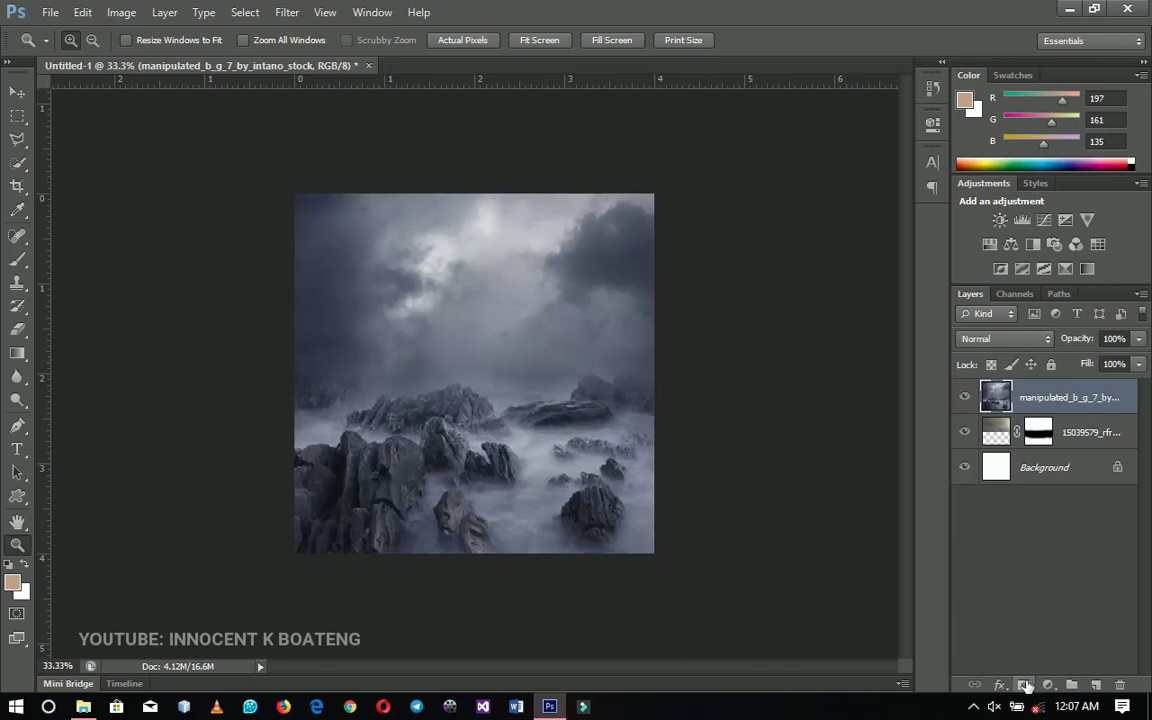
click(1025, 686)
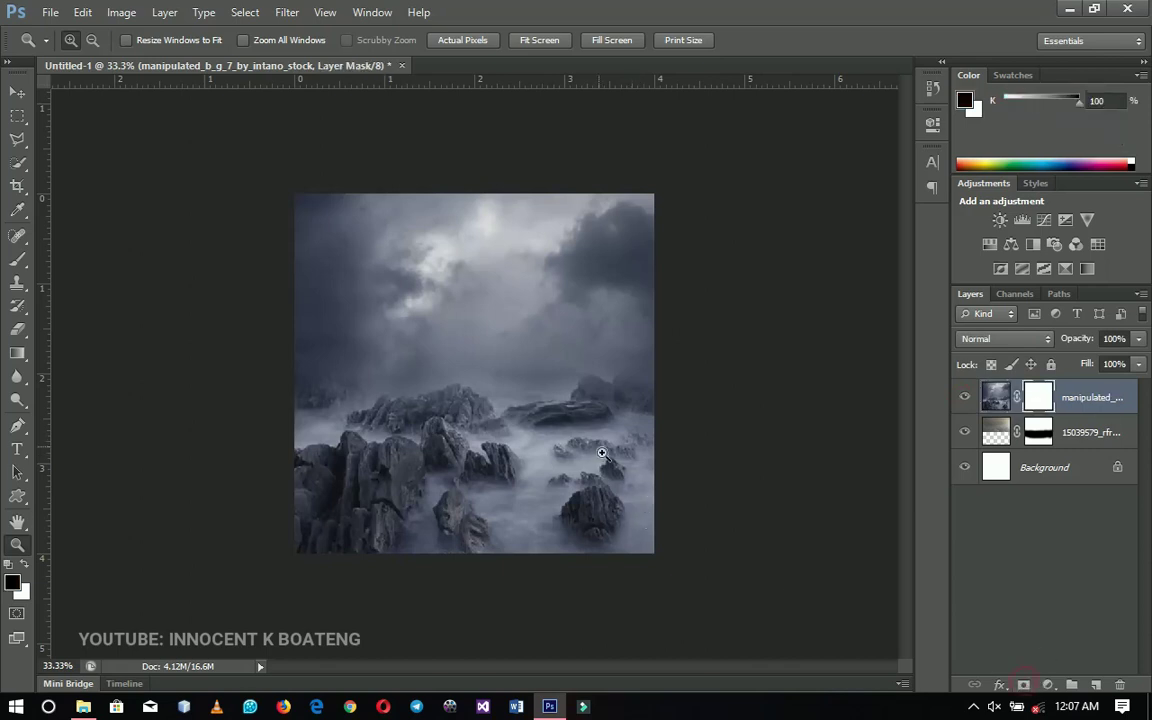
key(v)
key(b)
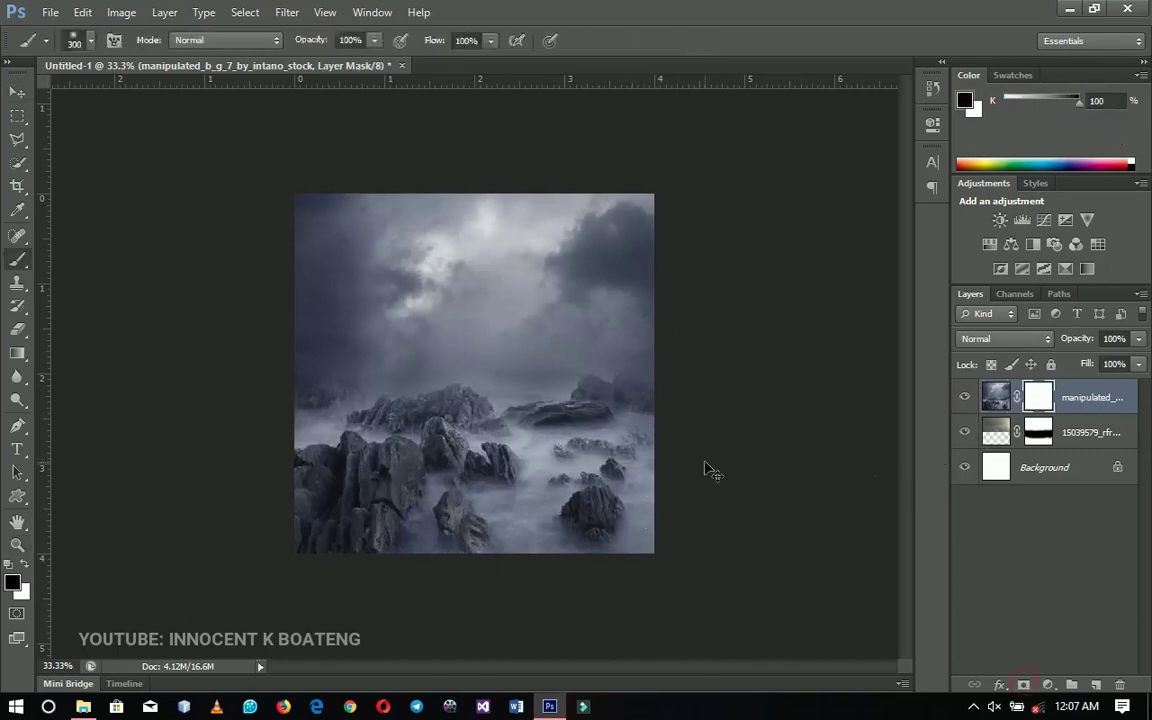
key(bracketright)
key(bracketright)
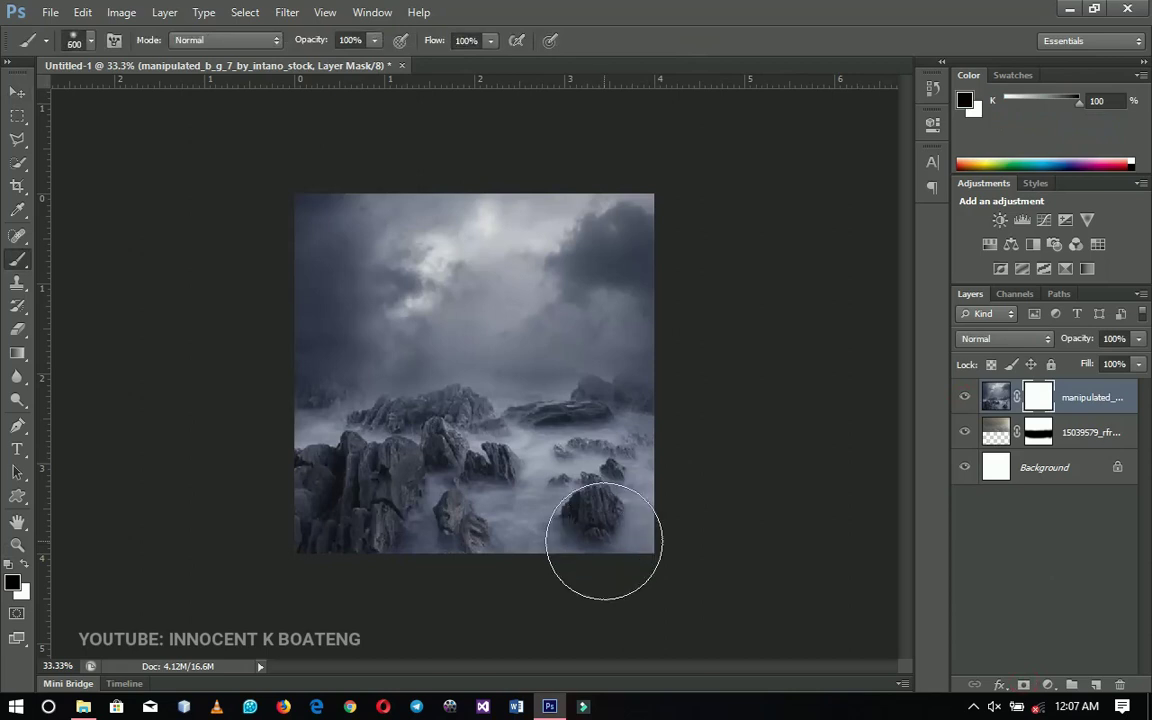
mouse_move(687, 535)
mouse_down()
mouse_move(527, 548)
mouse_move(380, 496)
mouse_move(645, 470)
mouse_move(455, 476)
mouse_move(278, 445)
mouse_move(532, 496)
mouse_move(652, 441)
mouse_move(327, 442)
mouse_move(172, 525)
mouse_up()
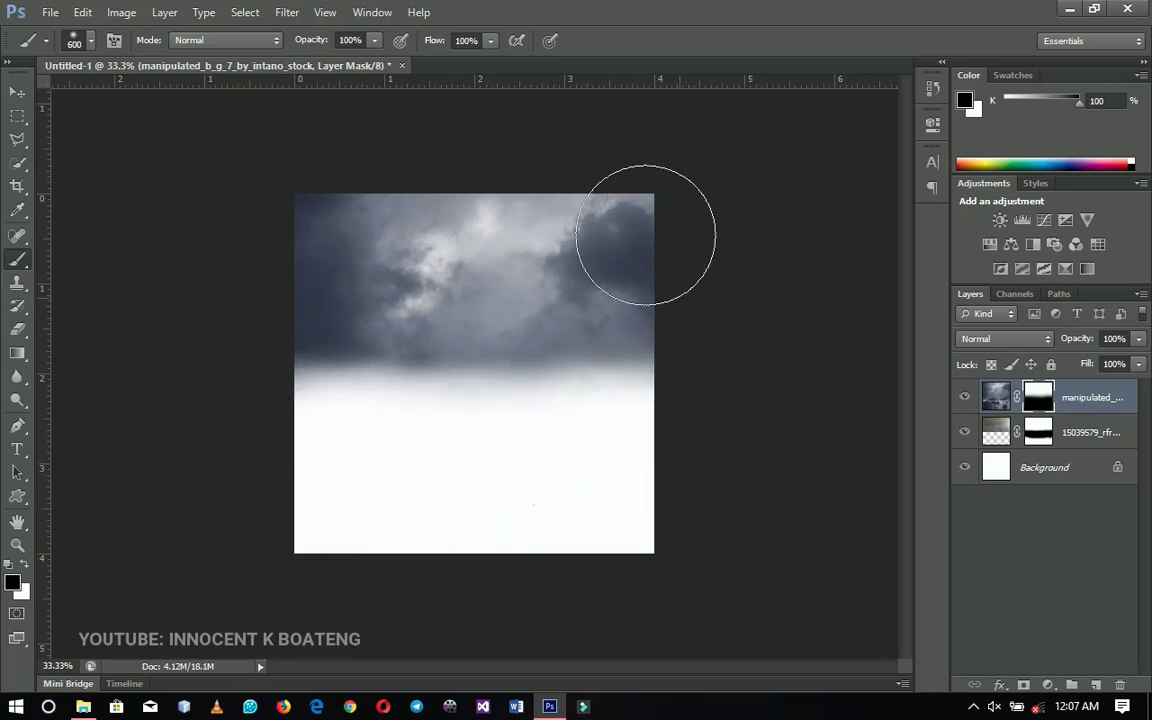
click(17, 92)
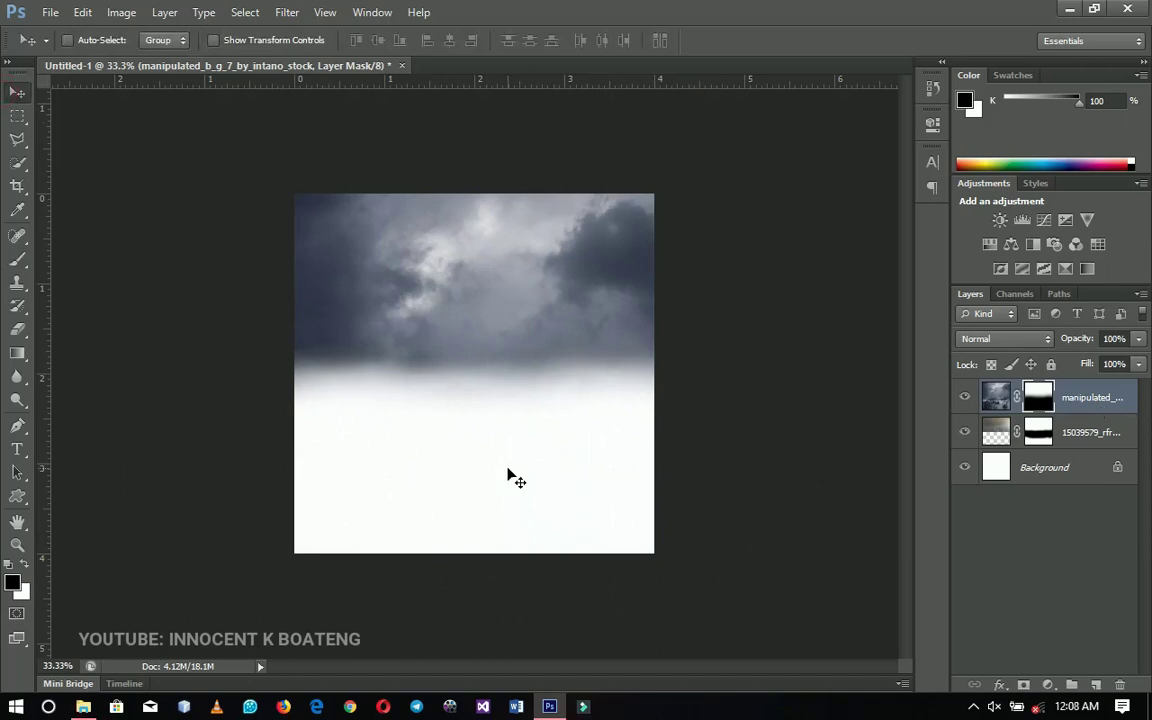
Step: Place the Jesus of Nazareth image centred on the canvas at its default size
click(83, 706)
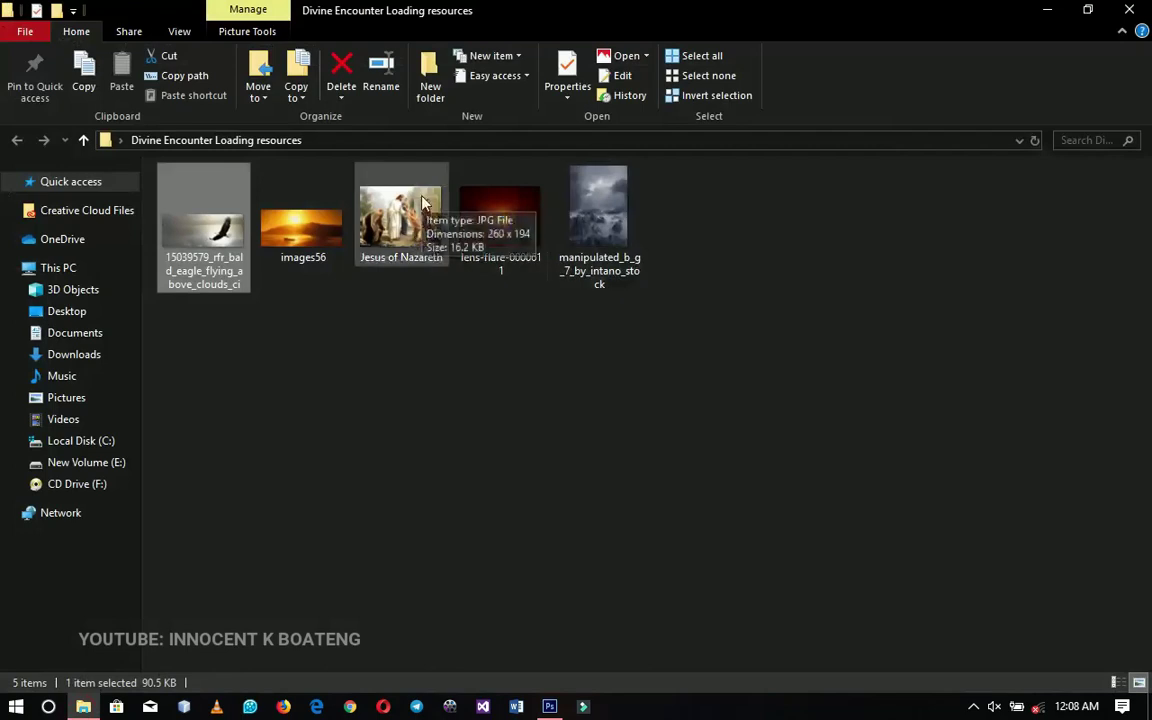
drag(412, 240, 552, 367)
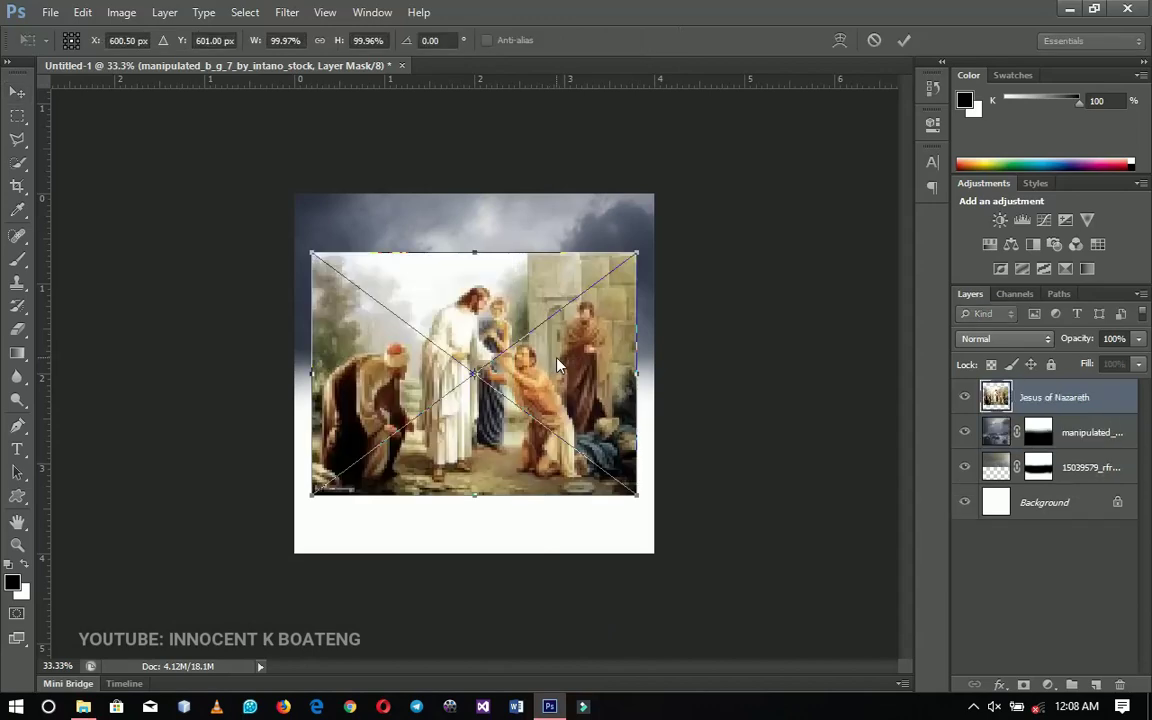
key(Return)
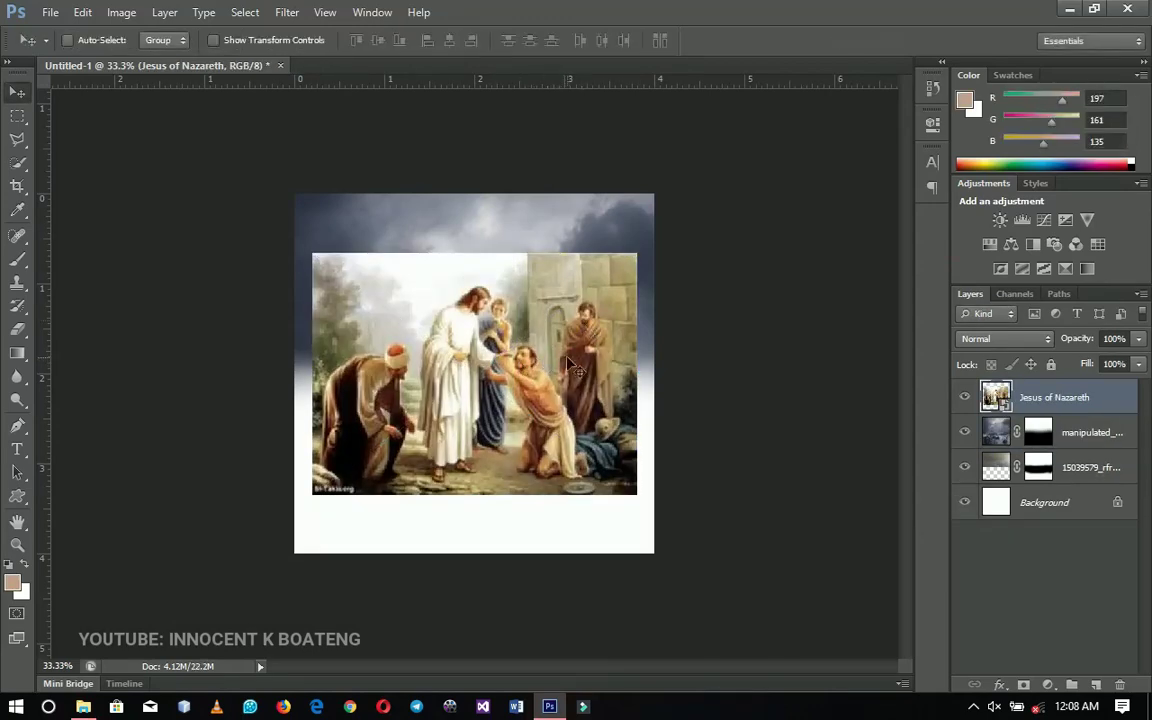
Step: Move the Jesus of Nazareth image to the canvas's upper right, add a layer mask and brush its lower edge with black
drag(532, 381, 611, 330)
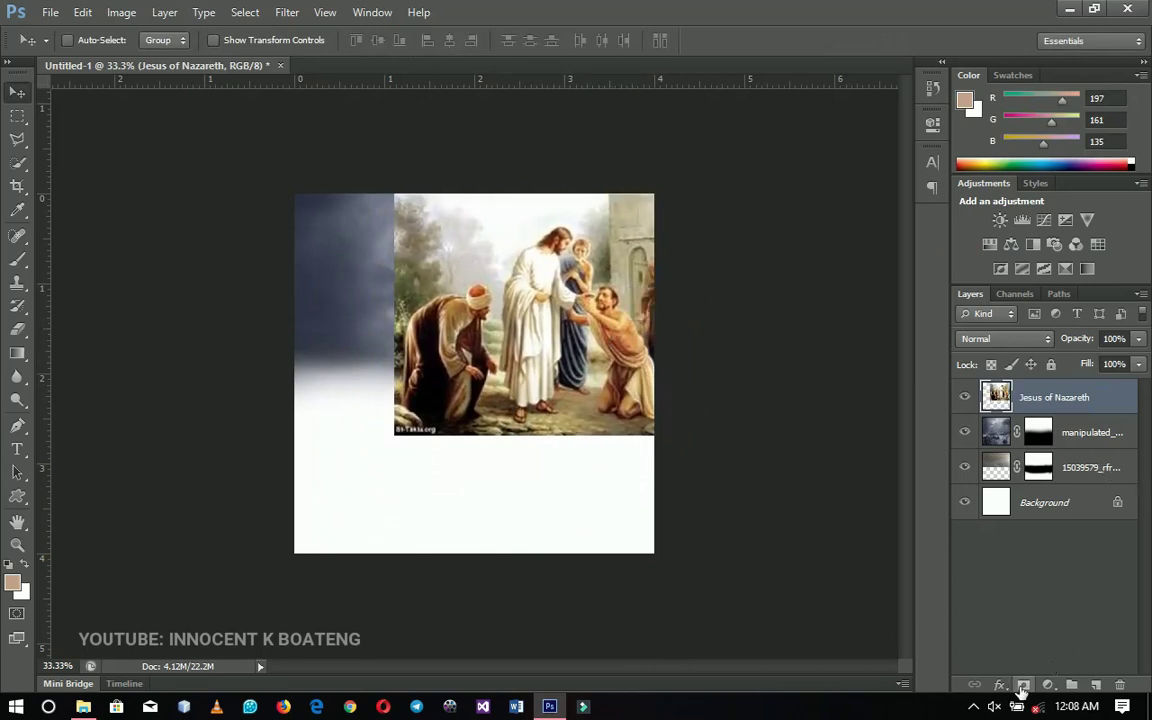
click(1022, 688)
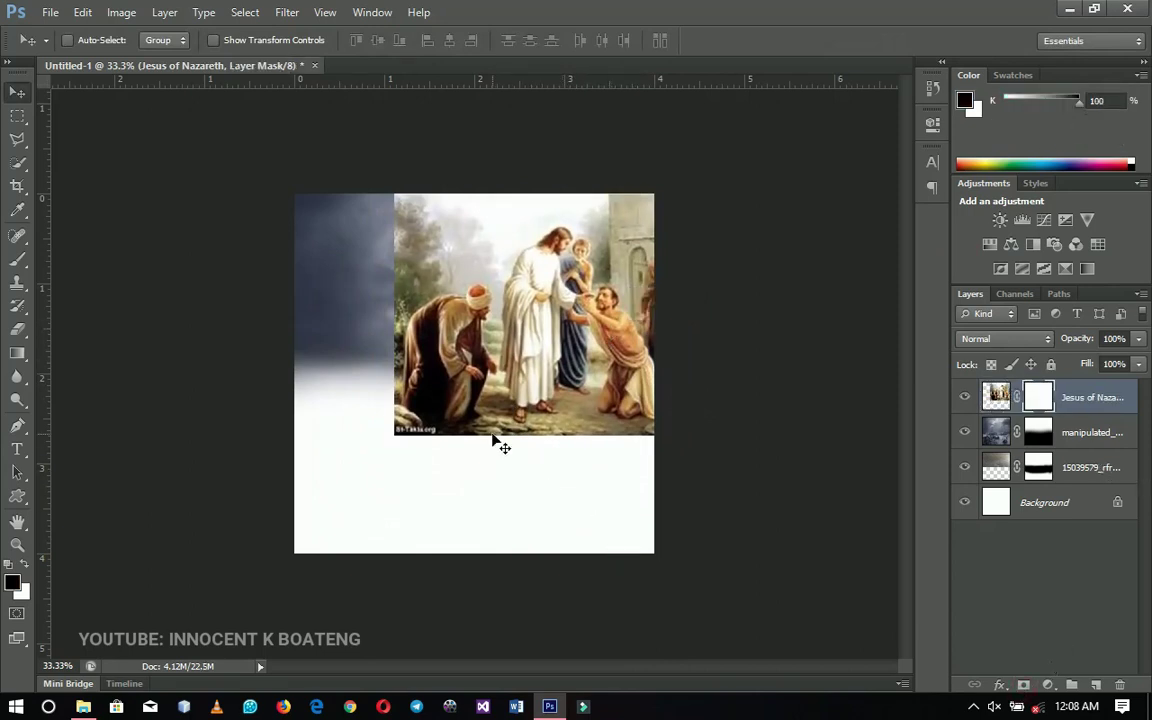
key(b)
mouse_move(545, 437)
mouse_down()
mouse_move(407, 518)
mouse_move(458, 536)
mouse_move(406, 488)
mouse_up()
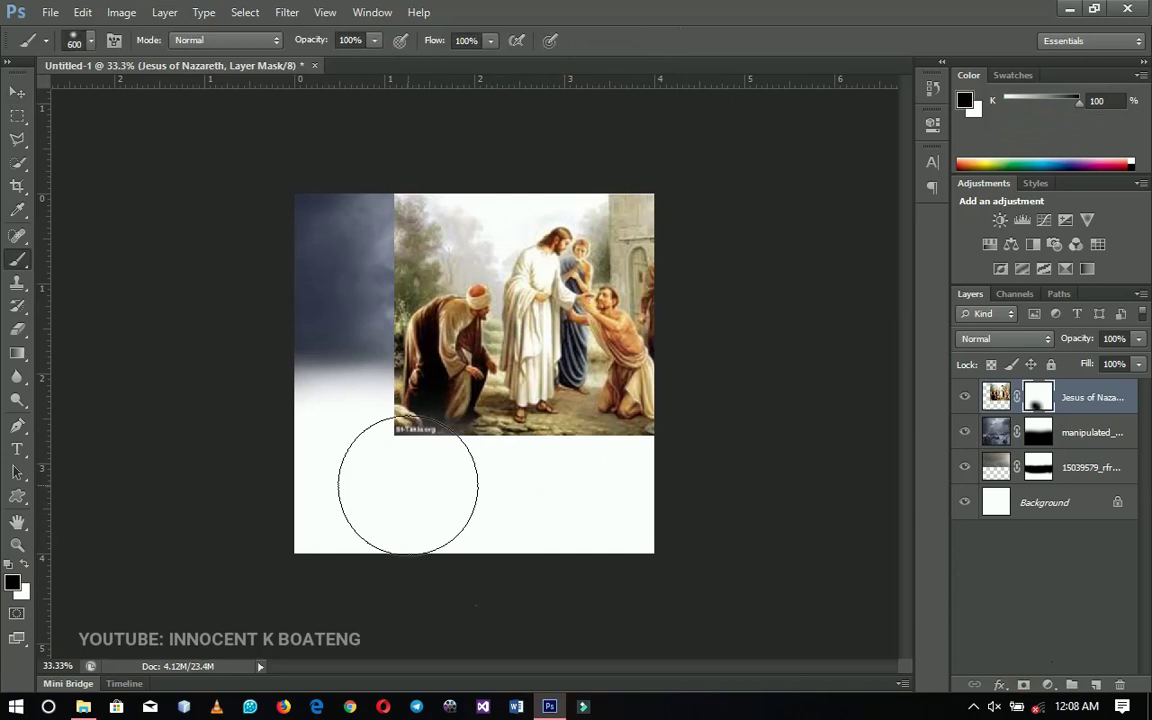
Step: Mask out the Jesus image's left side and lower edge with a soft 349 px black brush, and set the layer's opacity to 50%
right_click(414, 485)
double_click(582, 476)
text(349)
key(Return)
mouse_move(430, 420)
mouse_down()
mouse_move(377, 382)
mouse_move(373, 144)
mouse_move(469, 177)
mouse_move(483, 169)
mouse_move(451, 194)
mouse_move(404, 294)
mouse_move(411, 329)
mouse_move(430, 314)
mouse_move(447, 241)
mouse_move(423, 418)
mouse_move(501, 461)
mouse_move(599, 483)
mouse_up()
mouse_move(450, 465)
mouse_down()
mouse_move(458, 355)
mouse_move(447, 378)
mouse_move(434, 287)
mouse_move(437, 342)
mouse_move(517, 471)
mouse_move(447, 442)
mouse_move(570, 468)
mouse_move(480, 370)
mouse_up()
key(v)
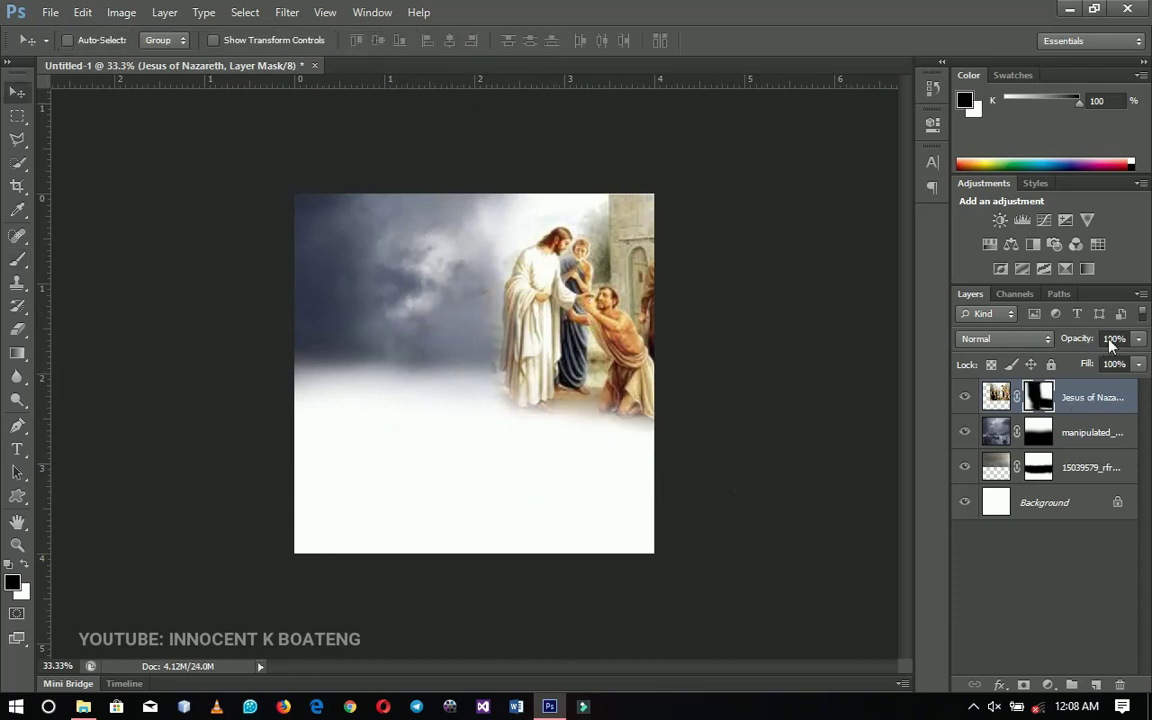
key(5)
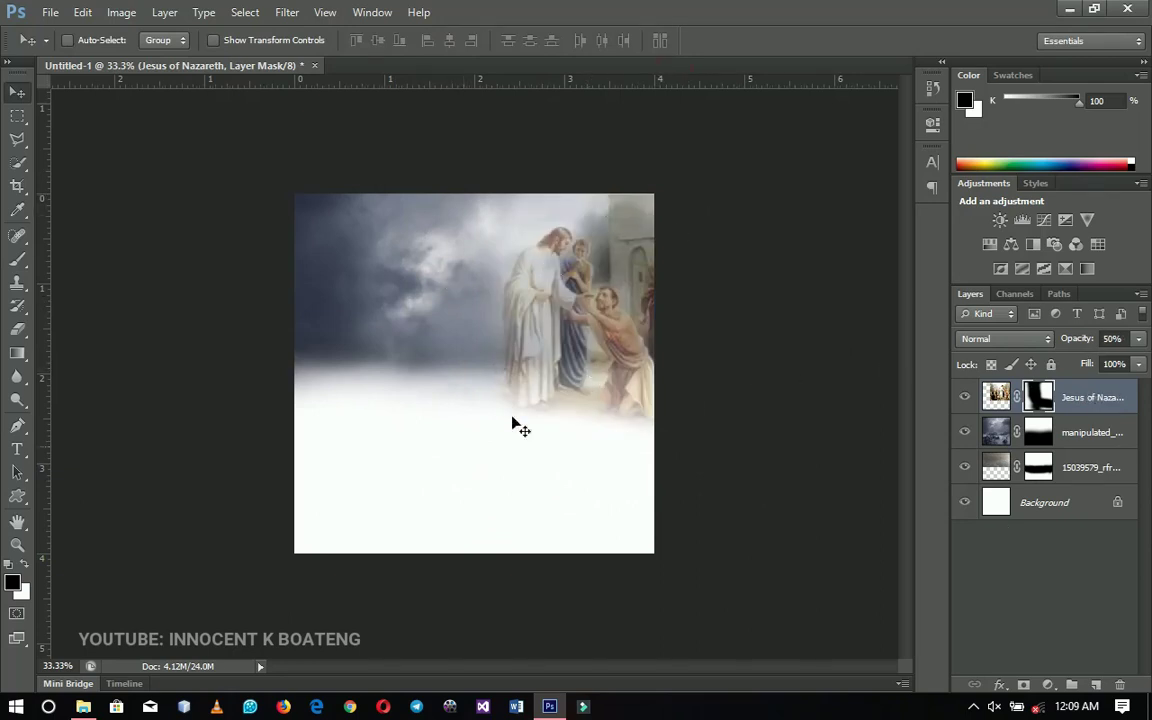
Step: Place the images56 sunset picture above the Jesus layer and enlarge it proportionally from its centre to about 187%
click(84, 705)
drag(298, 243, 506, 399)
drag(660, 290, 863, 196)
key(Return)
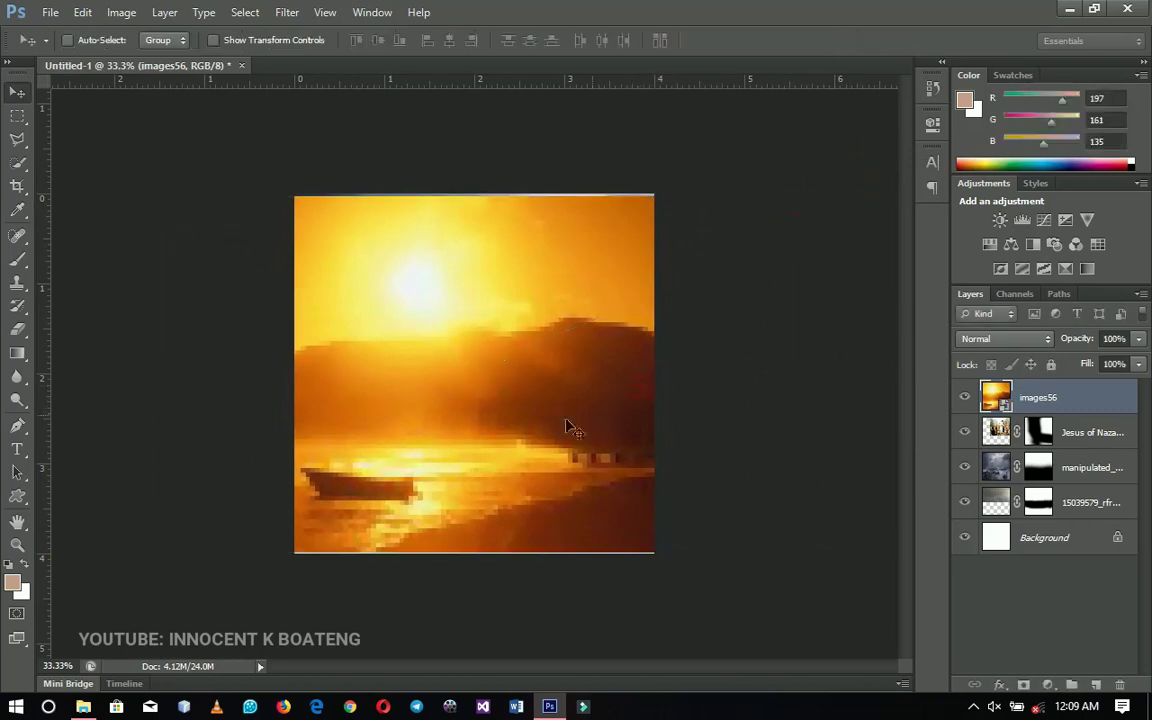
Step: Shift the sunset image slightly upward and enlarge it until it covers the whole canvas
drag(553, 425, 551, 413)
key(ctrl+t)
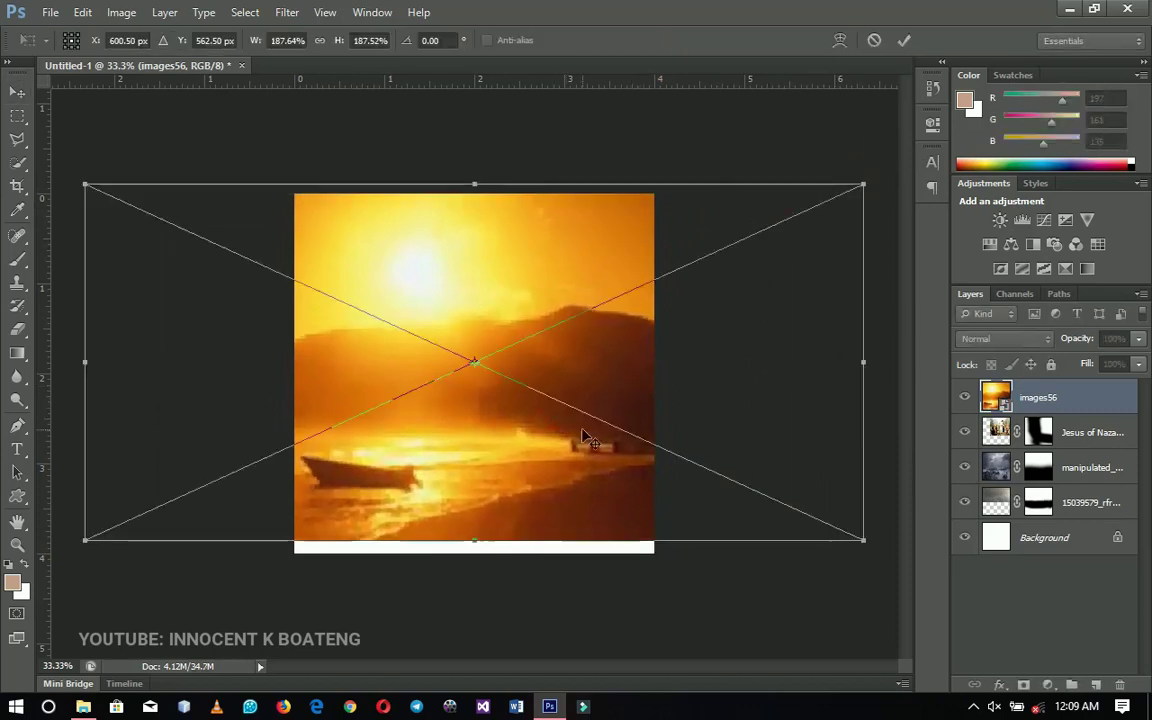
drag(857, 541, 878, 565)
key(Return)
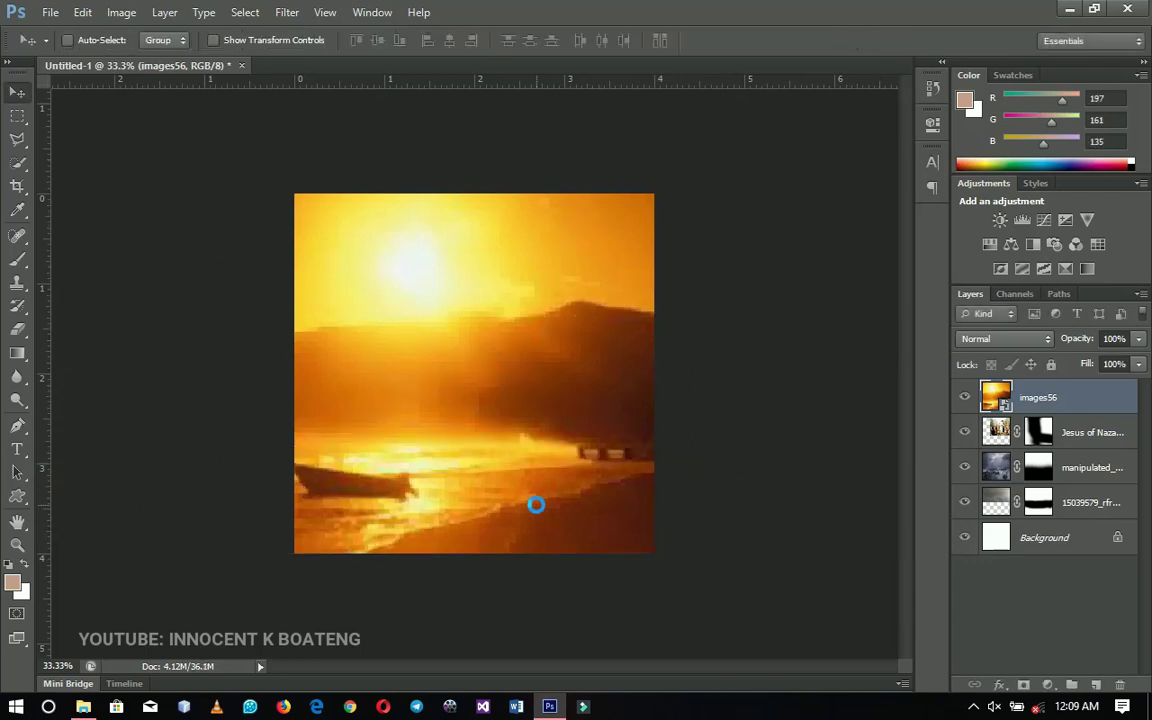
Step: Rasterize the images56 sunset layer and set its blend mode to Screen
right_click(1021, 401)
click(878, 252)
click(1005, 340)
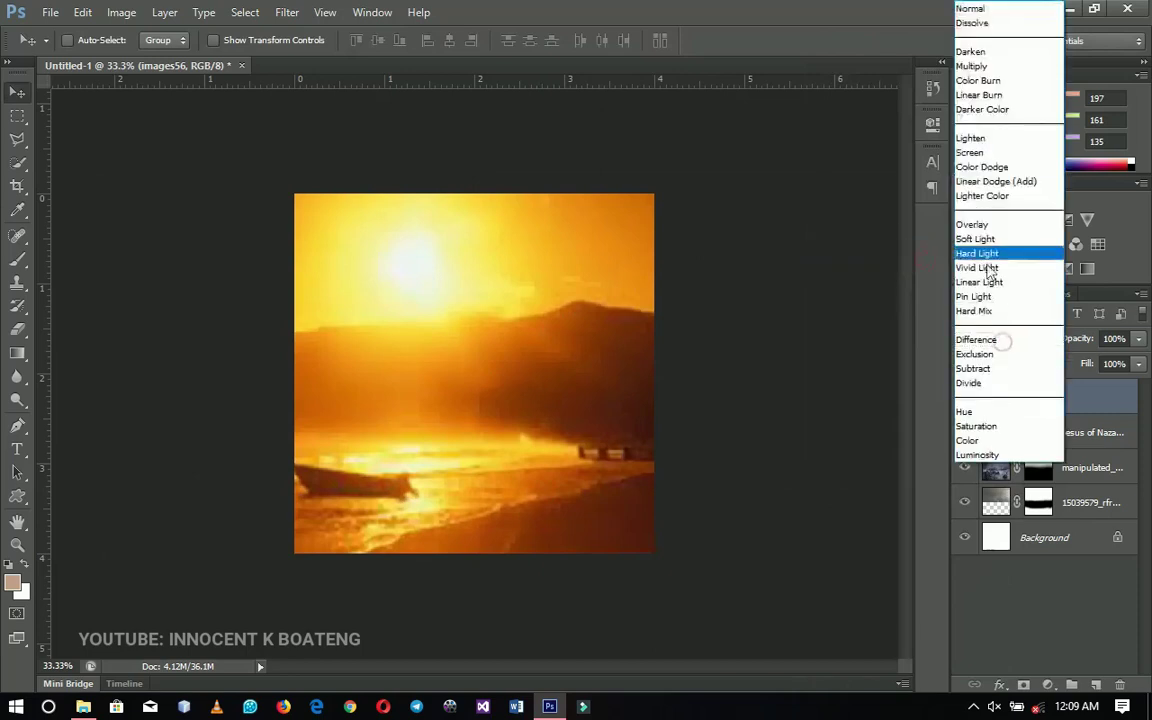
click(972, 152)
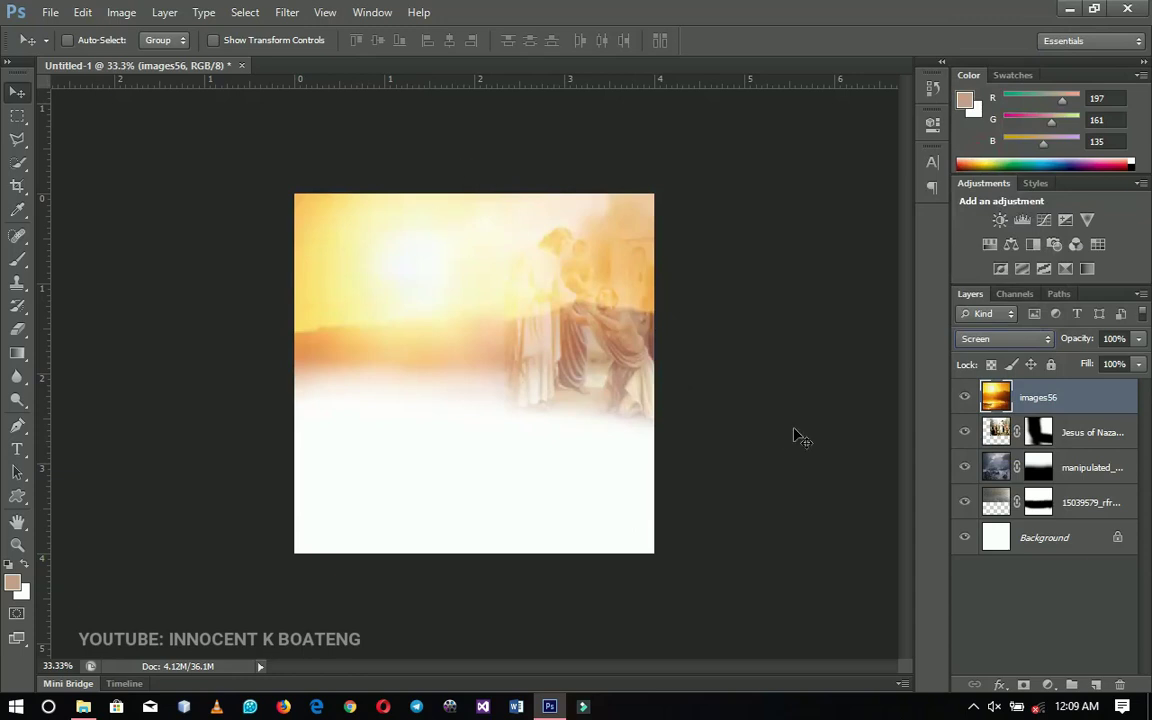
Step: Add a linear gradient fill layer at 90° above the sunset, using the dark red (#7b0002) to transparent preset
click(1048, 685)
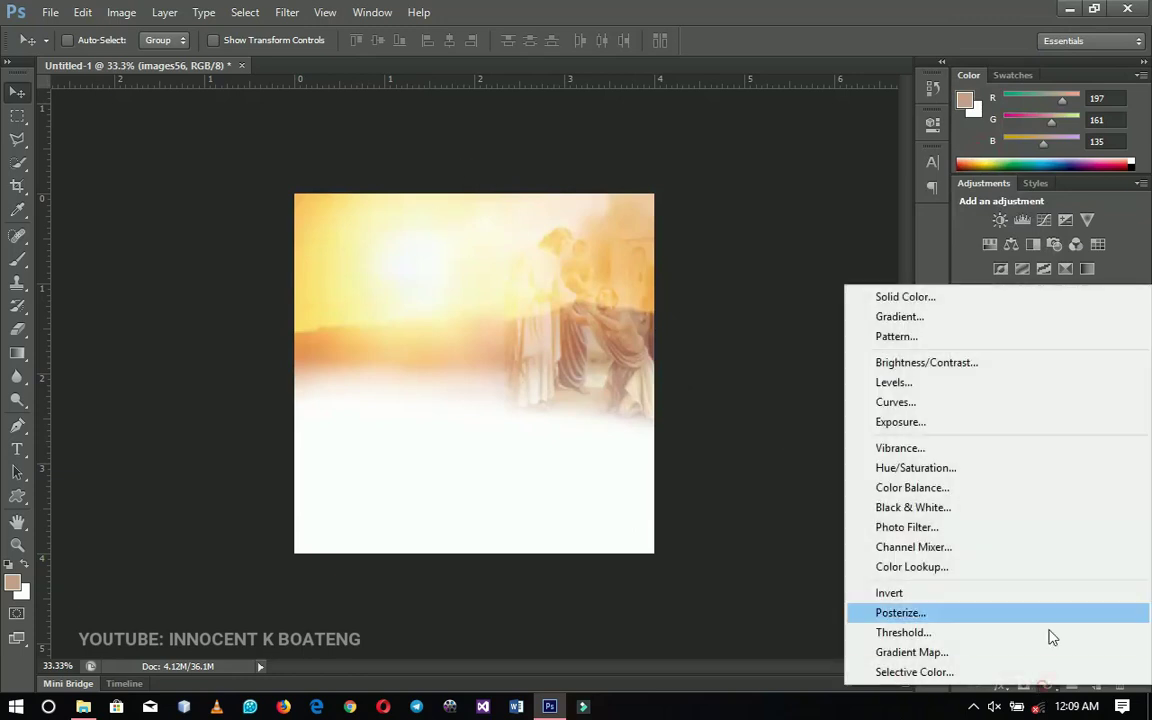
click(927, 318)
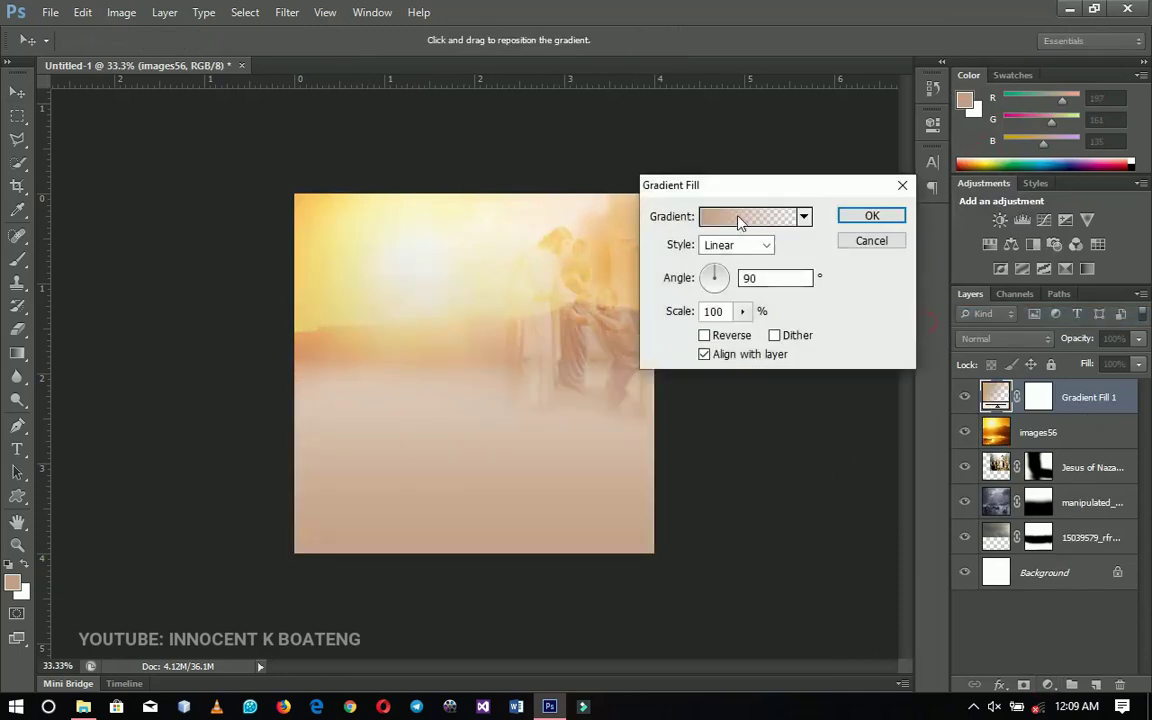
click(740, 217)
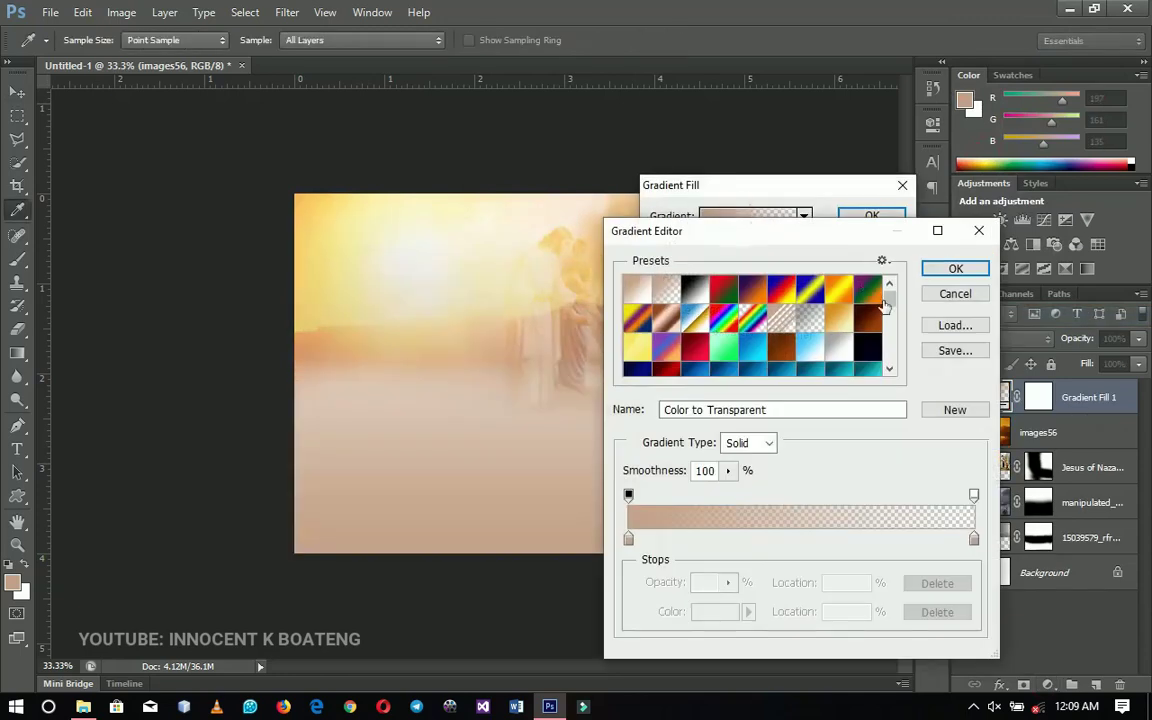
scroll(890, 310, down, 5)
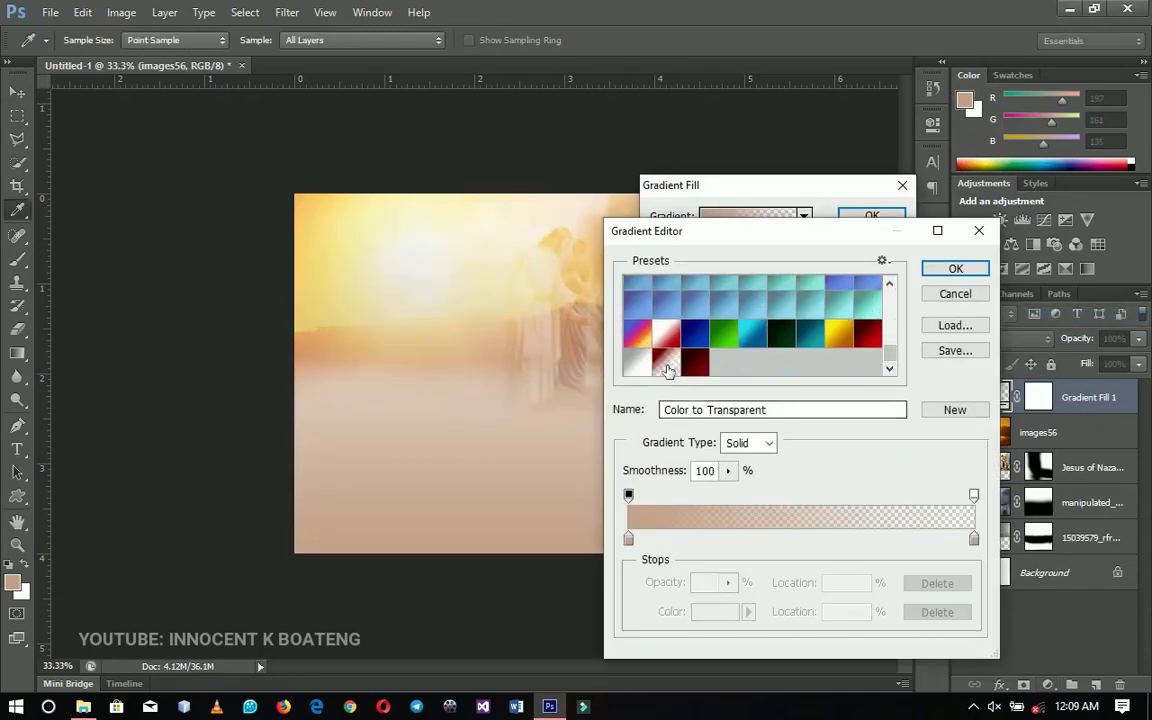
click(666, 362)
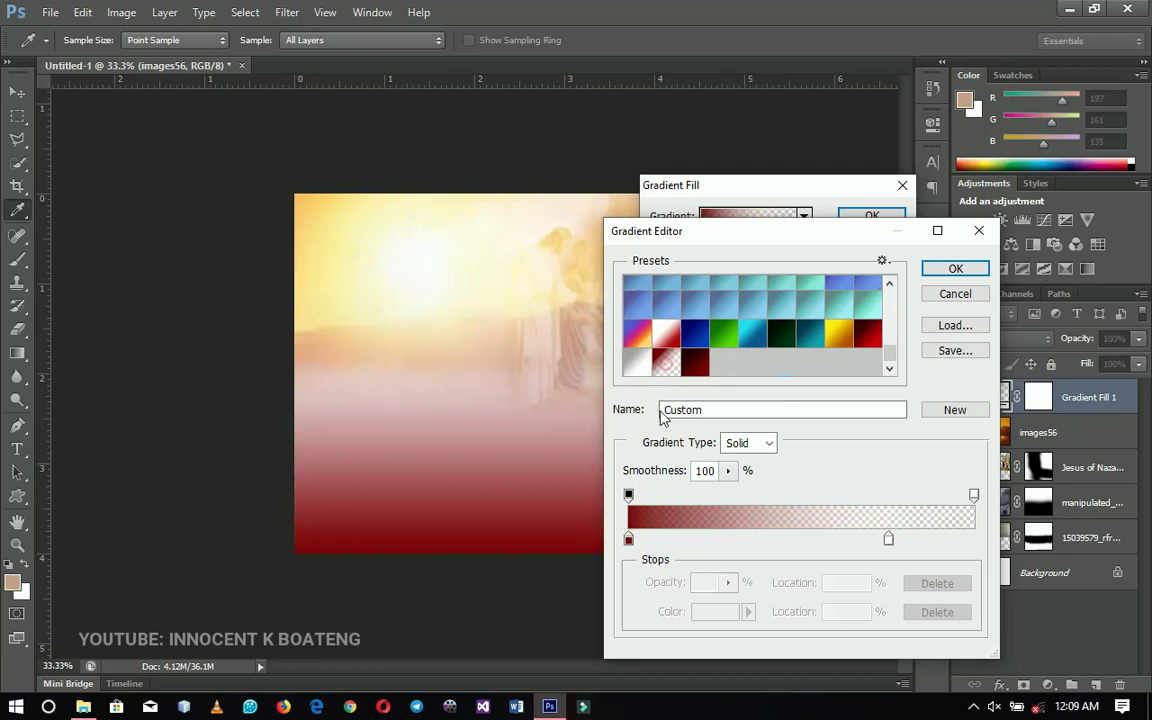
double_click(629, 540)
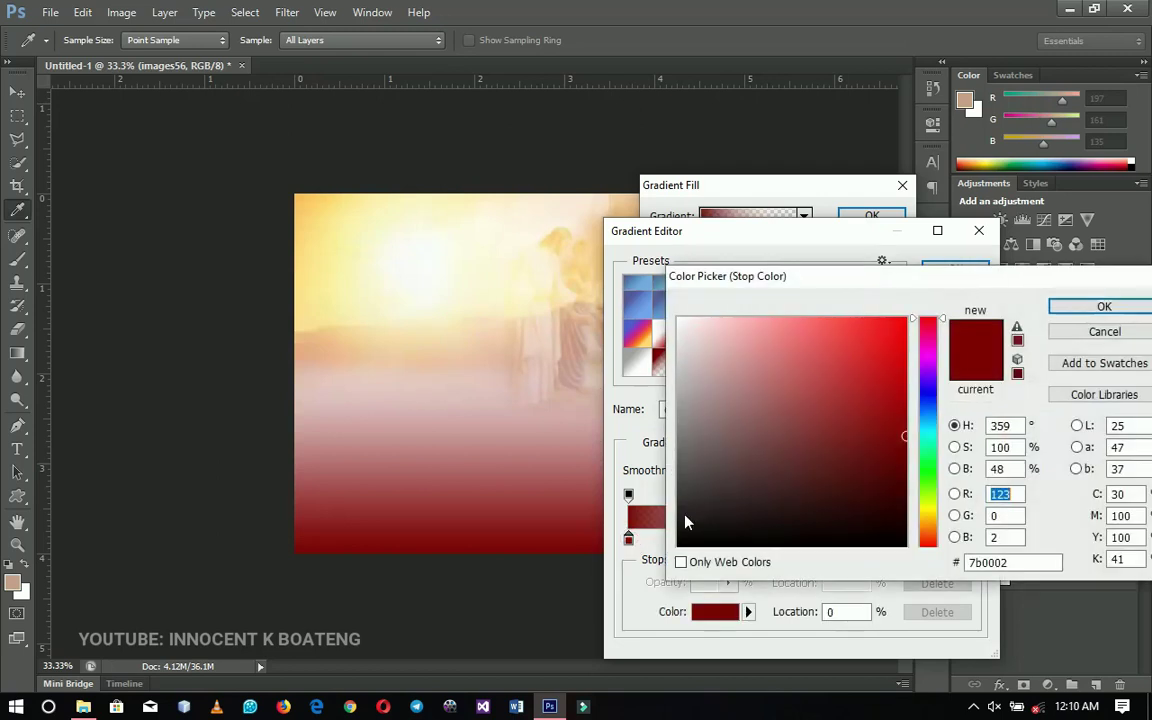
click(1050, 560)
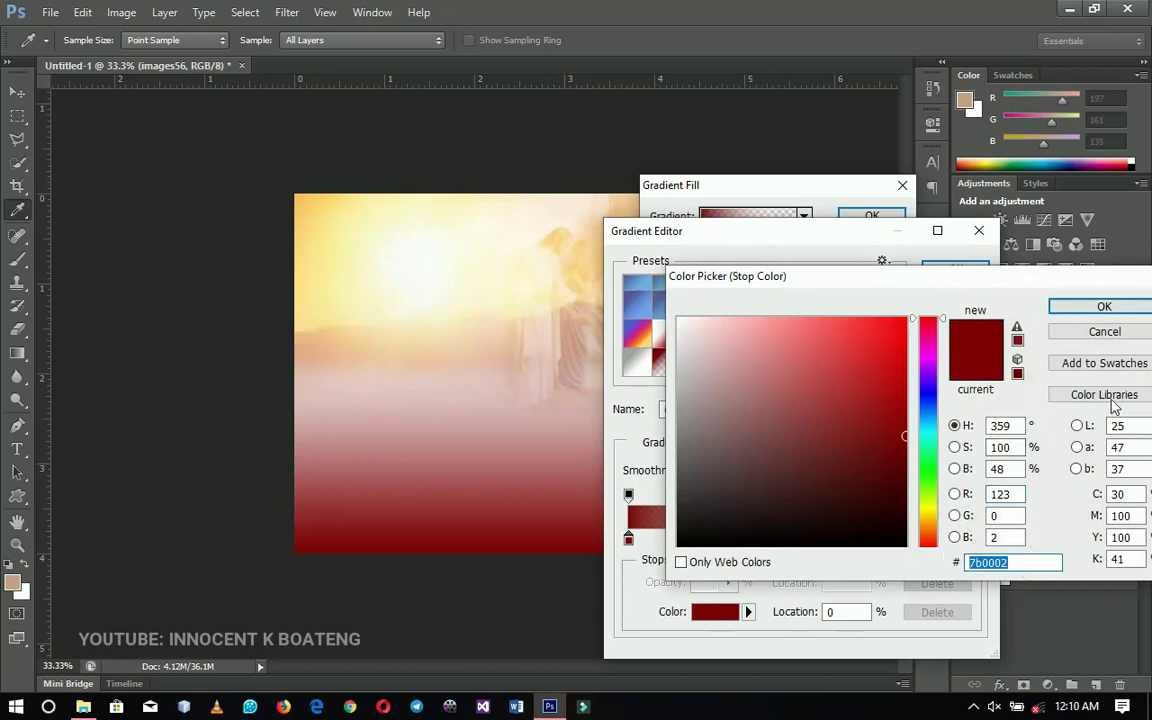
click(1118, 308)
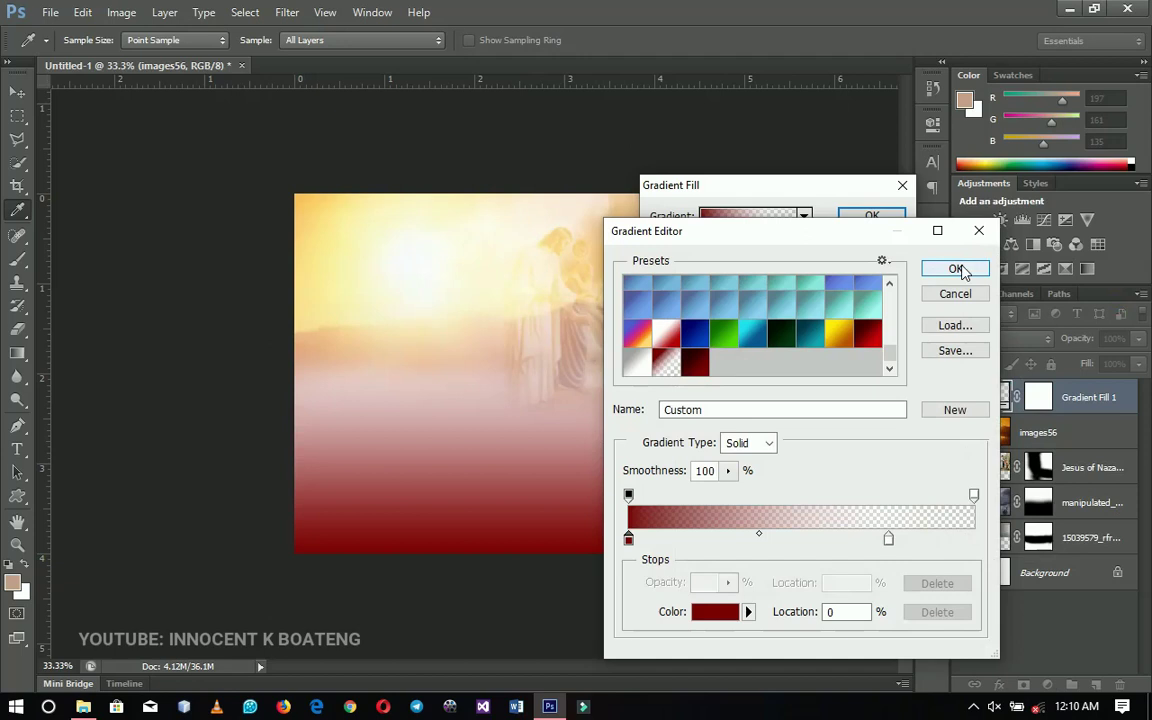
click(958, 271)
key(Return)
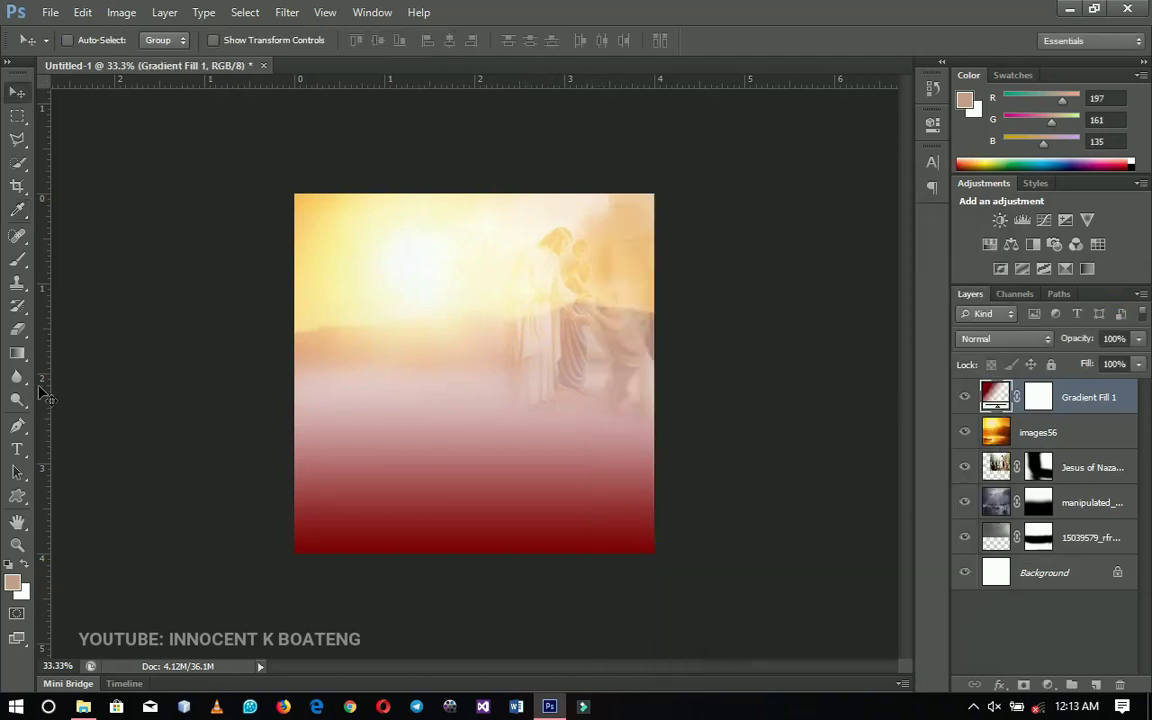
Step: Add the dark red script text "Divine" on the canvas and enlarge it proportionally from its centre to about 858%
click(19, 447)
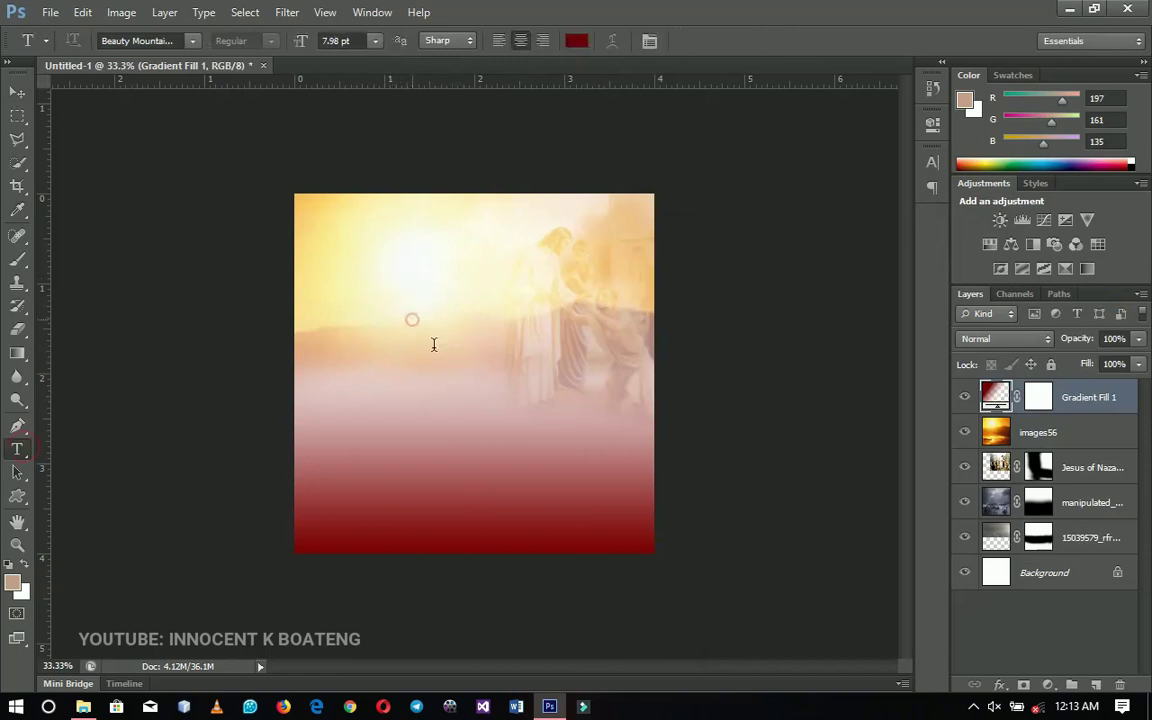
click(411, 319)
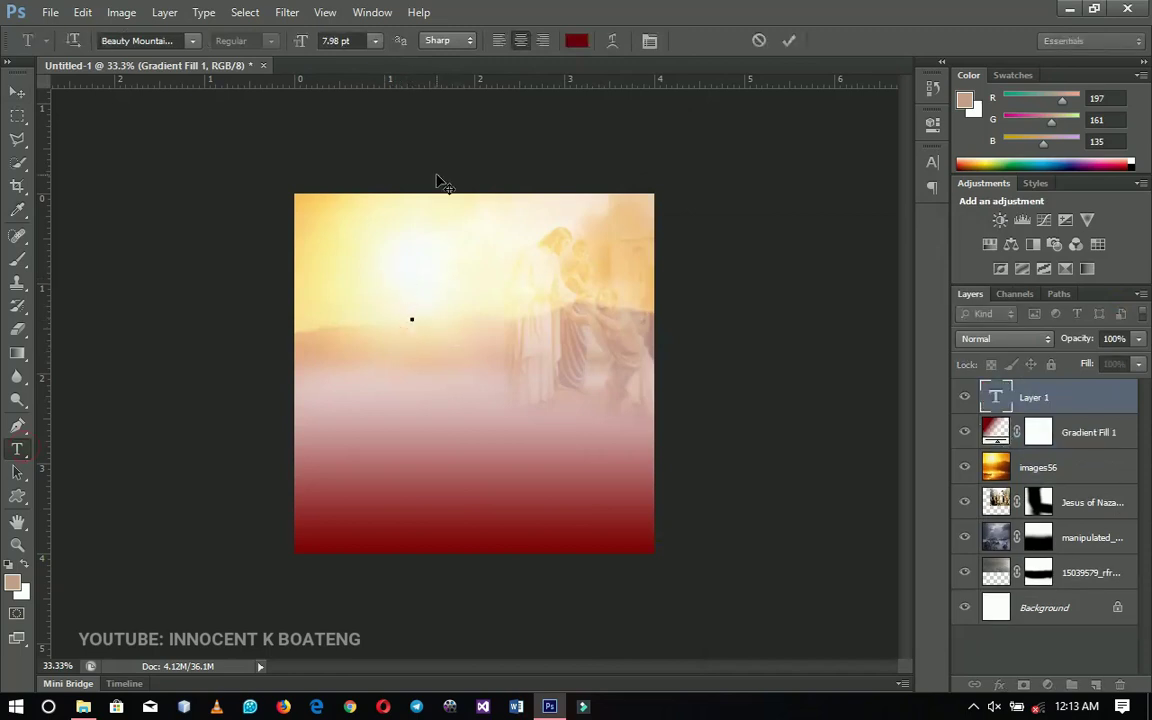
text(aal)
click(19, 94)
key(ctrl+t)
drag(430, 322, 505, 375)
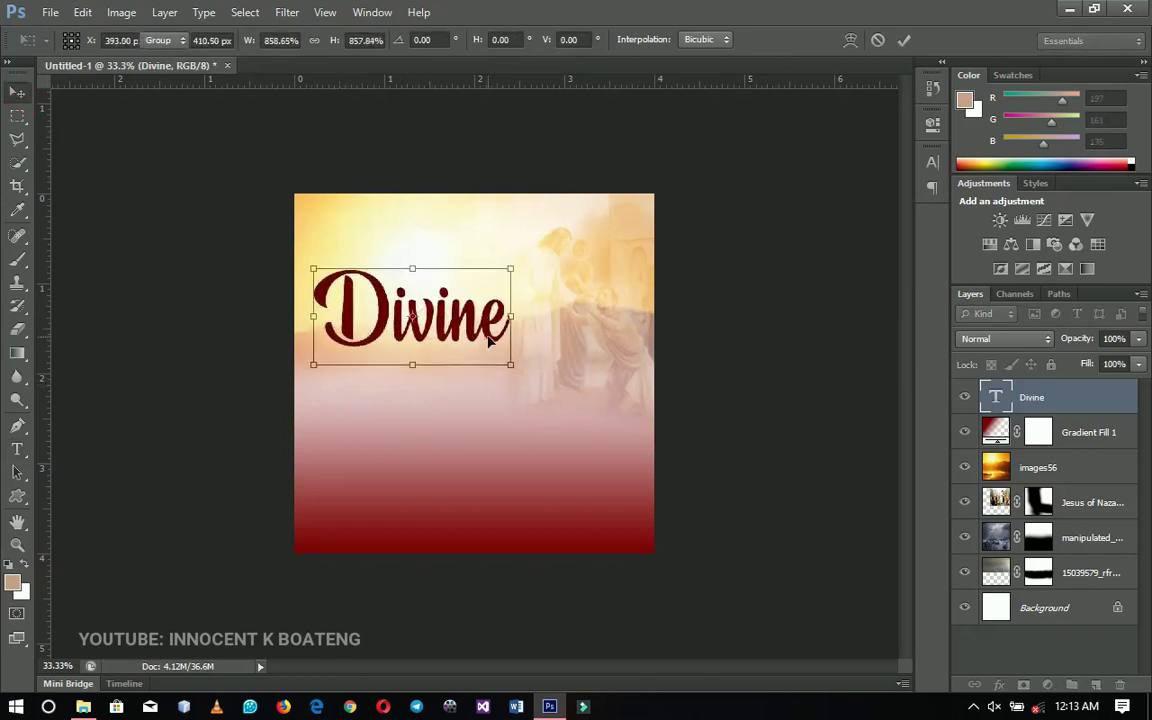
key(Return)
Step: Centre the "Divine" text horizontally and vertically on the canvas, and clear the selection
key(ctrl+a)
click(399, 40)
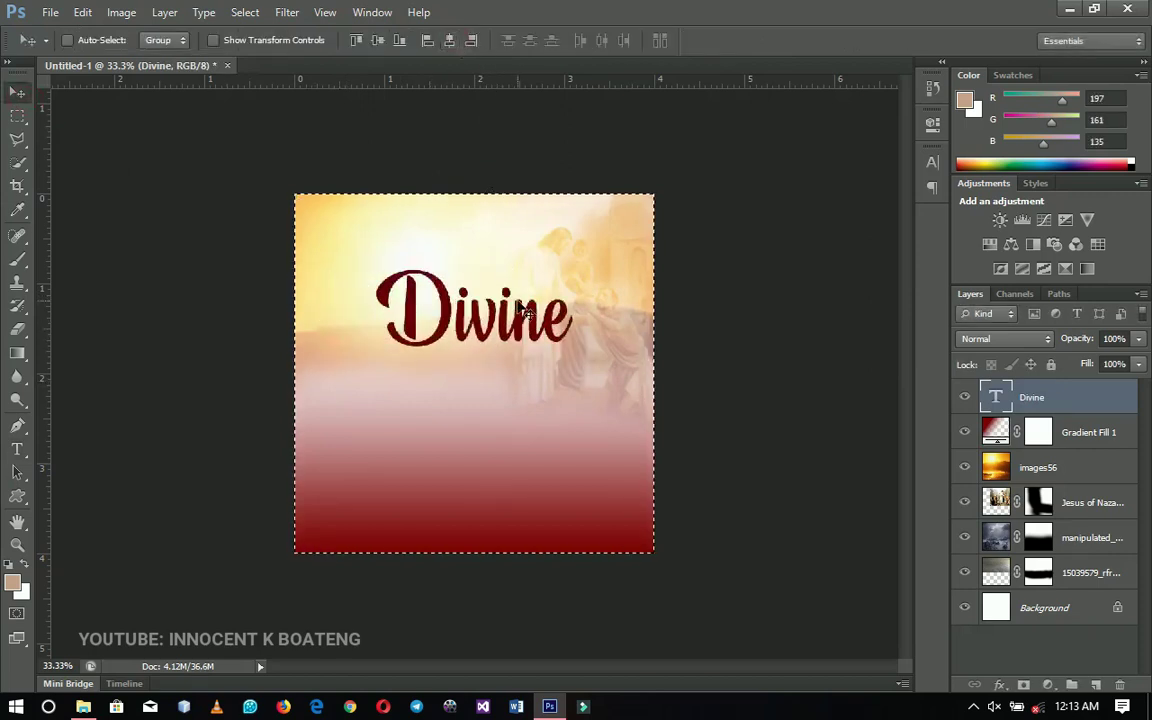
click(377, 40)
key(ctrl+d)
Step: Enlarge the "Divine" text from its centre, move it slightly above the canvas's middle, and scale it up by about another 5%
key(ctrl+t)
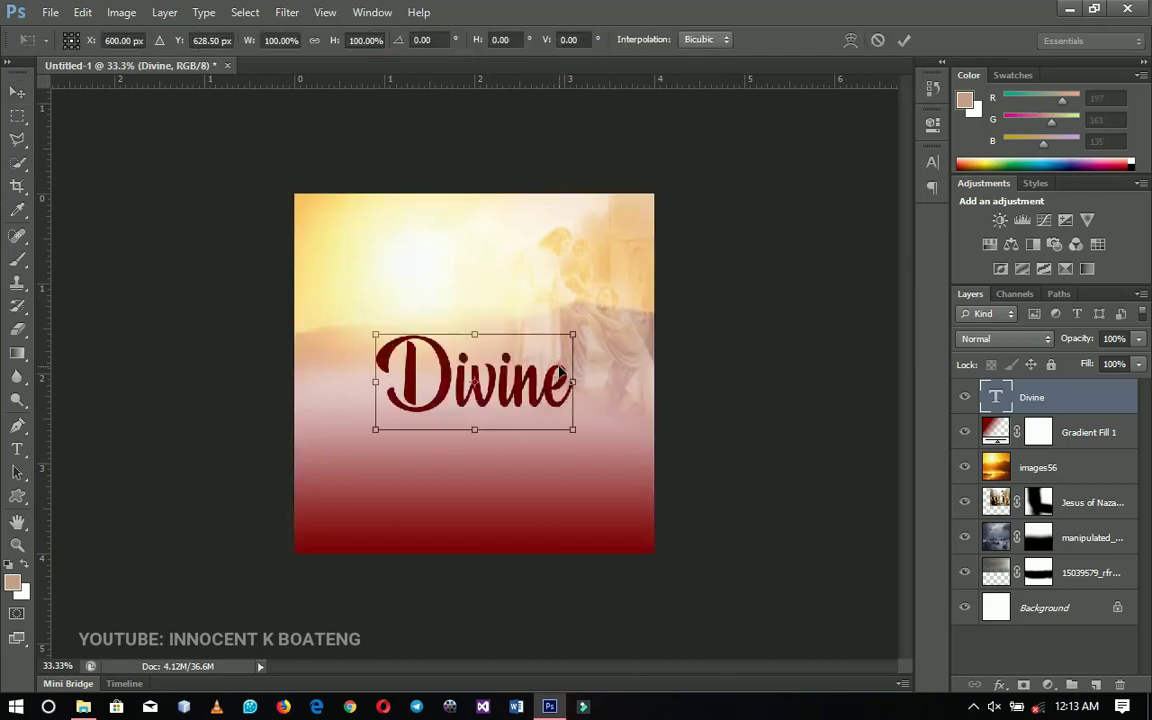
drag(573, 333, 601, 321)
key(Return)
drag(577, 379, 578, 324)
key(ctrl+t)
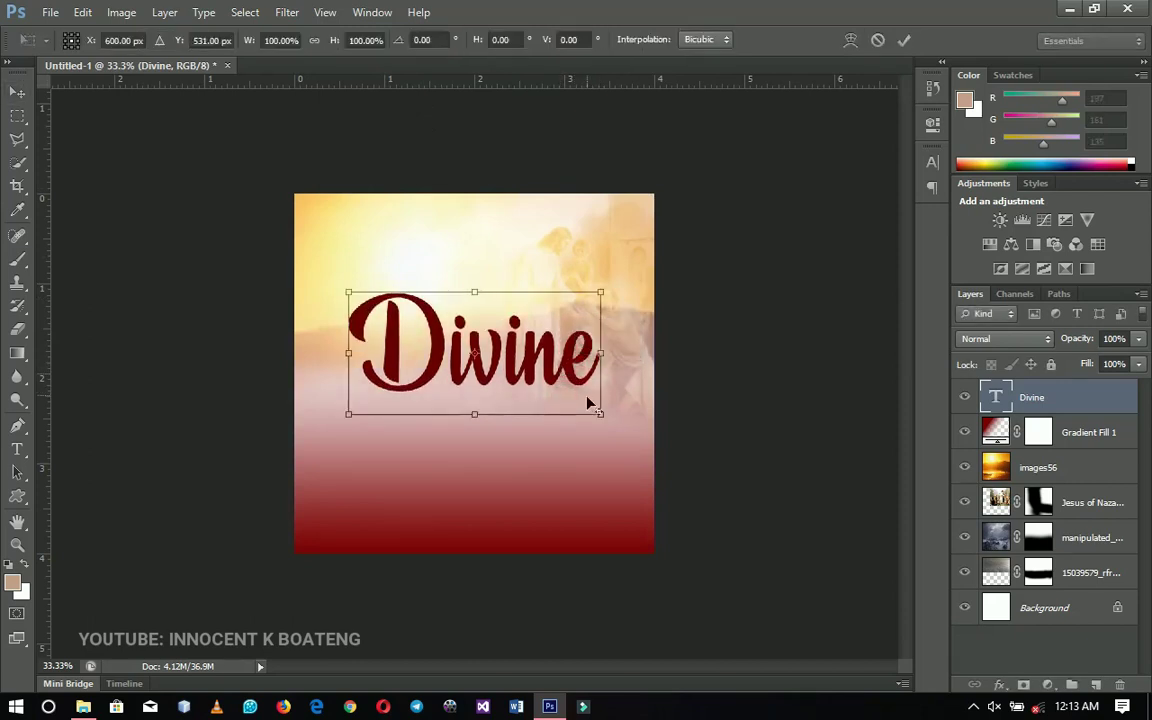
drag(595, 408, 600, 405)
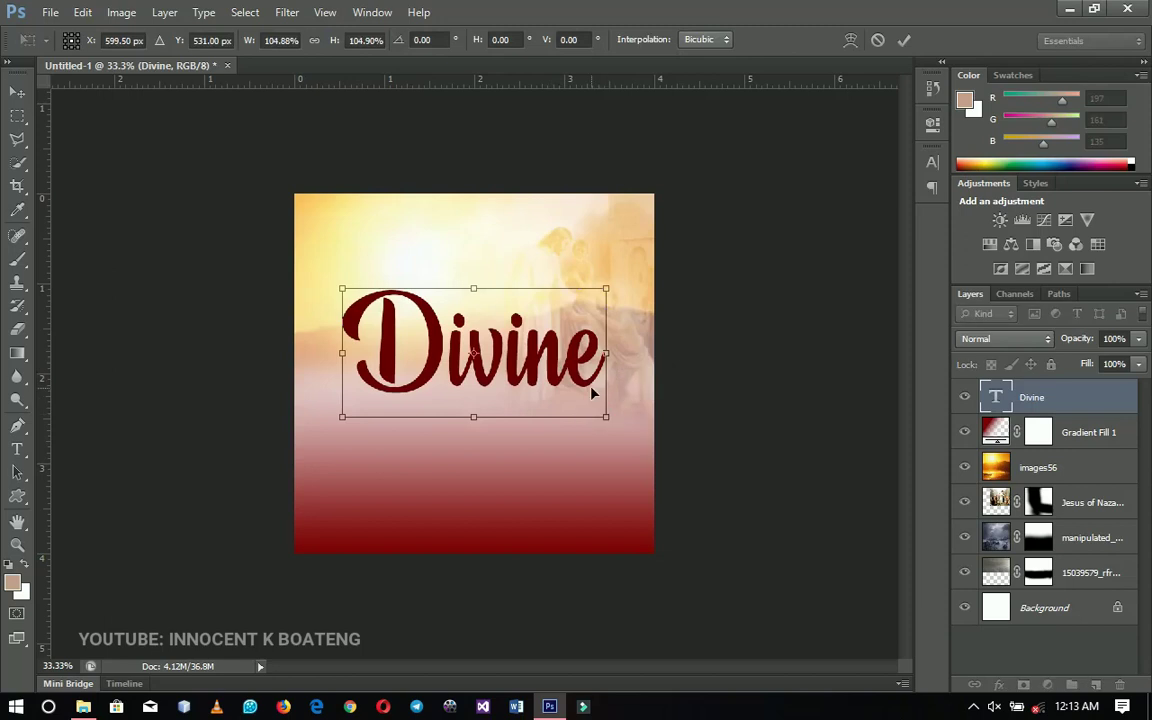
key(Return)
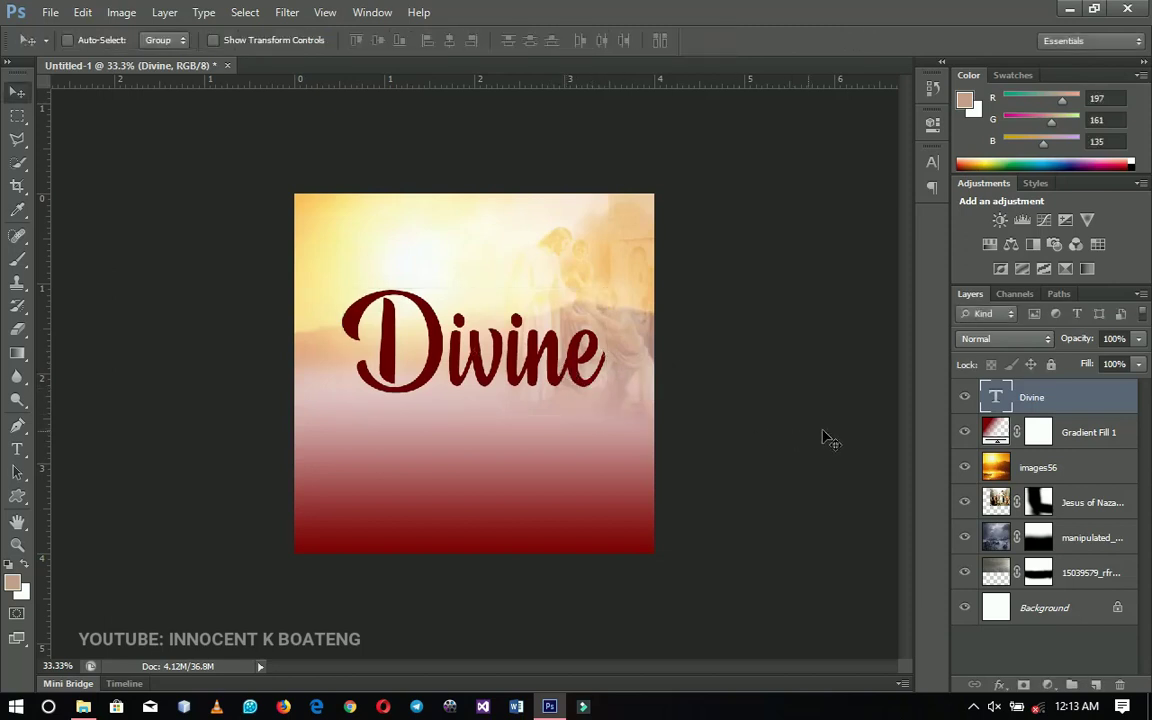
Step: Apply a linear 90° black-to-dark-red Gradient Overlay to the "Divine" text layer and collapse its effects list
right_click(1040, 409)
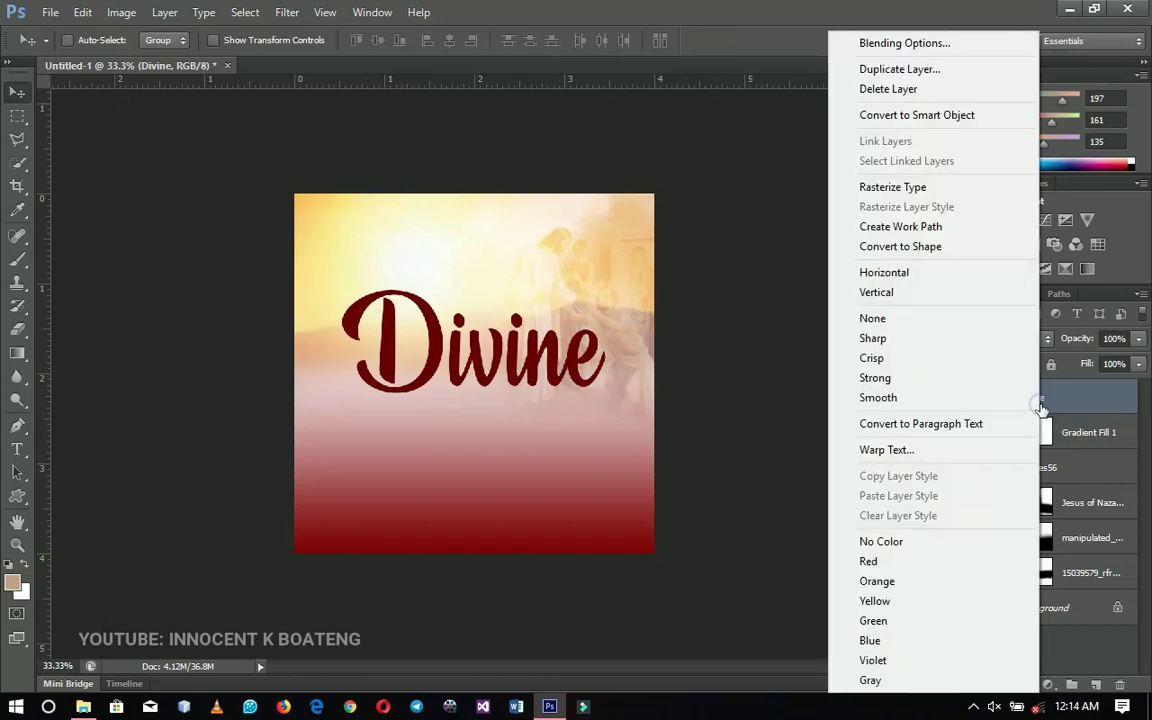
click(917, 43)
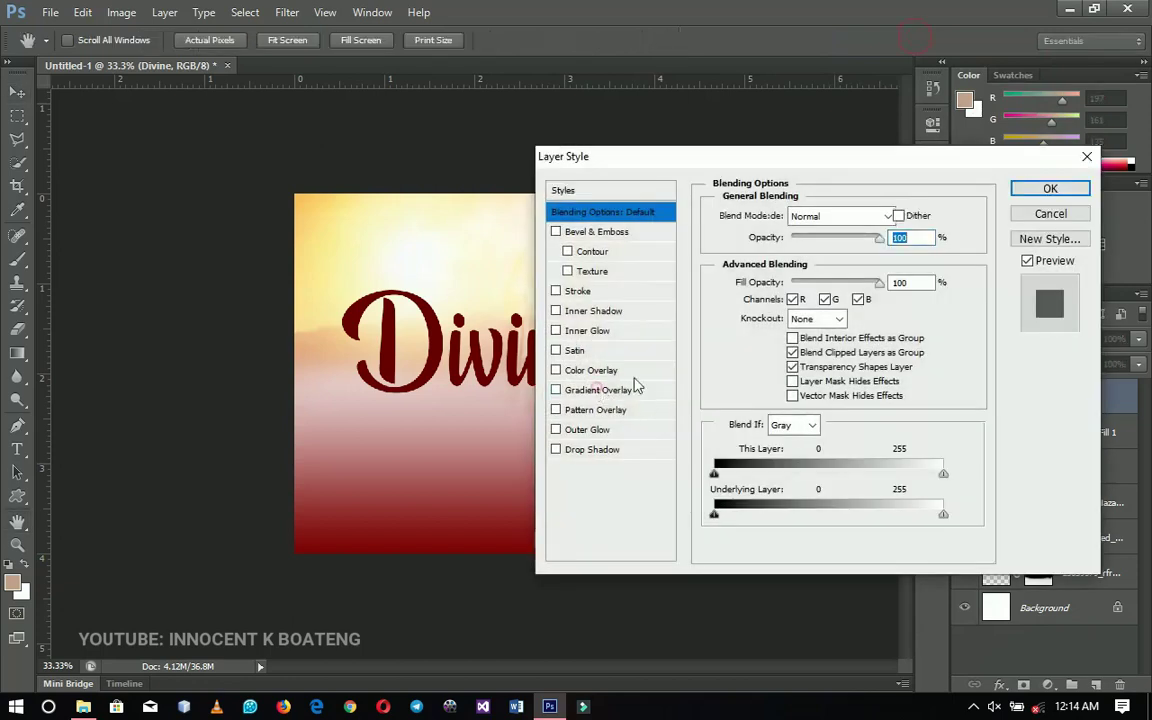
click(633, 387)
click(855, 260)
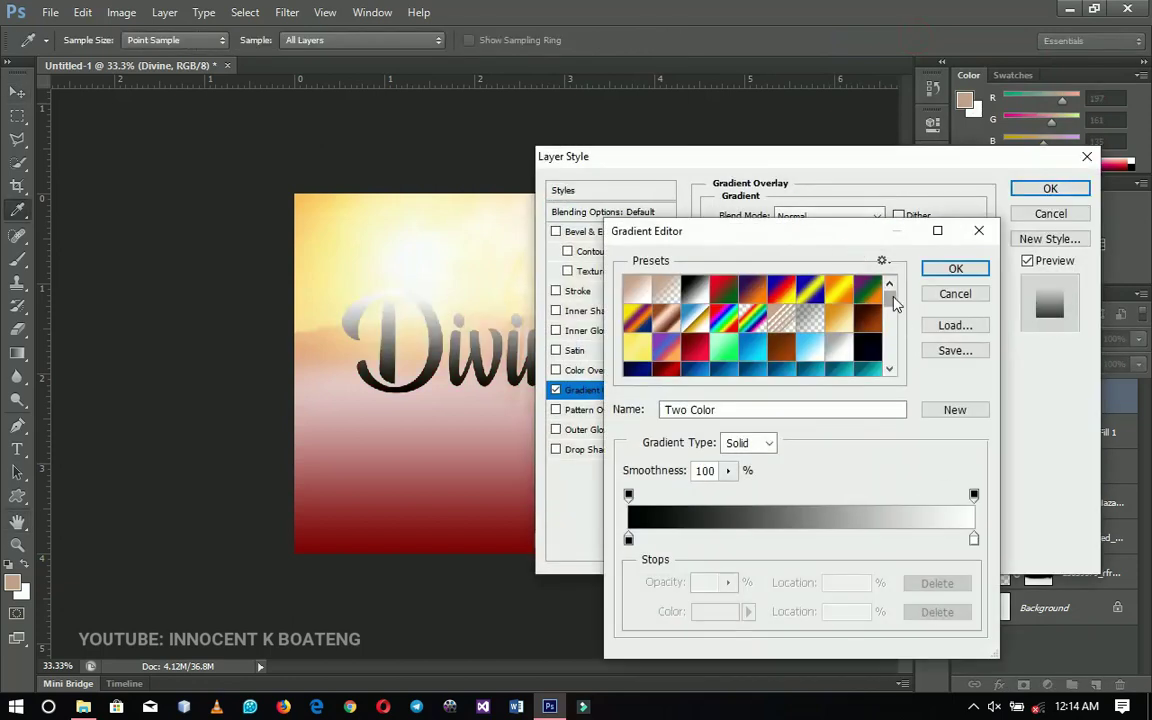
drag(896, 304, 895, 360)
click(696, 364)
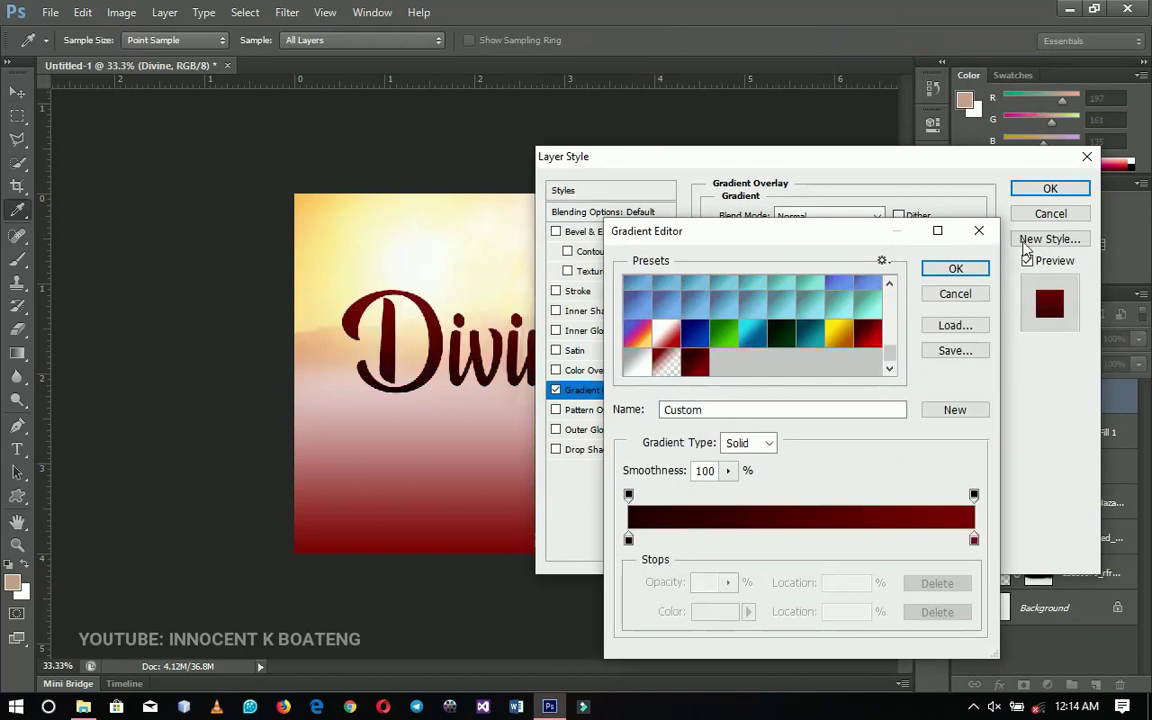
click(955, 268)
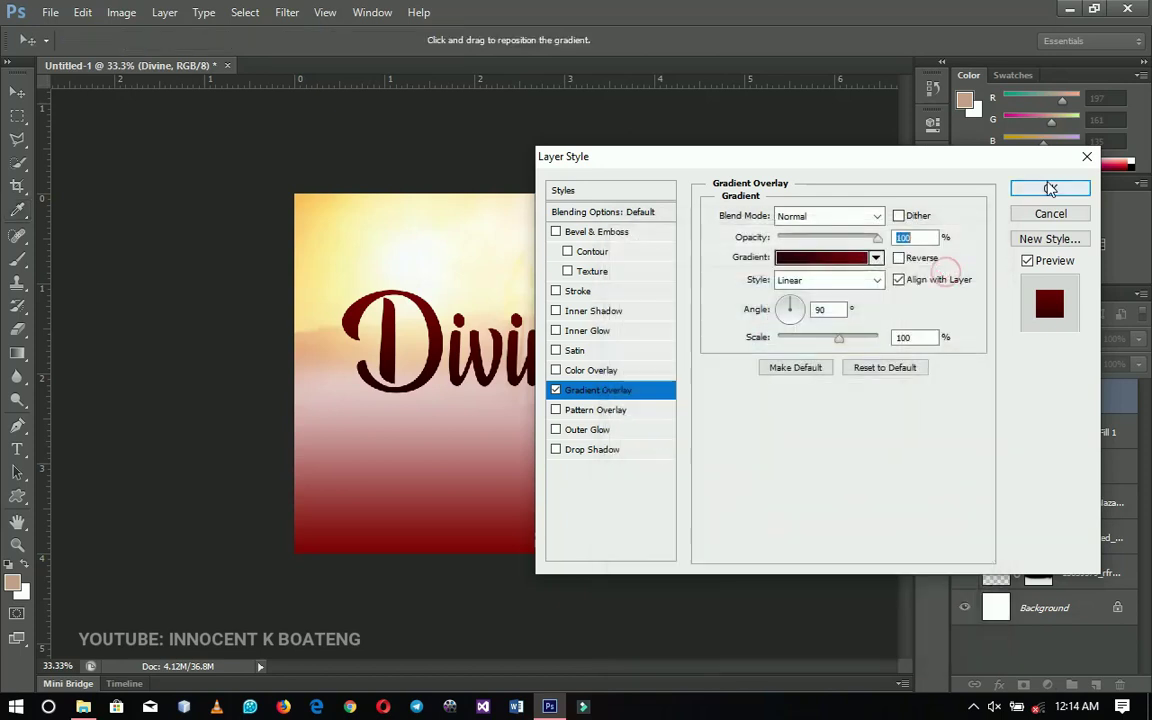
click(1050, 188)
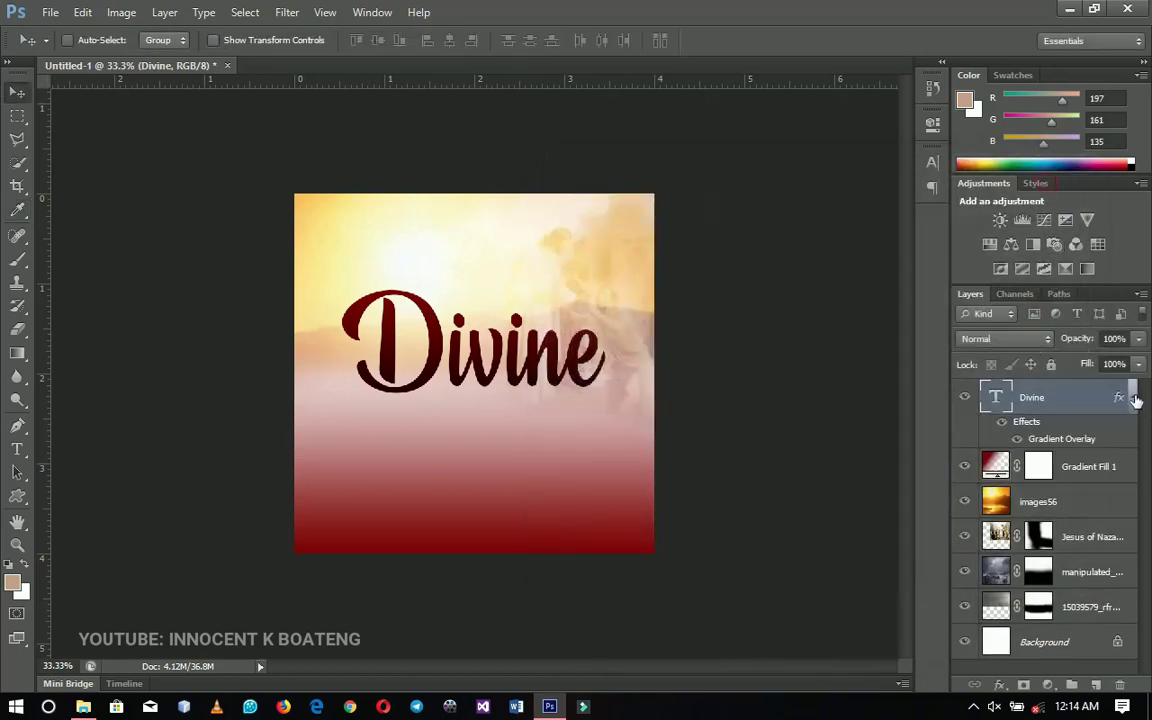
click(1134, 397)
Step: Duplicate the "Divine" text layer, rasterize the copy's layer style, and hide the original text layer
key(ctrl+j)
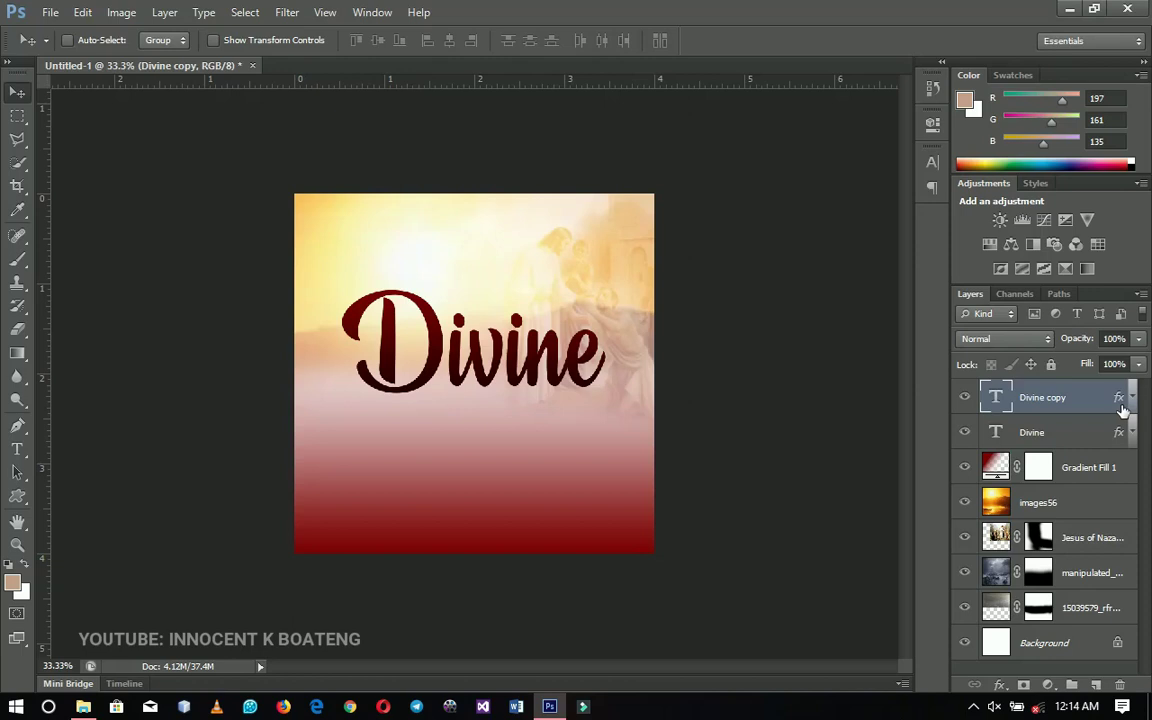
right_click(1068, 402)
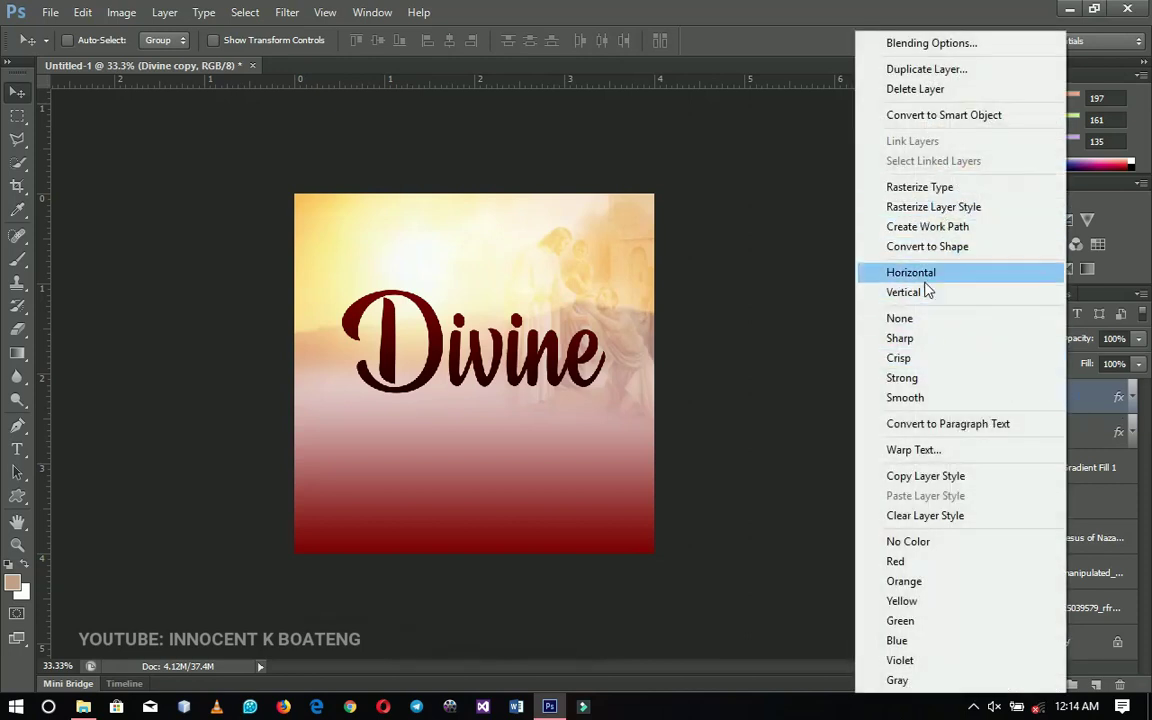
click(893, 206)
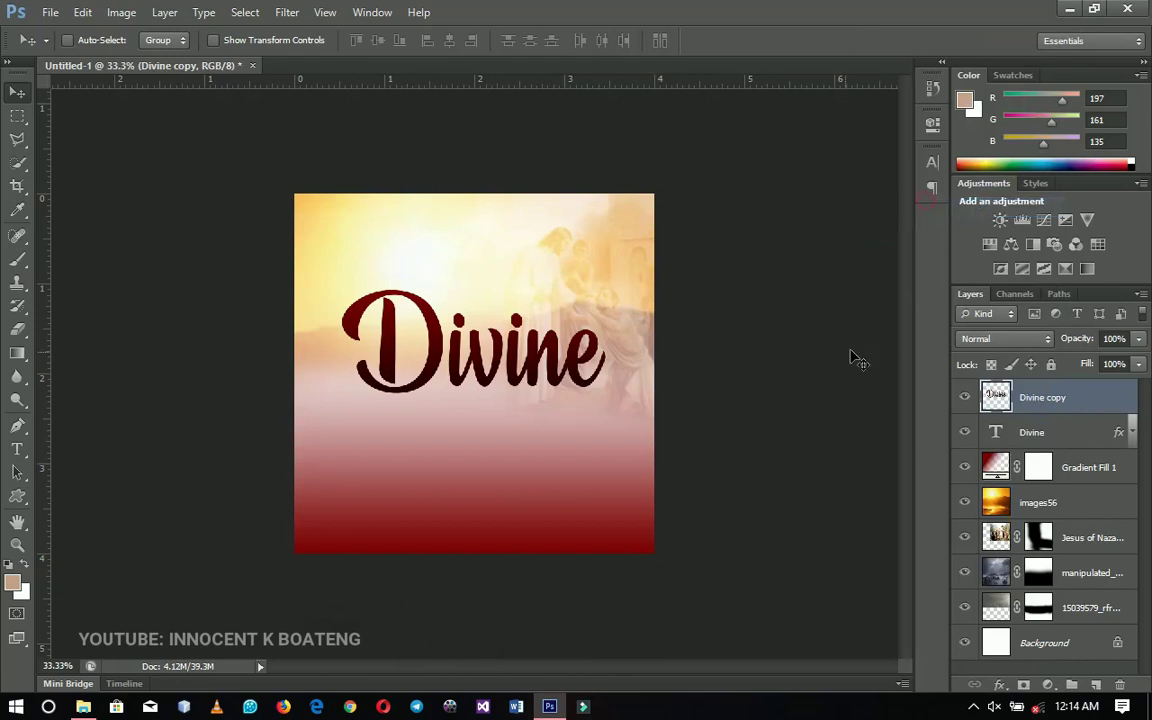
ctrl+click(600, 338)
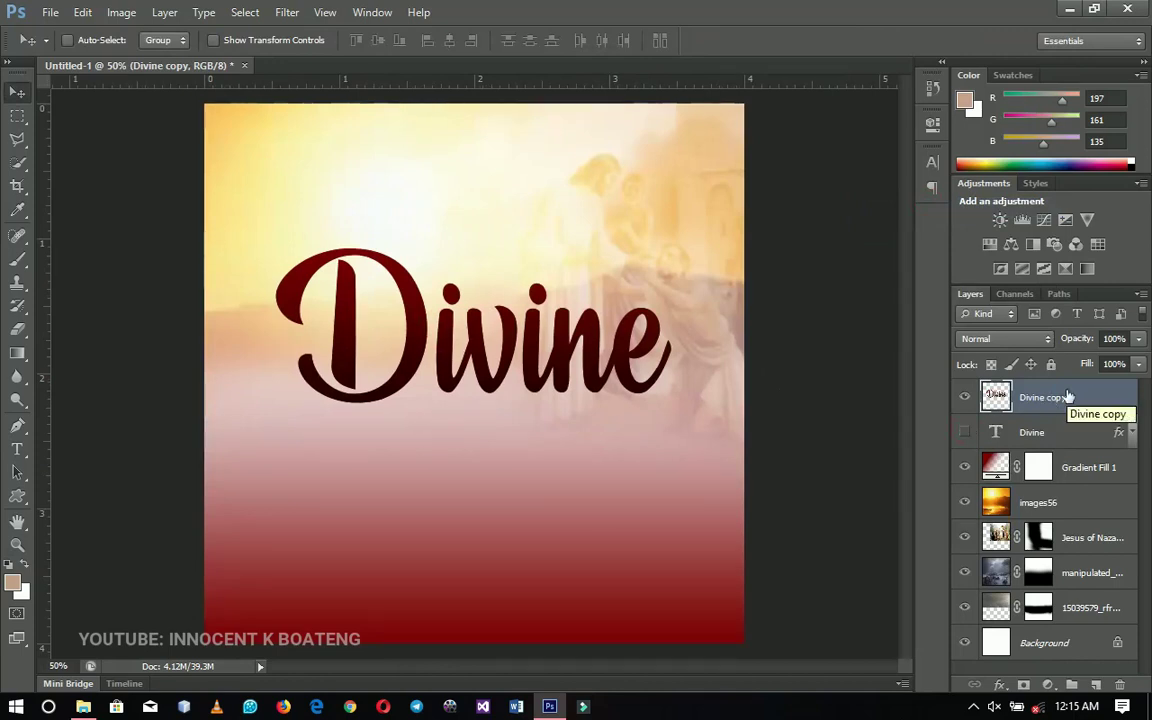
Step: Apply a Perspective transform to the rasterized "Divine" copy, slightly reducing the height of its right side and narrowing its bottom edge
key(ctrl+t)
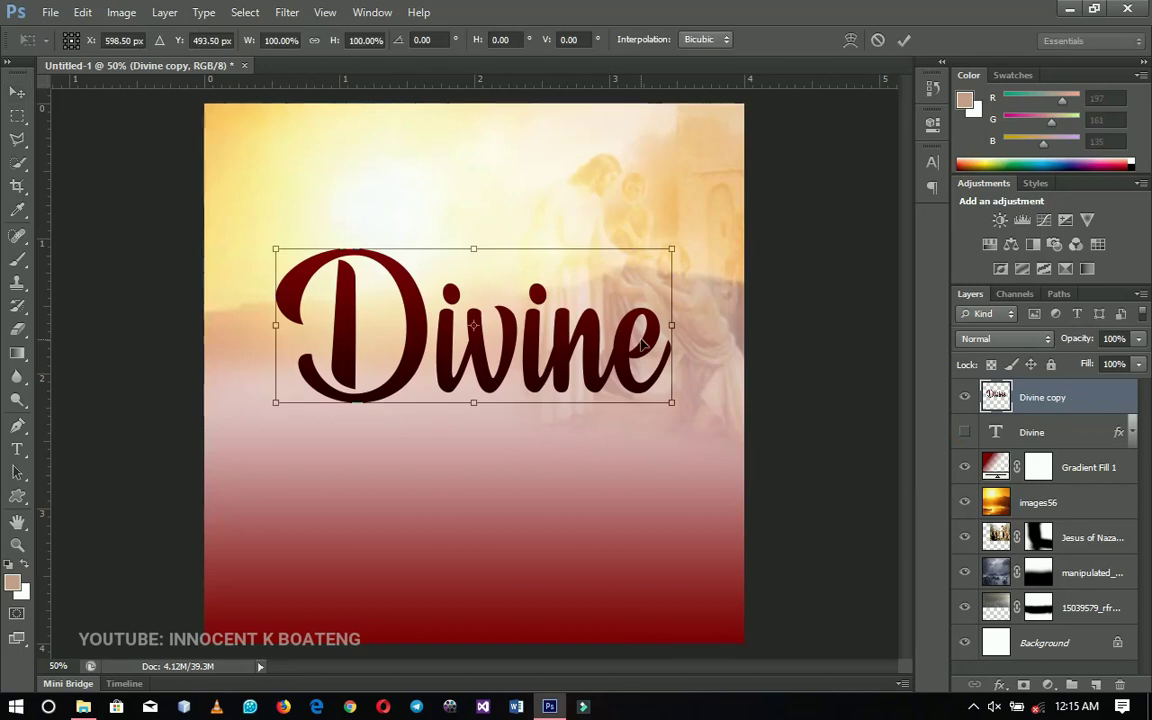
right_click(643, 343)
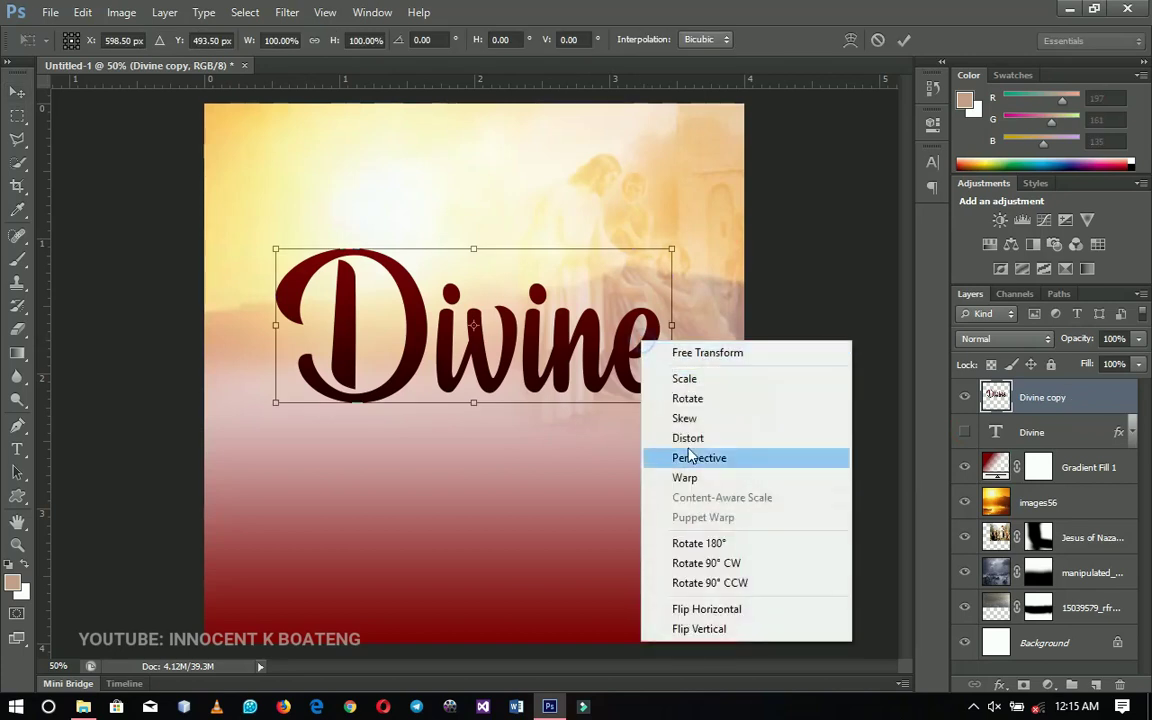
click(725, 462)
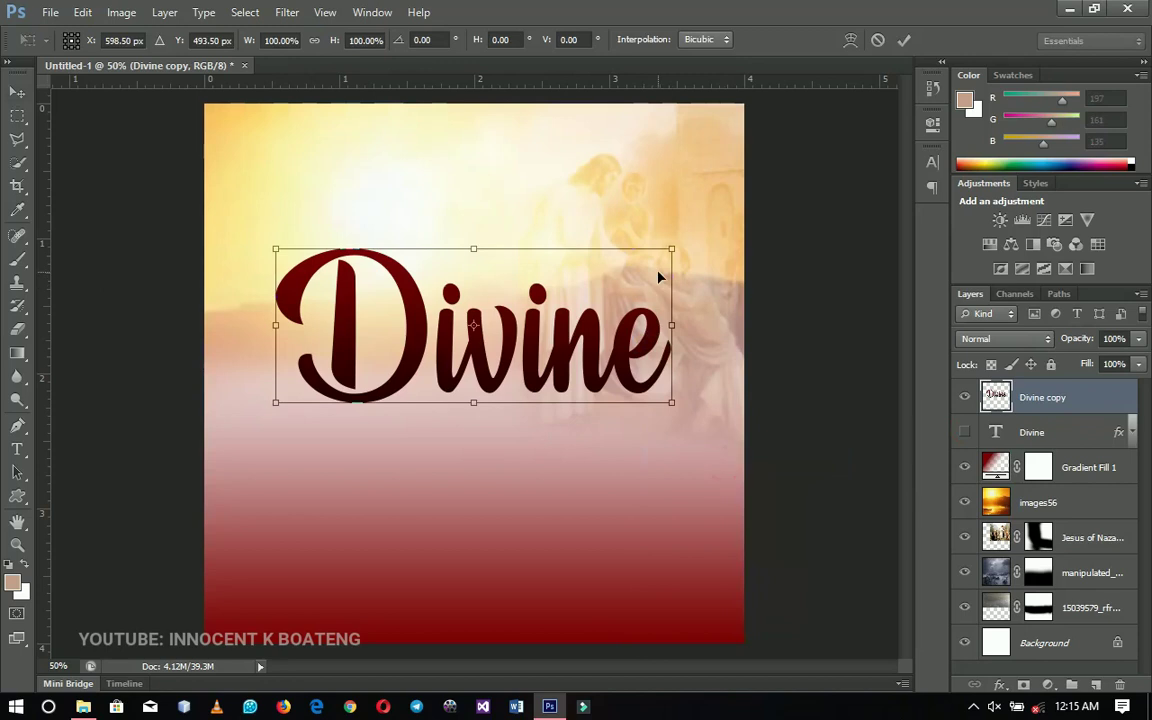
mouse_move(671, 255)
mouse_down()
mouse_move(669, 236)
mouse_move(650, 249)
mouse_move(672, 260)
mouse_up()
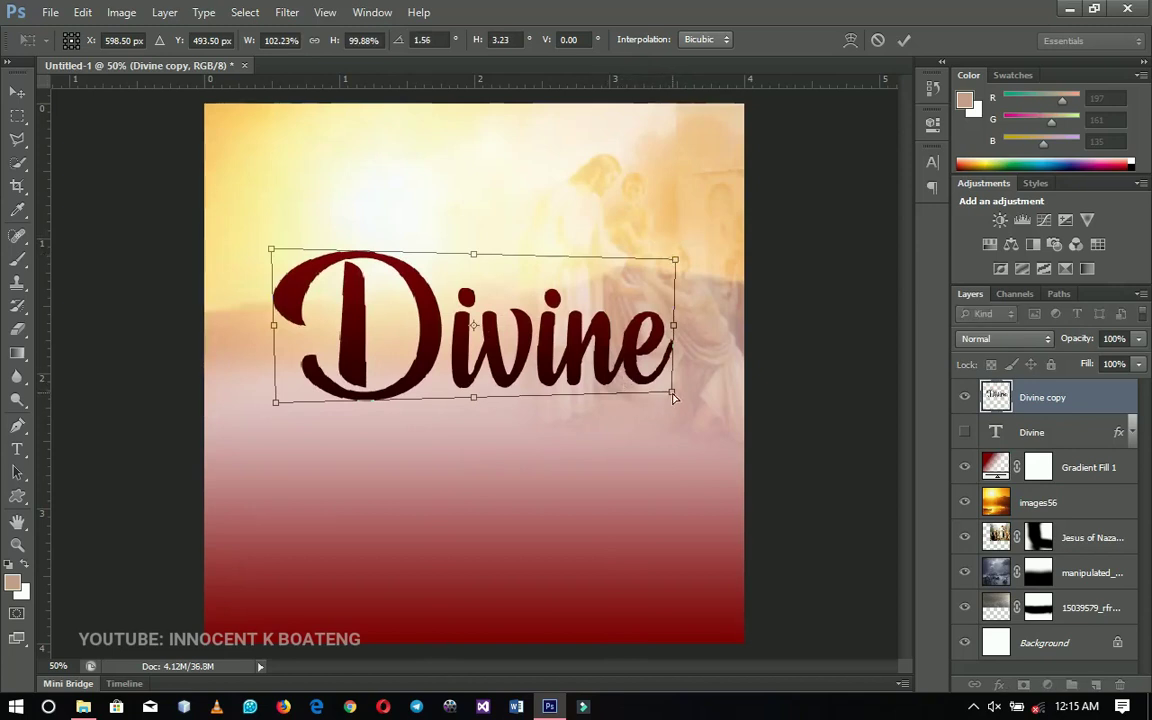
drag(673, 397, 668, 395)
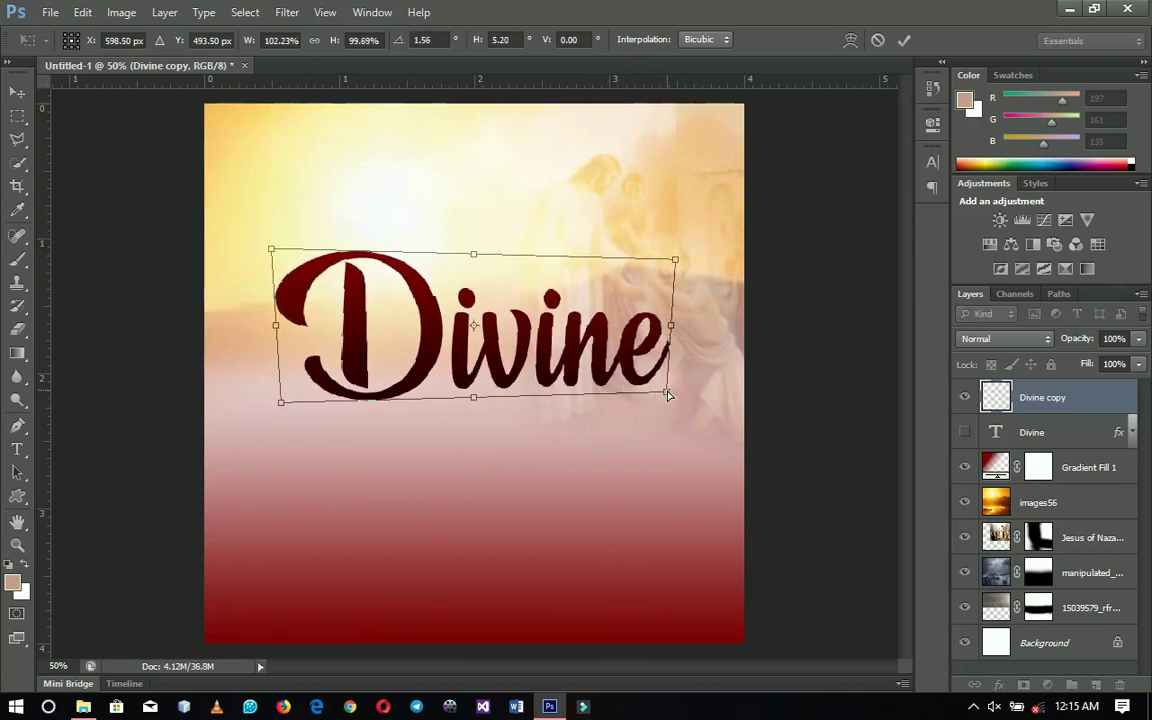
key(Return)
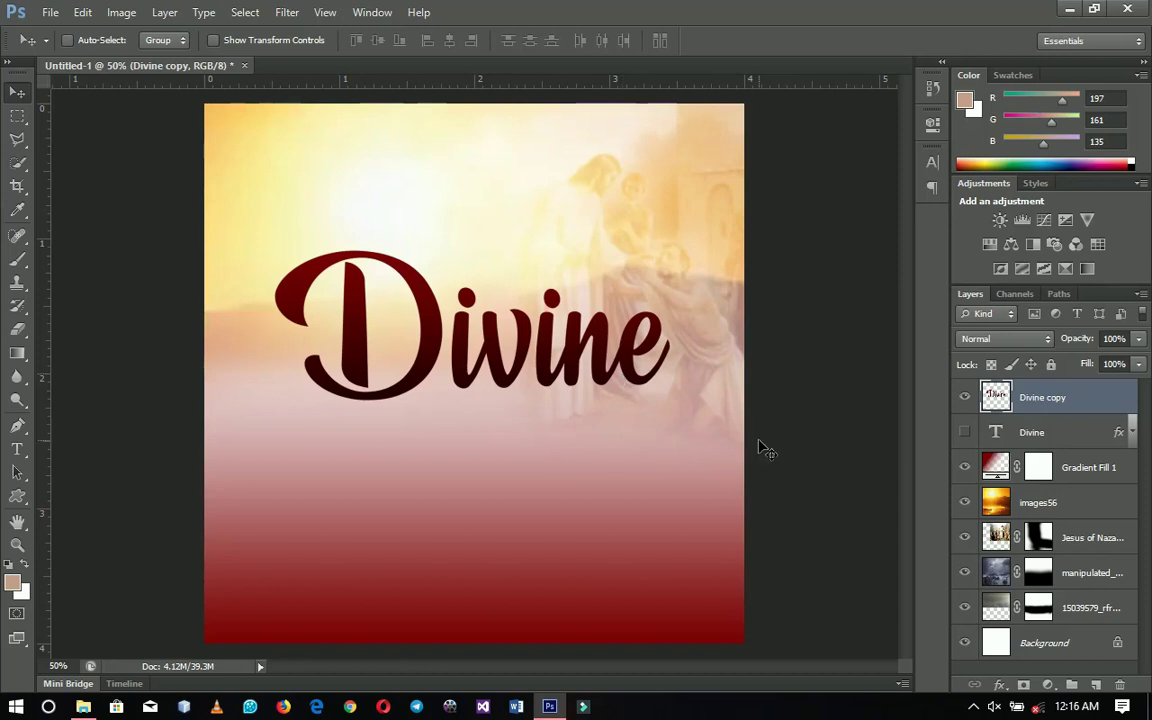
Step: Duplicate the transformed "Divine" layer, give the lower copy a black (000000) Color Overlay, and collapse its effects list
key(ctrl+j)
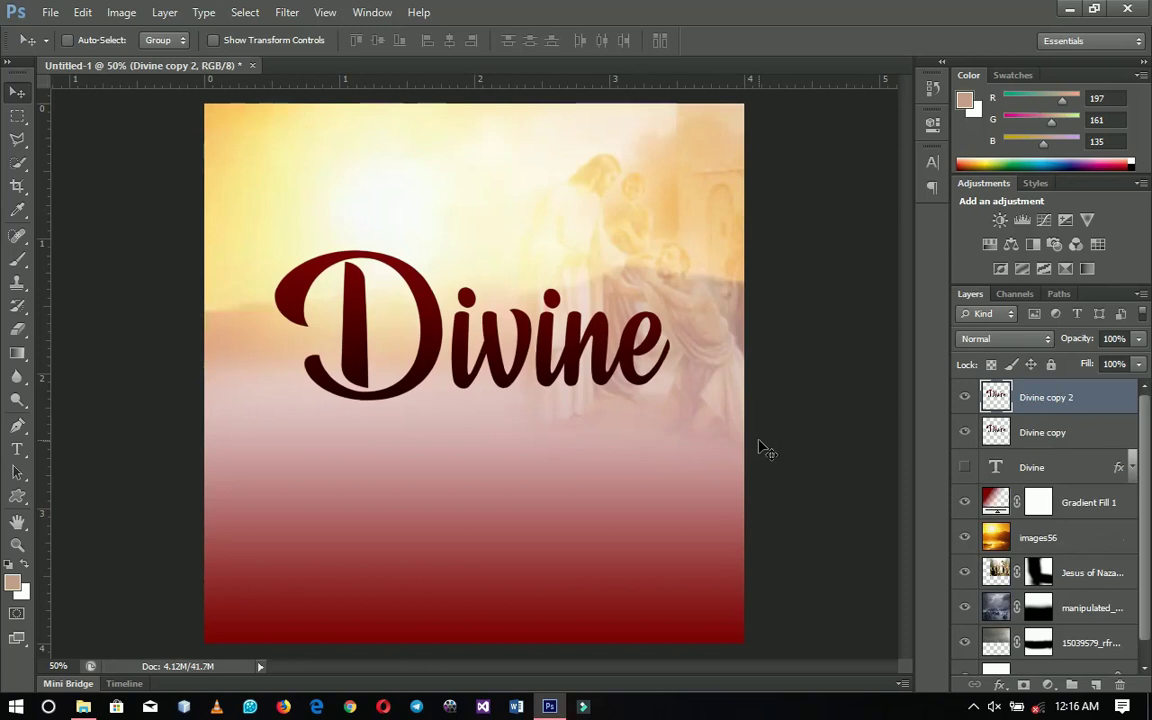
click(1030, 440)
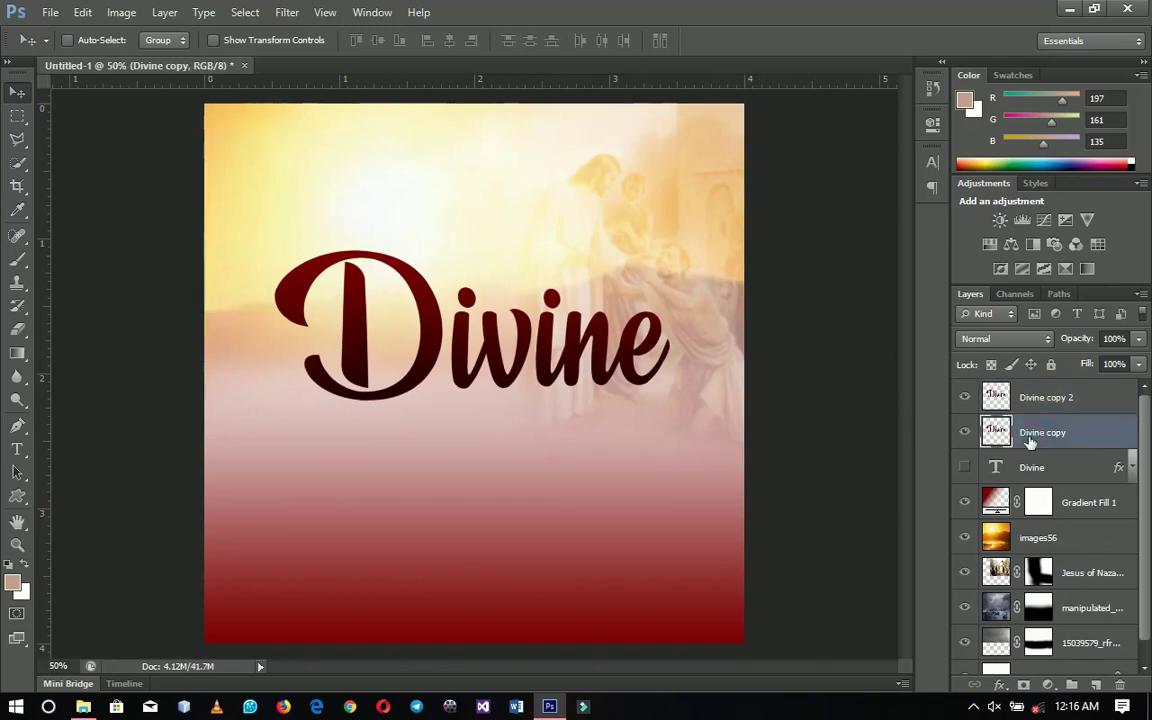
right_click(1030, 440)
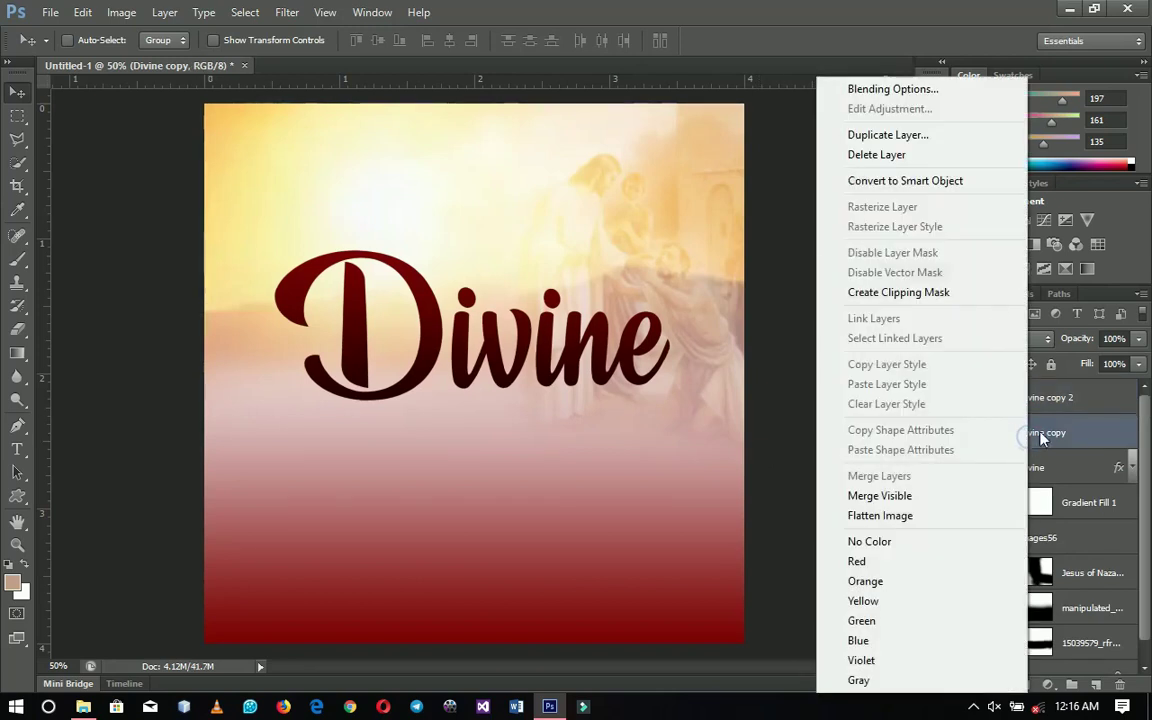
click(893, 89)
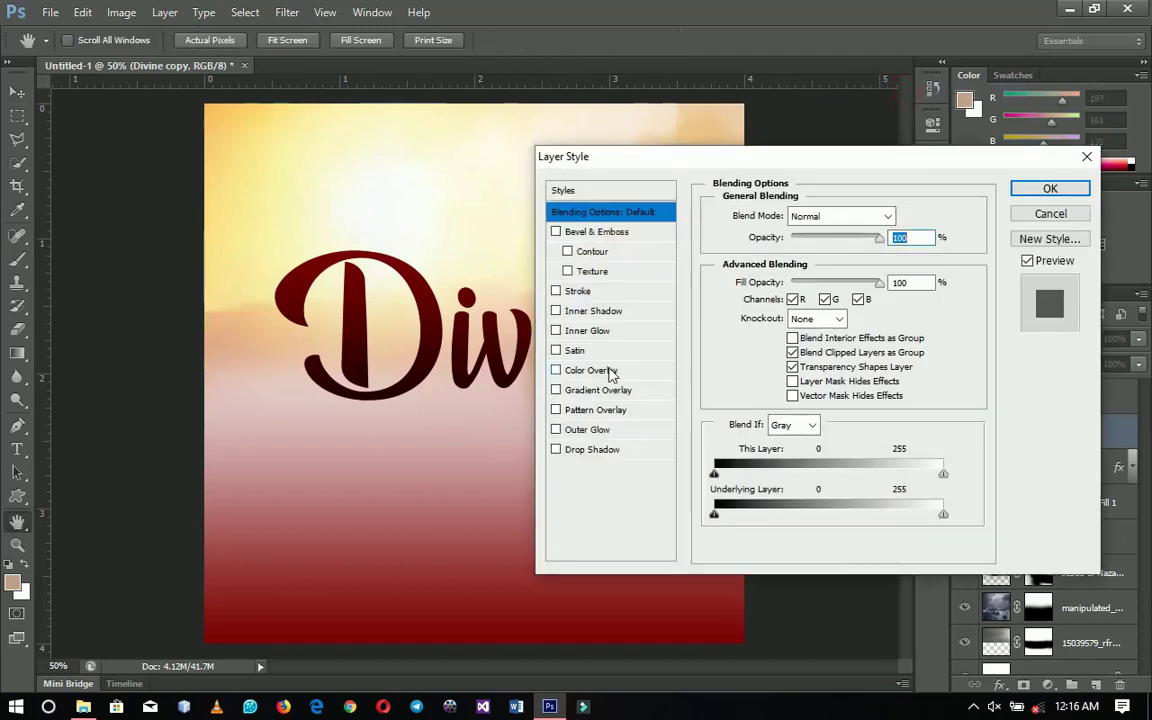
click(609, 372)
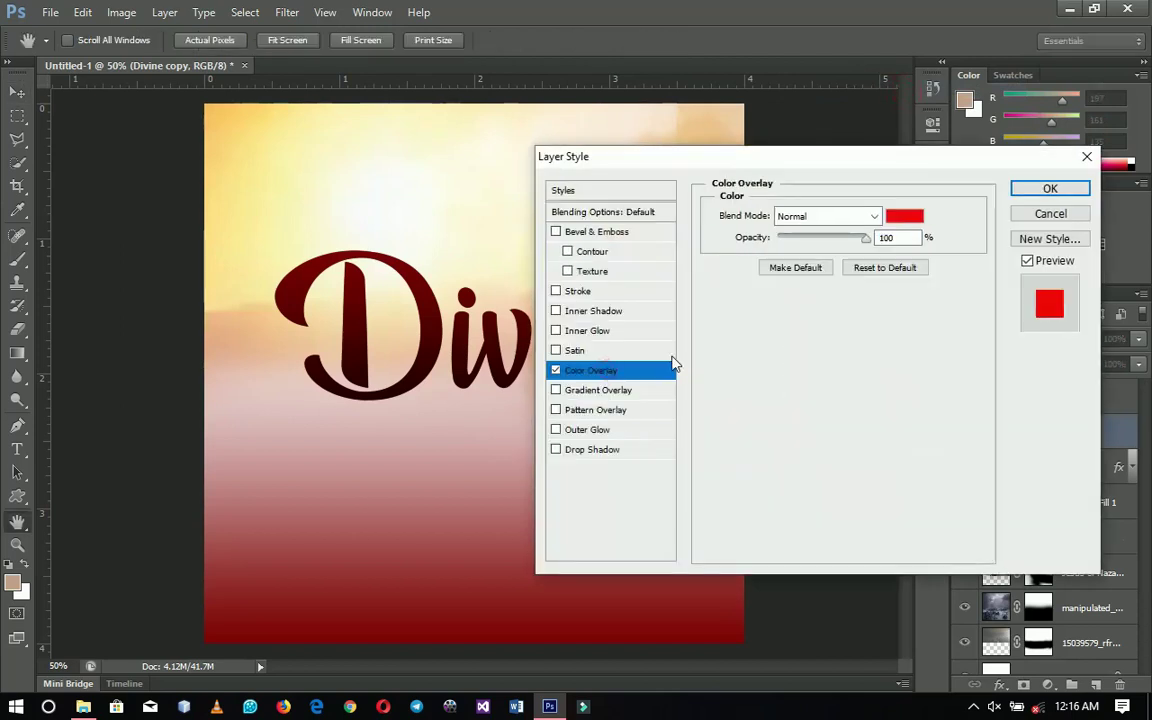
click(904, 216)
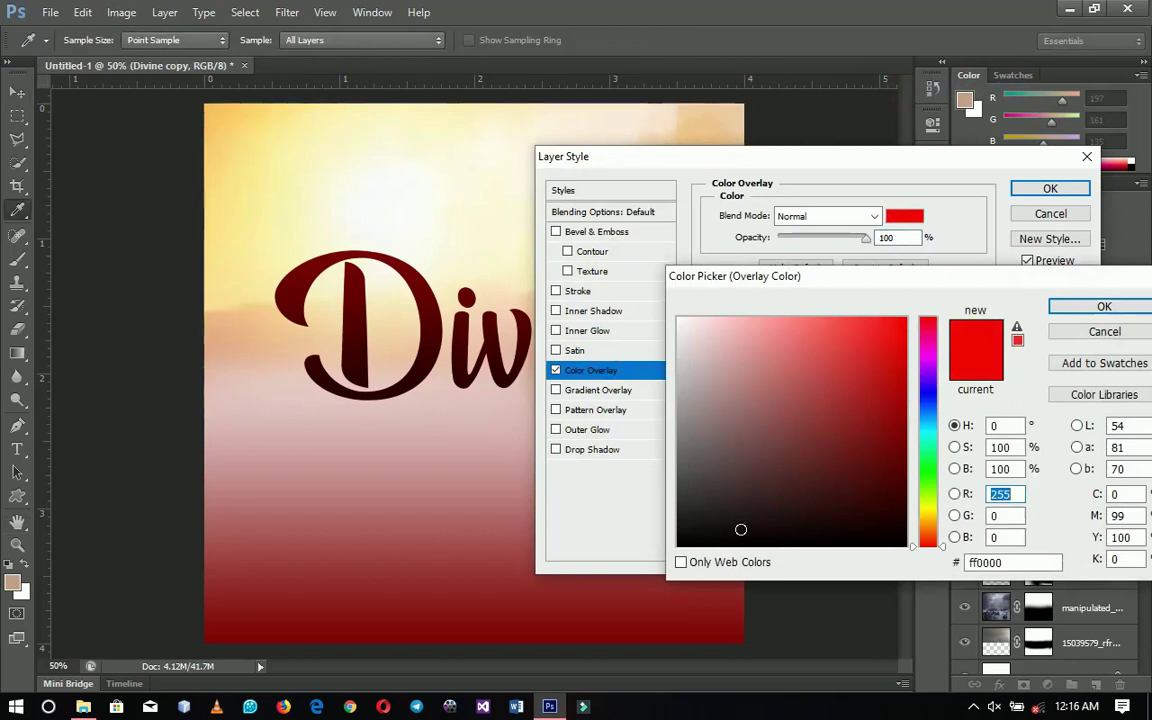
text(0)
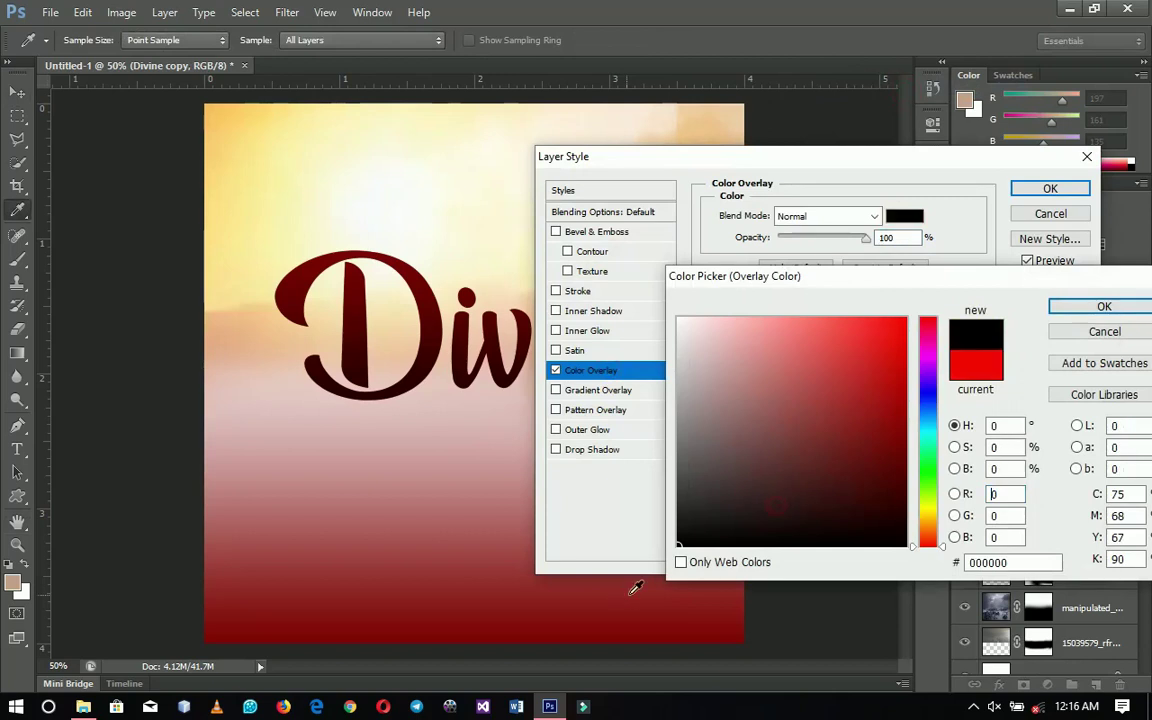
click(1080, 307)
click(1050, 190)
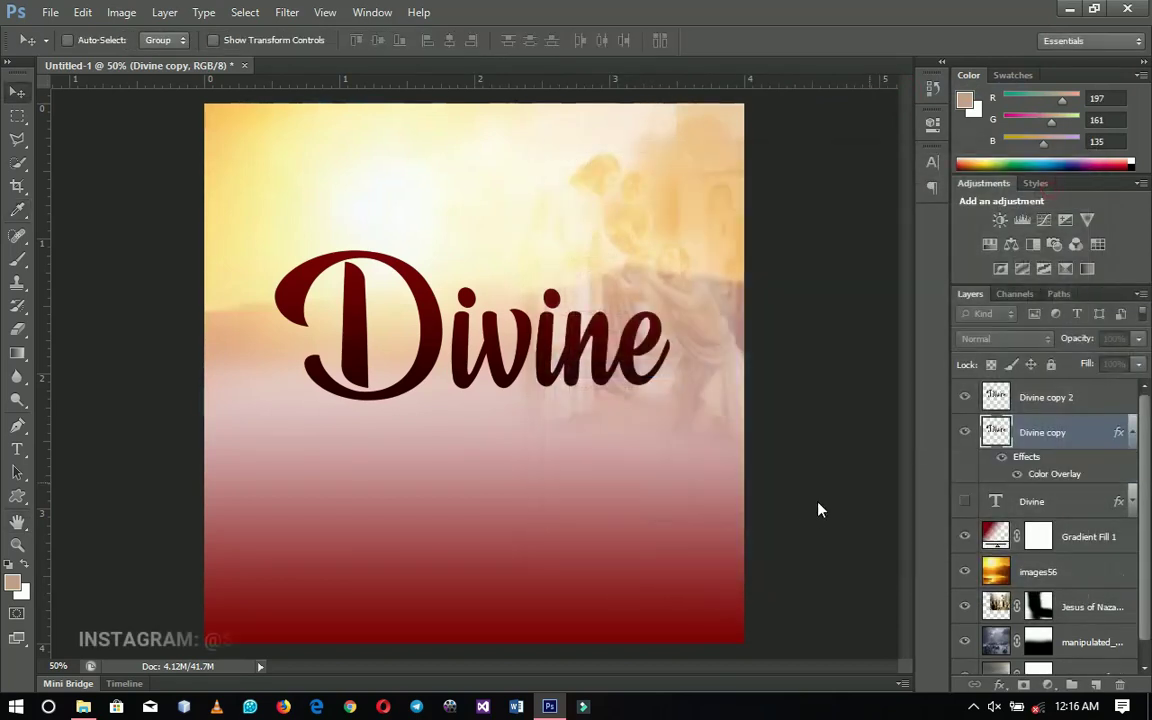
click(1124, 432)
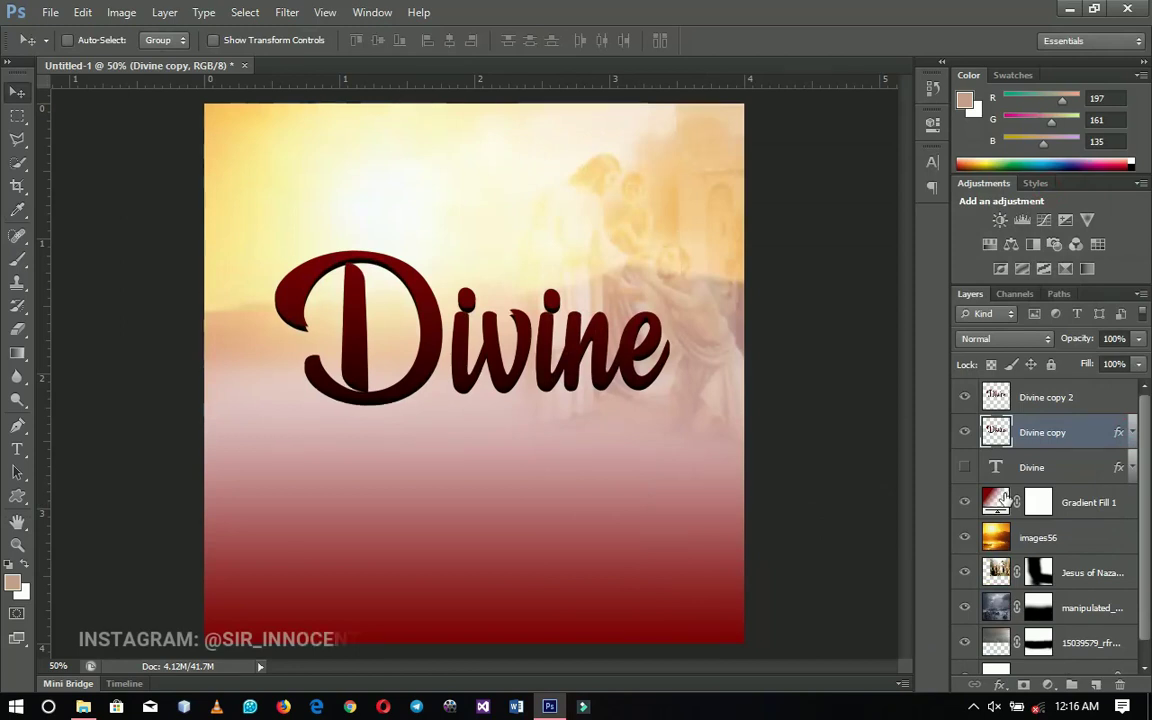
Step: Nudge the black "Divine" copy sideways to fine-tune its offset behind the red lettering
key(z)
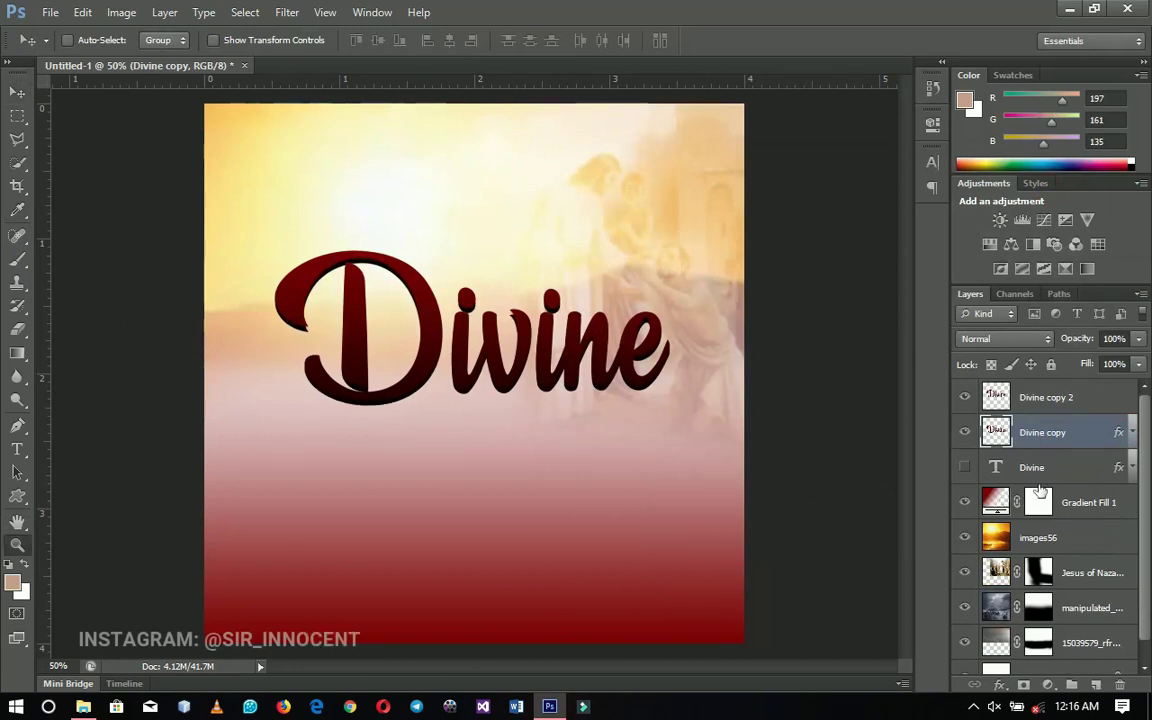
click(560, 348)
key(v)
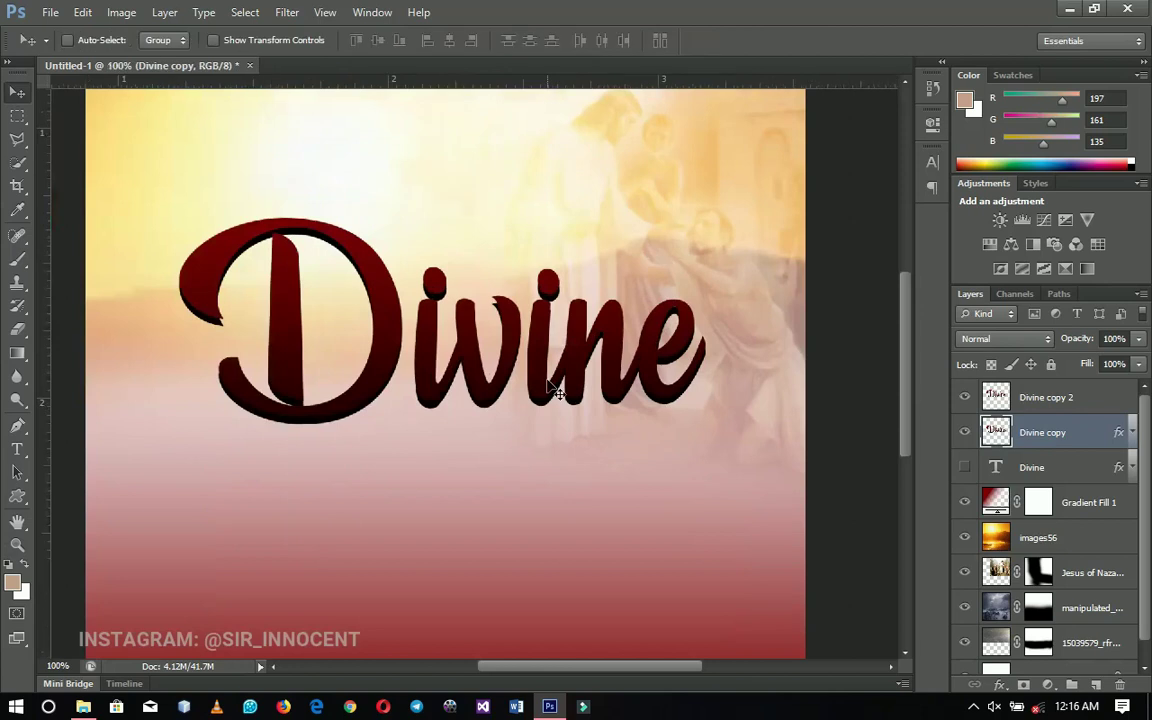
key(ctrl+plus)
key(Right)
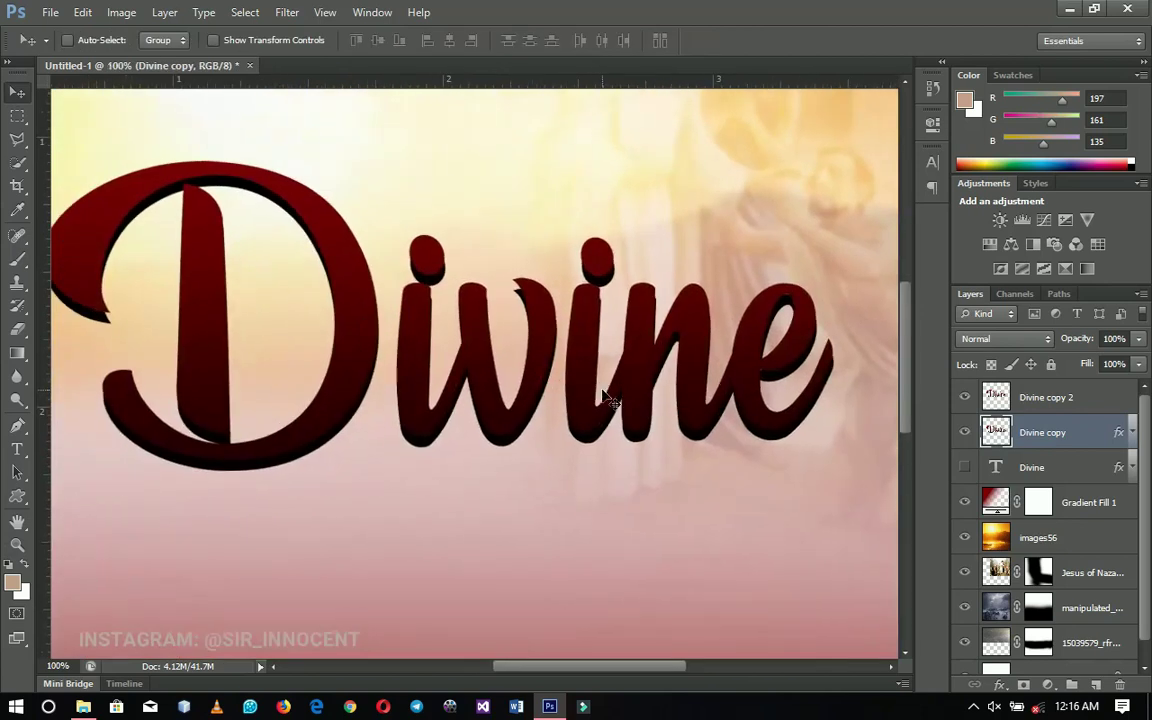
key(Right)
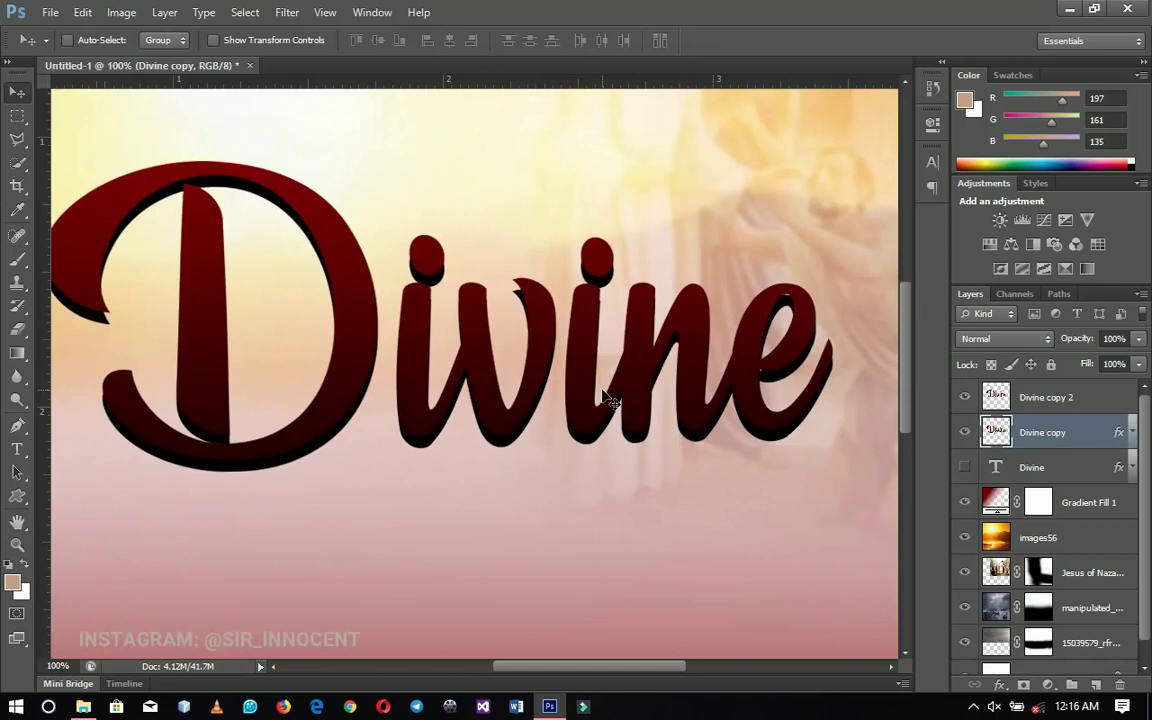
Step: Inspect the black edge around the letters up close and nudge the black copy up slightly to reduce its offset
key(z)
click(800, 279)
click(795, 272)
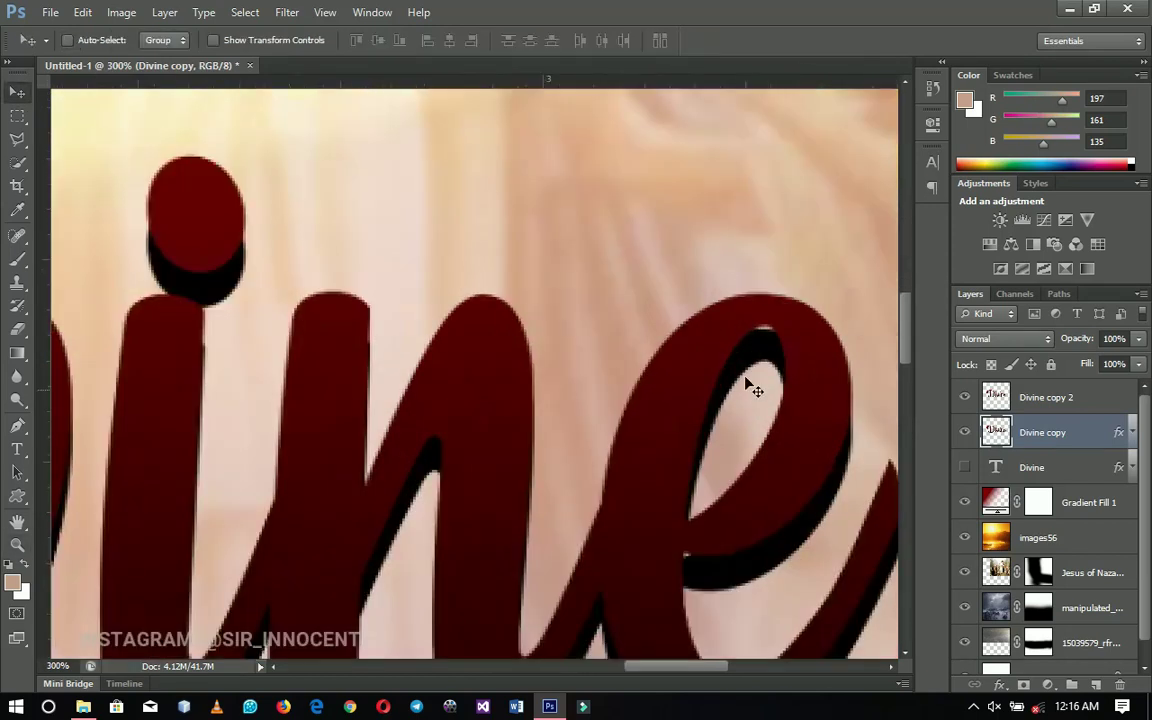
key(z)
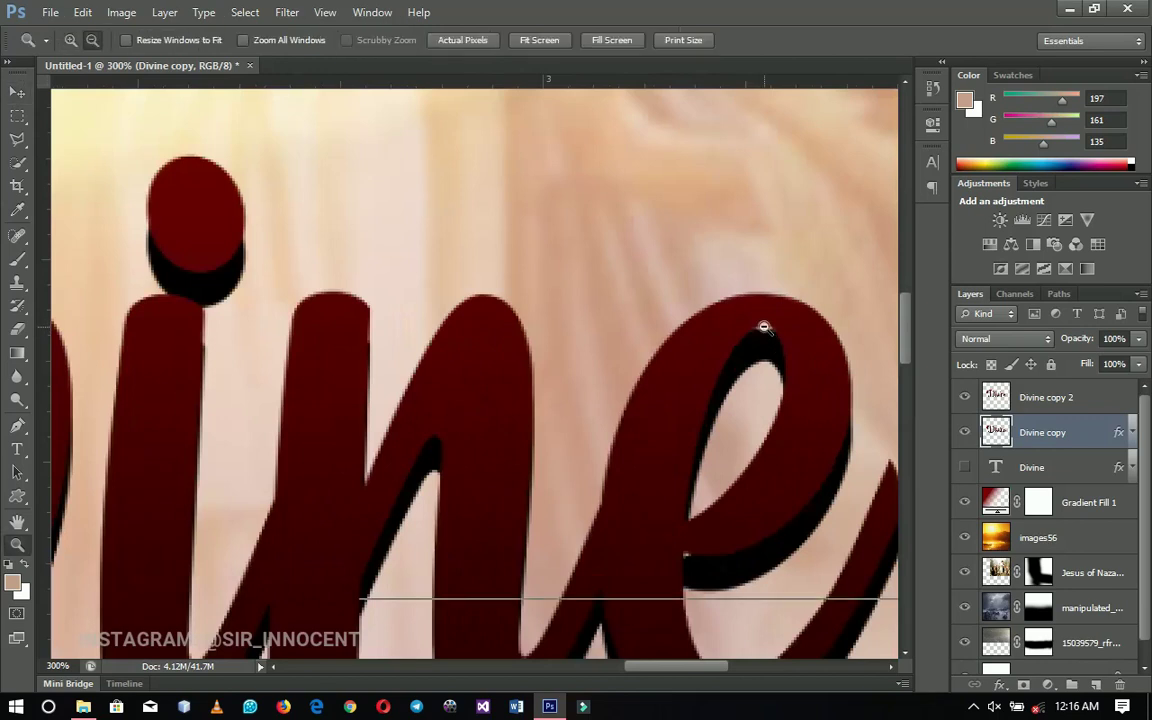
alt+click(763, 327)
alt+click(761, 326)
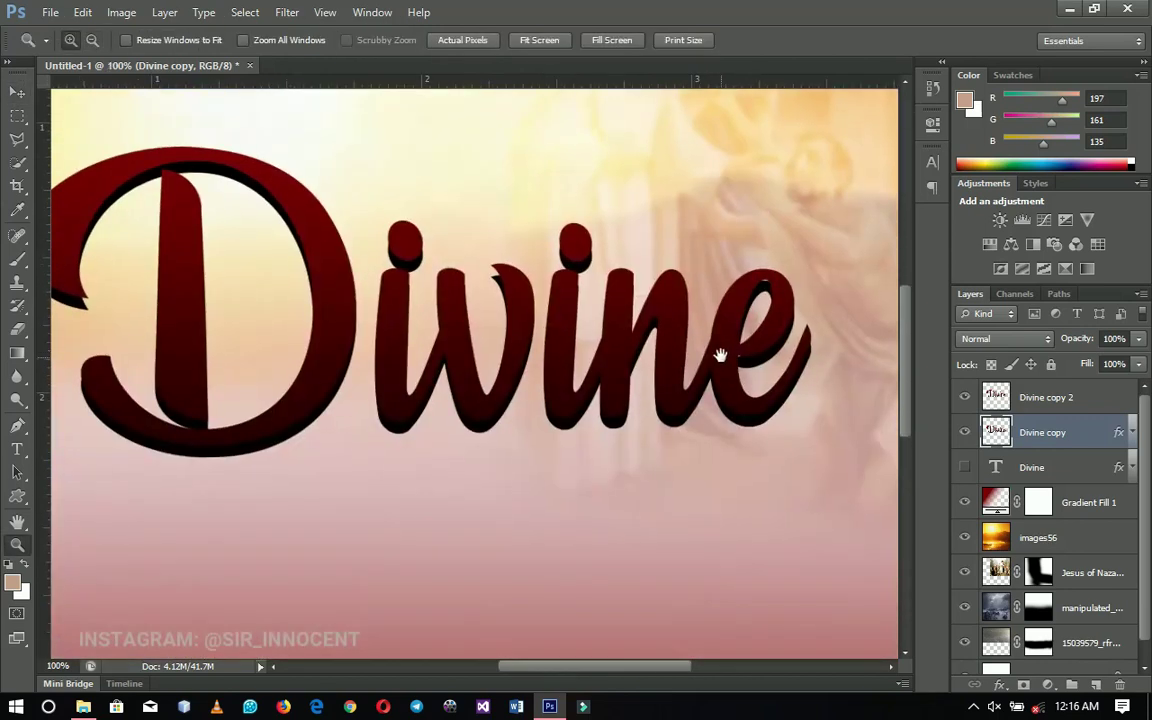
key(v)
key(Up)
key(Up)
key(Up)
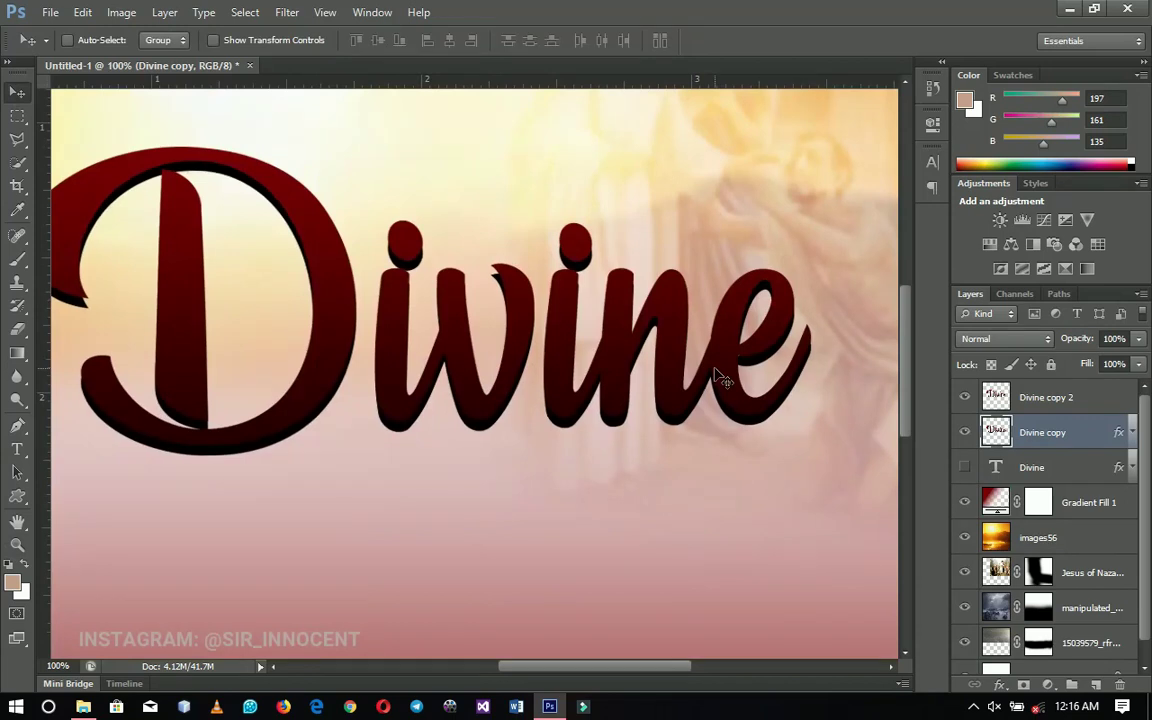
Step: Duplicate the black "Divine" layer and nudge the lower copy down several pixels to thicken the letters' 3D edge
key(ctrl+j)
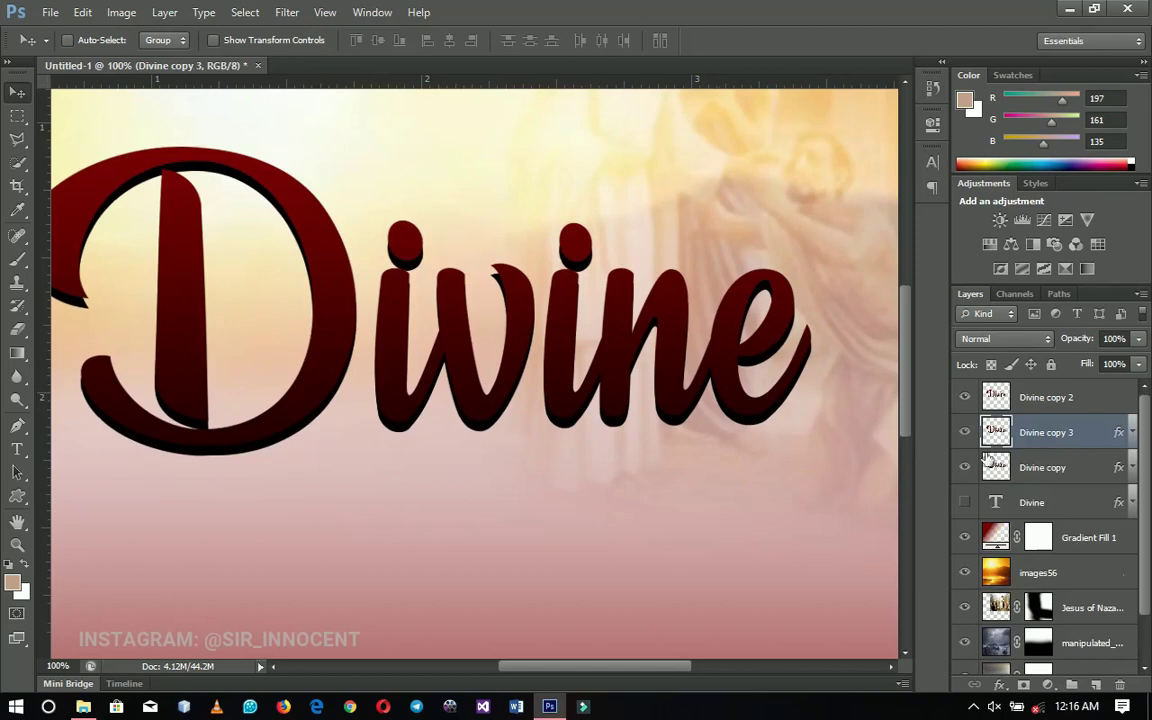
click(1042, 469)
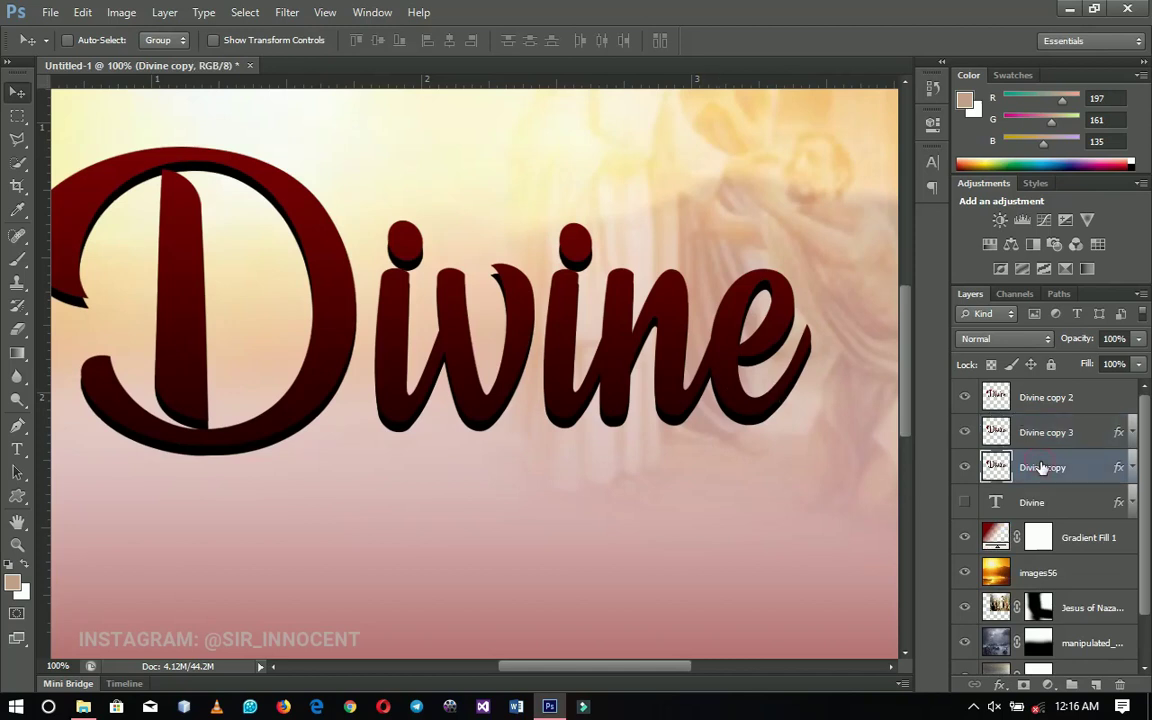
key(Down)
key(Down)
key(Down)
key(Down)
key(Down)
key(Down)
key(Down)
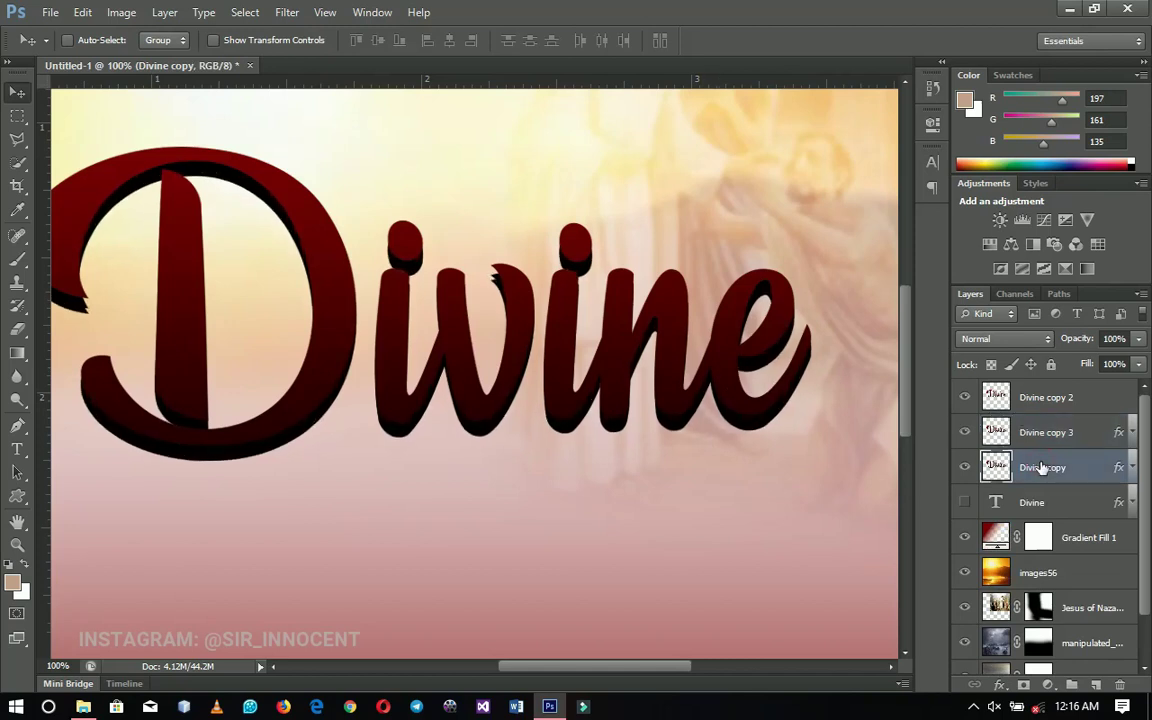
key(Down)
key(Down)
Step: Duplicate the lowest black "Divine" layer again and nudge the bottommost one about 4 px down
key(ctrl+j)
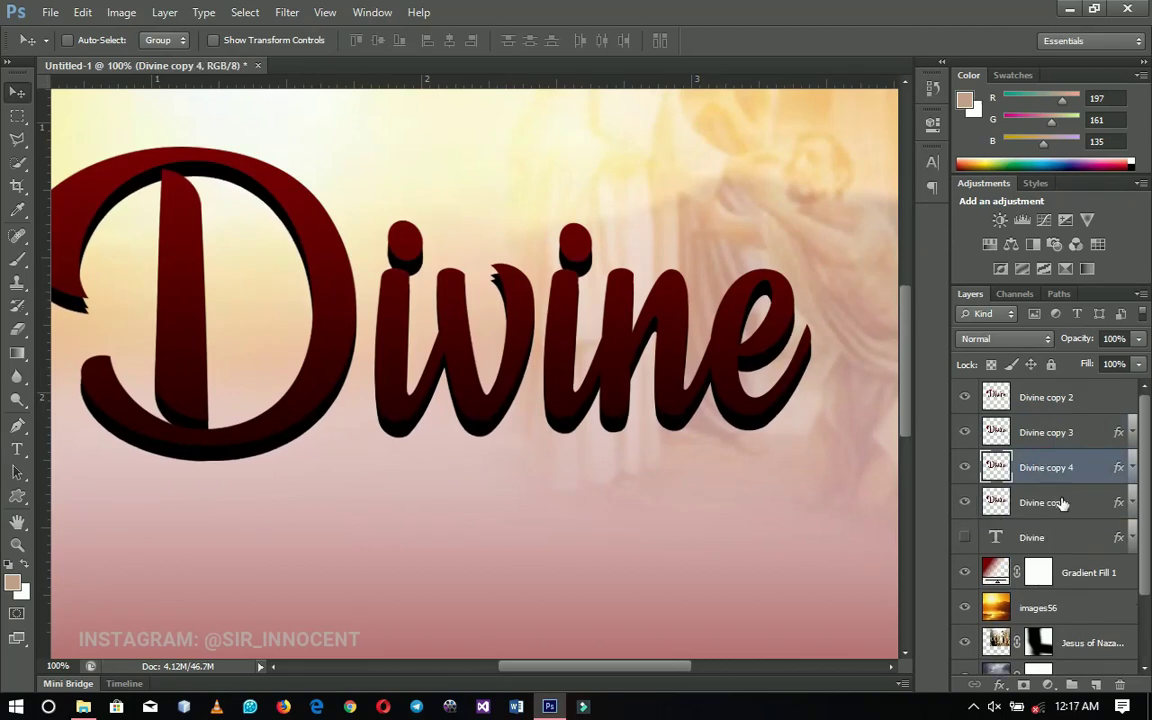
click(1062, 505)
key(Down)
key(Down)
key(Down)
key(Down)
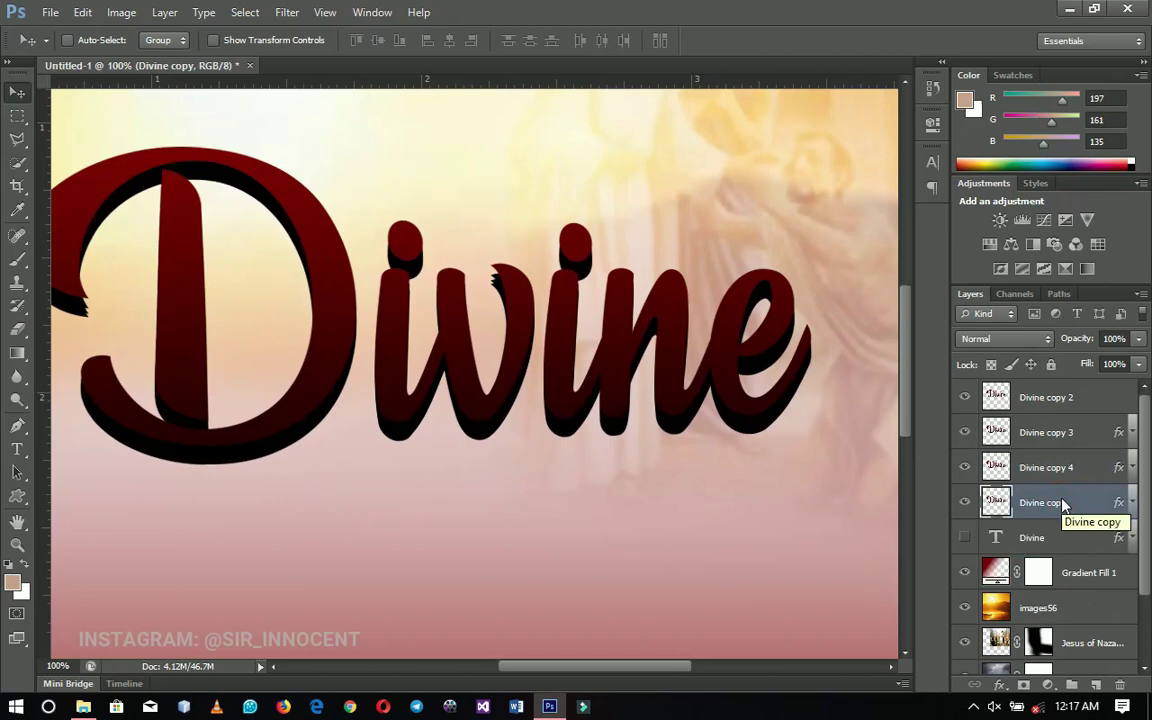
Step: Add one more duplicate of the lowest black "Divine" layer and shift the bottommost one a few pixels further down
key(ctrl+j)
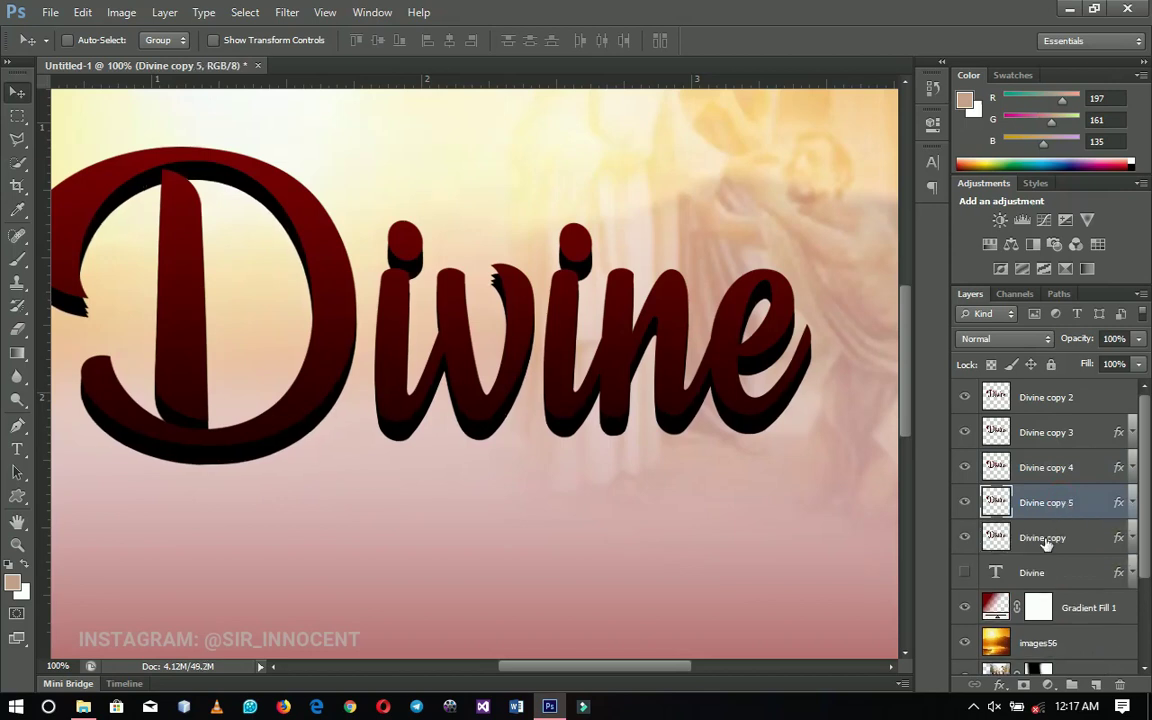
click(1046, 541)
key(Down)
key(Down)
key(Down)
key(Down)
key(Down)
key(Down)
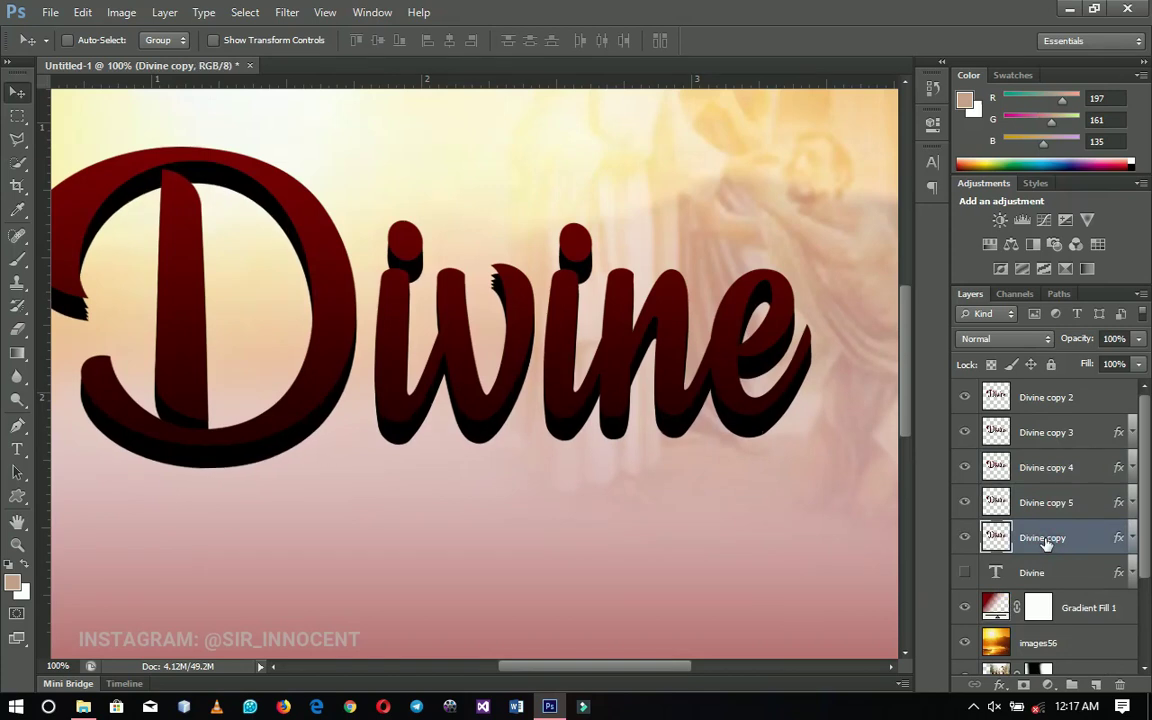
key(z)
alt+click(522, 285)
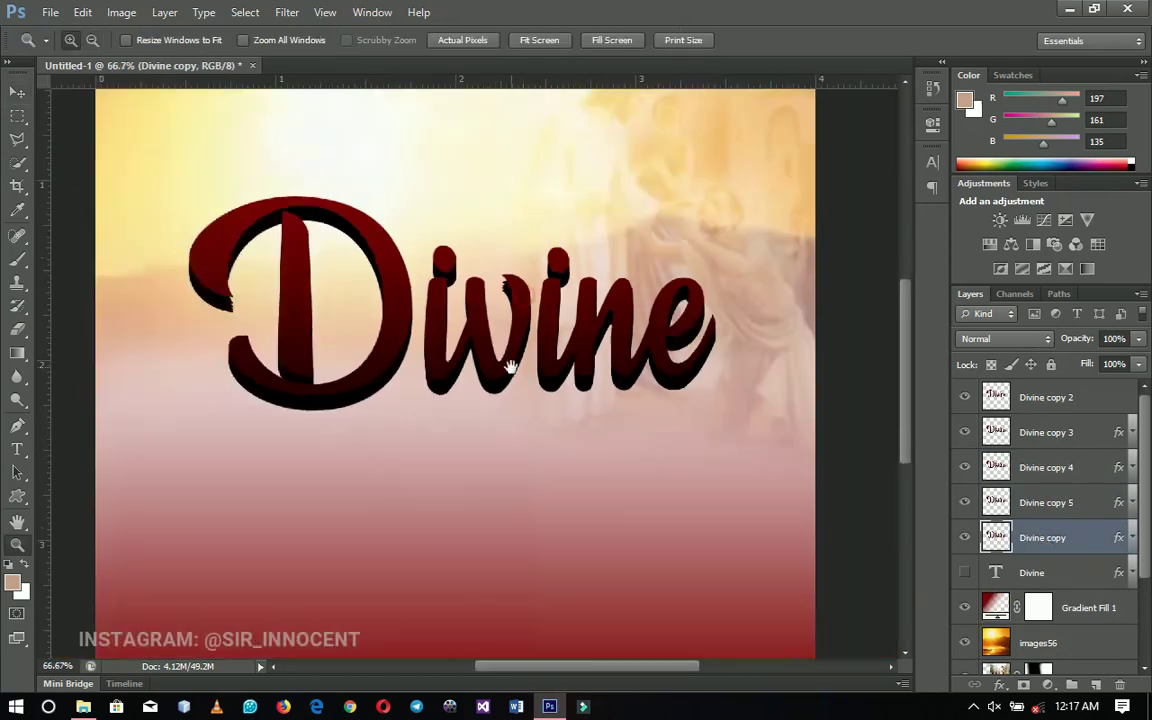
Step: Apply a Bevel & Emboss to the topmost "Divine" copy with size 6 px and the Rolling Slope - Descending gloss contour
drag(527, 357, 531, 385)
key(v)
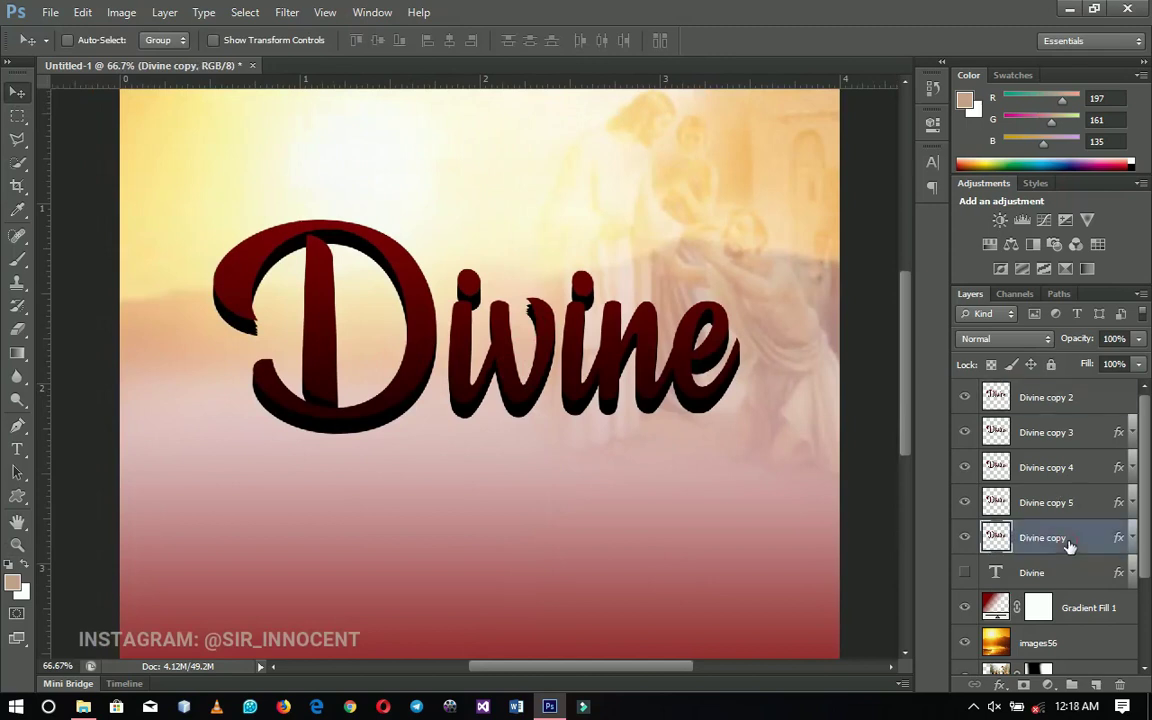
click(1062, 399)
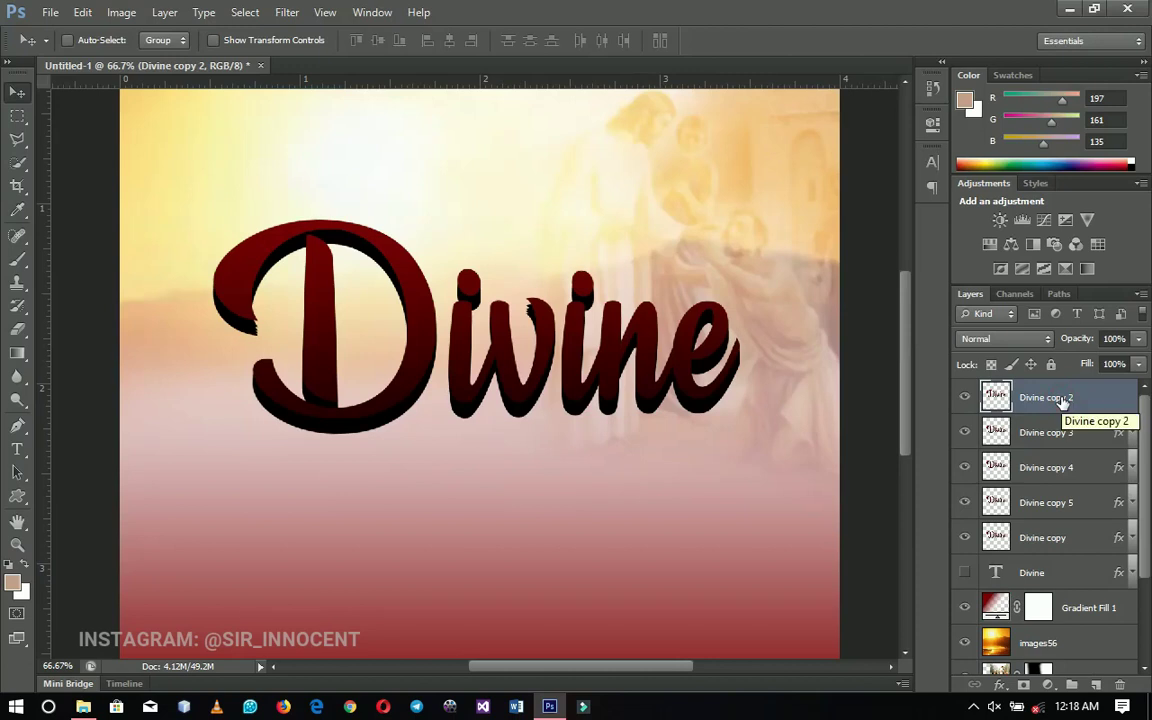
right_click(1062, 399)
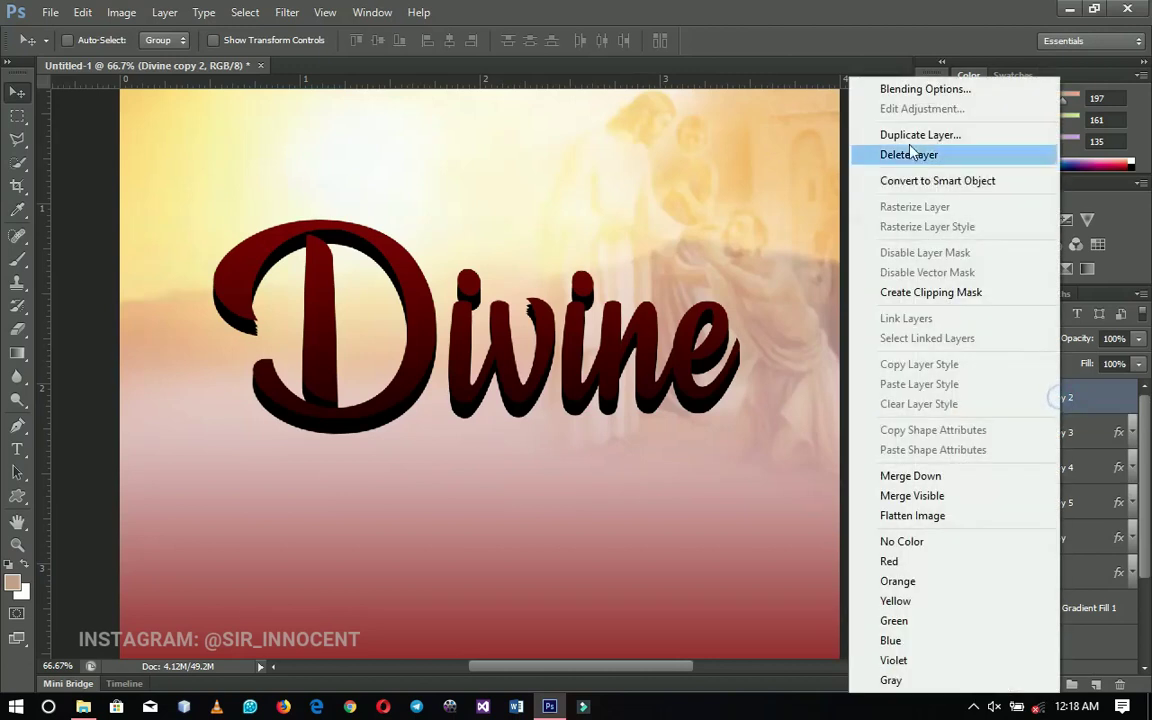
click(913, 92)
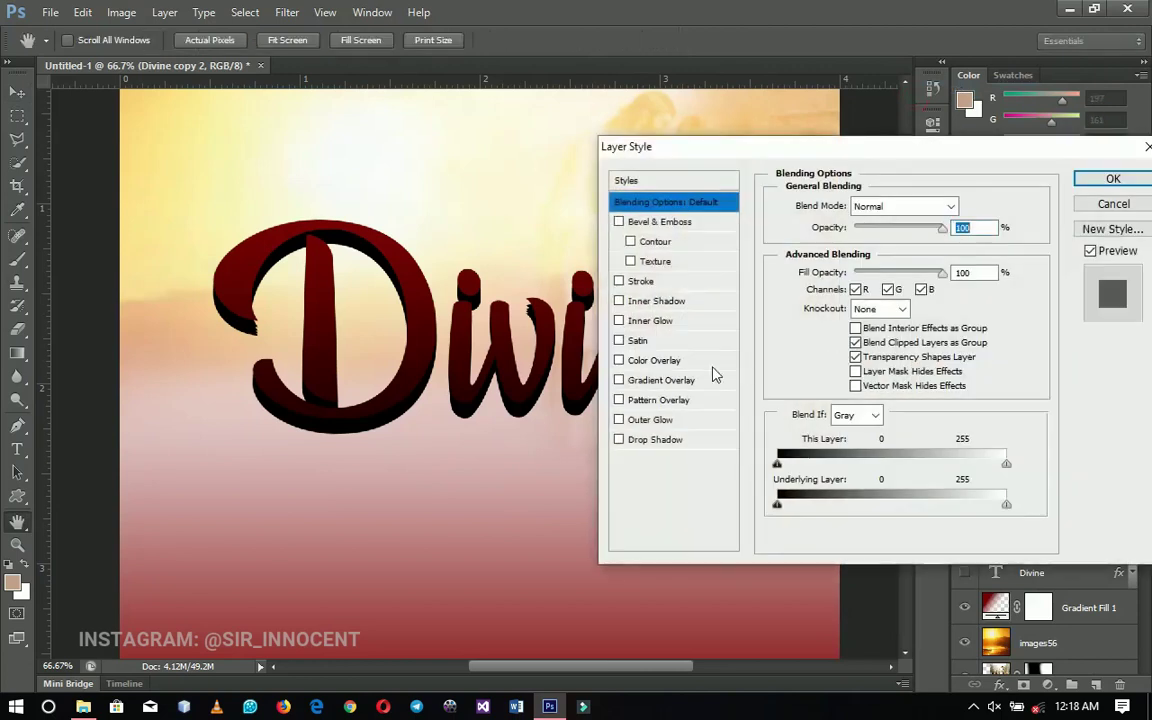
click(650, 222)
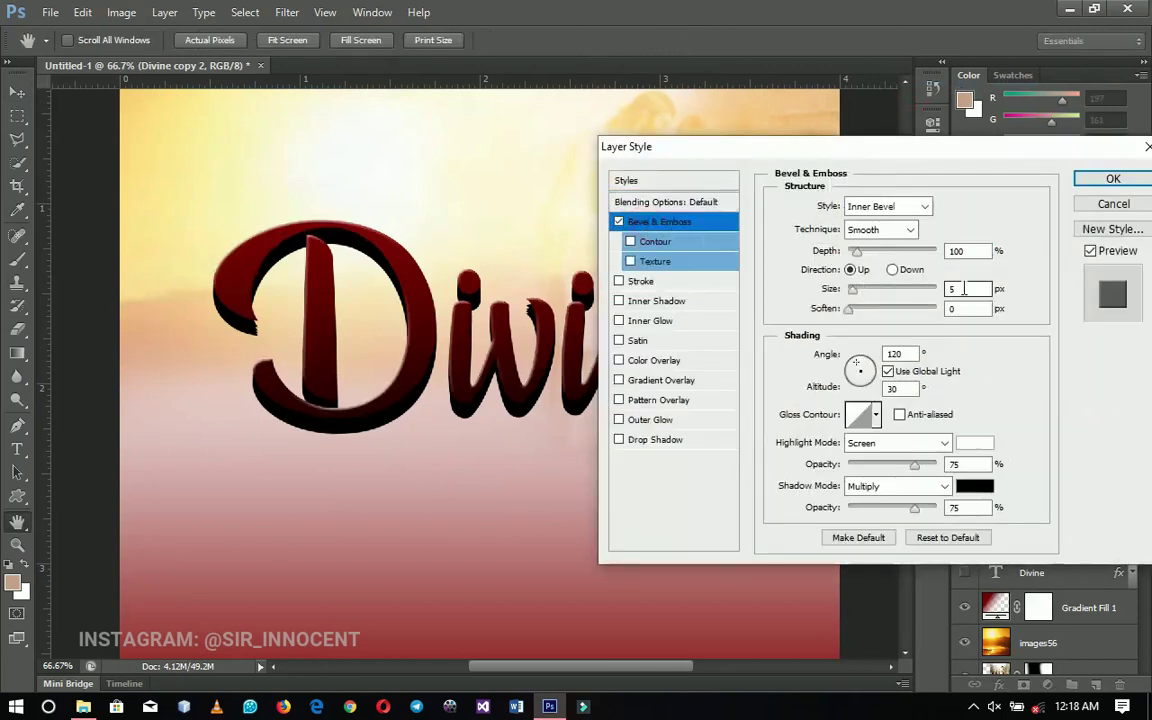
drag(853, 290, 856, 290)
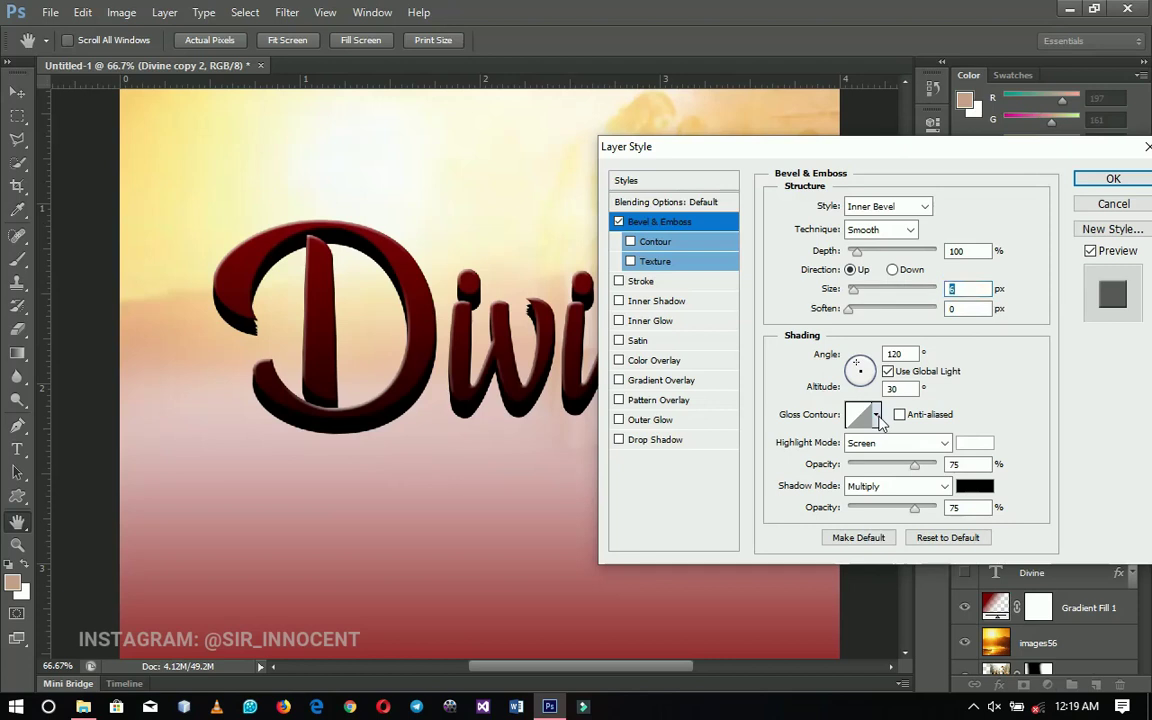
click(877, 416)
click(864, 494)
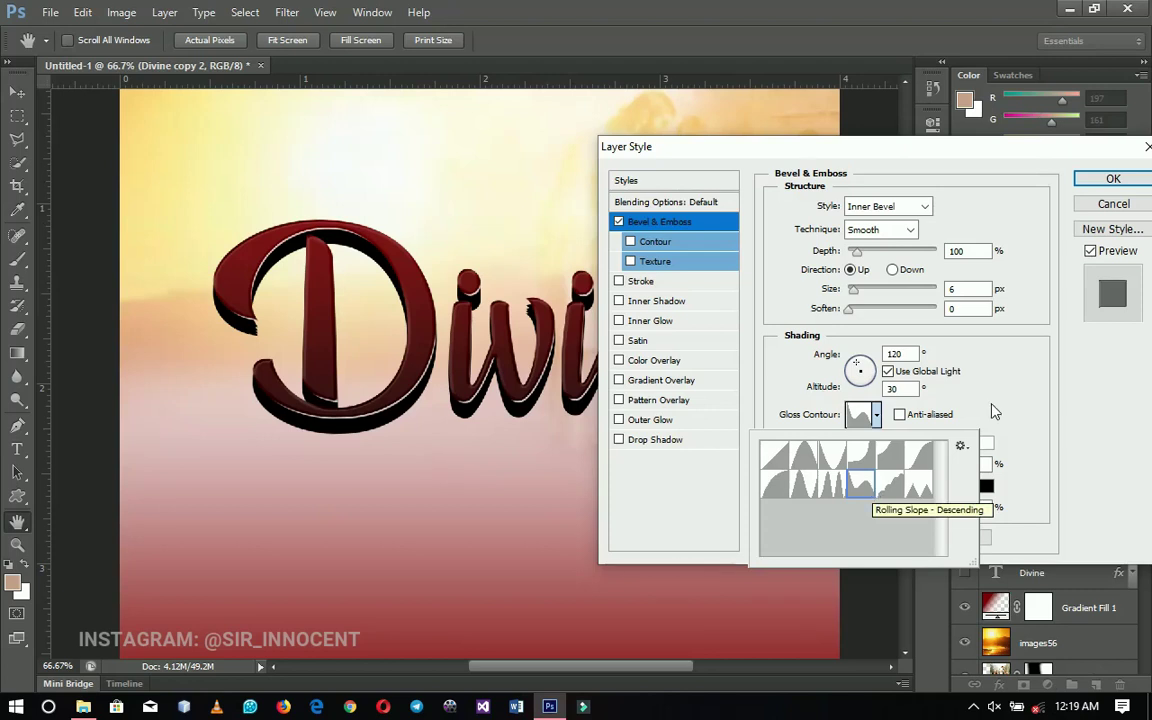
click(1113, 178)
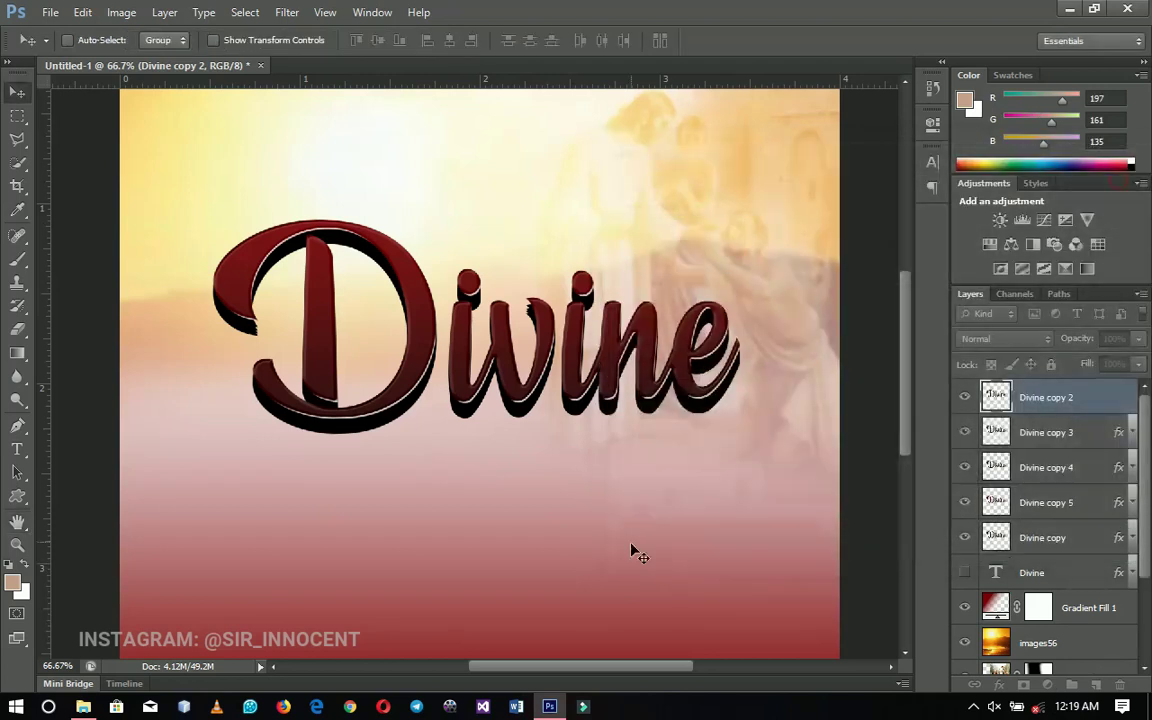
Step: Group the five visible "Divine" copy layers and toggle the group's visibility to check its contents
click(1120, 397)
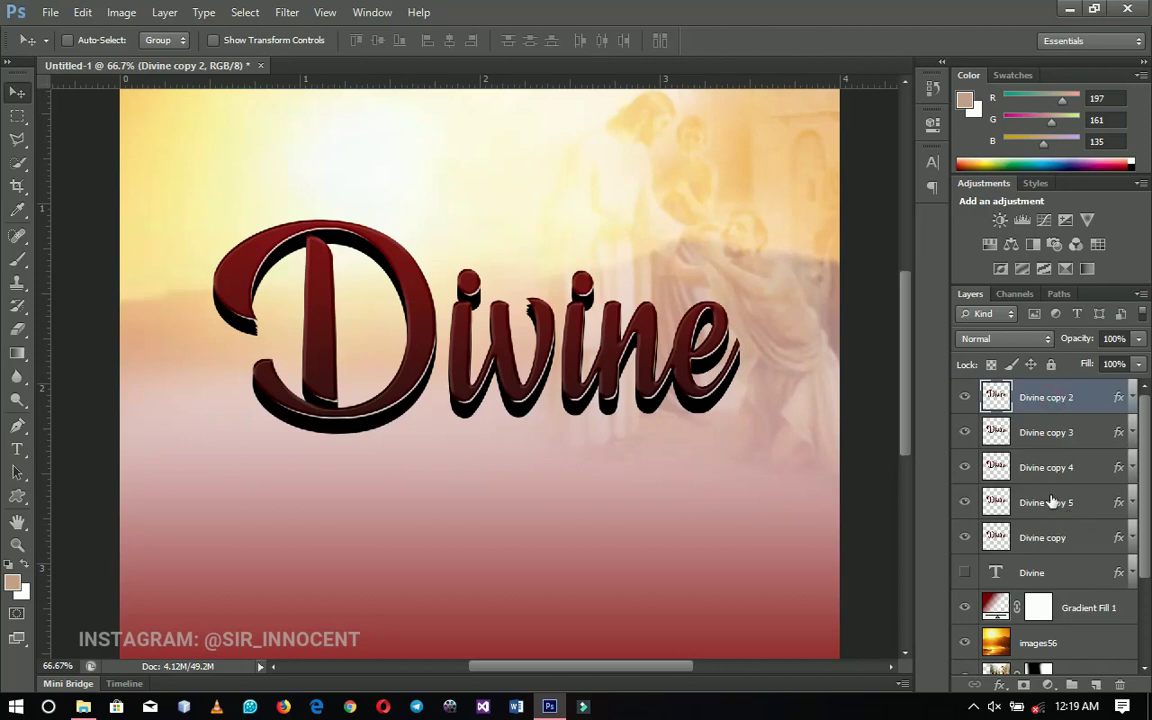
shift+click(1047, 537)
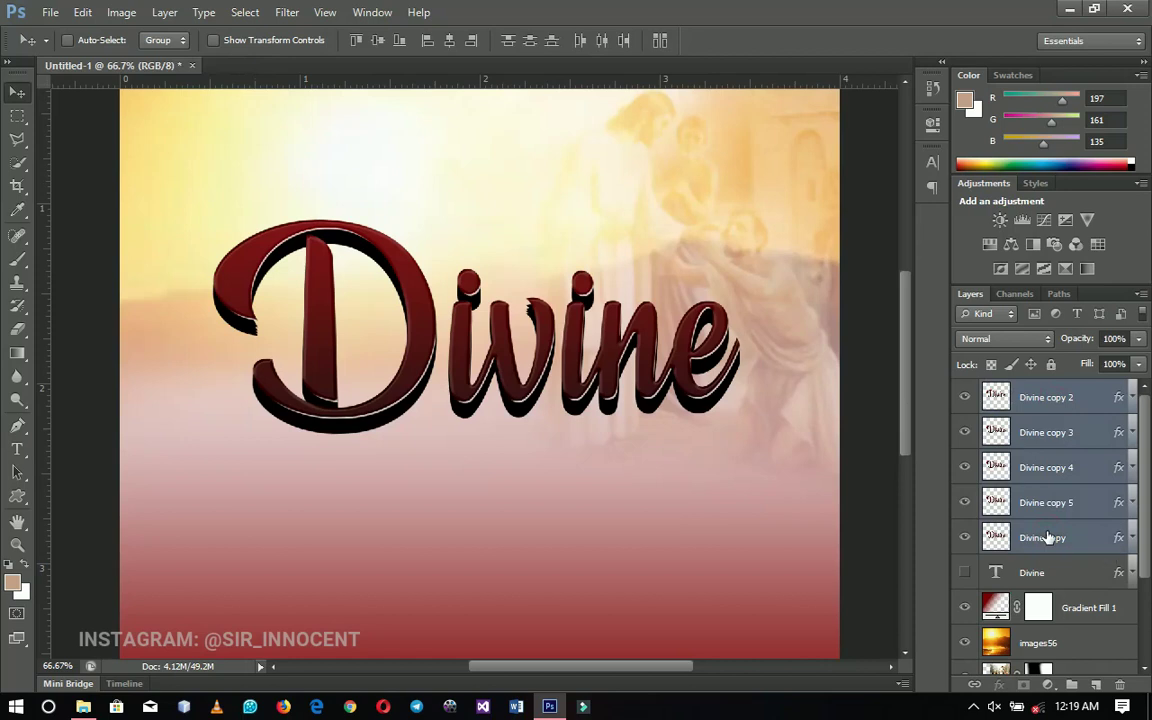
key(ctrl+g)
click(963, 390)
click(963, 390)
click(963, 390)
click(963, 390)
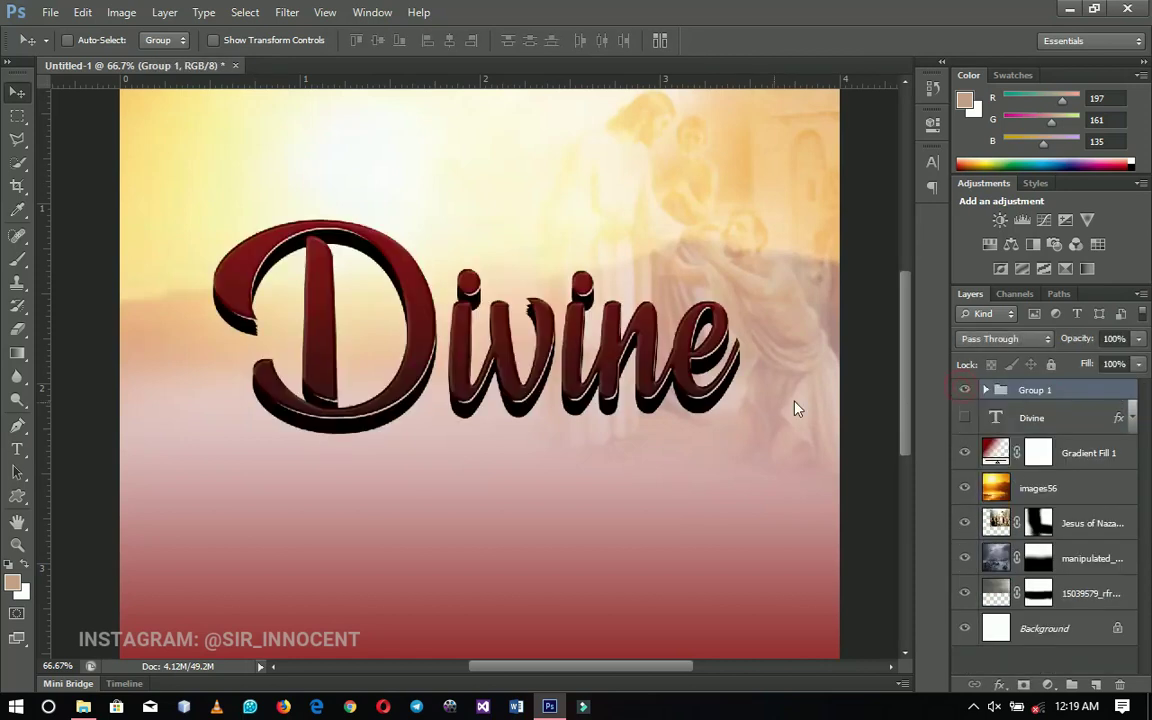
Step: Scale the grouped "Divine" lettering down to about 97%
key(ctrl+t)
drag(739, 434, 725, 428)
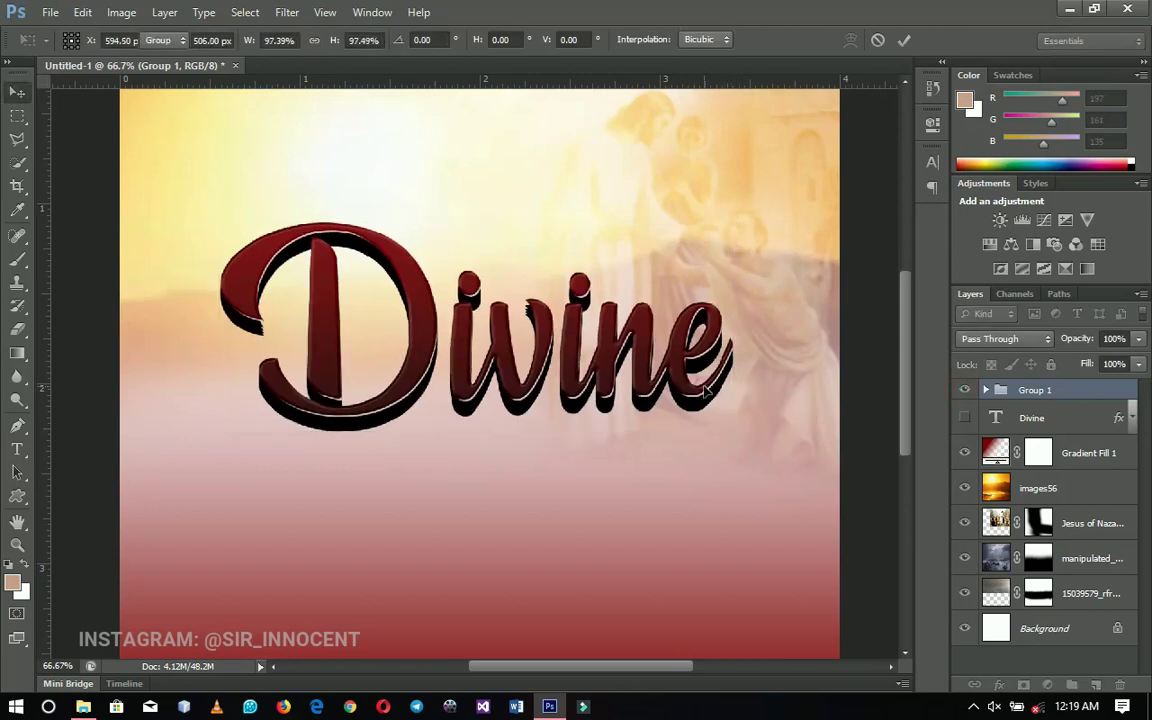
key(Return)
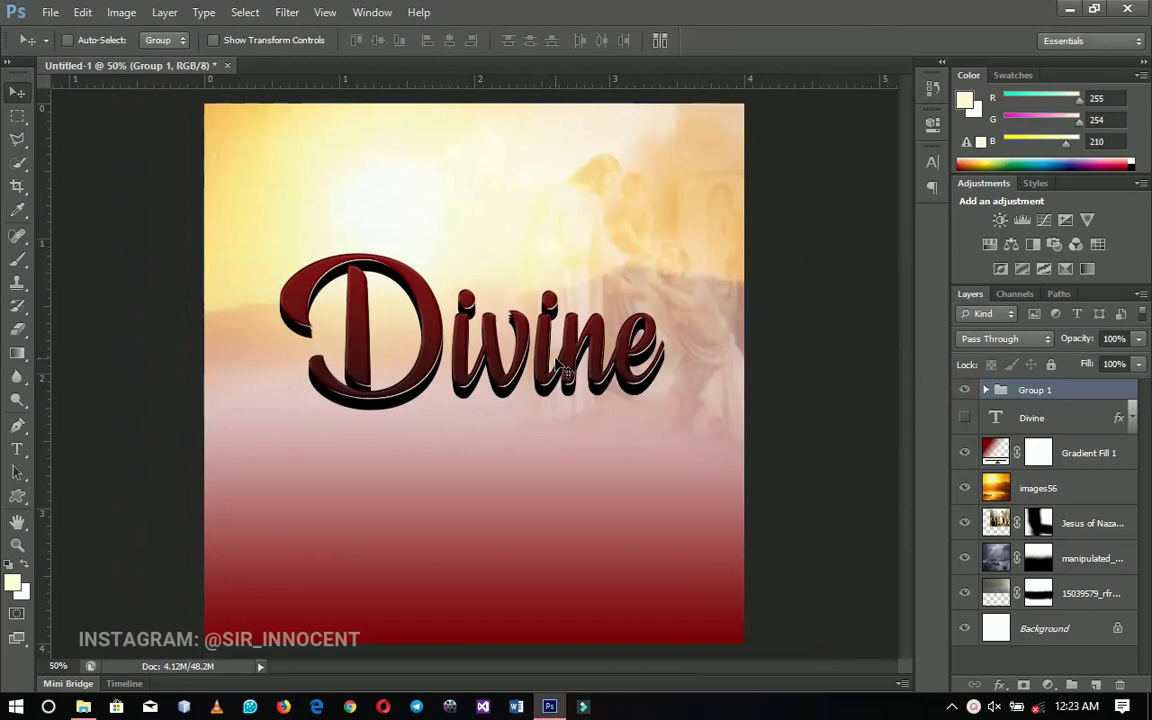
Step: Nudge the grouped "Divine" lettering a short distance to the left on the canvas
key(alt+Left)
key(alt+Left)
key(alt+Left)
key(alt+Left)
key(alt+Left)
key(alt+Left)
key(alt+Left)
key(alt+Left)
key(alt+Left)
key(alt+Left)
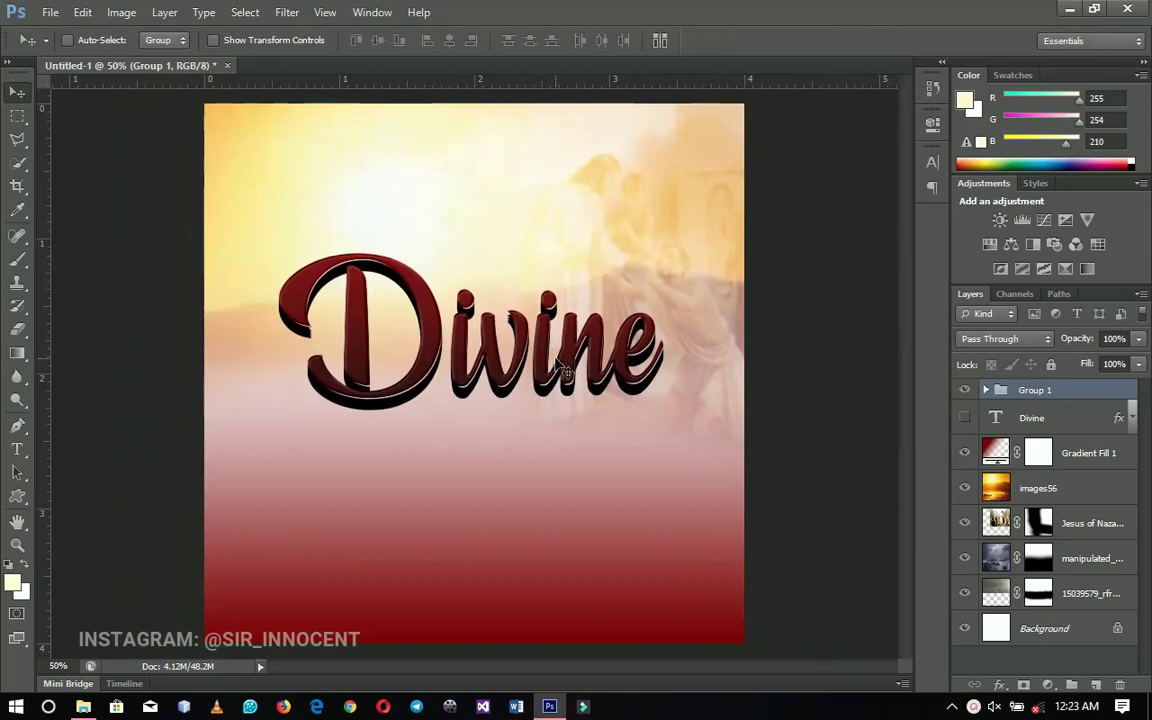
key(alt+Left)
key(alt+Left)
key(alt+Left)
key(alt+Left)
key(alt+Left)
key(alt+Left)
key(alt+Left)
key(alt+Left)
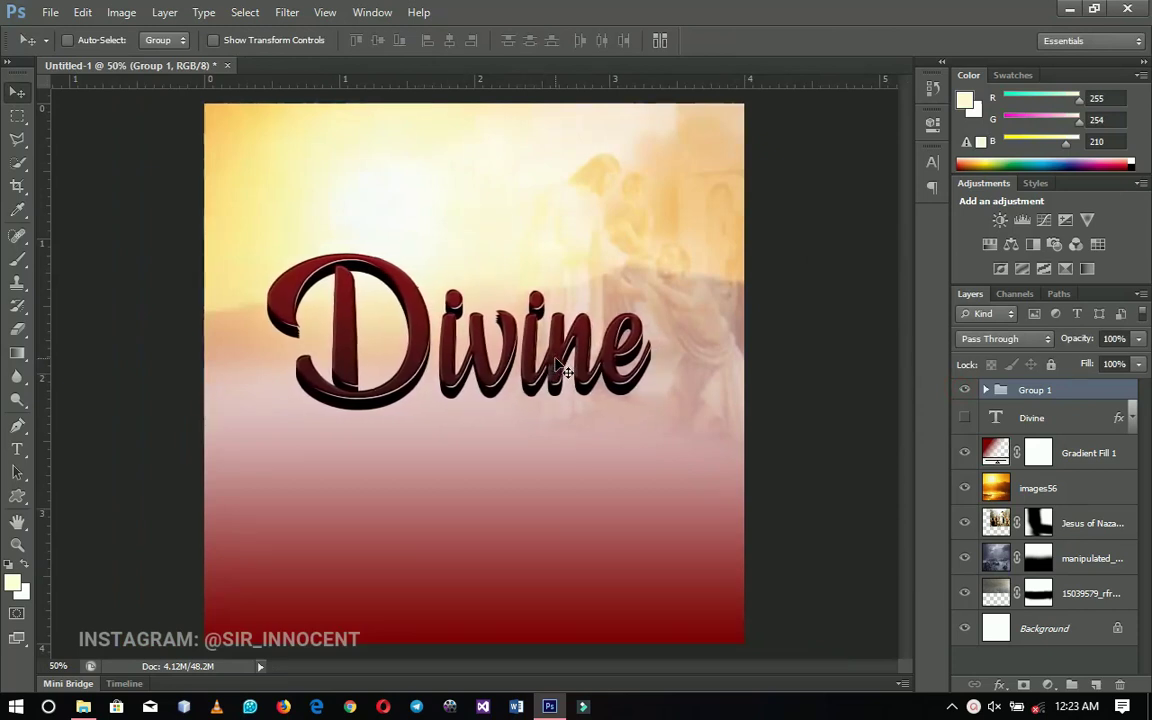
key(alt+Left)
key(alt+Left)
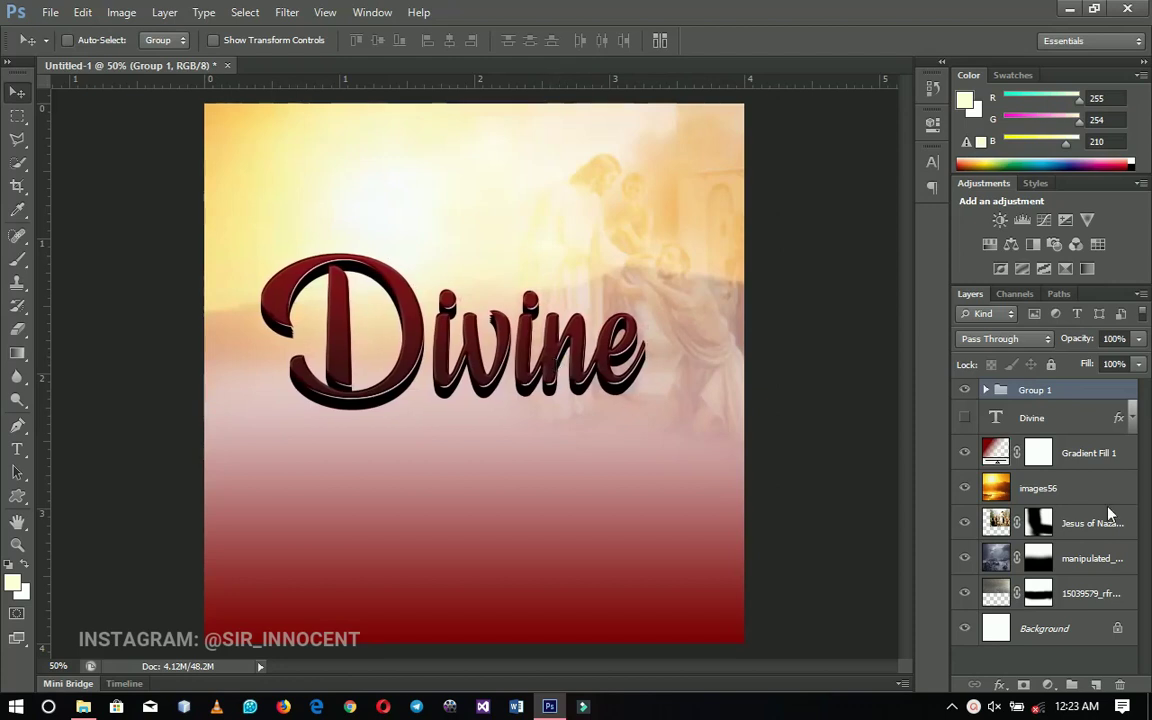
Step: Add the text "ENCOUNTER" above the gradient fill layer, below the word "Divine", in HelveticaInserat with cream color fffed2
click(1090, 455)
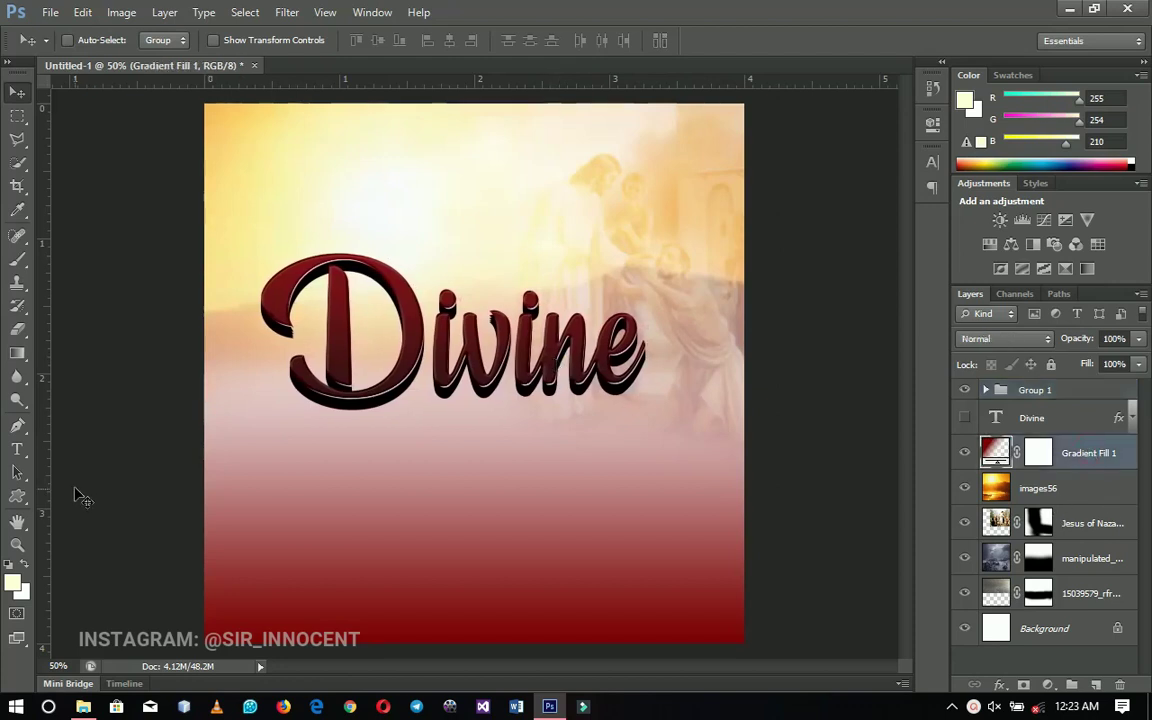
click(18, 451)
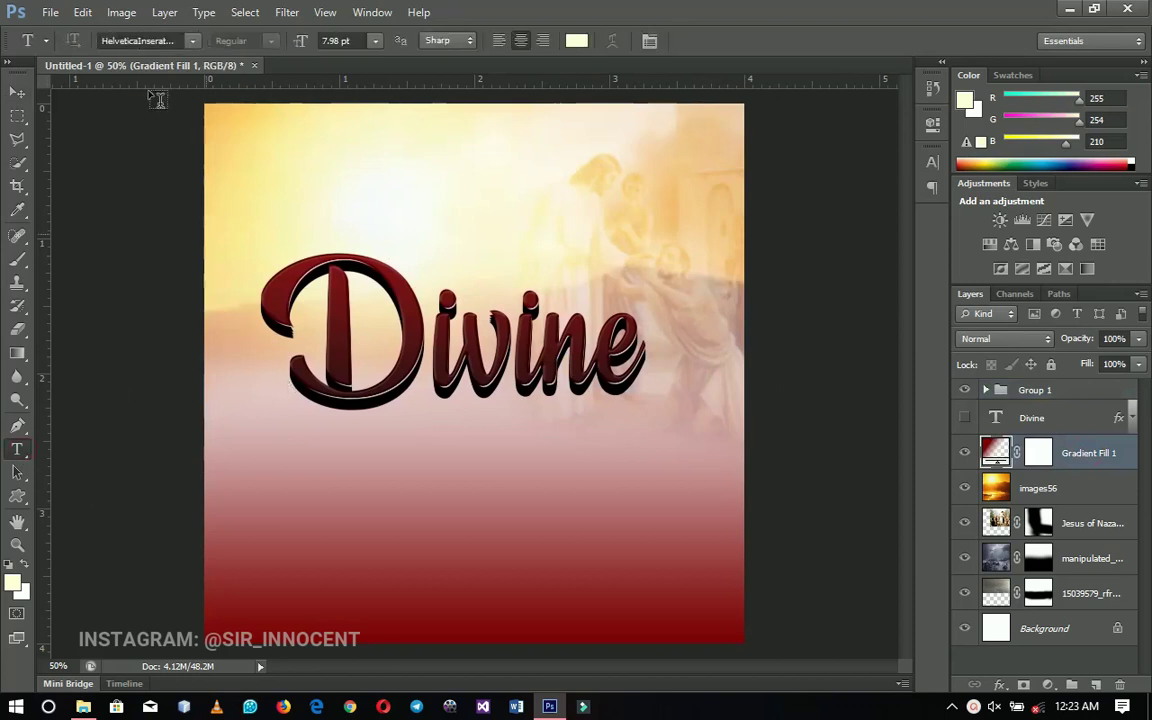
click(298, 423)
text(ENCOUNTER)
key(ctrl+a)
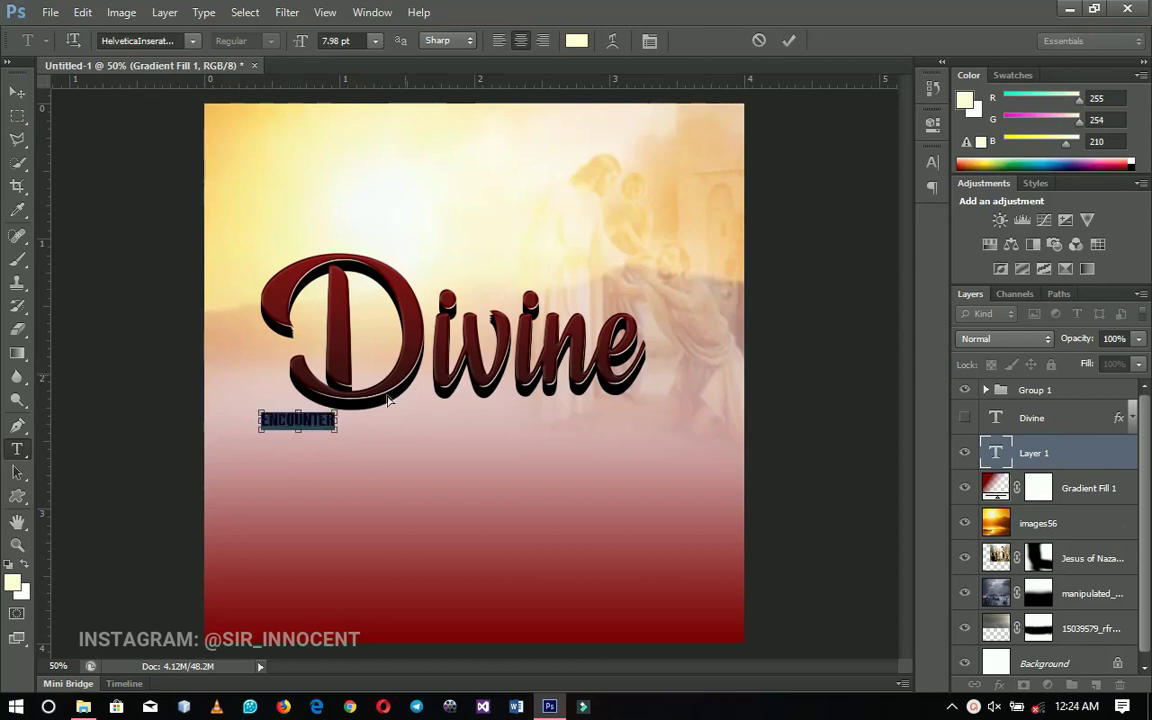
click(576, 40)
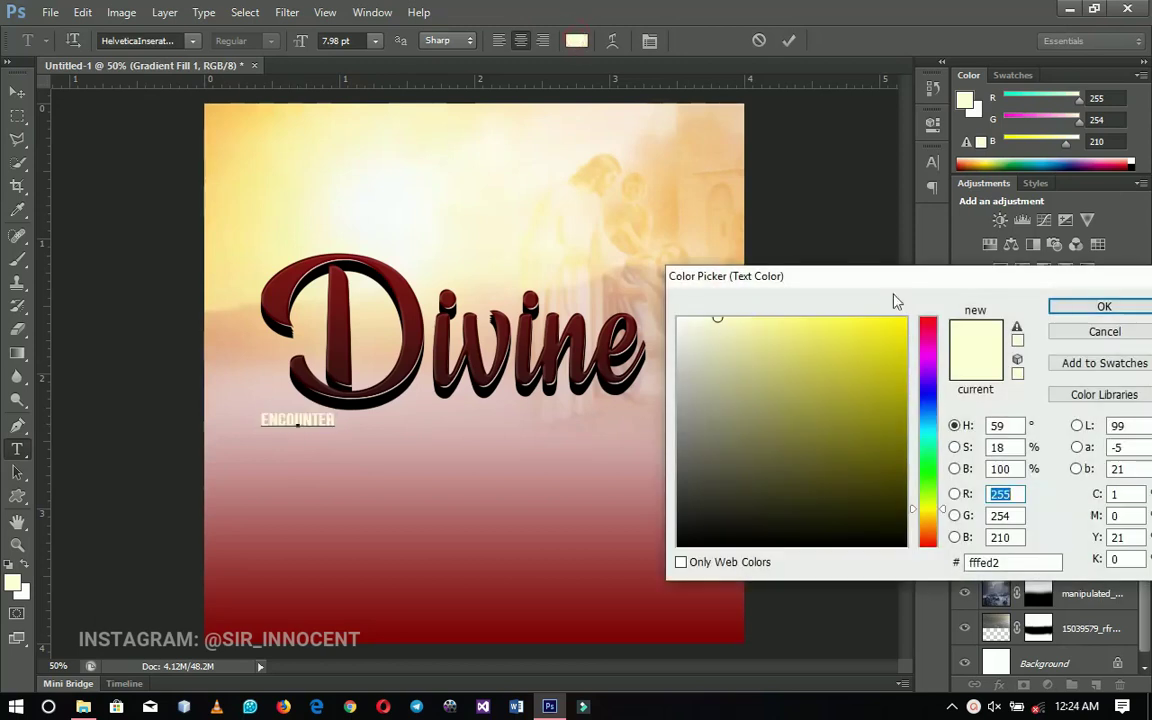
click(1104, 306)
key(ctrl+Return)
key(v)
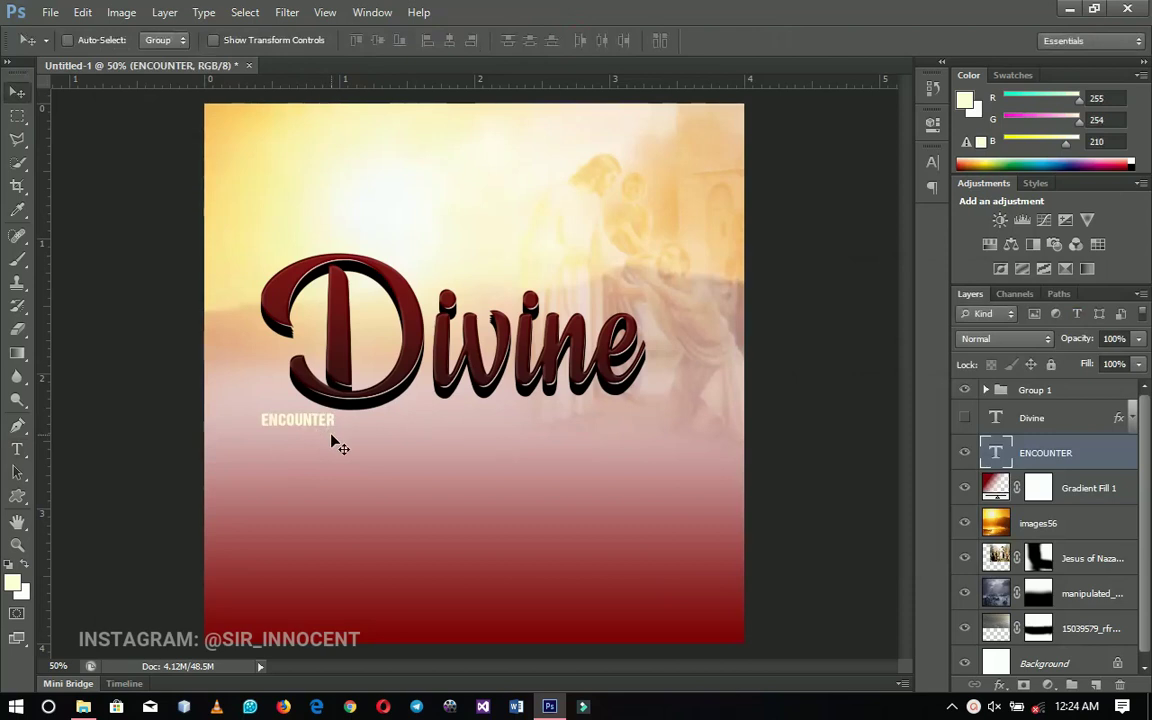
Step: Enlarge the "ENCOUNTER" text to about 521% and place it directly beneath "Divine"
key(ctrl+t)
drag(335, 428, 470, 494)
drag(391, 455, 575, 474)
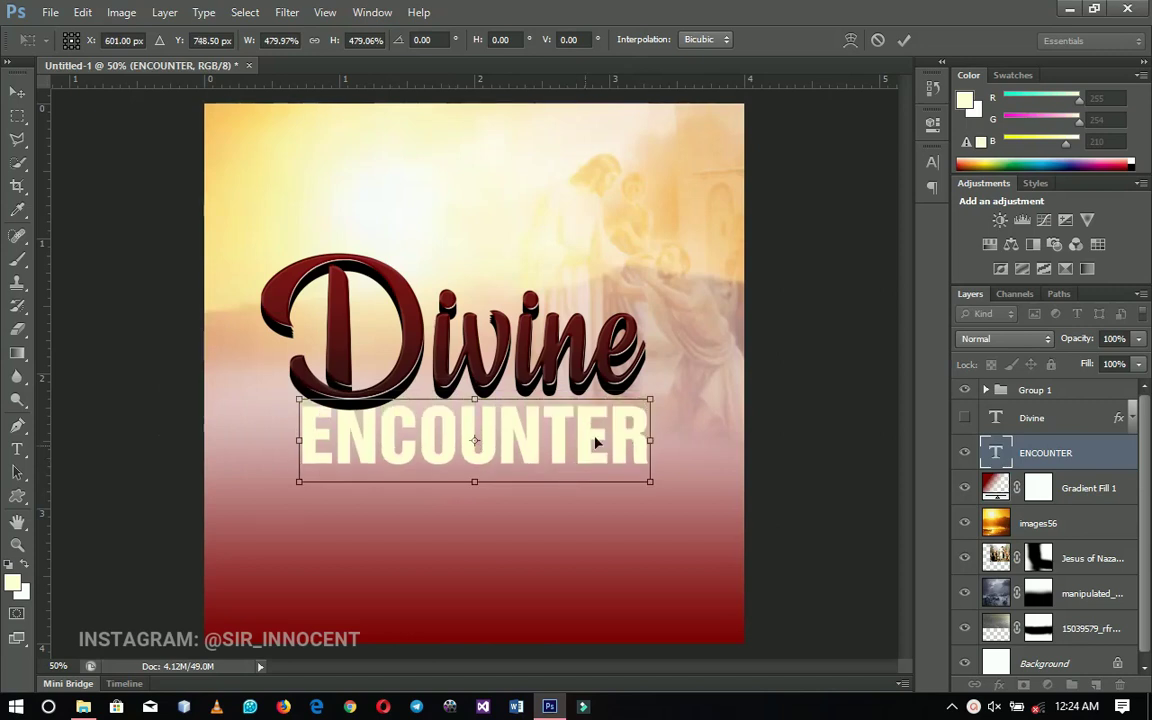
drag(649, 401, 662, 400)
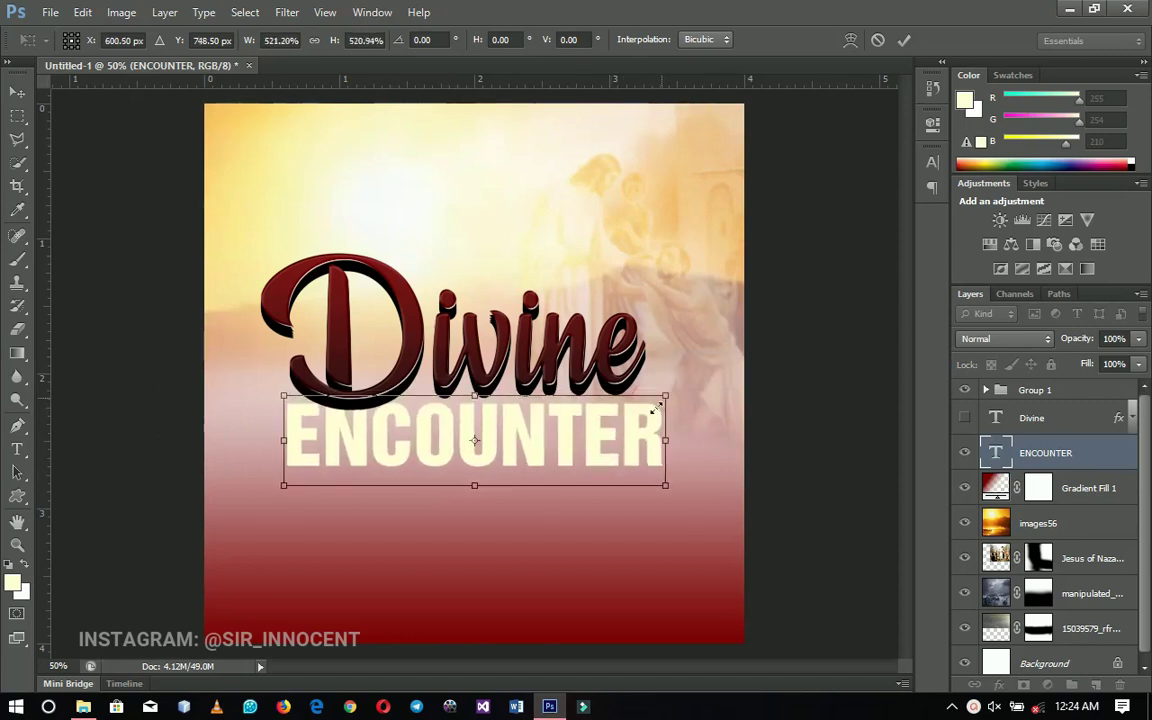
key(Return)
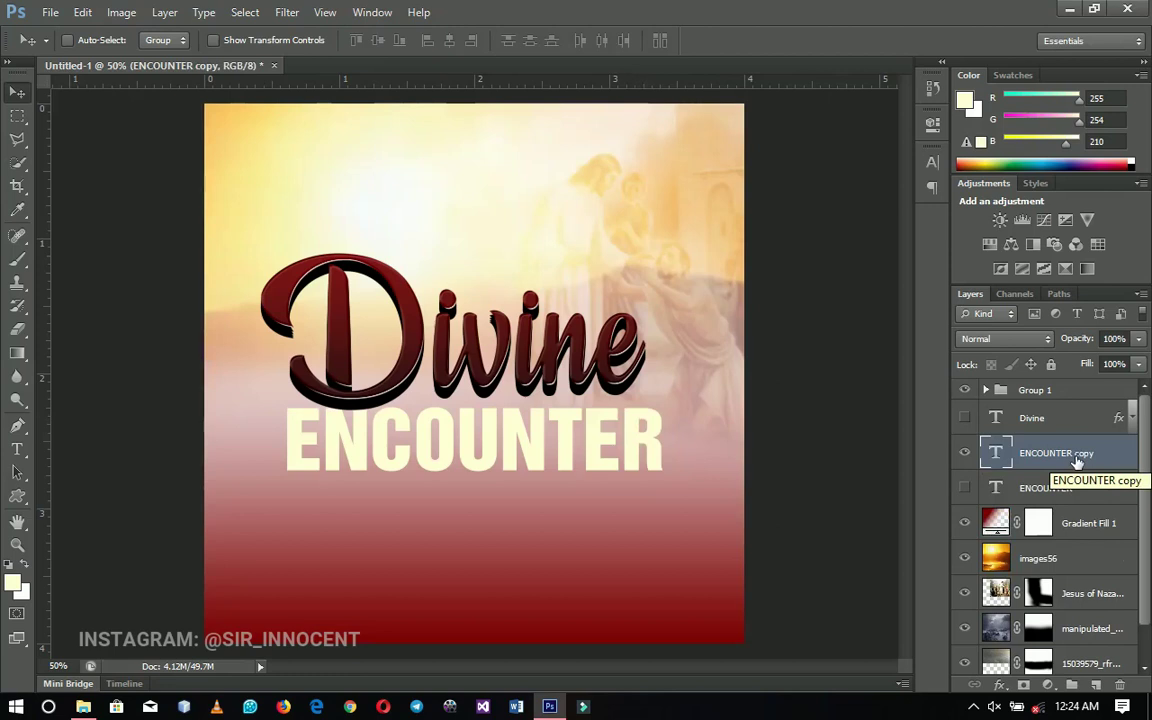
Step: Duplicate the "ENCOUNTER copy" layer and give the lower copy a black (000000) Color Overlay
key(ctrl+j)
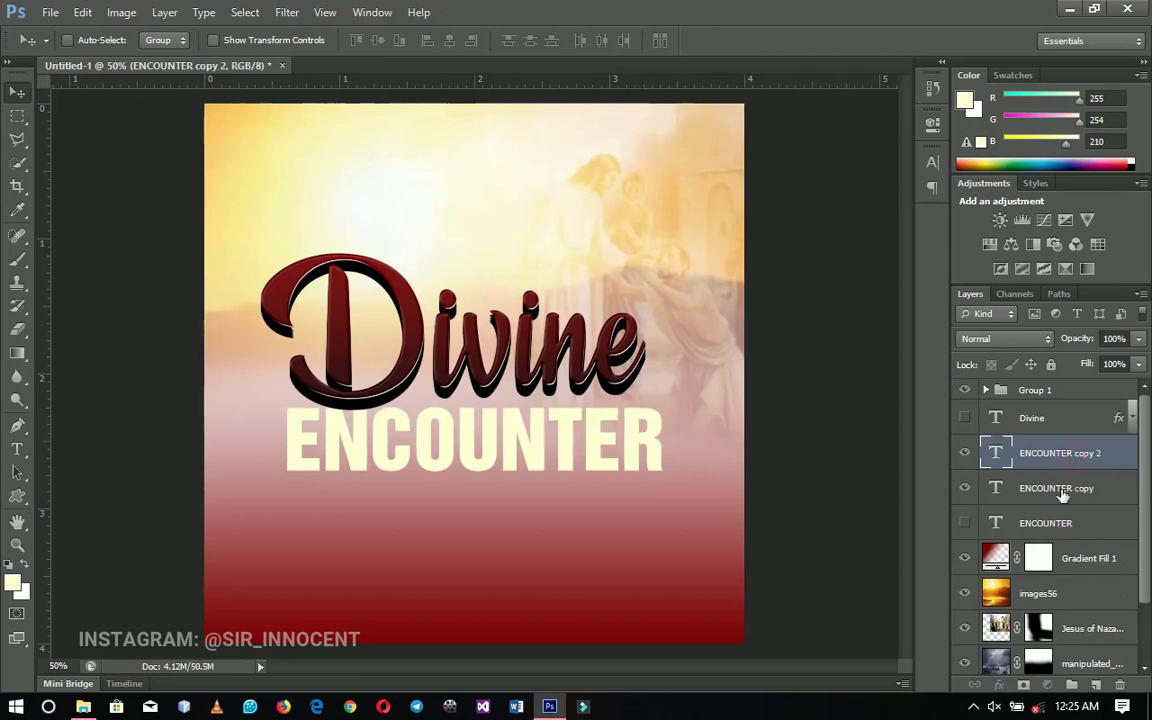
click(1062, 494)
right_click(1062, 494)
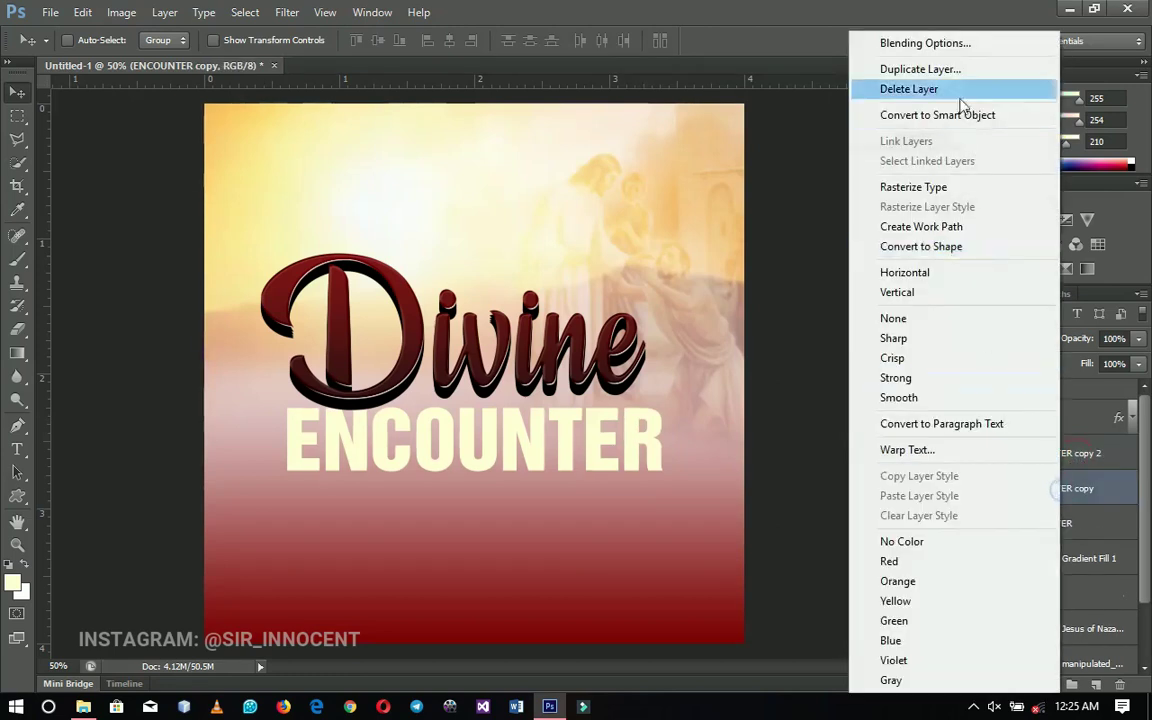
click(956, 43)
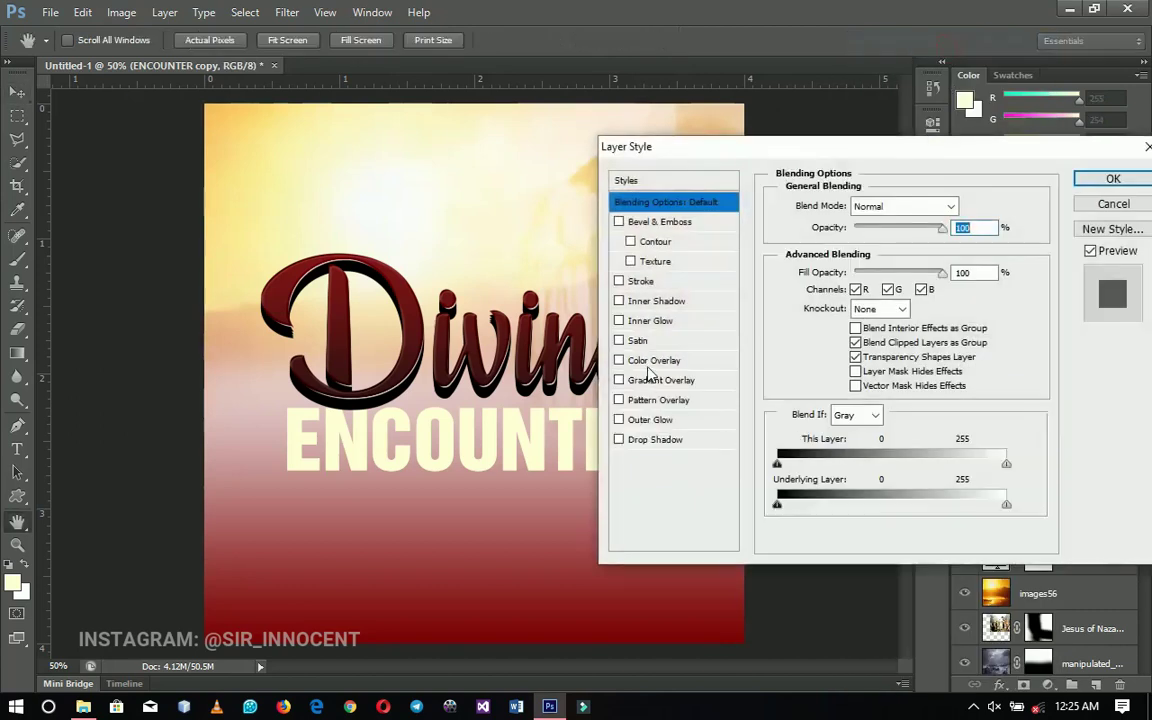
click(690, 360)
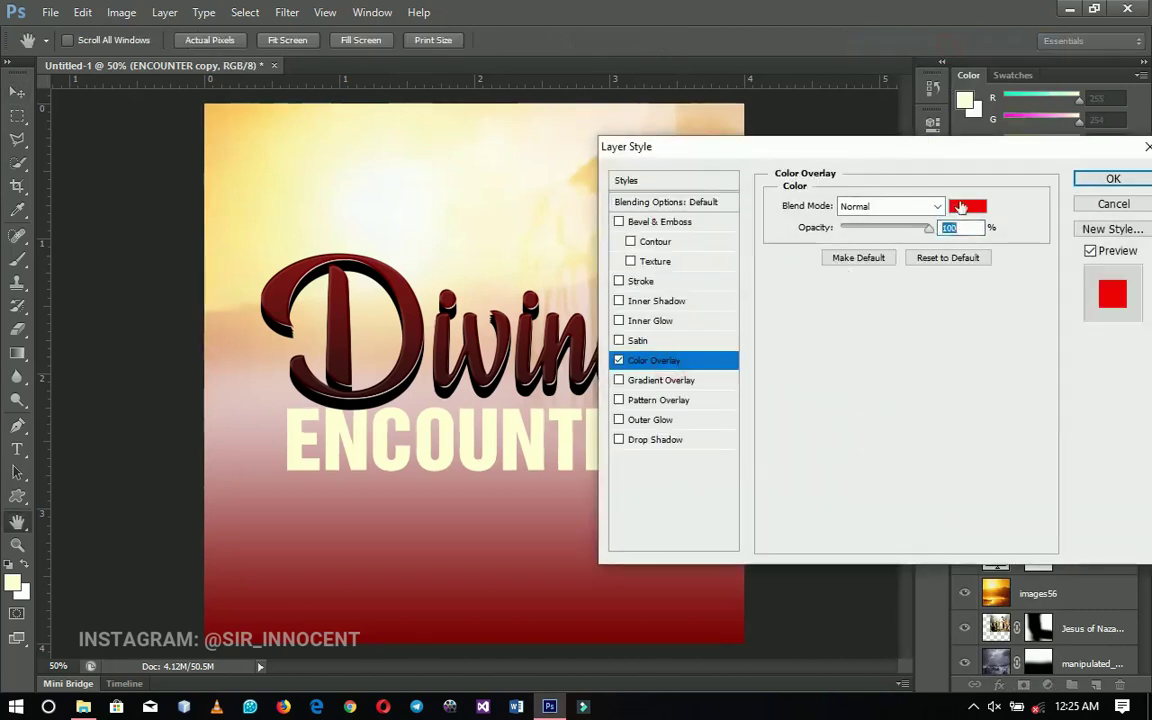
click(966, 206)
drag(756, 514, 571, 607)
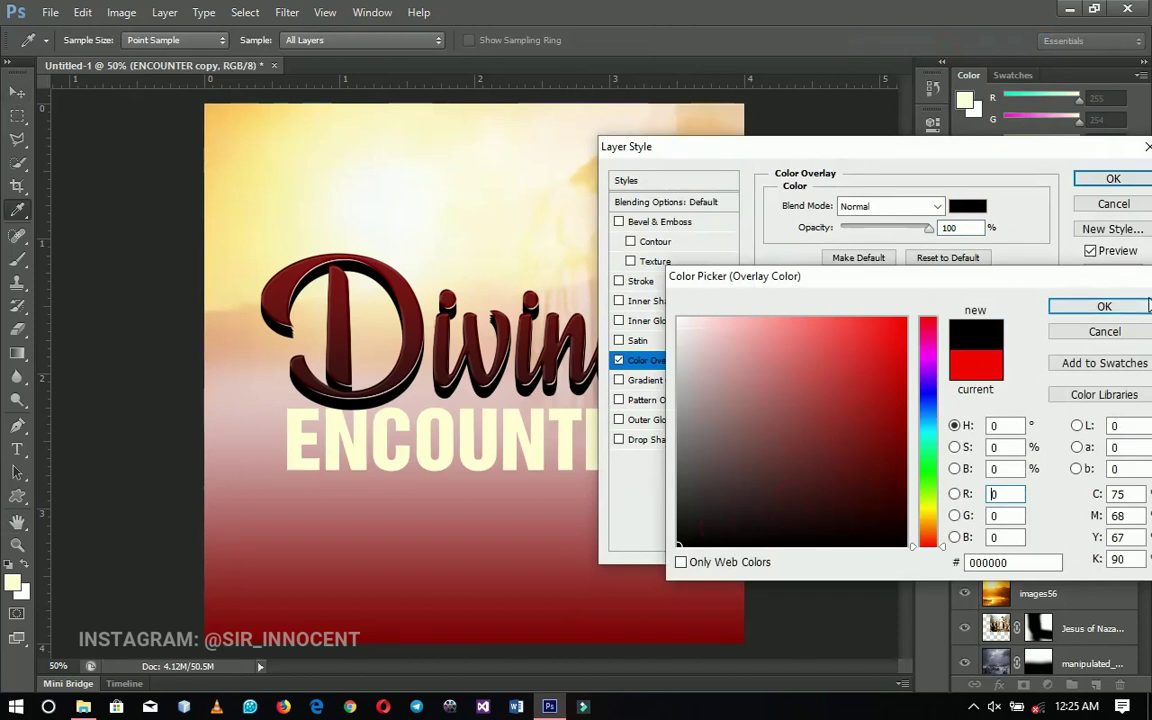
click(1104, 306)
click(1112, 179)
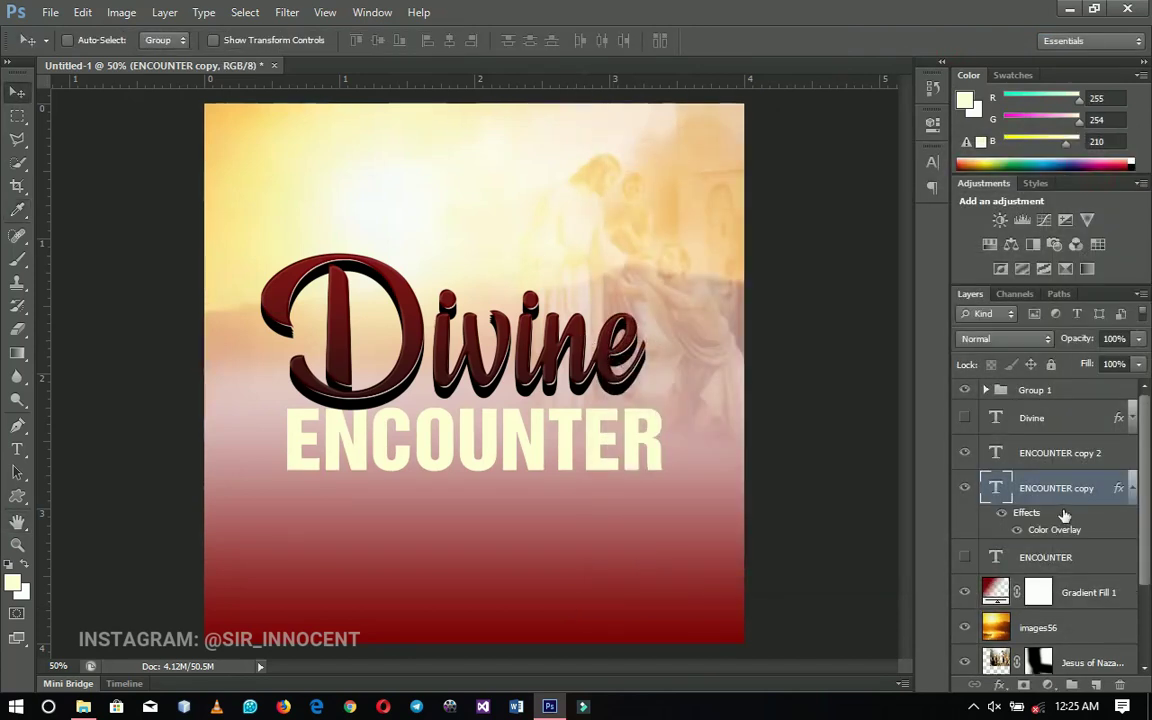
click(1132, 488)
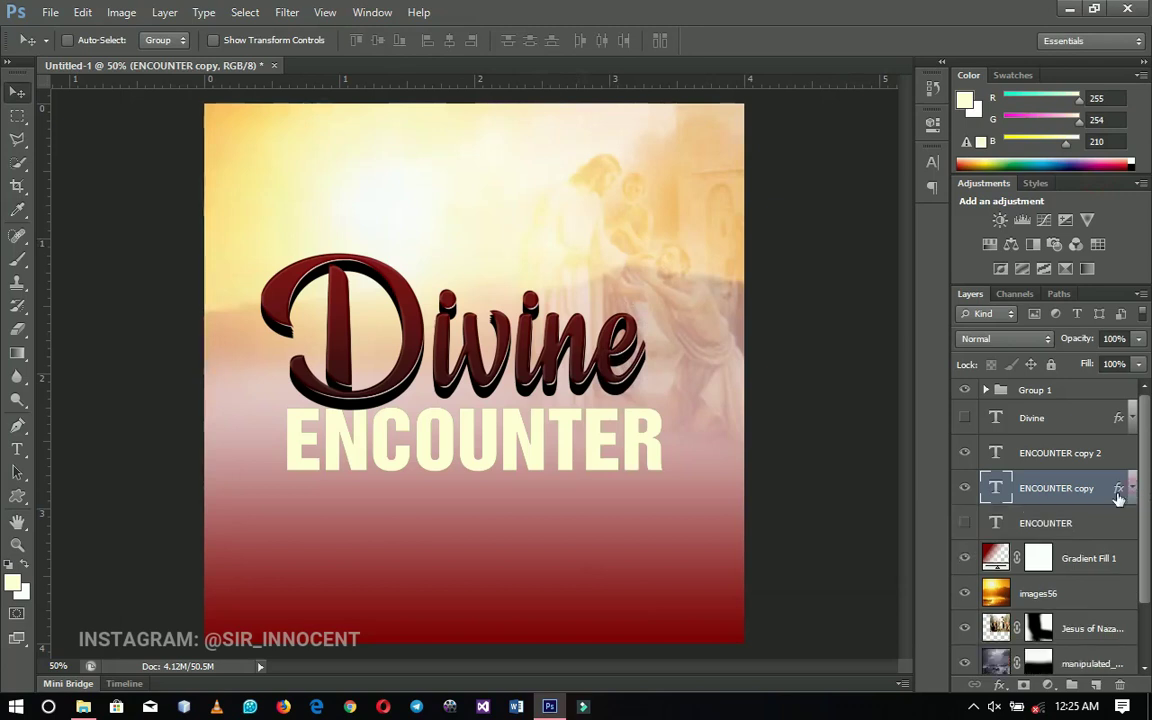
Step: Nudge the black "ENCOUNTER" copy several pixels down to form a 3D edge under the cream letters
key(Down)
key(Down)
key(Down)
key(Down)
key(Down)
key(Down)
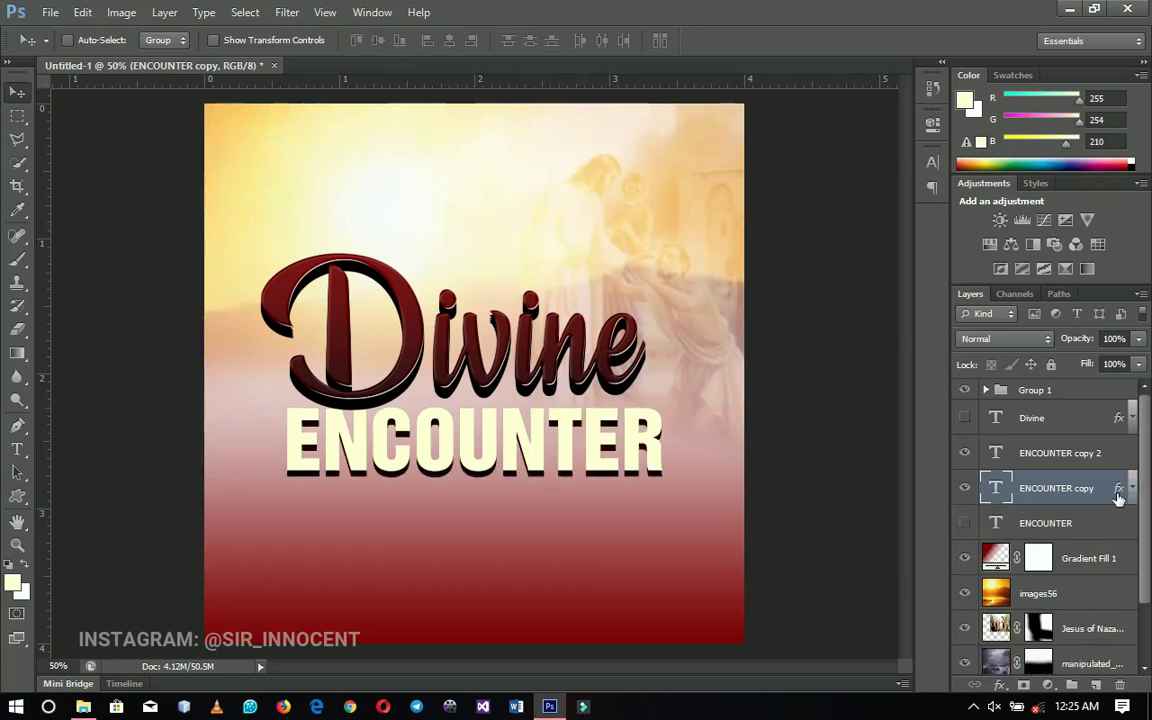
Step: Duplicate the black "ENCOUNTER" layer, shift the lower black copy a few pixels further down, and select the top cream copy
key(ctrl+j)
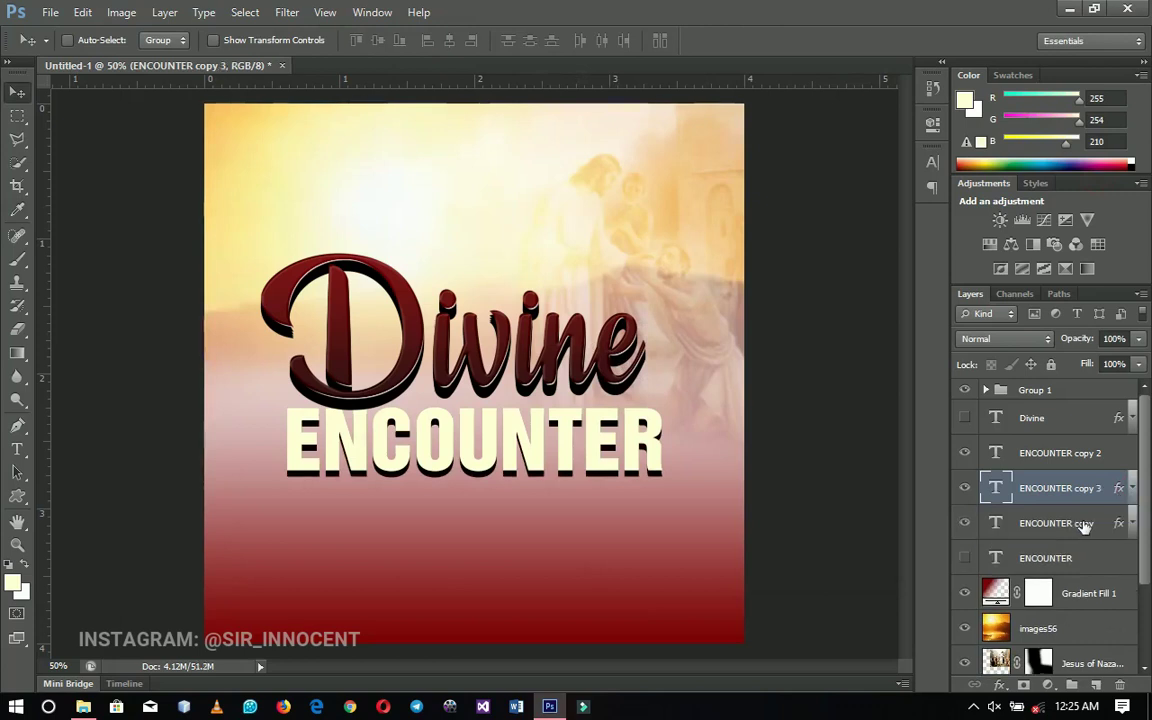
click(1085, 525)
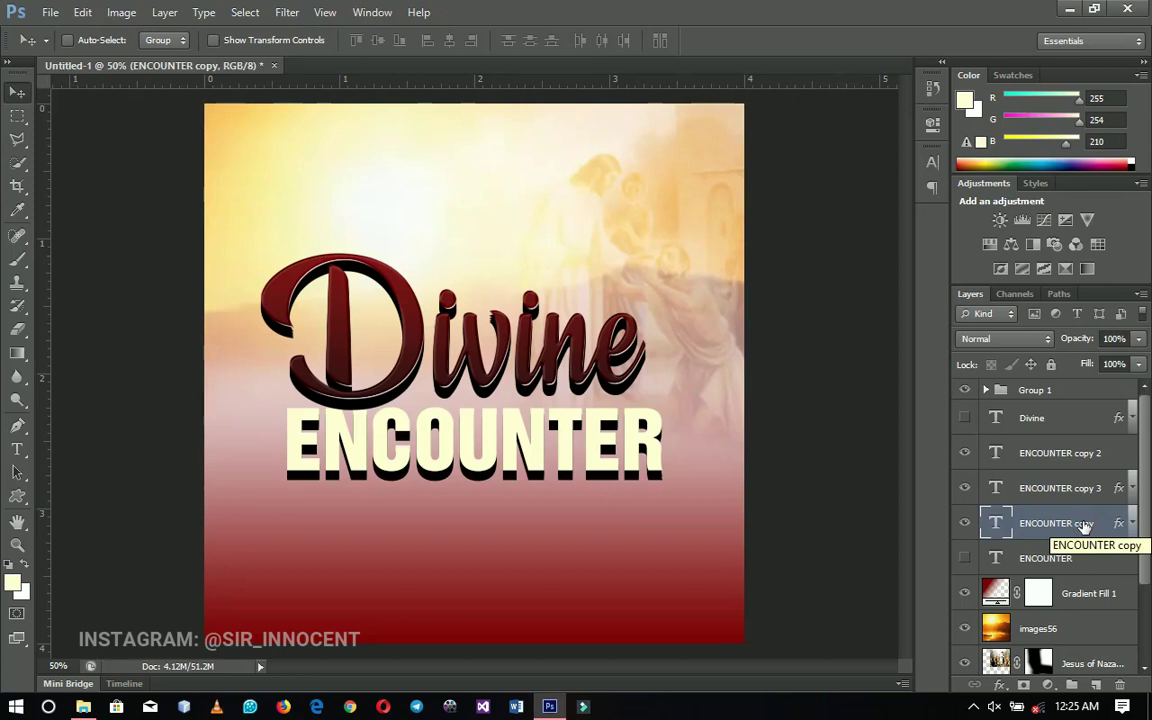
click(1080, 444)
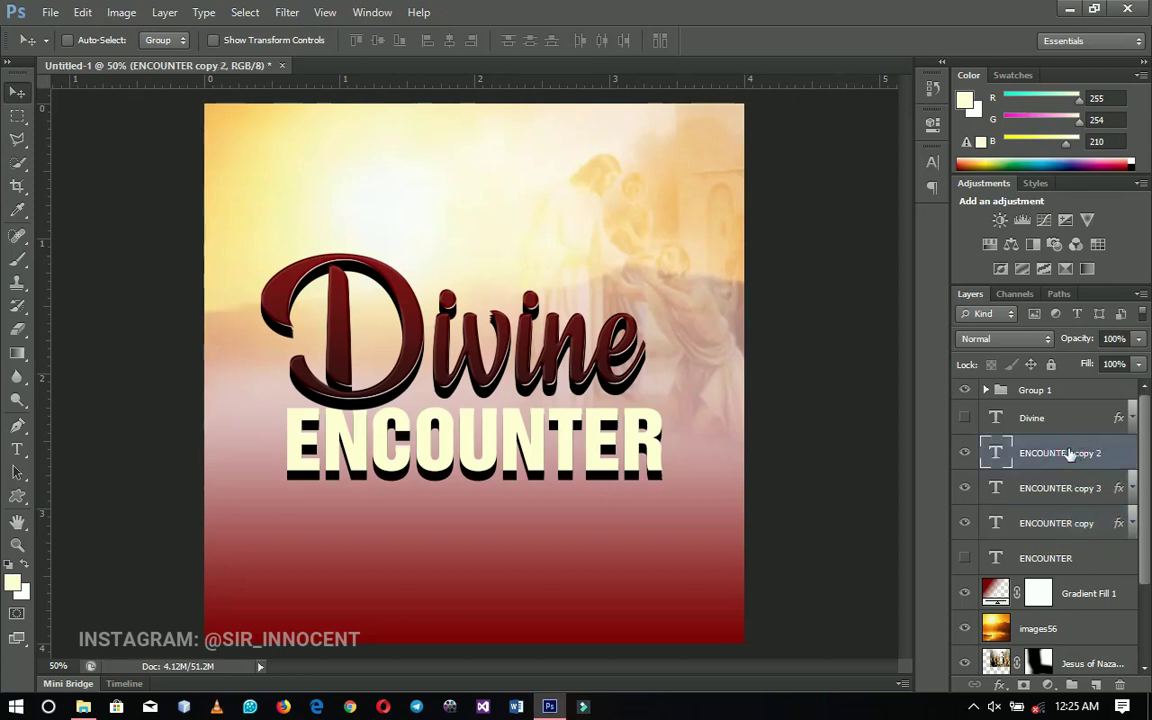
Step: Add a Drop Shadow with an increased size to the top cream "ENCOUNTER copy 2" layer
right_click(1070, 453)
click(935, 44)
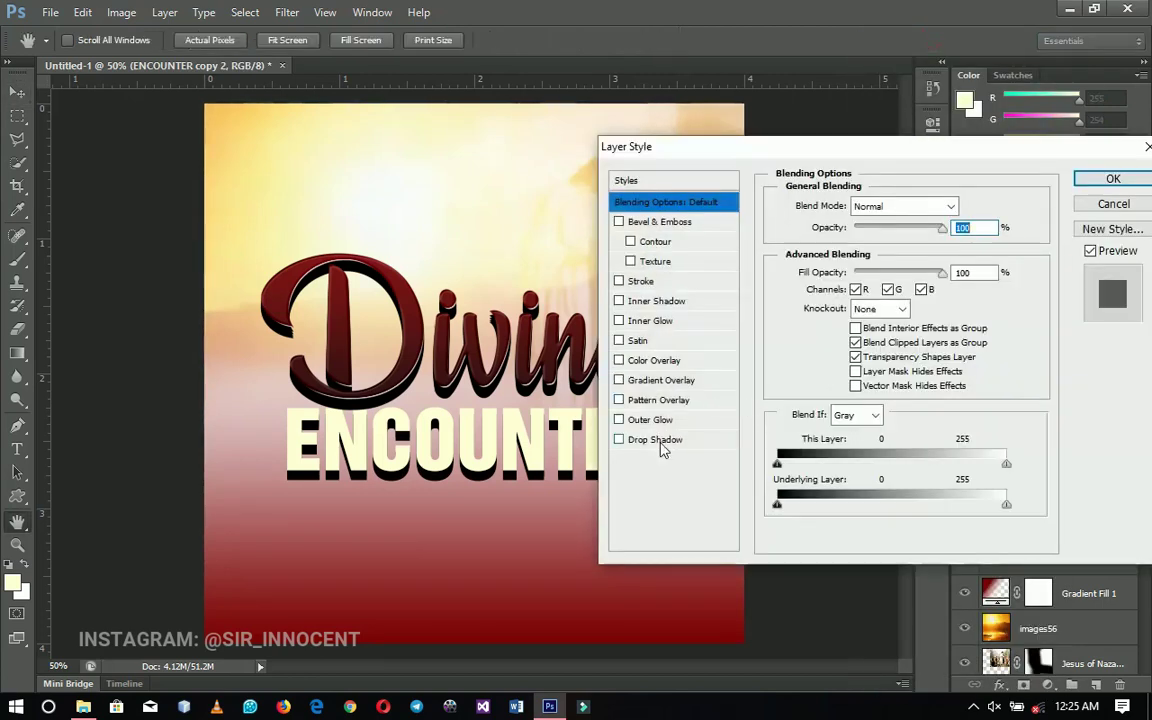
click(658, 443)
drag(848, 324, 868, 326)
drag(733, 147, 725, 190)
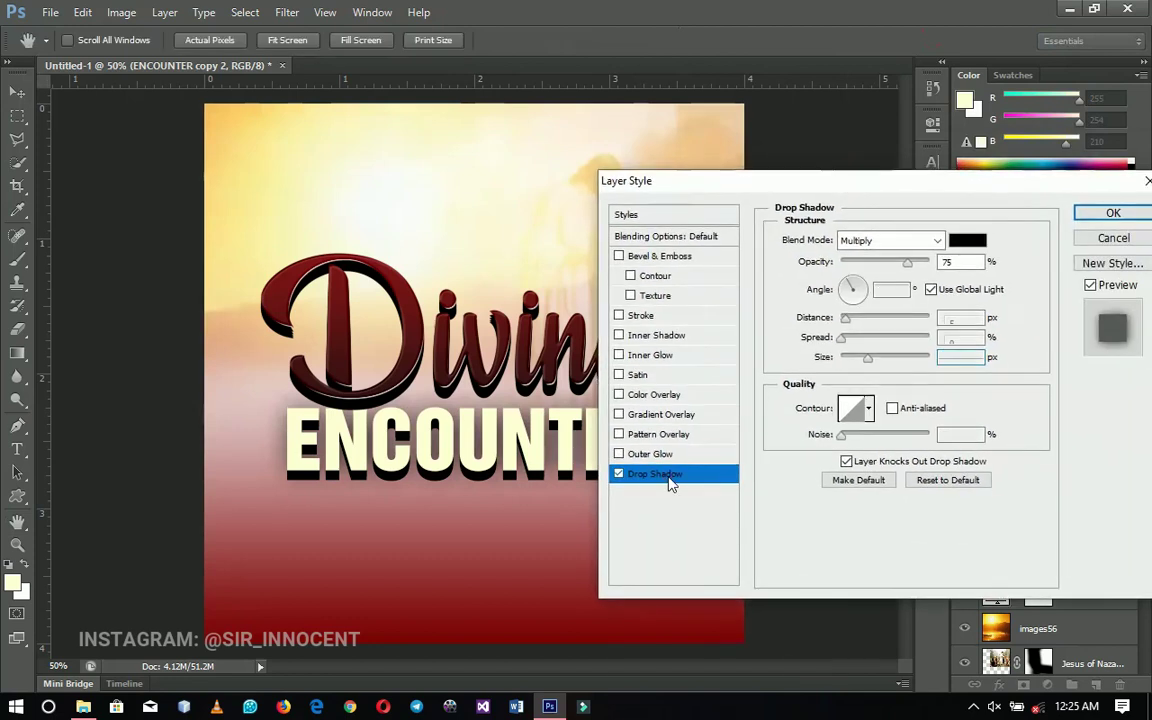
Step: Add an Inner Bevel of size 8 px with the deep cove-shaped gloss contour to "ENCOUNTER copy 2" and apply the layer style
click(668, 258)
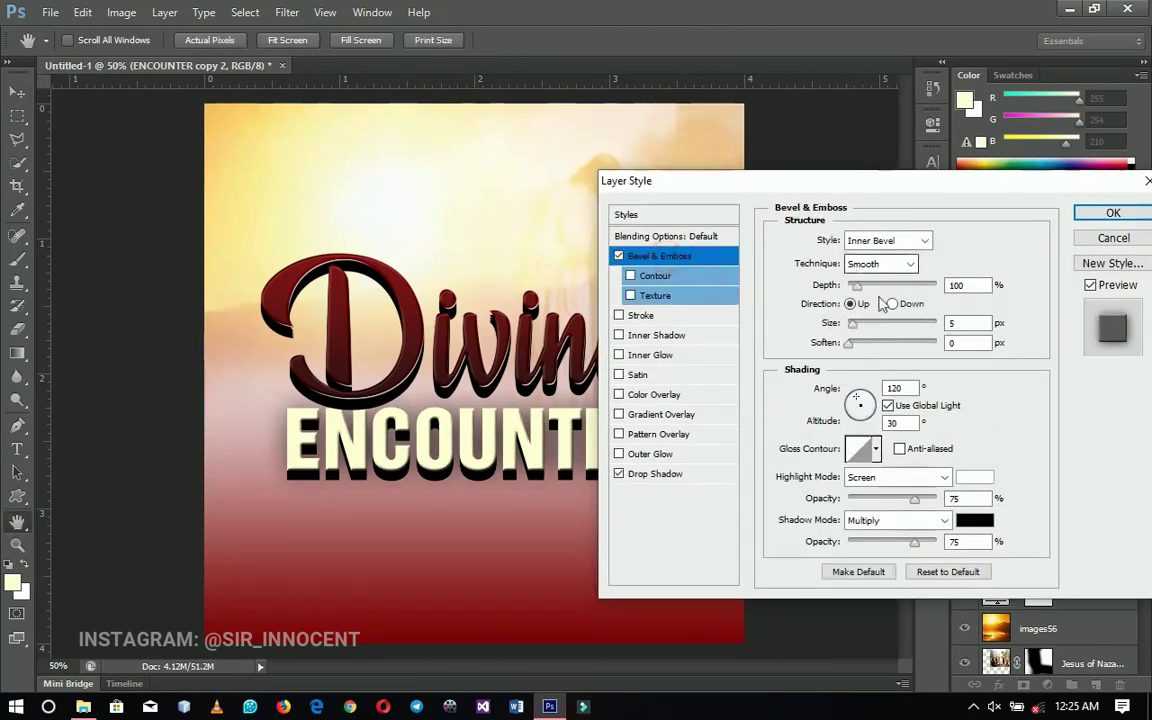
click(953, 324)
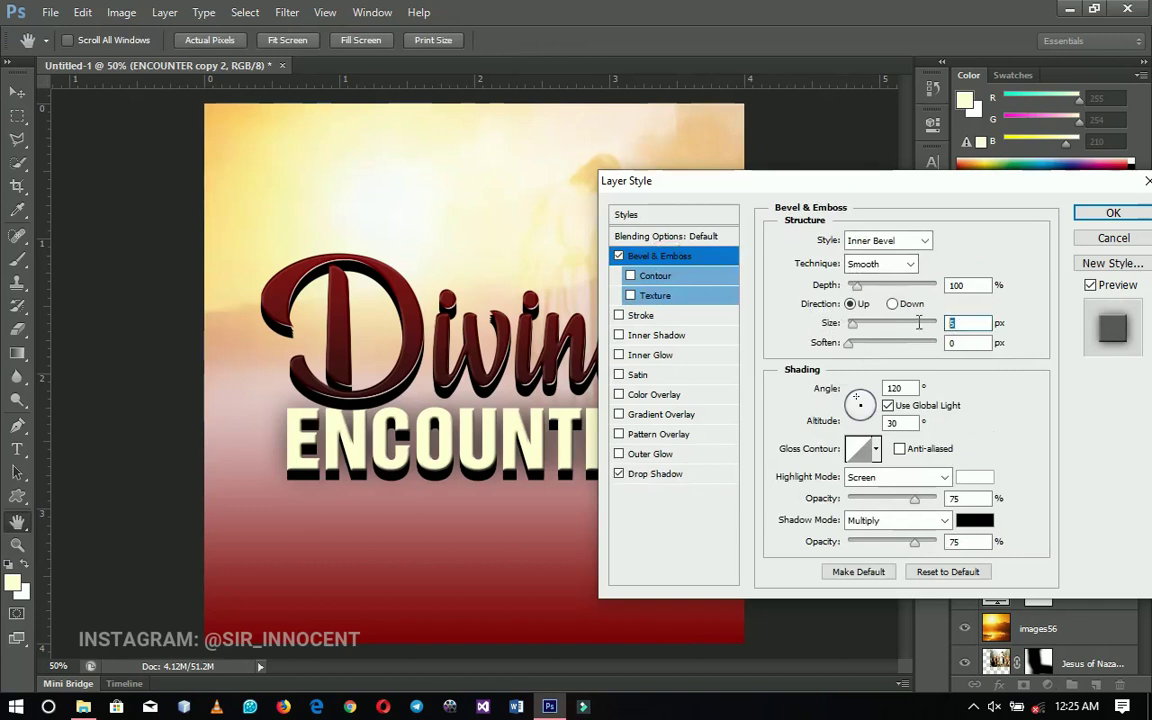
text(8)
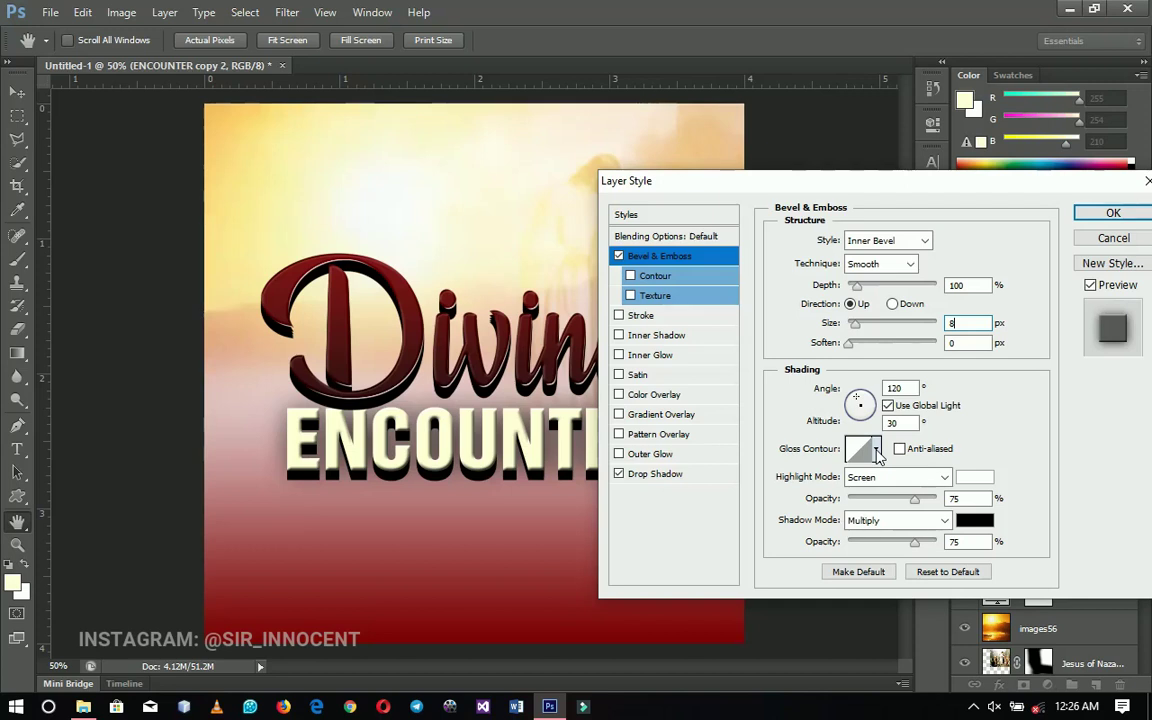
click(877, 452)
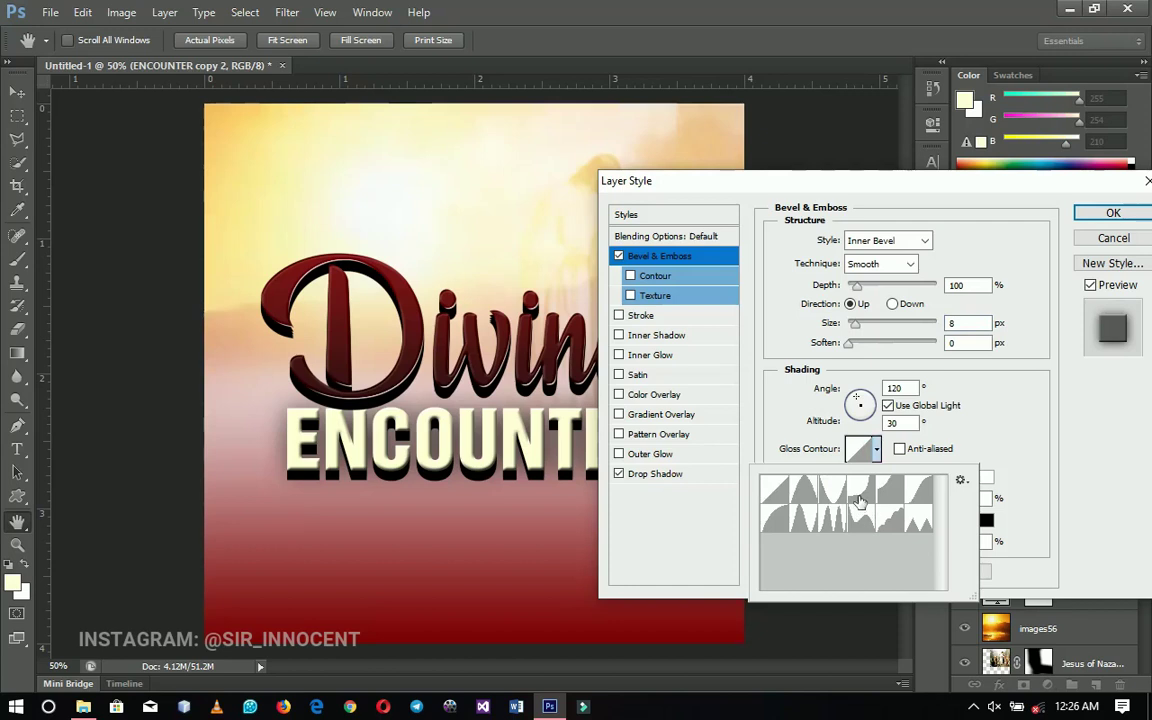
click(859, 497)
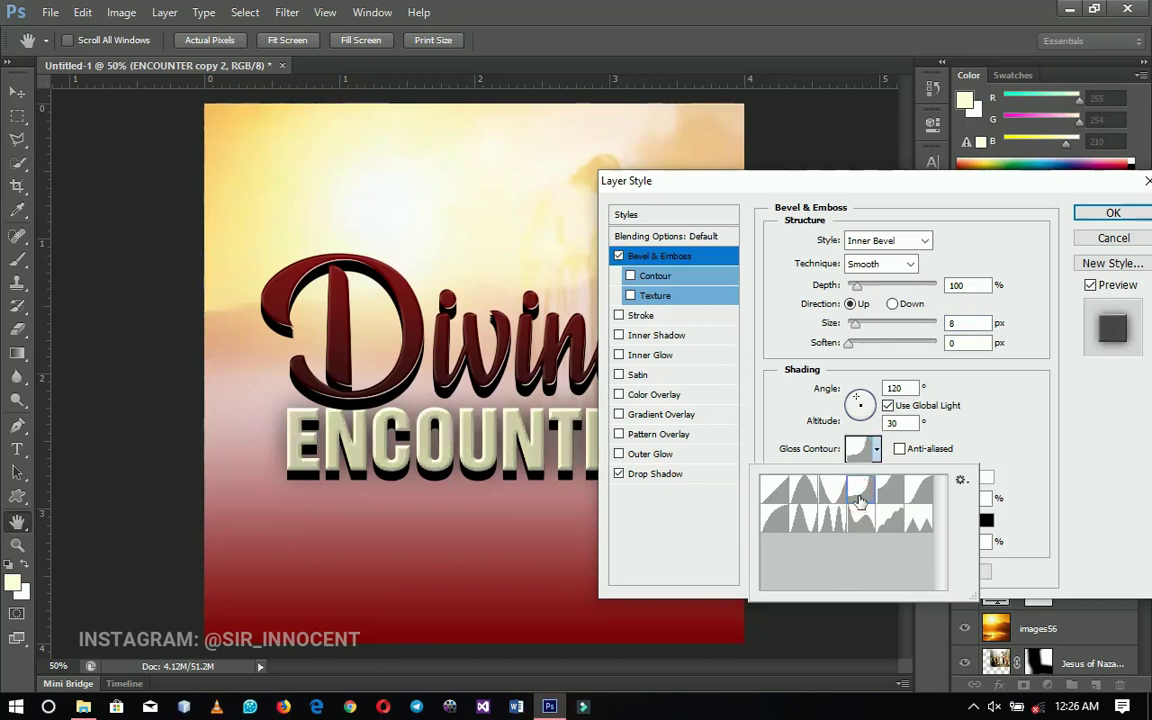
click(1110, 213)
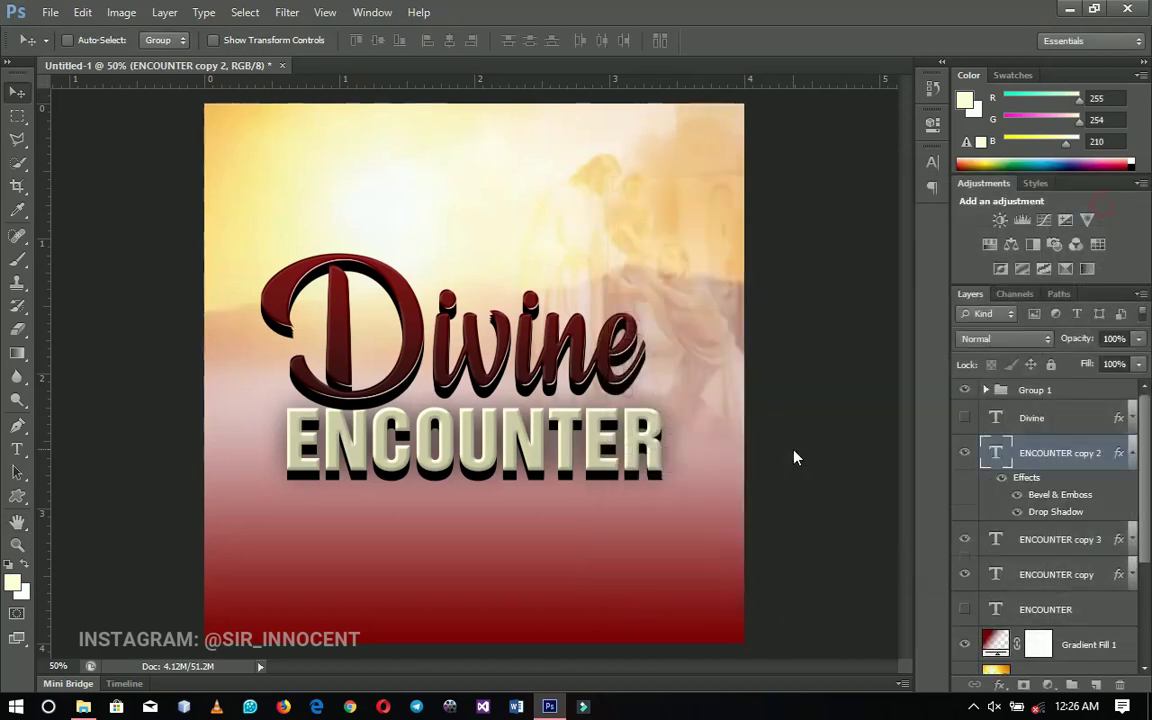
Step: Group the three visible "ENCOUNTER" copy layers and name the group "Encounter"
click(1133, 455)
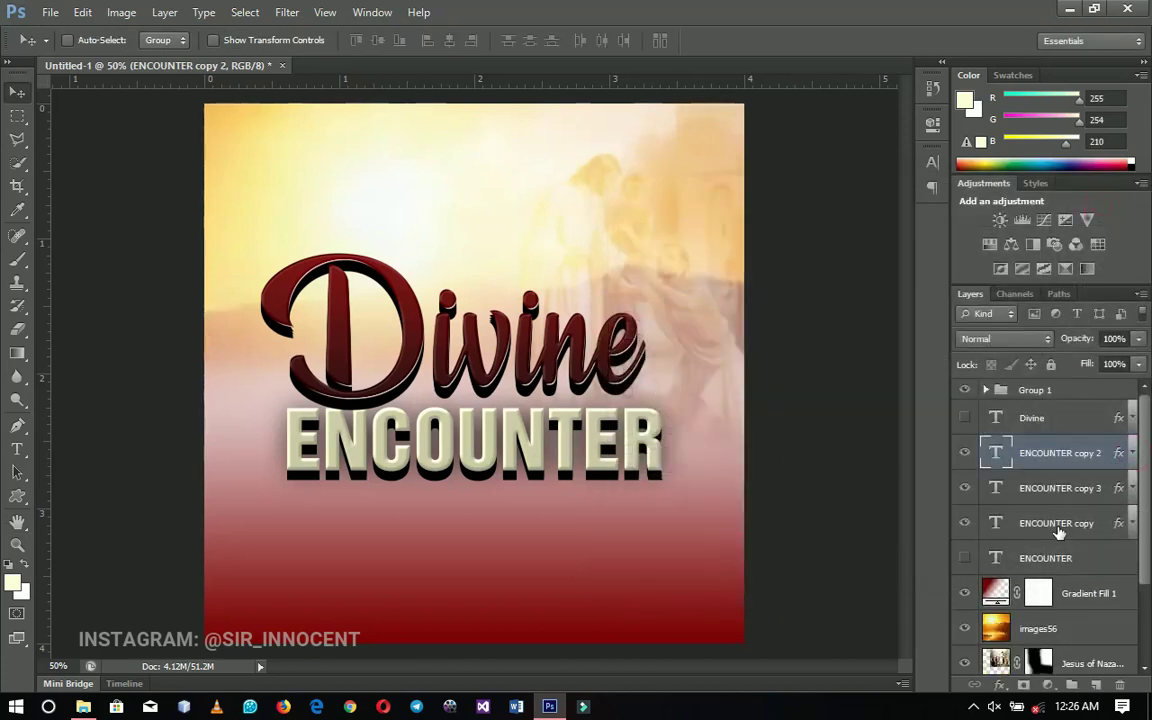
shift+click(1059, 532)
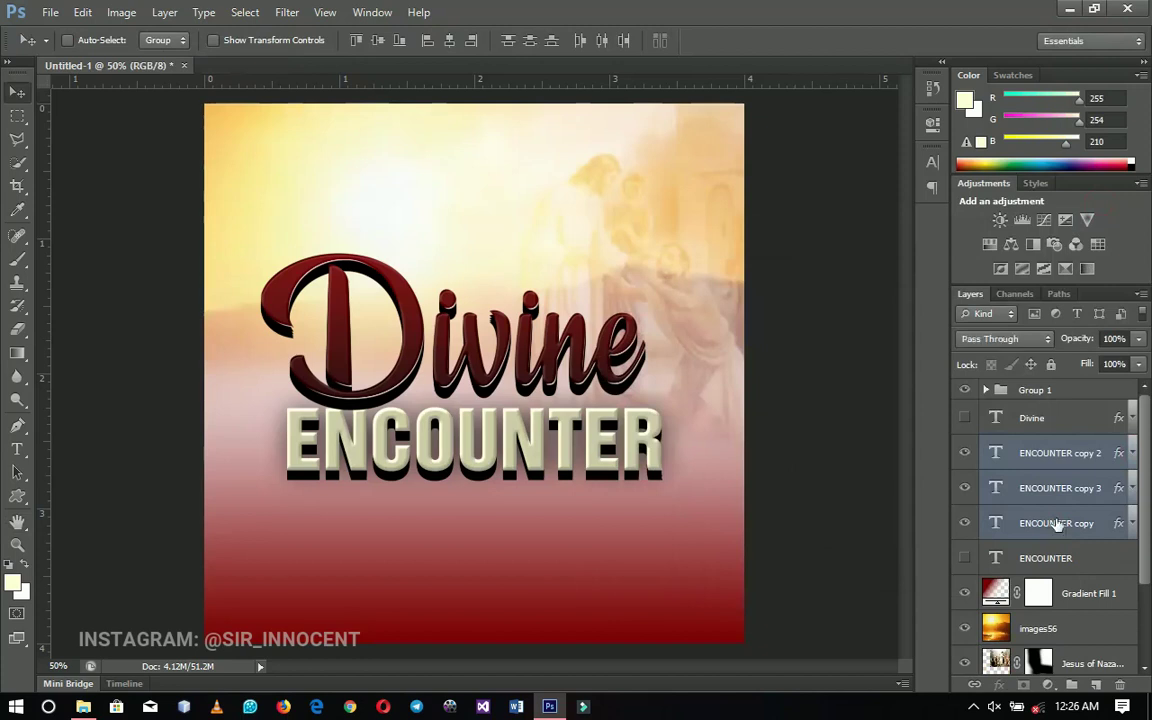
key(ctrl+g)
double_click(1040, 446)
text(eNCO)
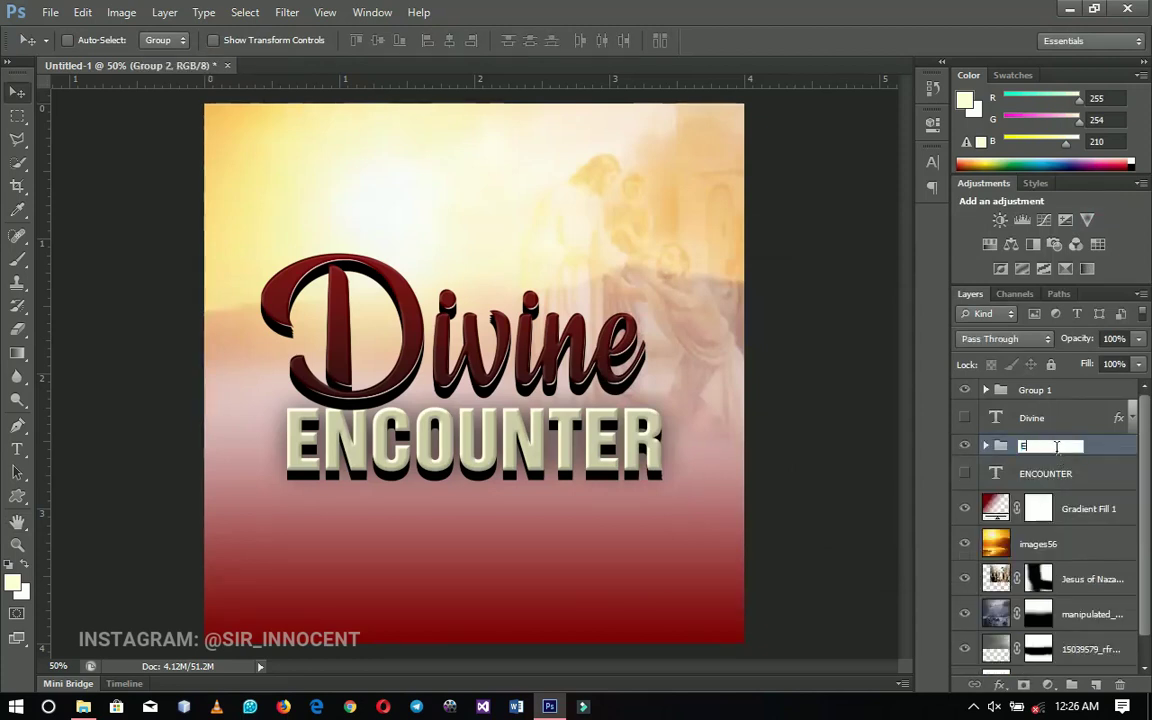
key(Return)
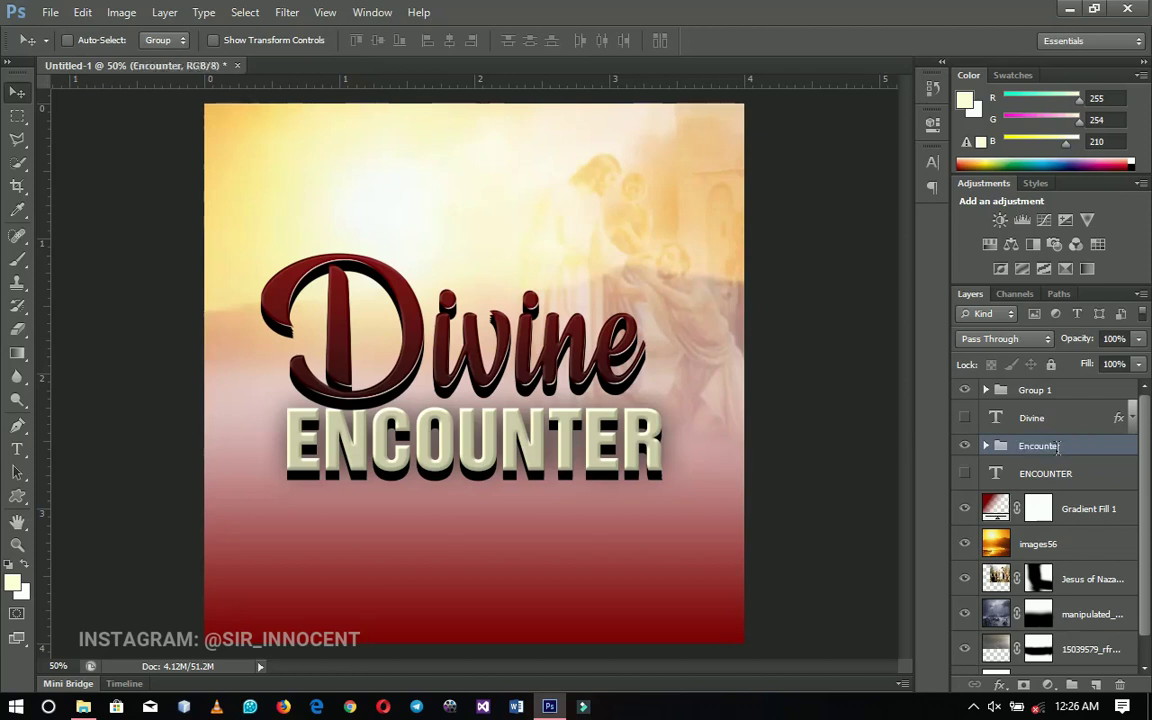
Step: Rename "Group 1" as "Divine"
double_click(1040, 390)
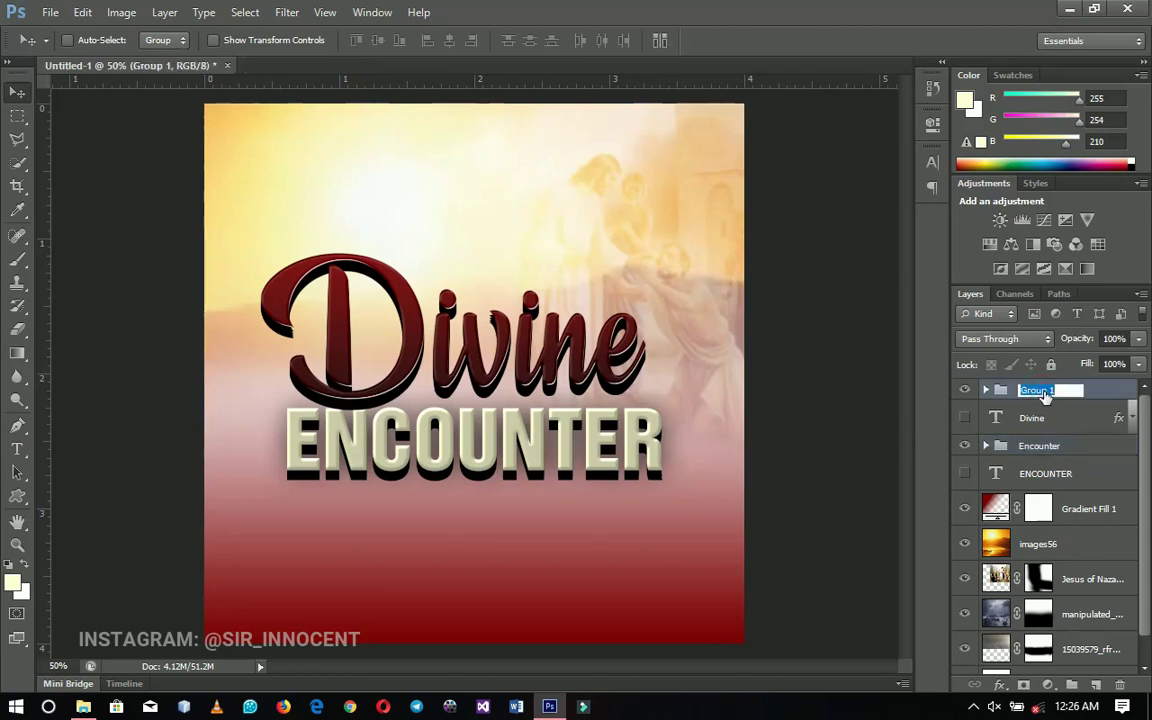
text(Divine)
key(Return)
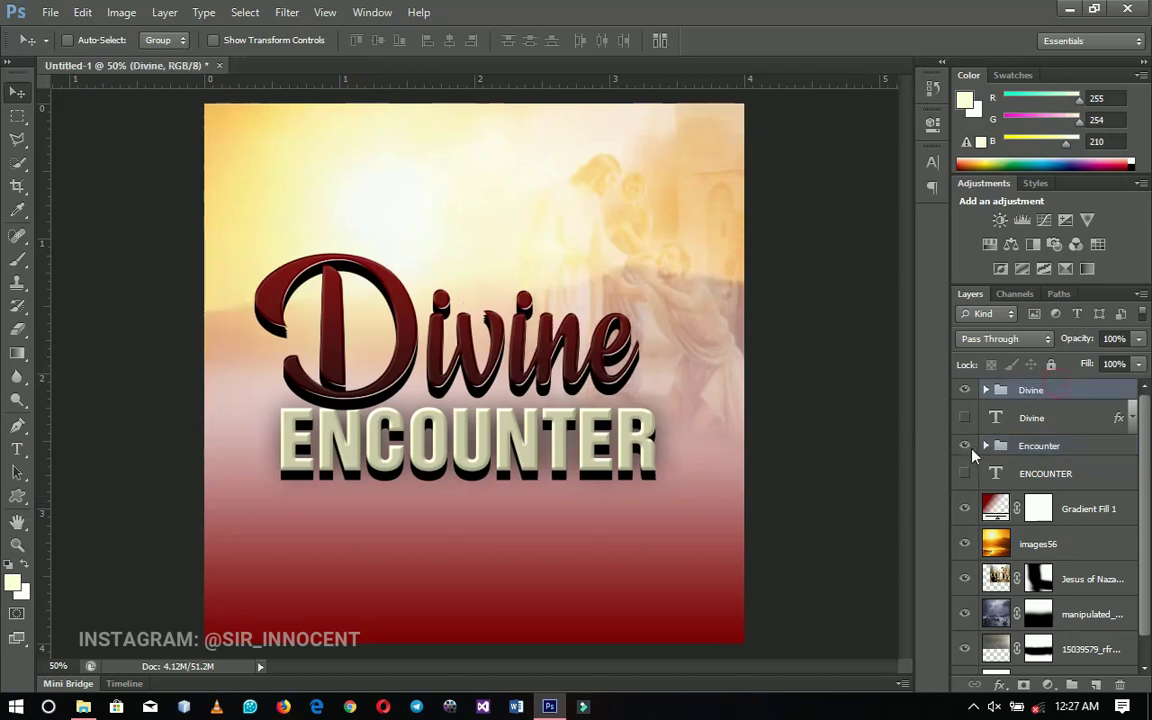
Step: Scale the "Divine" group down to about 85% and lower it so it touches the top of "ENCOUNTER"
key(ctrl+t)
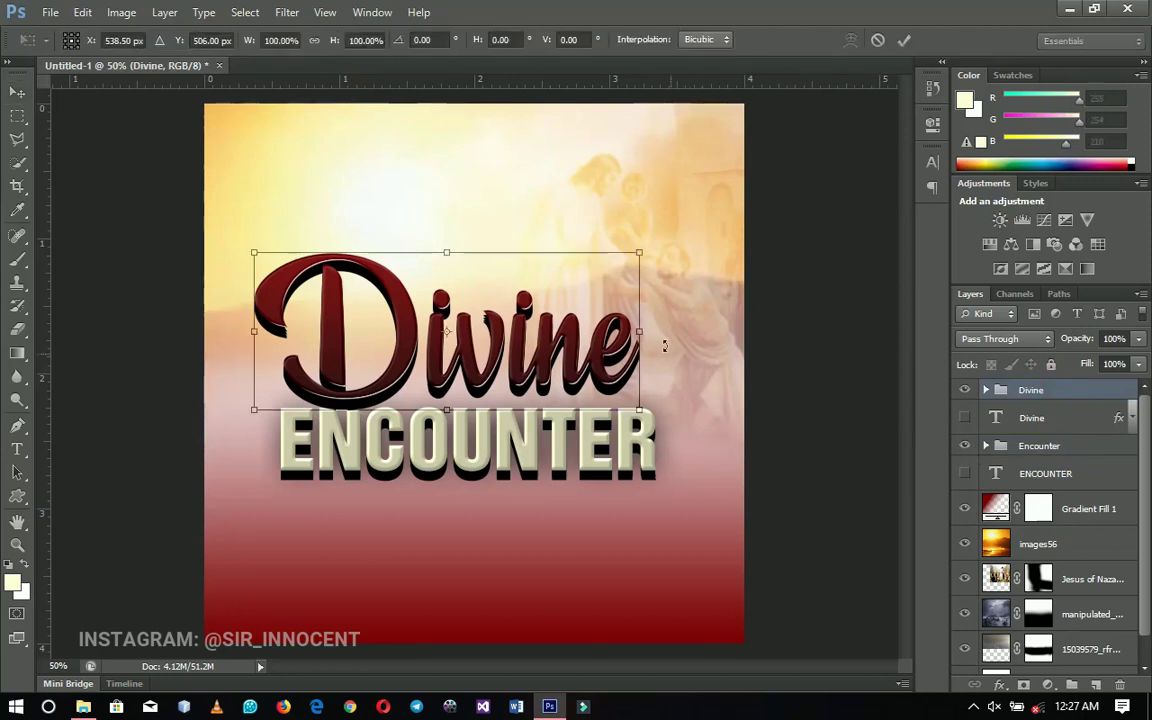
drag(632, 260, 609, 262)
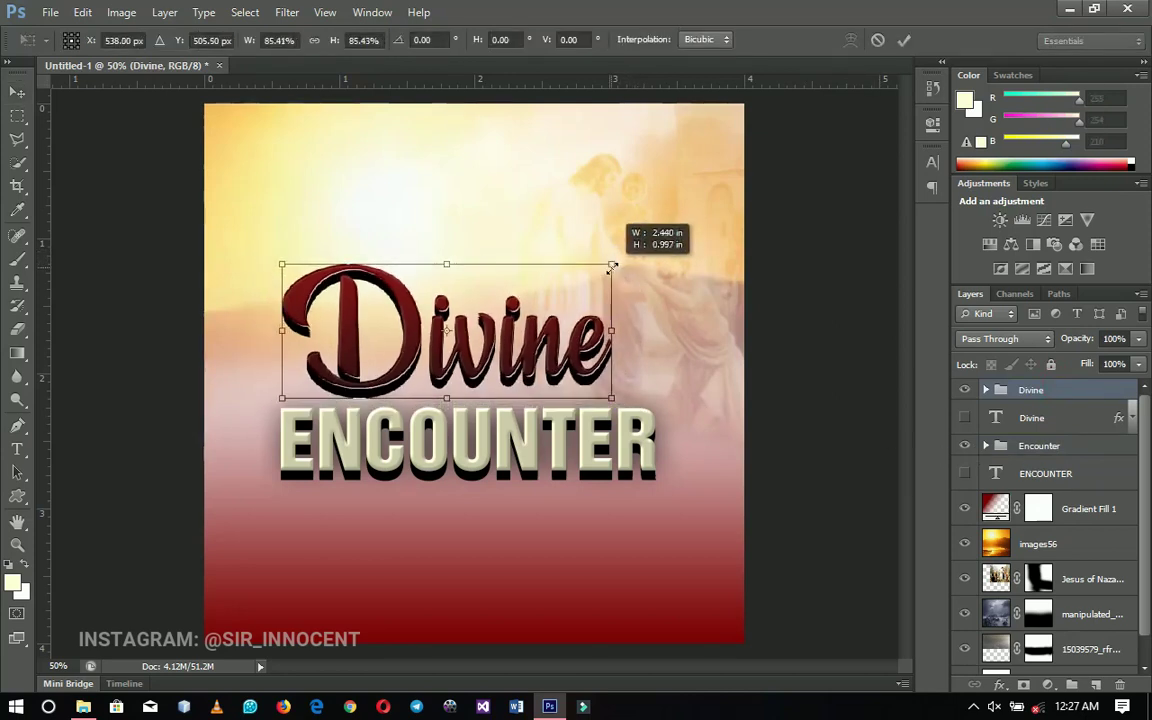
drag(575, 332, 573, 351)
key(Return)
Step: Select the "Encounter" group and shift it slightly left so it sits centred beneath "Divine"
right_click(632, 445)
click(648, 453)
right_click(622, 460)
click(660, 477)
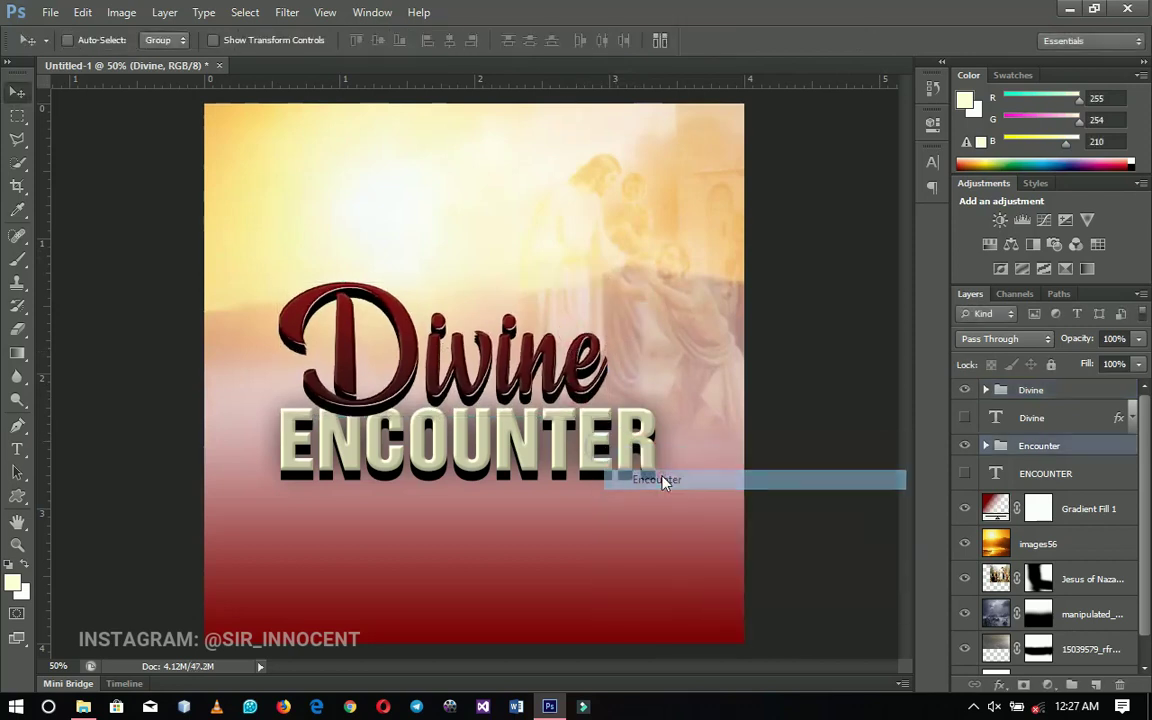
drag(618, 458, 602, 456)
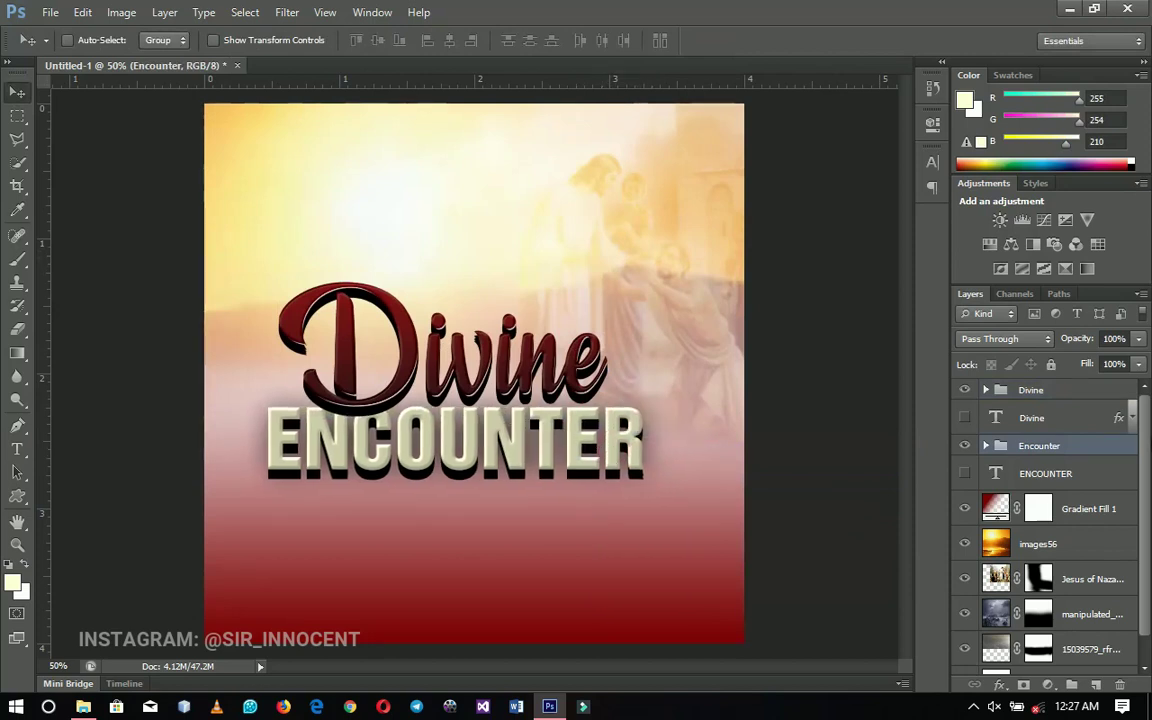
Step: Add a cream "19" text layer directly above Gradient Fill 1, beside the end of "Divine"
click(1071, 508)
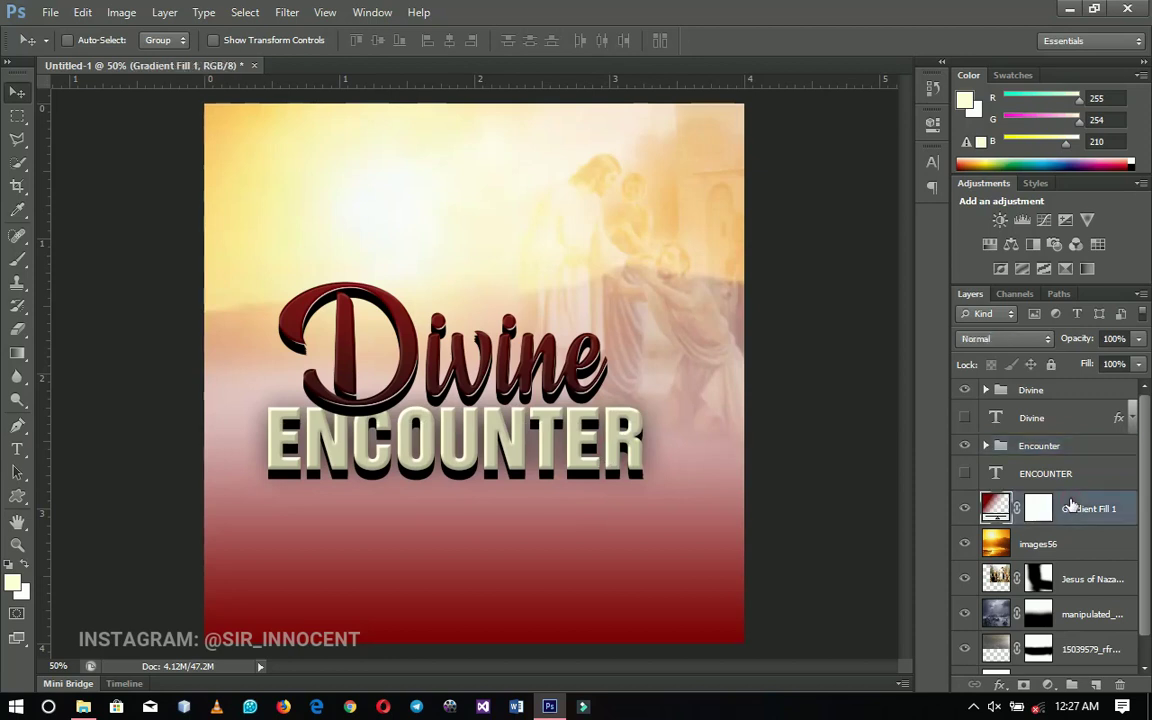
key(t)
click(632, 387)
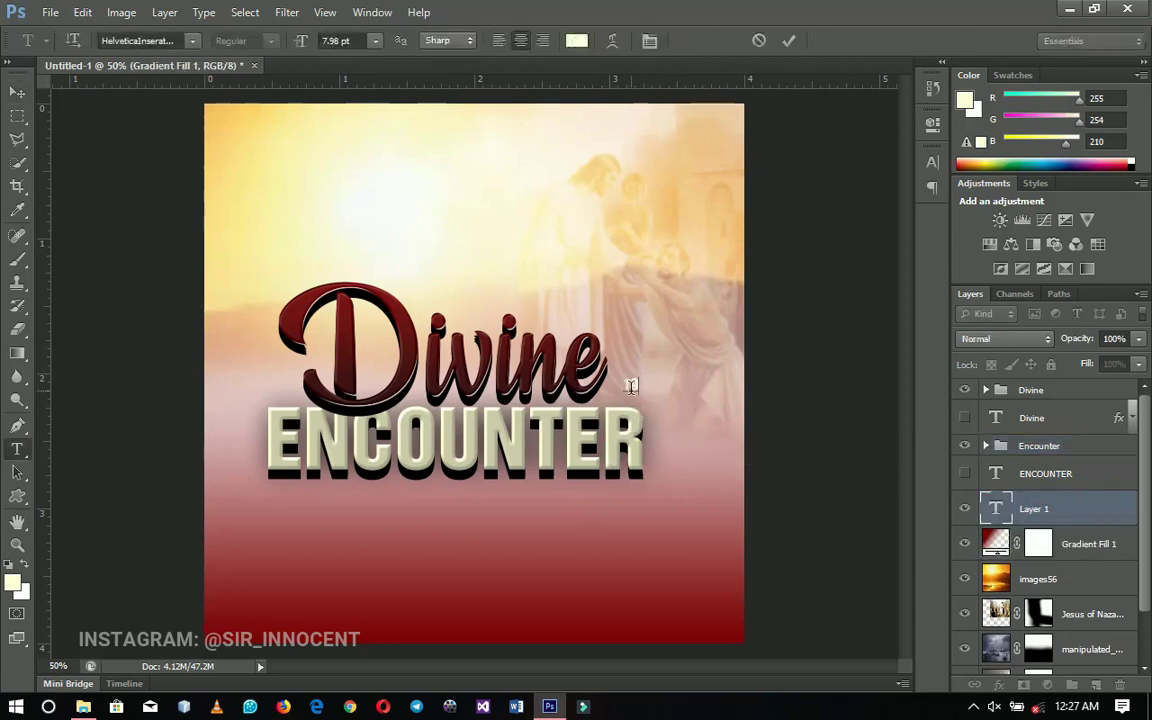
text(19)
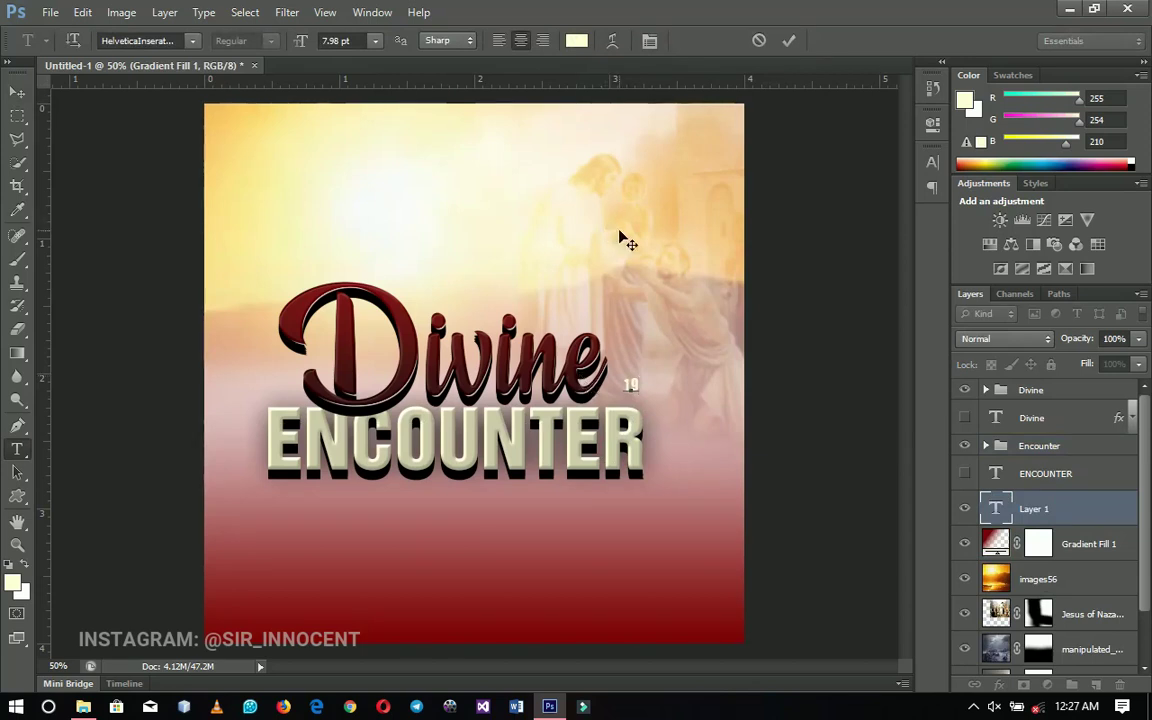
click(16, 92)
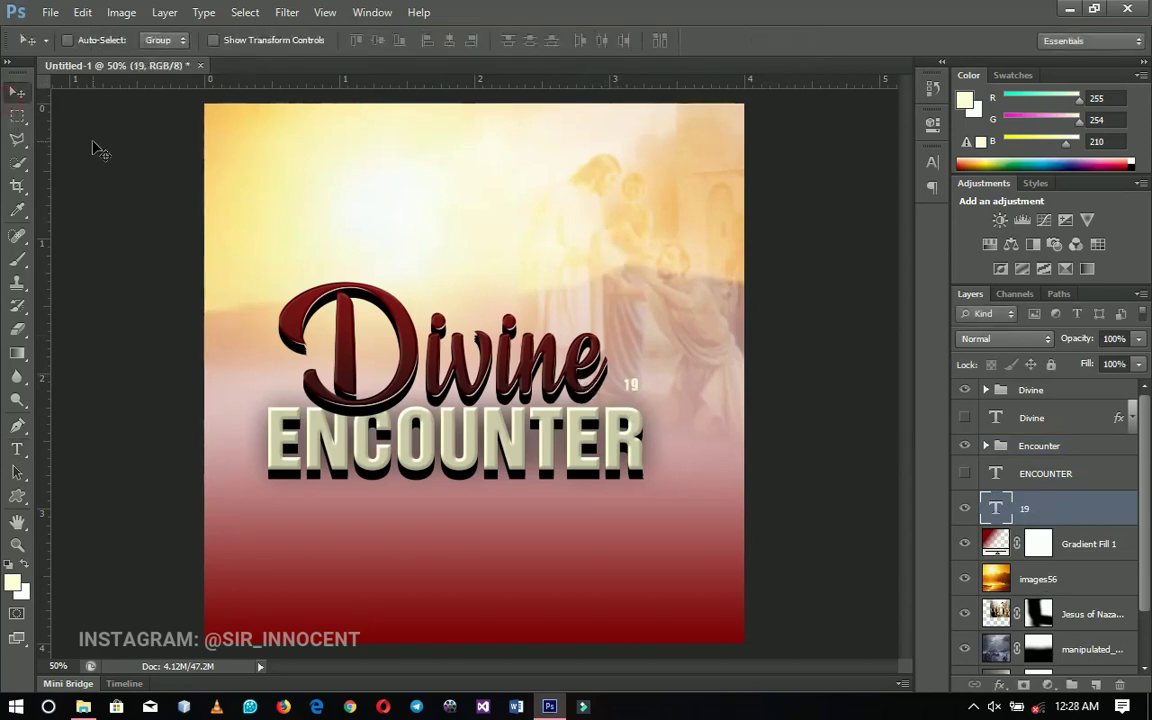
Step: Enlarge the "19" text to about 80.8 pt and place it at the right end of the title
key(ctrl+t)
drag(640, 396, 706, 473)
drag(665, 425, 695, 446)
key(Return)
Step: Tighten the tracking of the "19" text to -180
key(t)
double_click(694, 437)
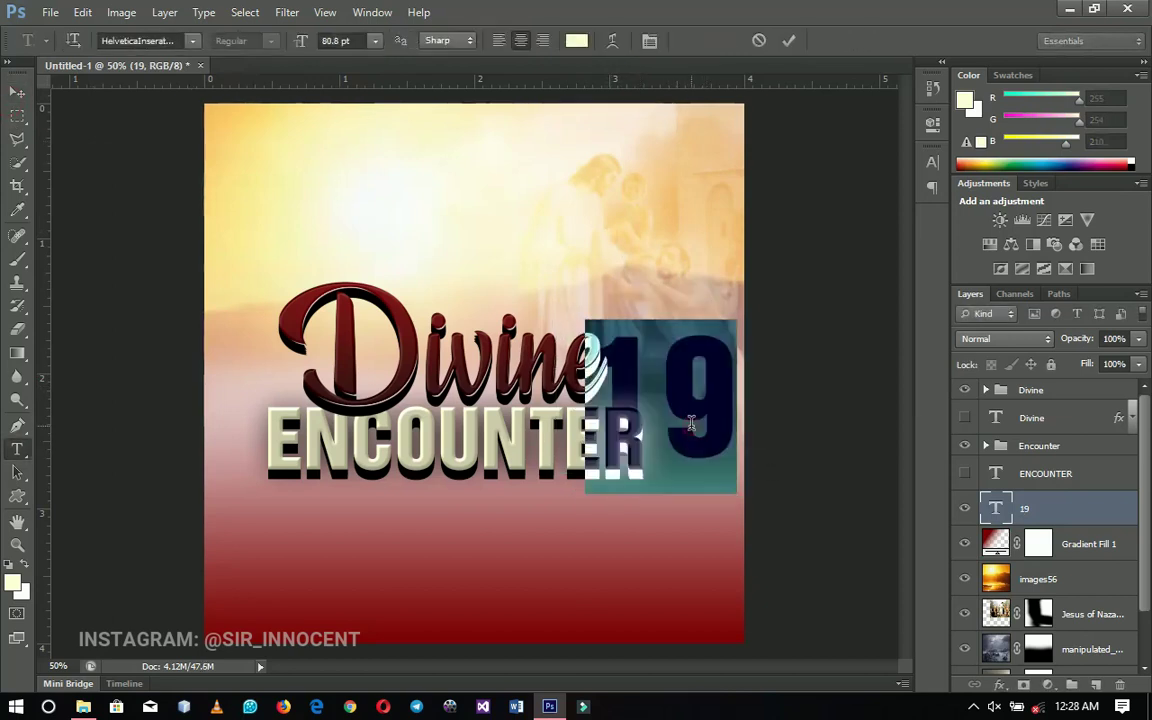
click(649, 40)
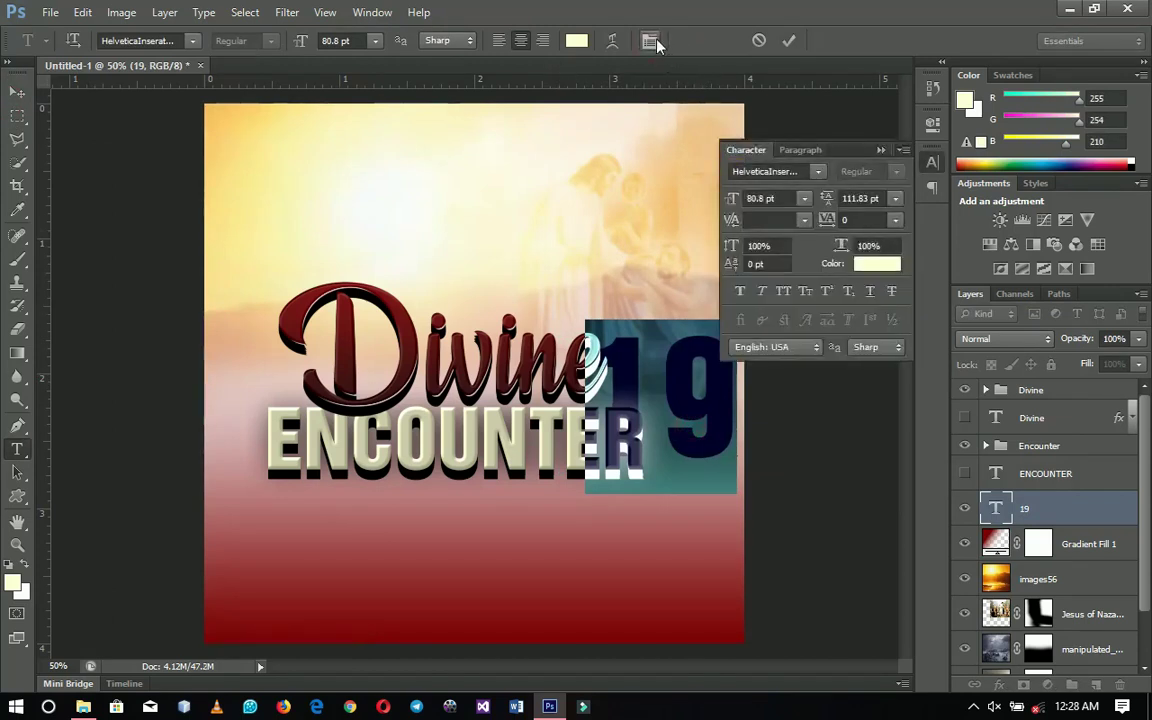
drag(828, 222, 822, 221)
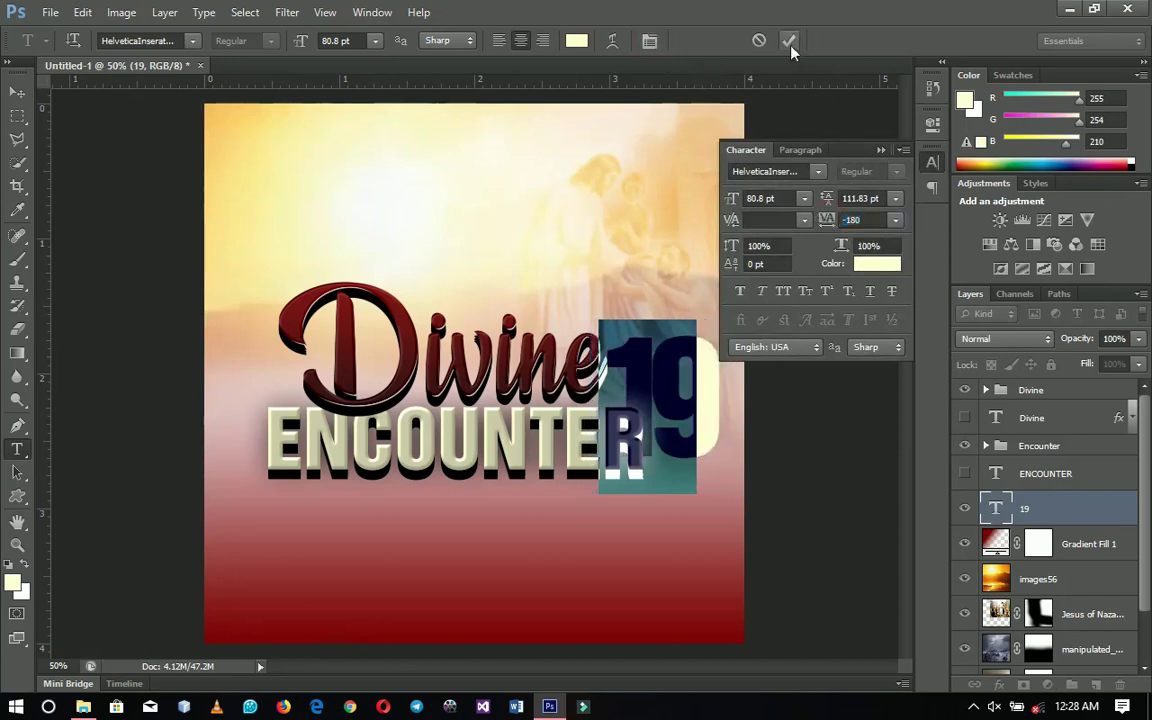
click(789, 40)
click(880, 152)
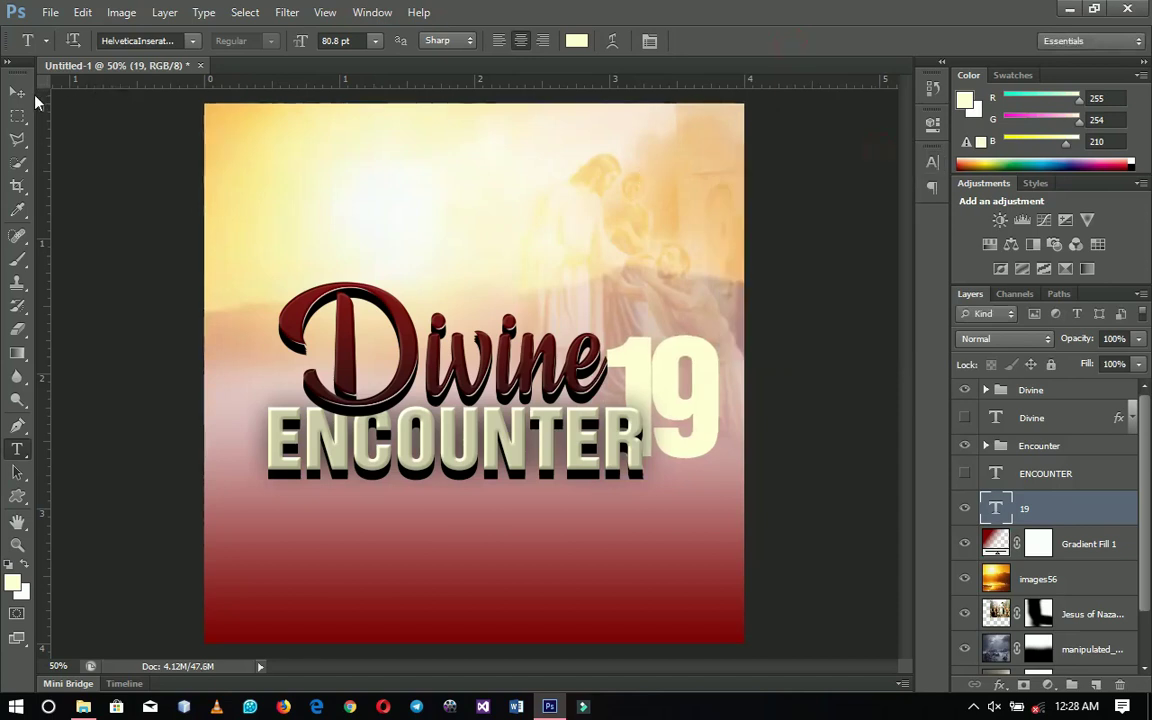
Step: Enlarge the "19" slightly and move it up beside "Divine", partly tucked behind the title lettering
click(20, 91)
key(ctrl+t)
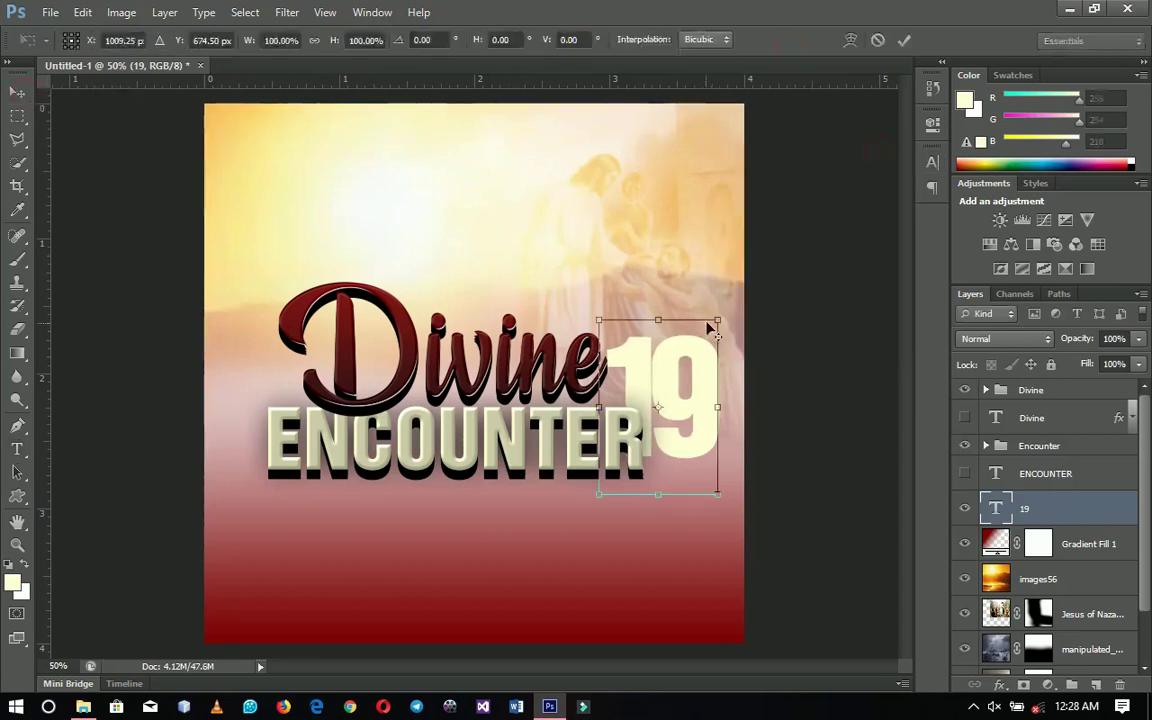
drag(717, 320, 725, 309)
key(Return)
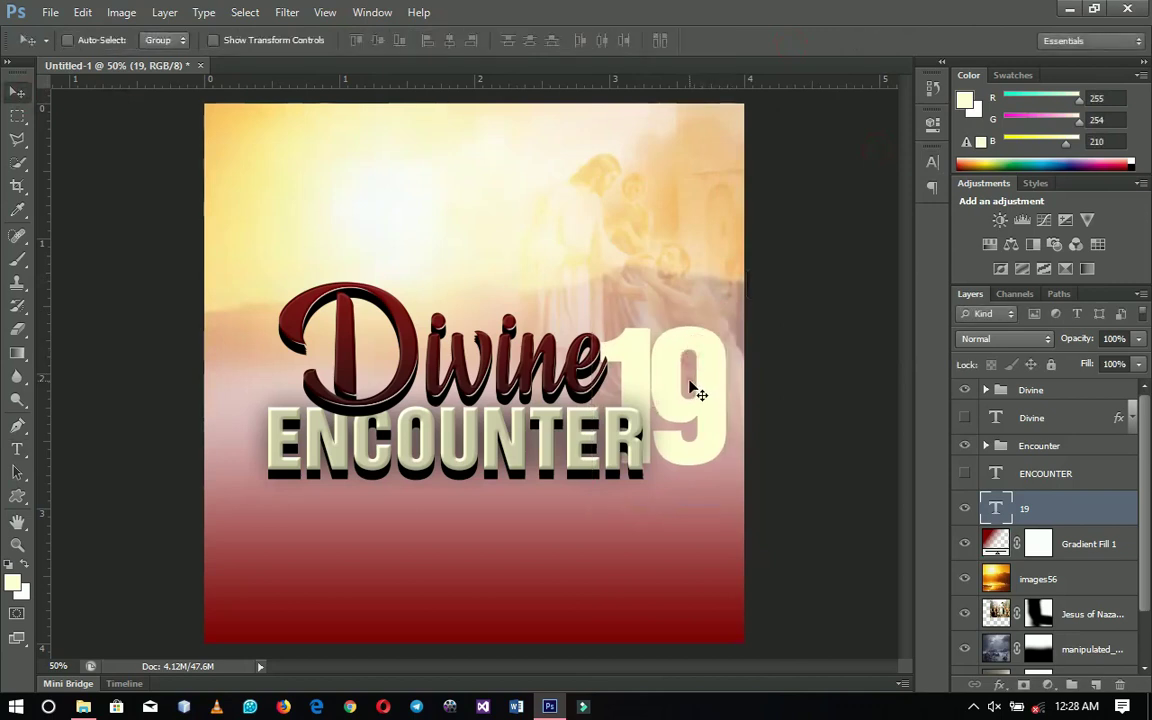
drag(697, 393, 688, 372)
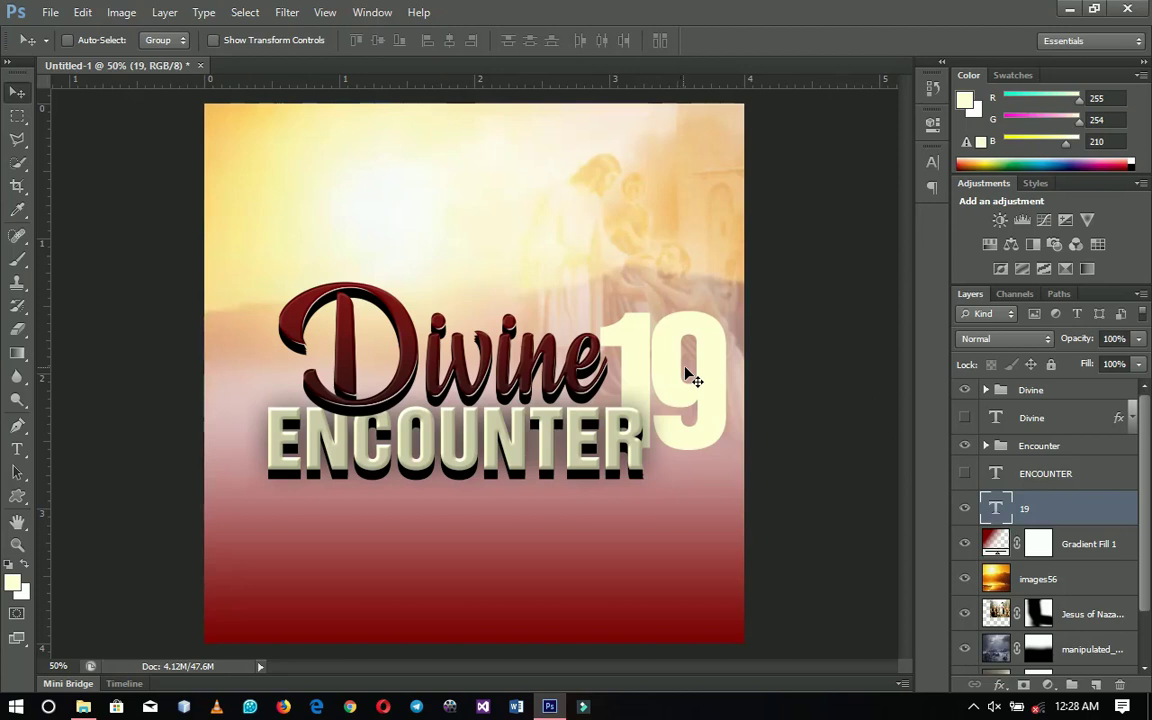
click(670, 382)
key(ctrl+t)
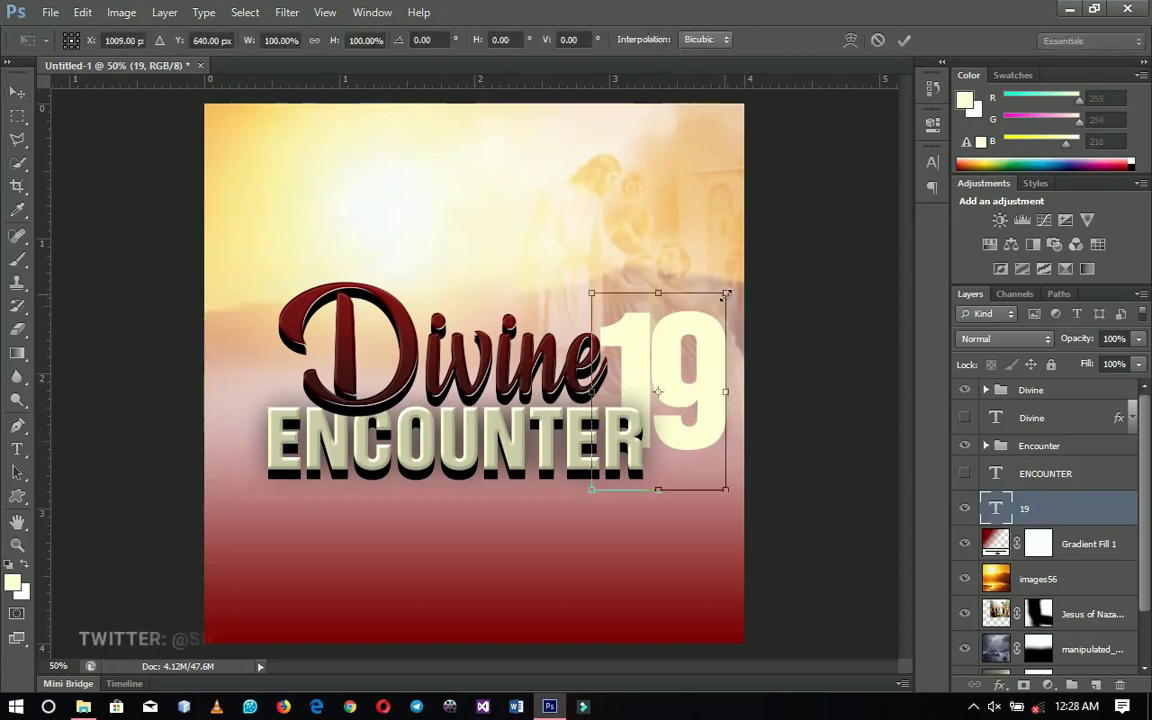
key(Return)
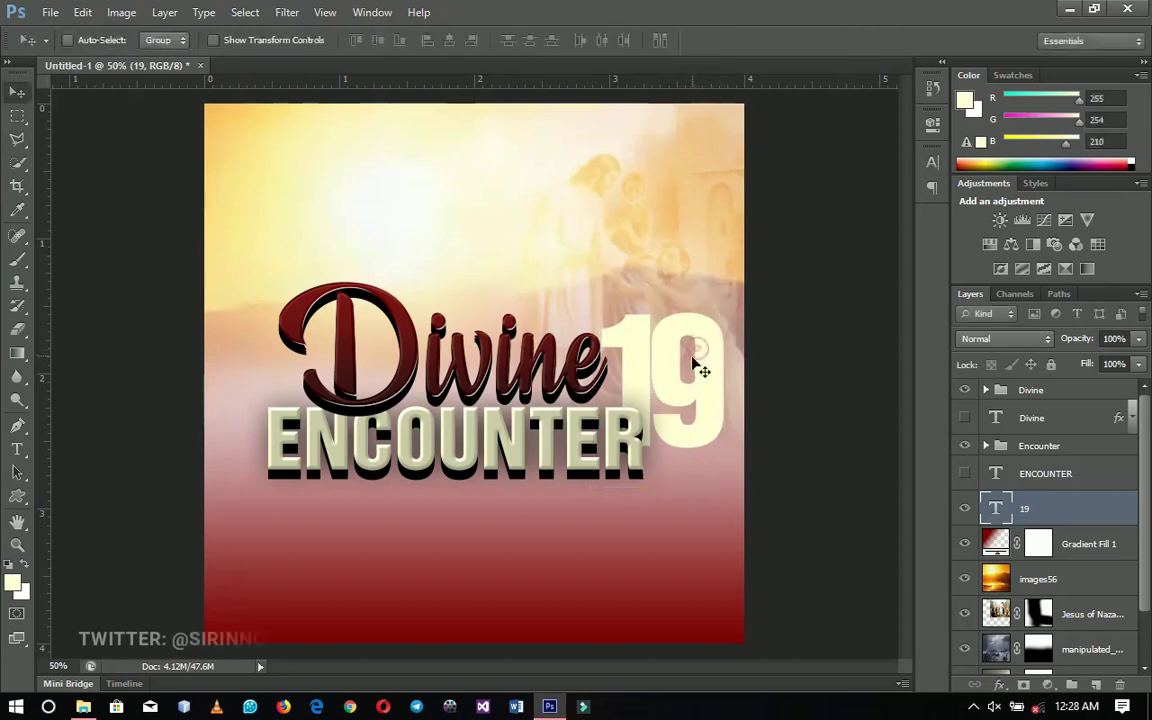
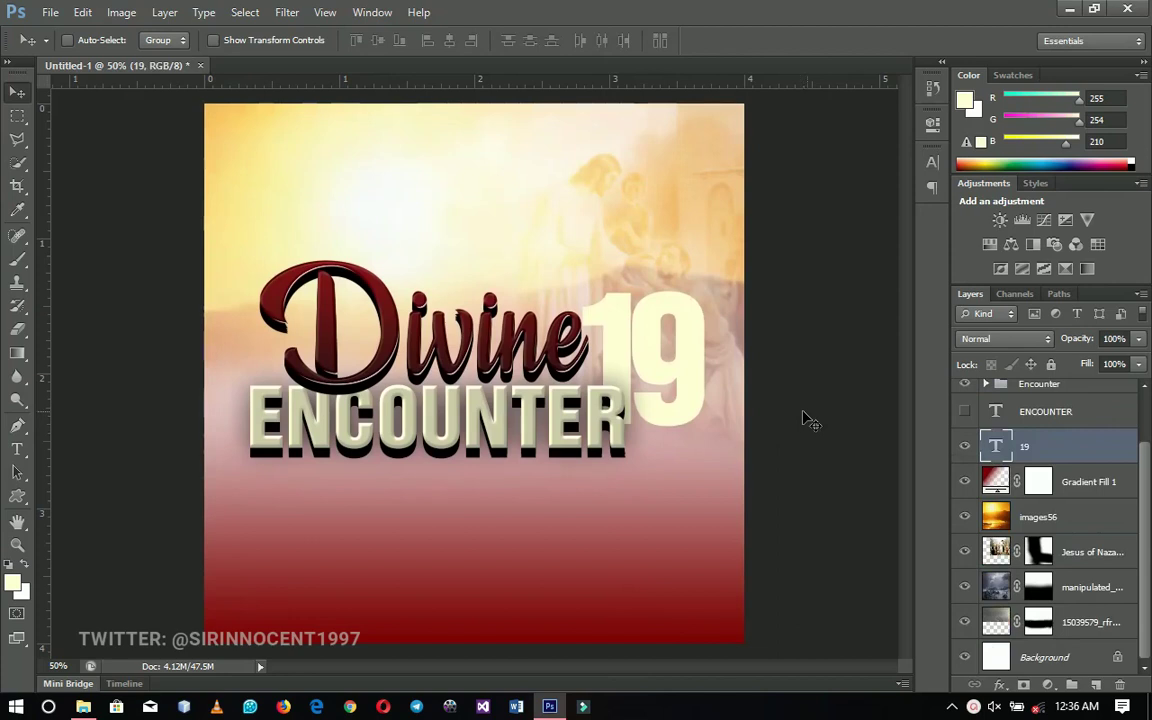
Step: Add a Color Overlay in cream #fff6e1 to the "19" text layer
right_click(1087, 453)
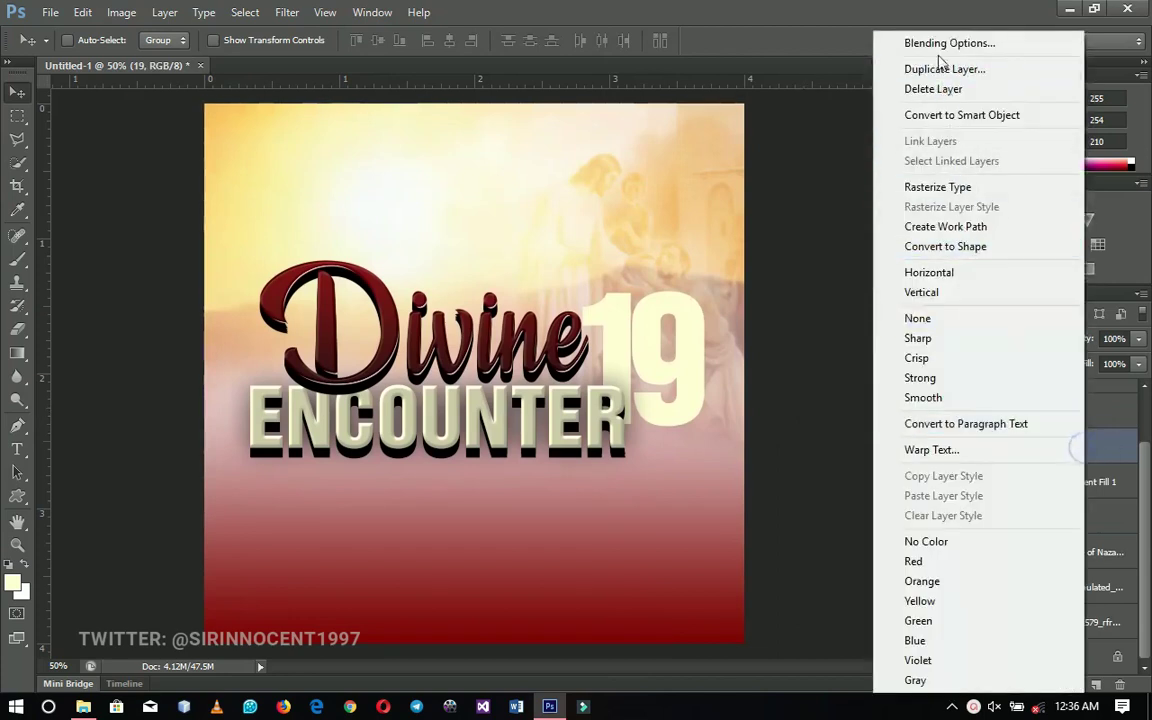
click(844, 44)
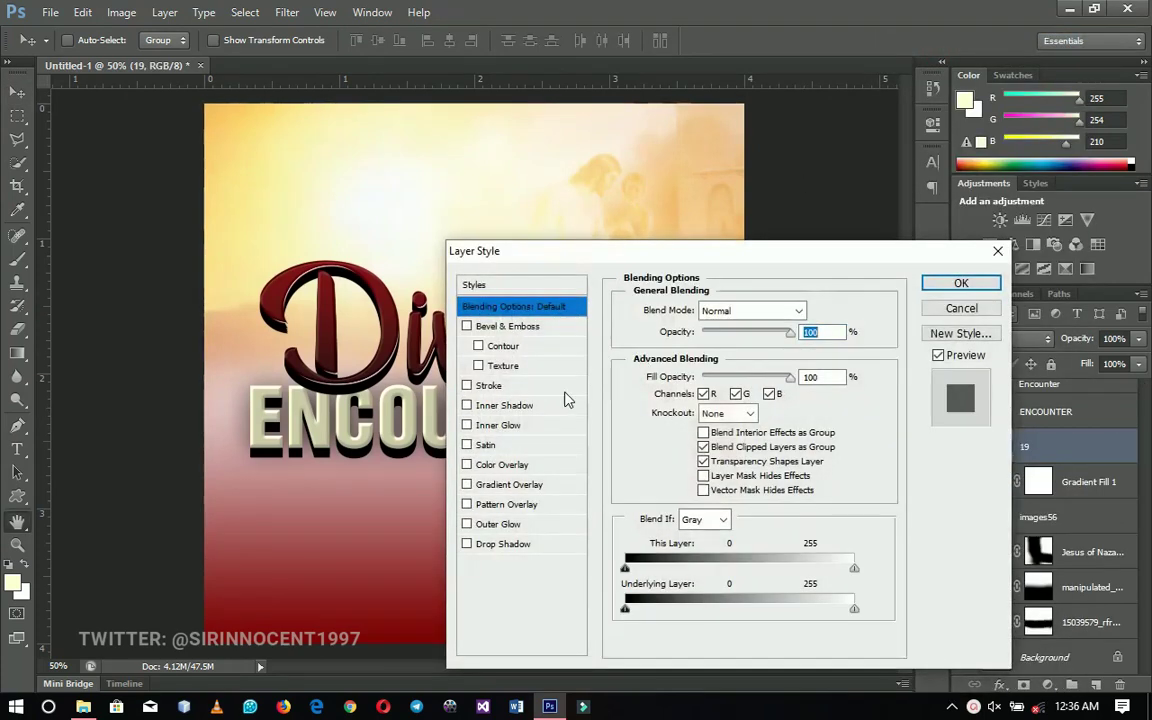
drag(568, 230, 663, 162)
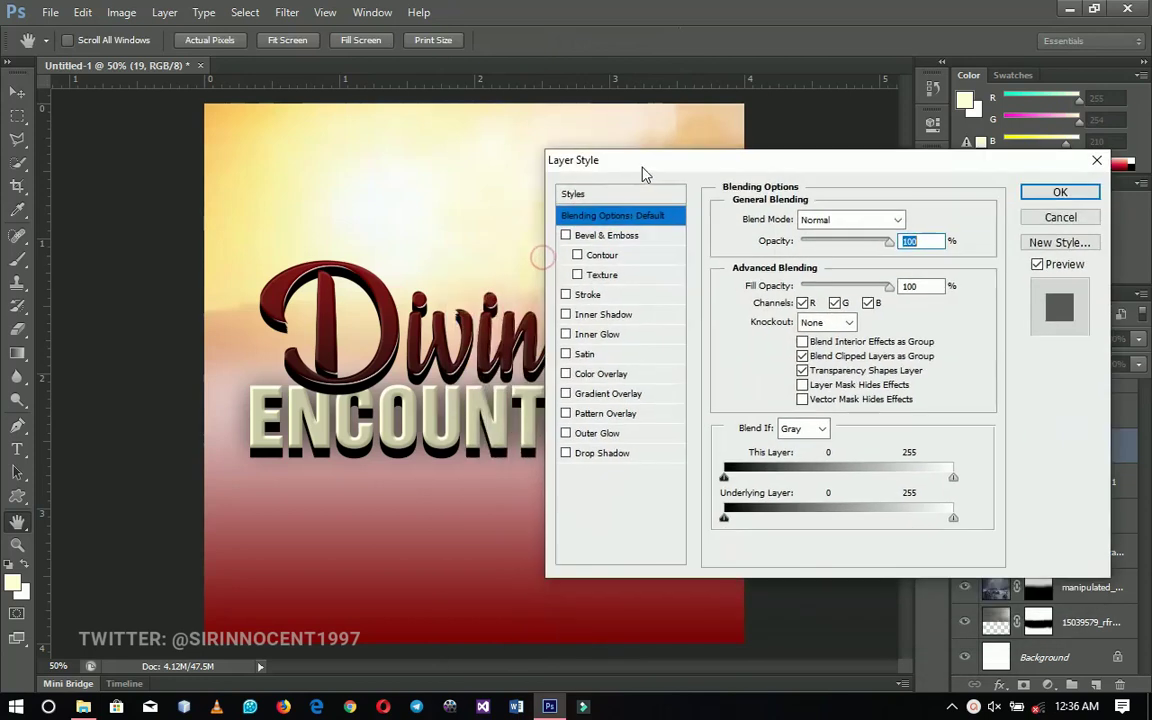
click(593, 378)
click(914, 219)
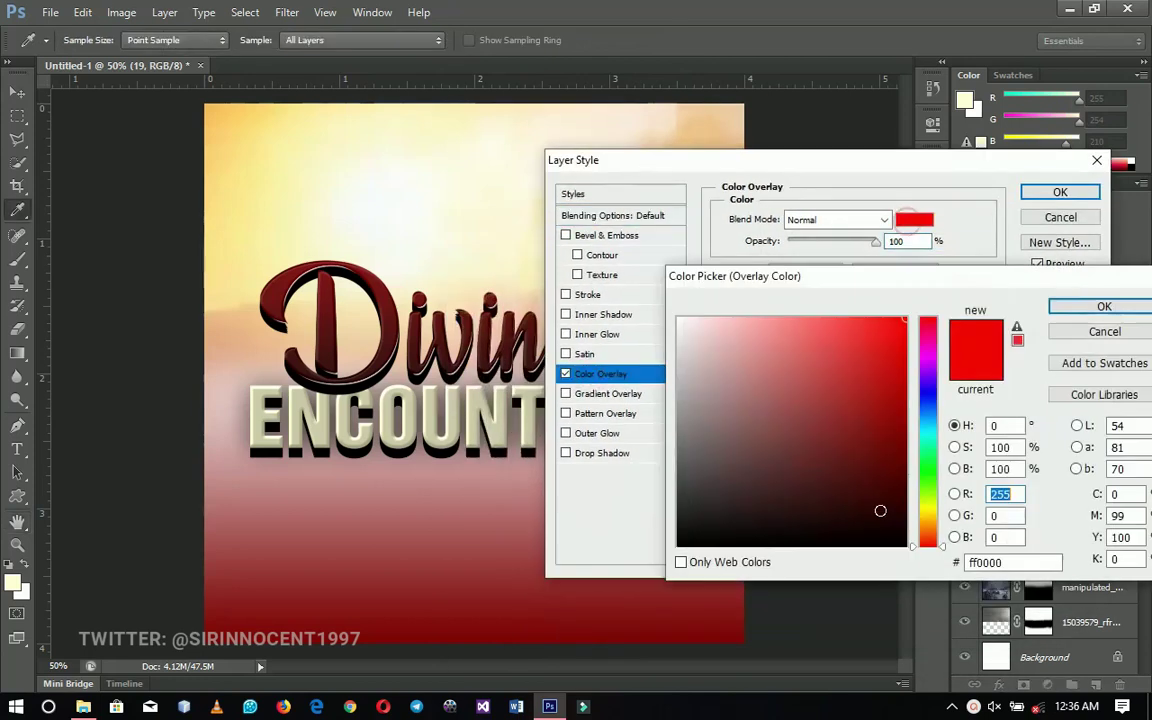
double_click(1015, 563)
text(fff6e1)
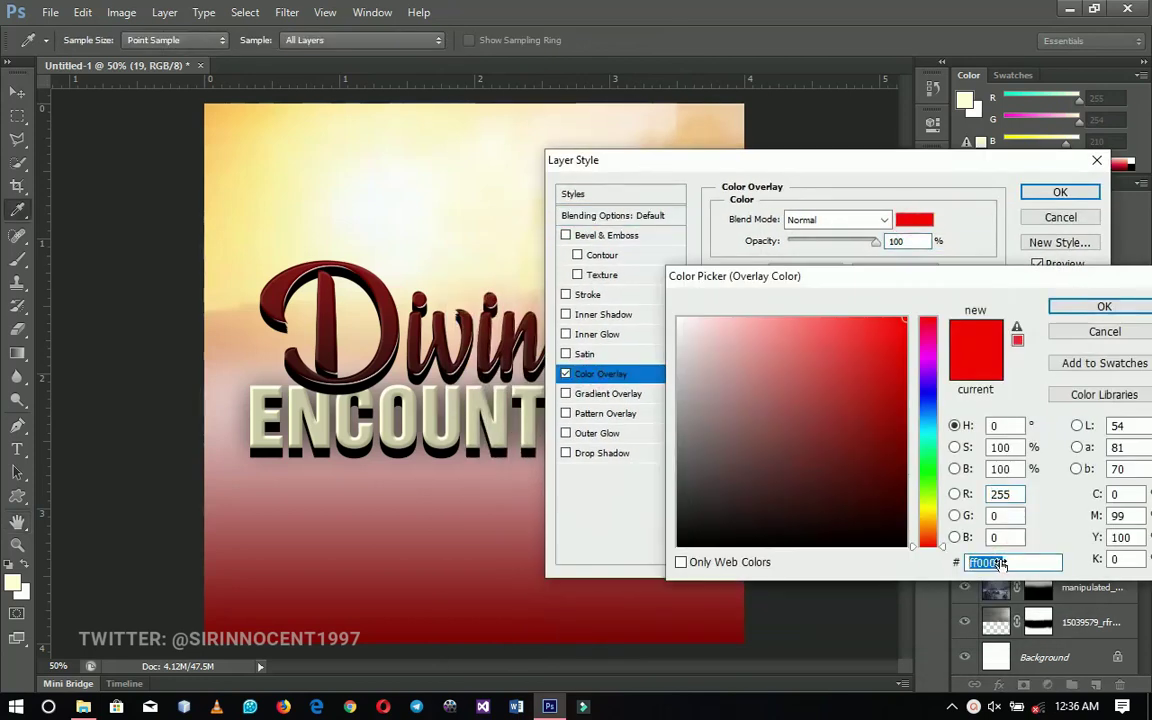
click(1103, 306)
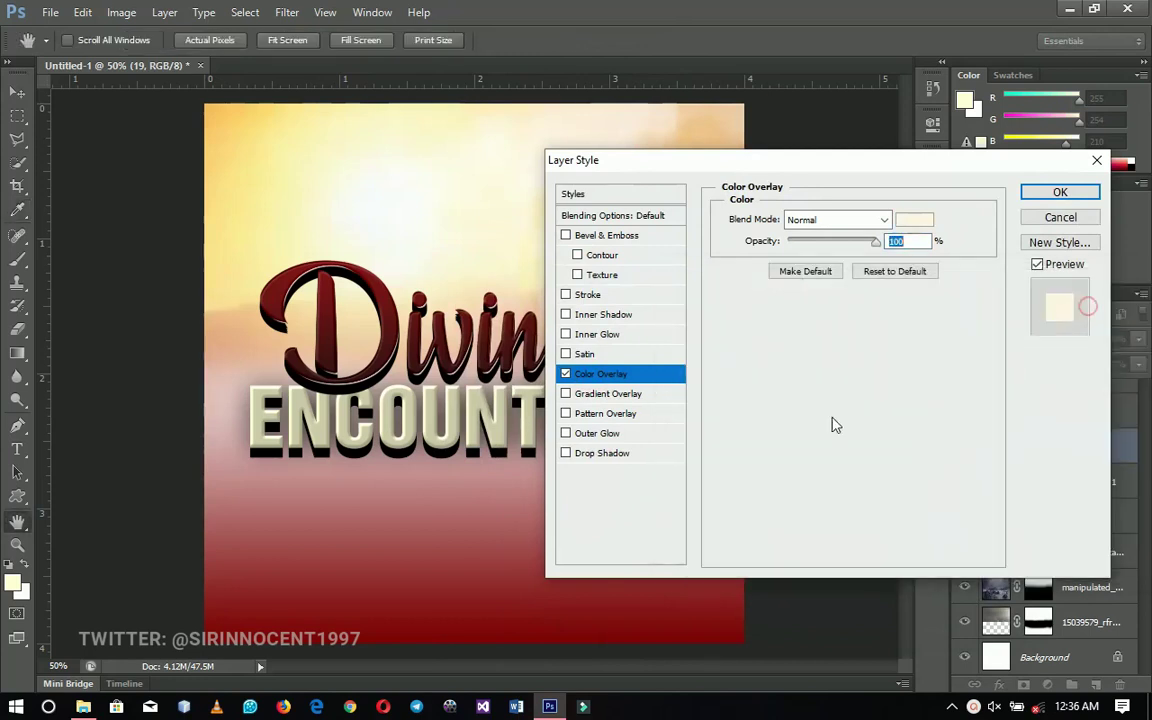
Step: Add a Gradient Overlay to the "19" using the grey-to-white preset with its #a2a1a1 starting stop
click(631, 396)
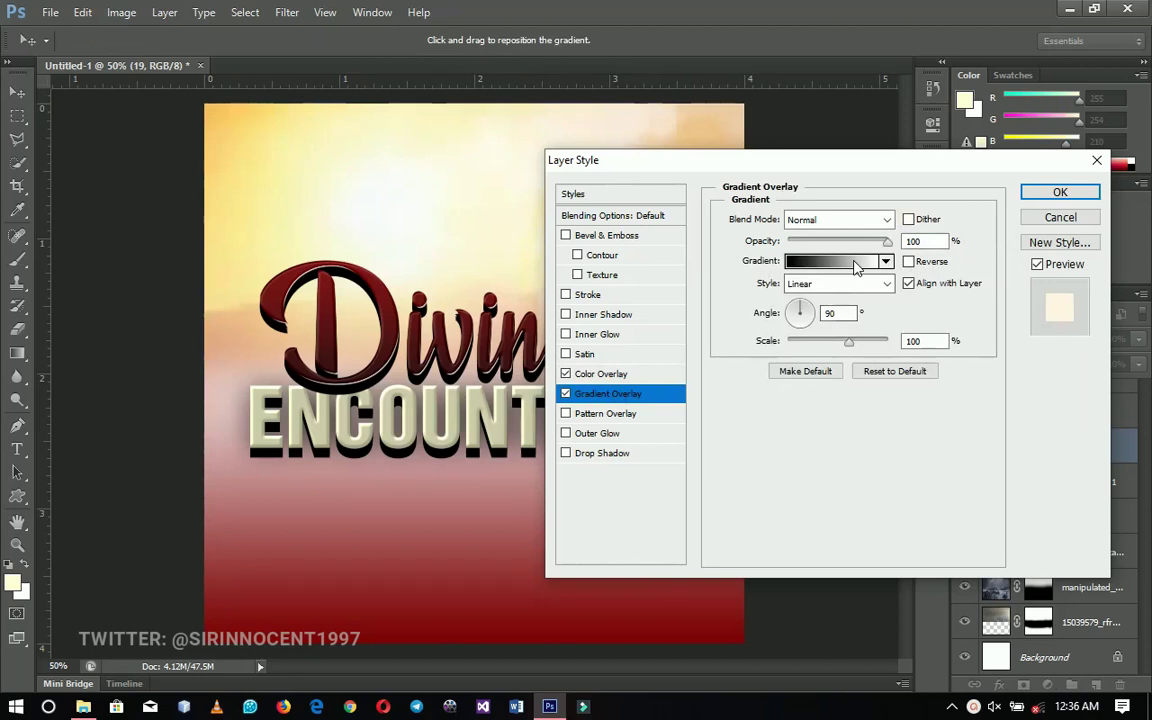
click(852, 262)
scroll(950, 313, down, 3)
scroll(950, 313, down, 3)
click(692, 345)
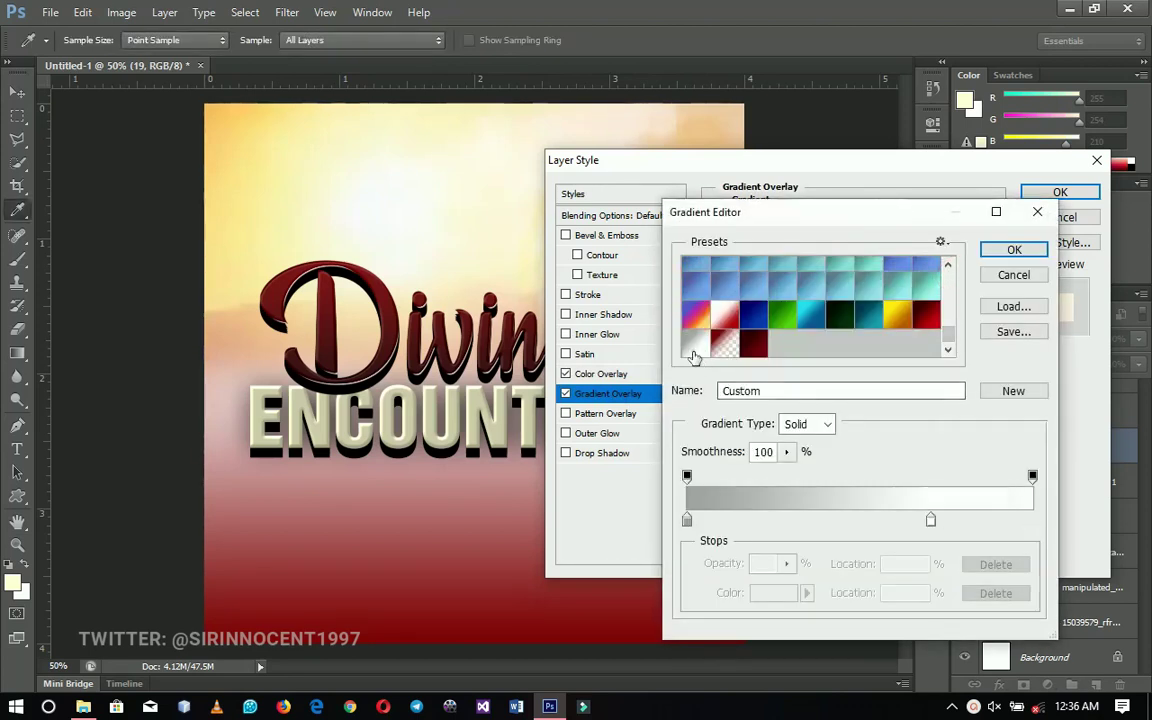
double_click(687, 520)
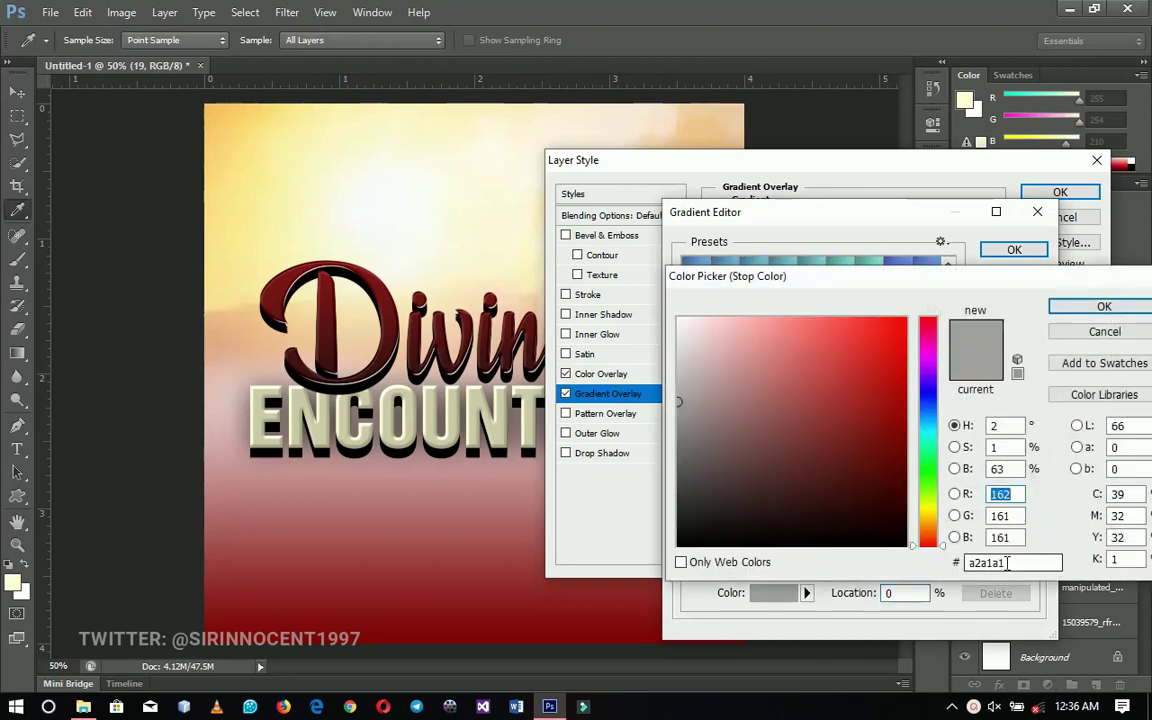
double_click(1008, 563)
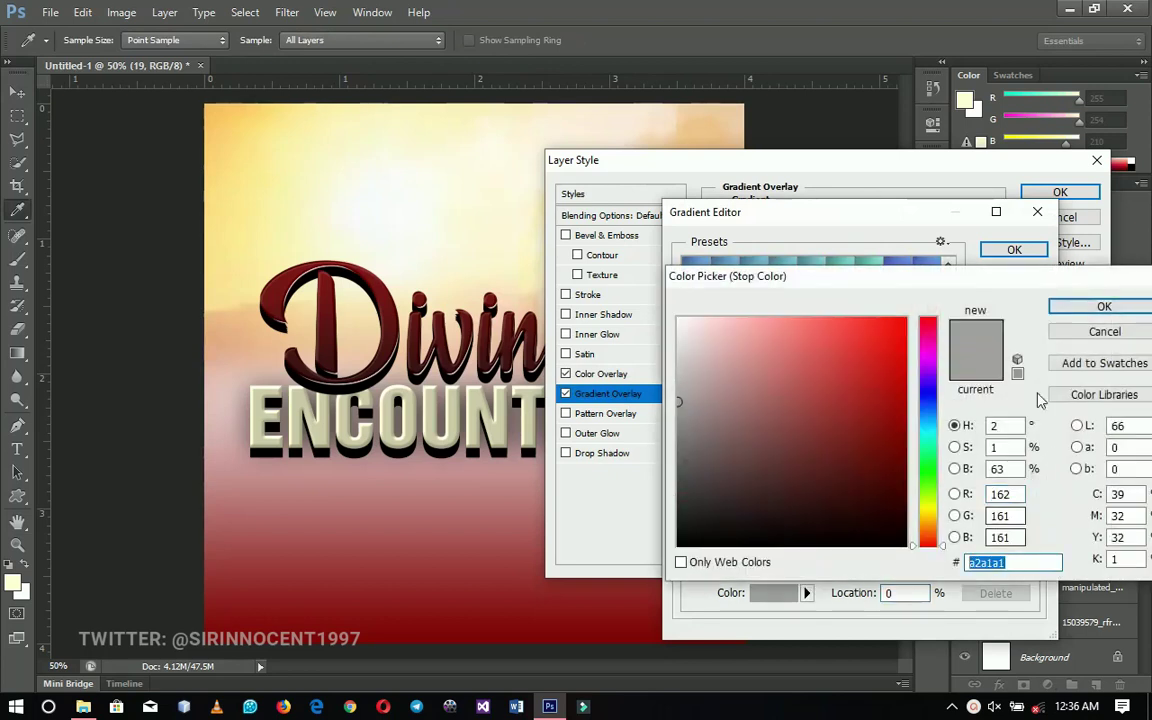
click(1102, 307)
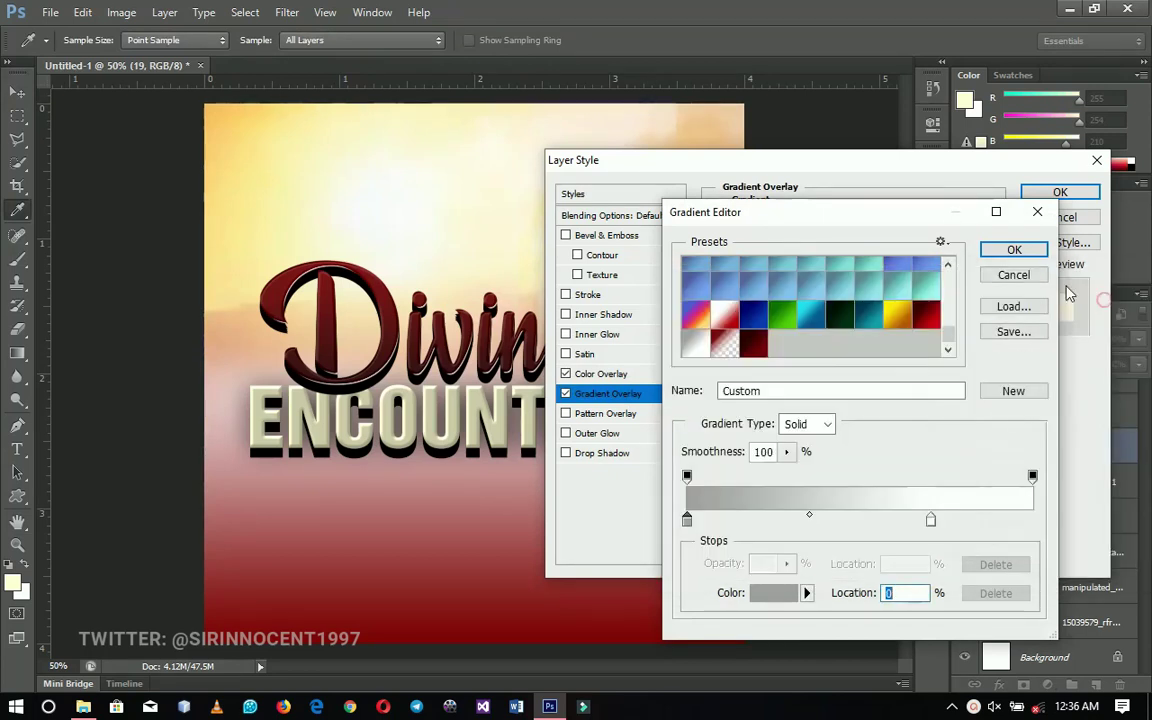
click(1015, 251)
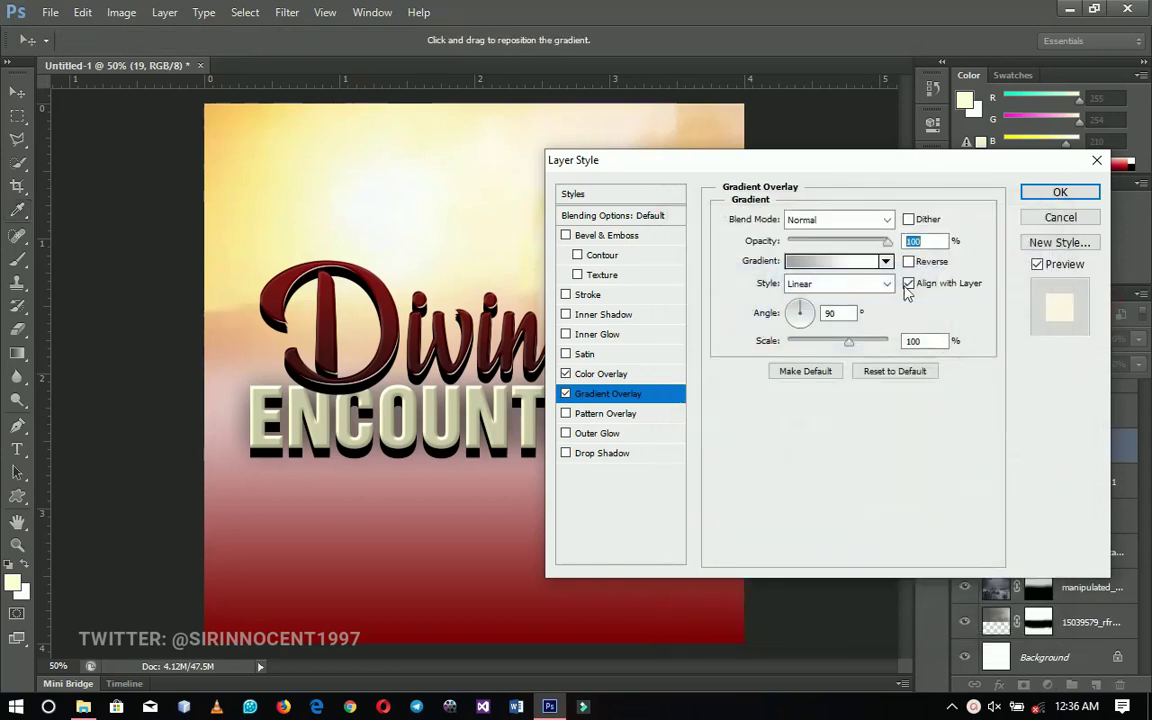
Step: Set the "19" gradient overlay to the Reflected style and reverse its colours
click(886, 283)
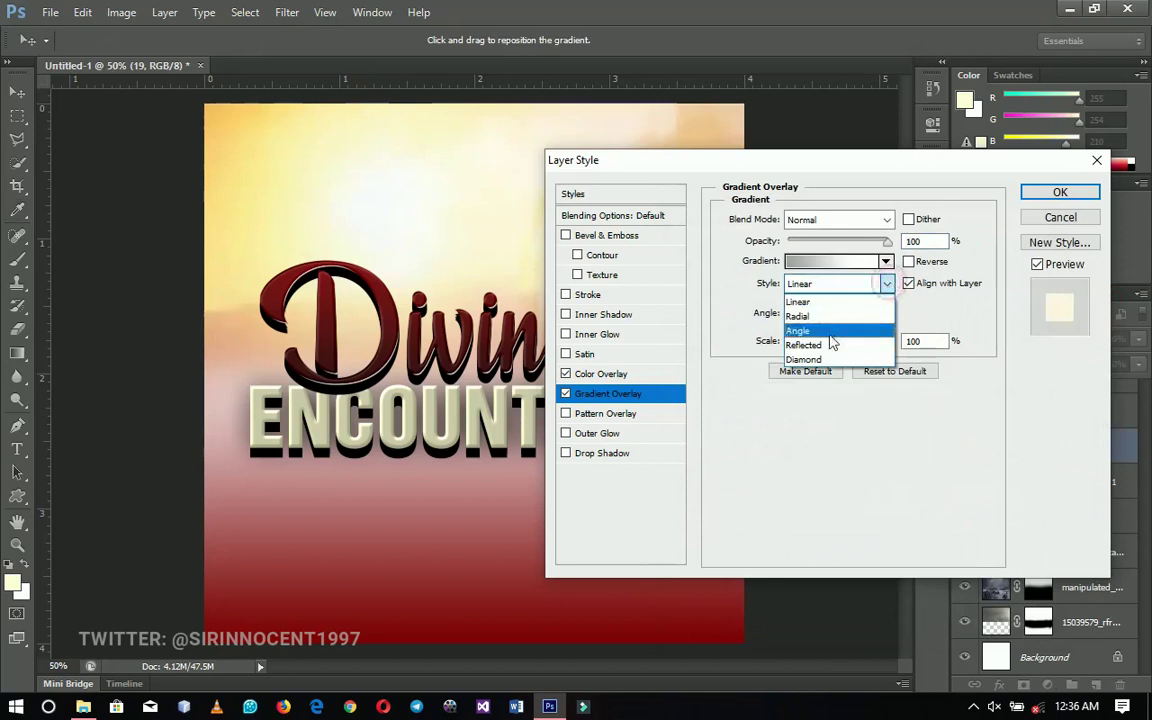
click(830, 345)
click(908, 261)
Step: Add a Drop Shadow to the "19" with a size of 38 px
drag(754, 166, 918, 198)
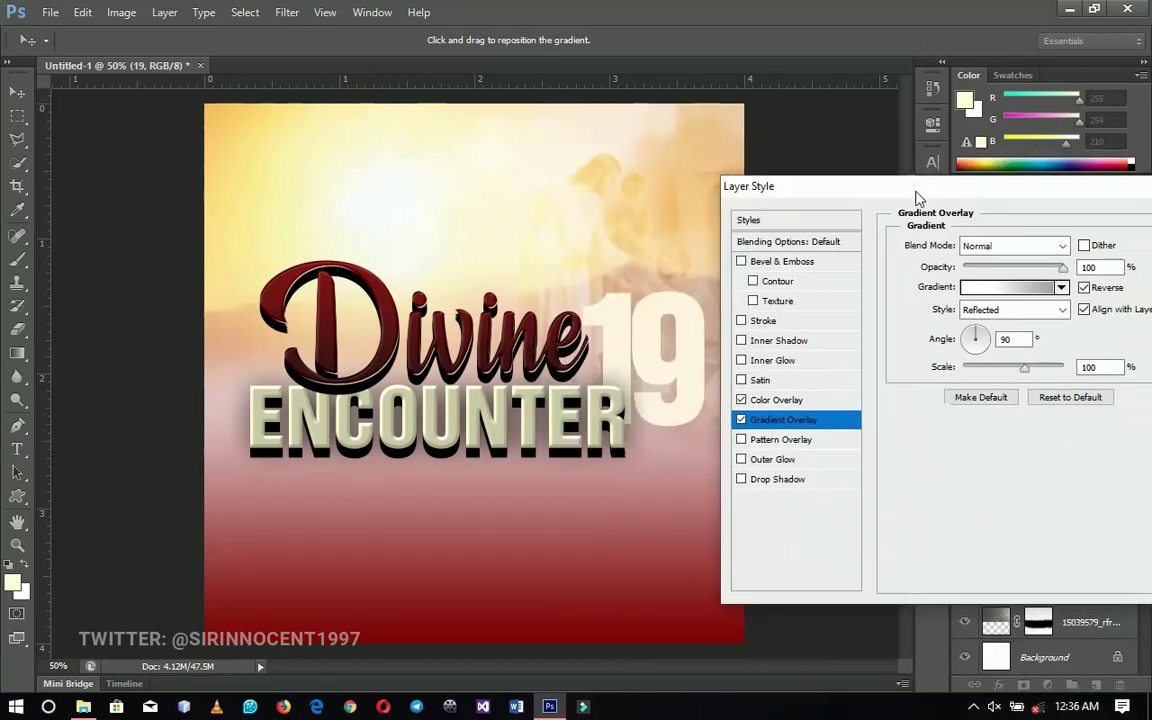
click(786, 480)
drag(978, 368, 982, 368)
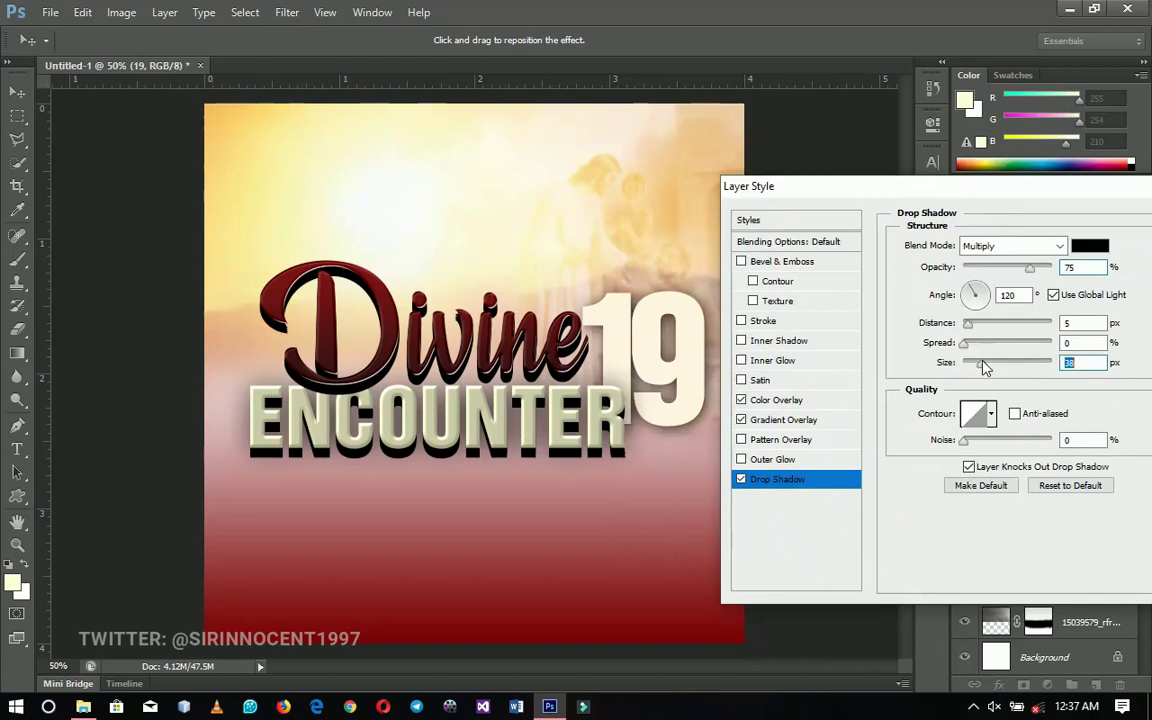
Step: Add a white Inner Shadow to the "19" with Normal blend mode and 100% choke, and apply the layer style
click(785, 341)
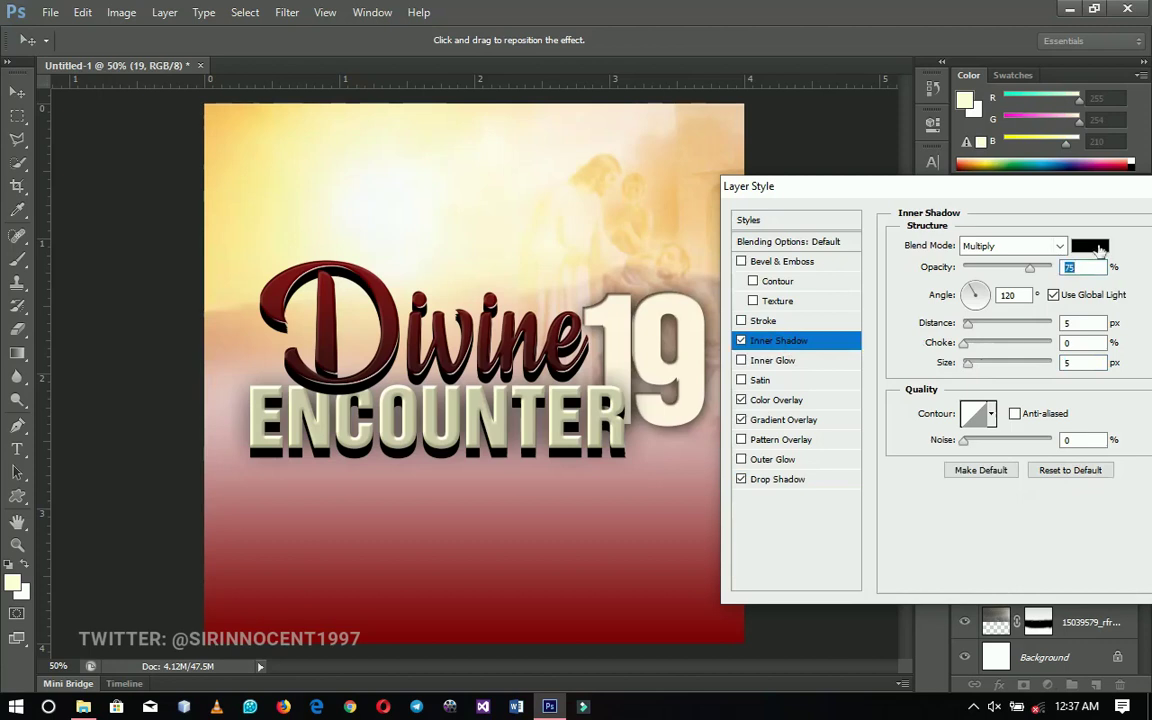
click(1090, 246)
click(679, 319)
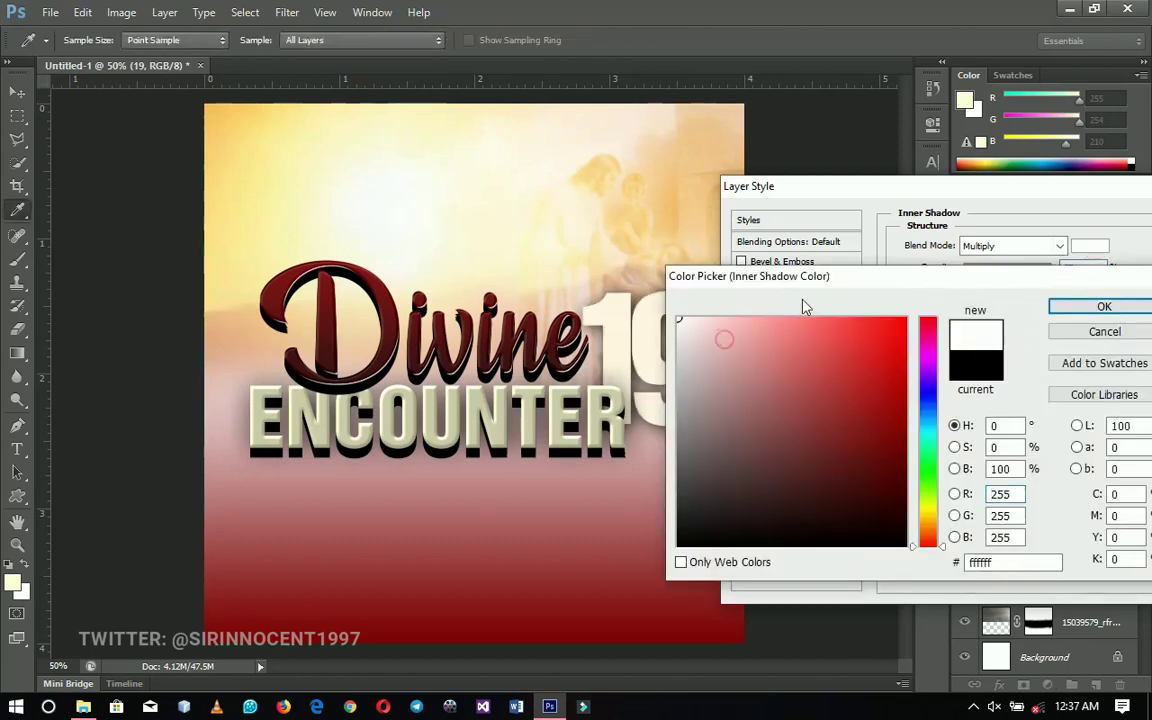
click(1100, 307)
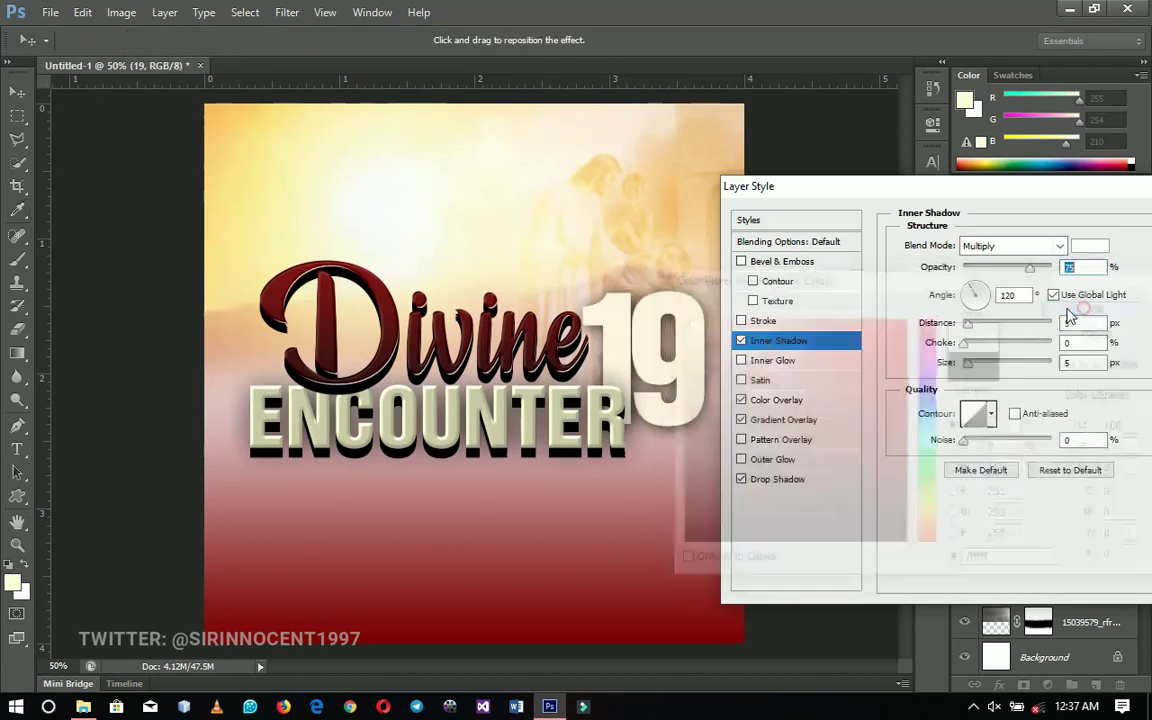
click(1012, 246)
click(996, 263)
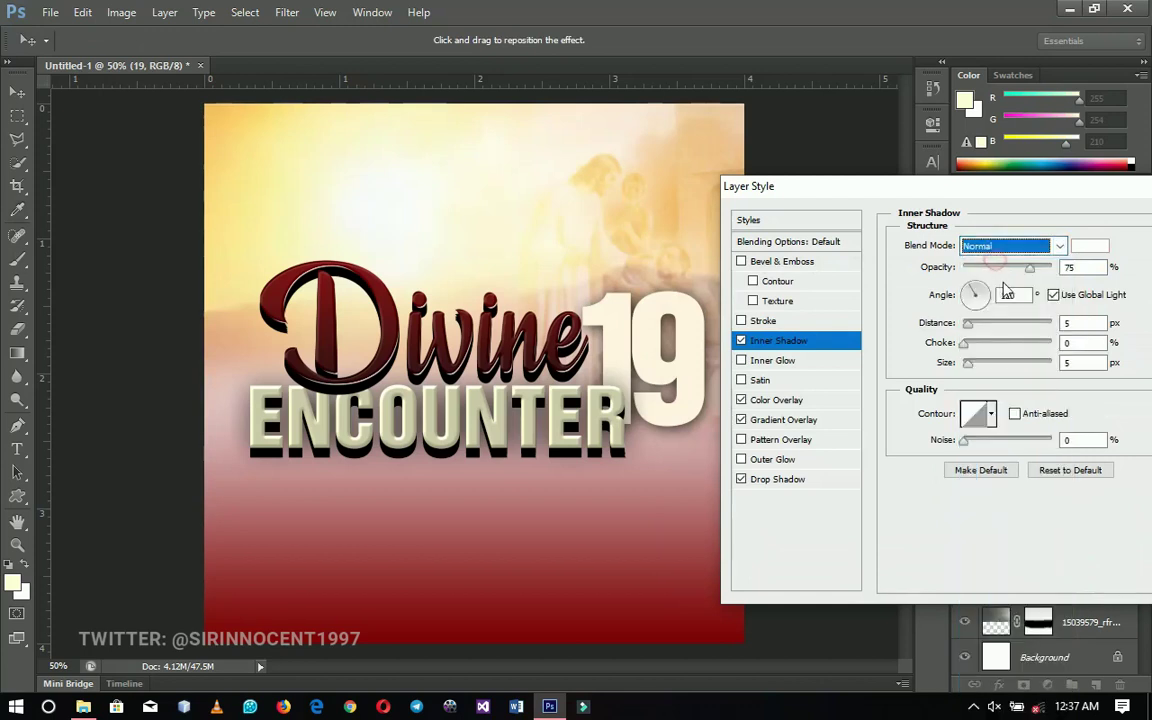
drag(963, 342, 1051, 342)
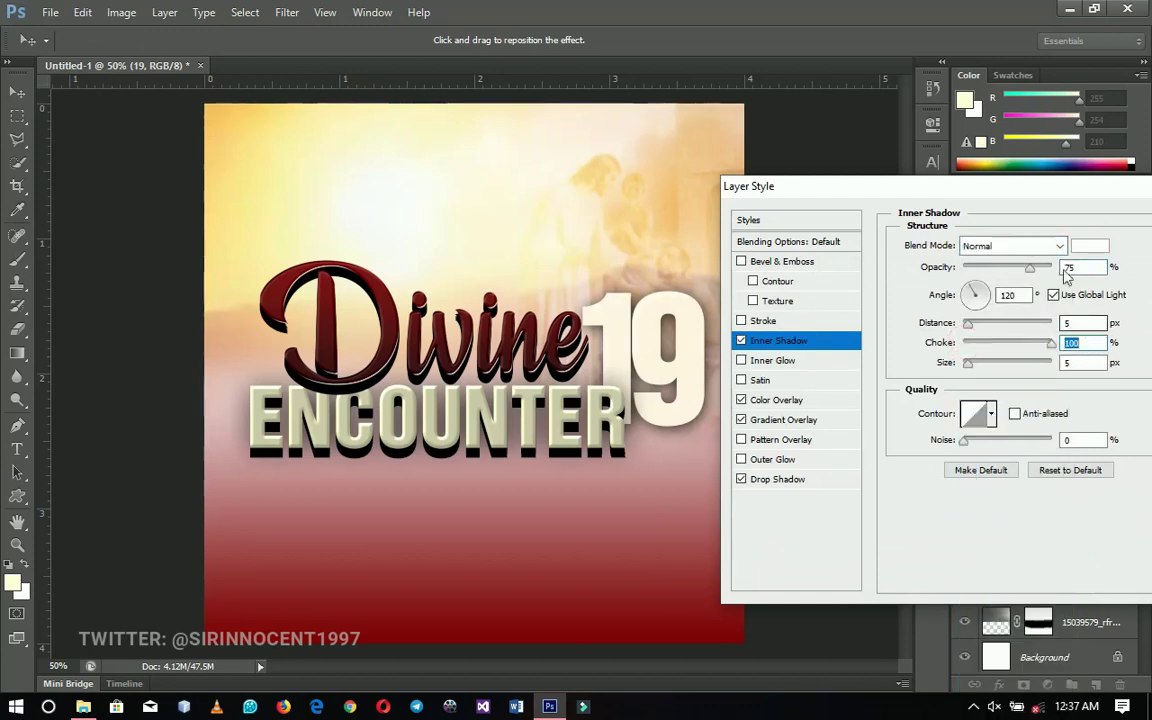
drag(1016, 188, 863, 174)
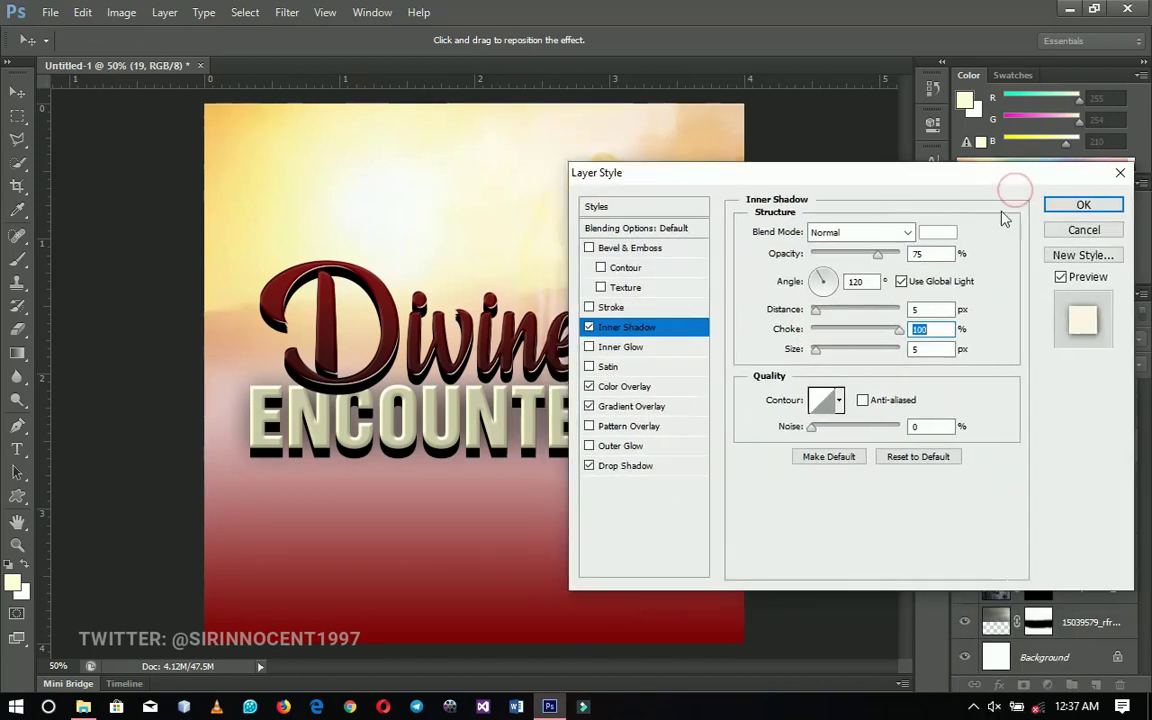
click(1078, 205)
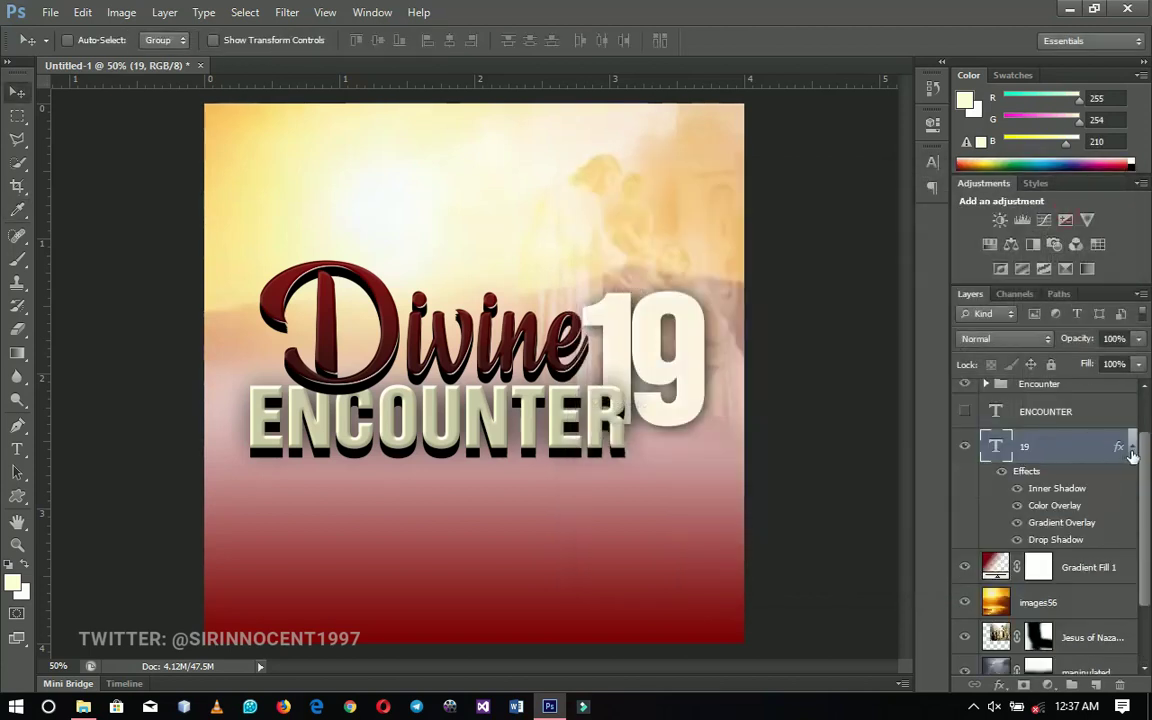
click(1131, 450)
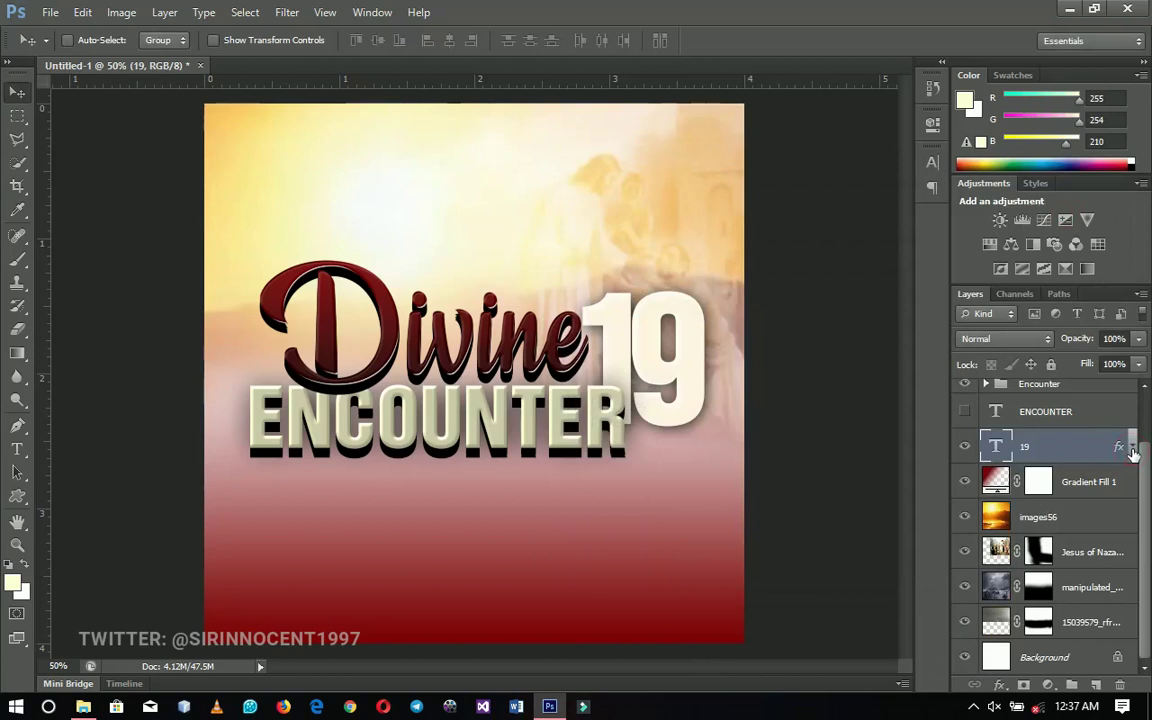
Step: Add a "THEME" text layer above the Divine group, beneath "ENCOUNTER", in Raleway ExtraBold 12 pt and cream #fff0c3
scroll(1132, 452, up, 1)
click(1035, 390)
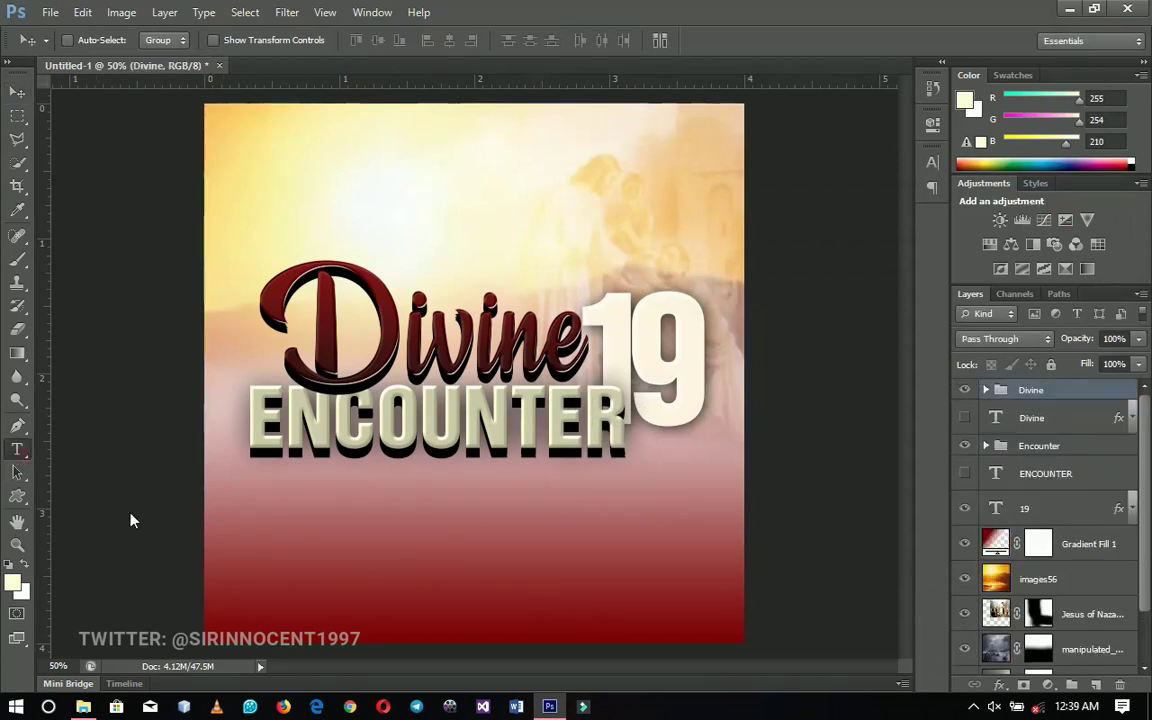
key(t)
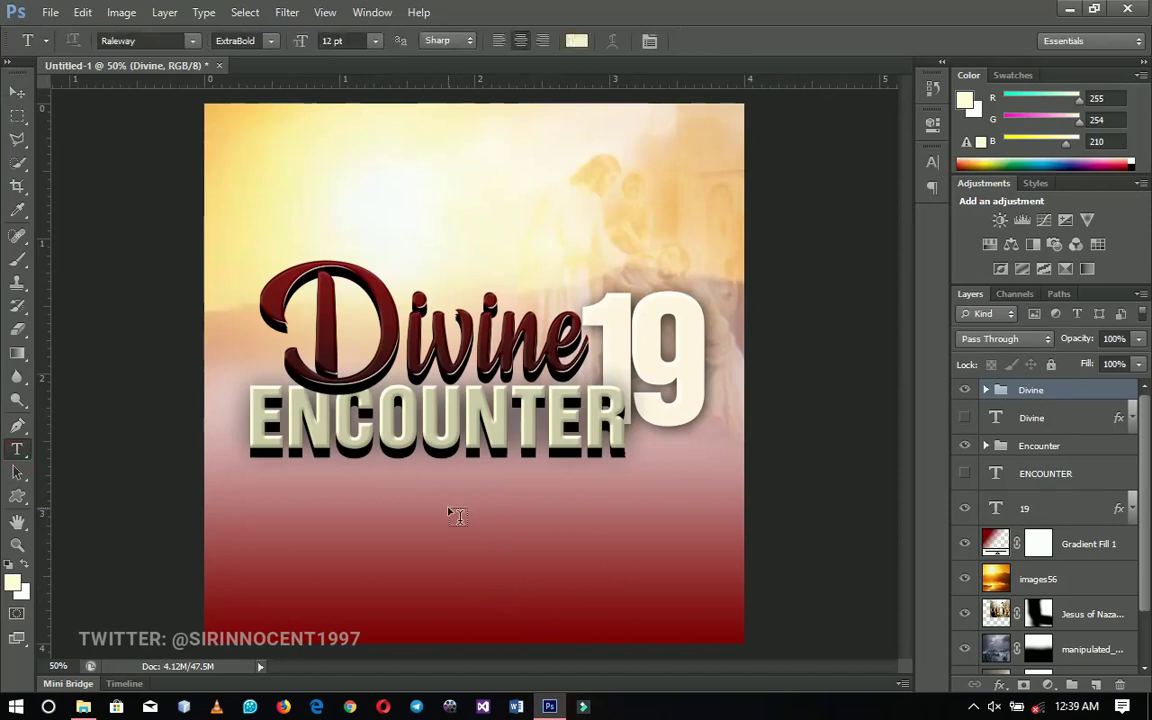
click(441, 505)
text(THEME)
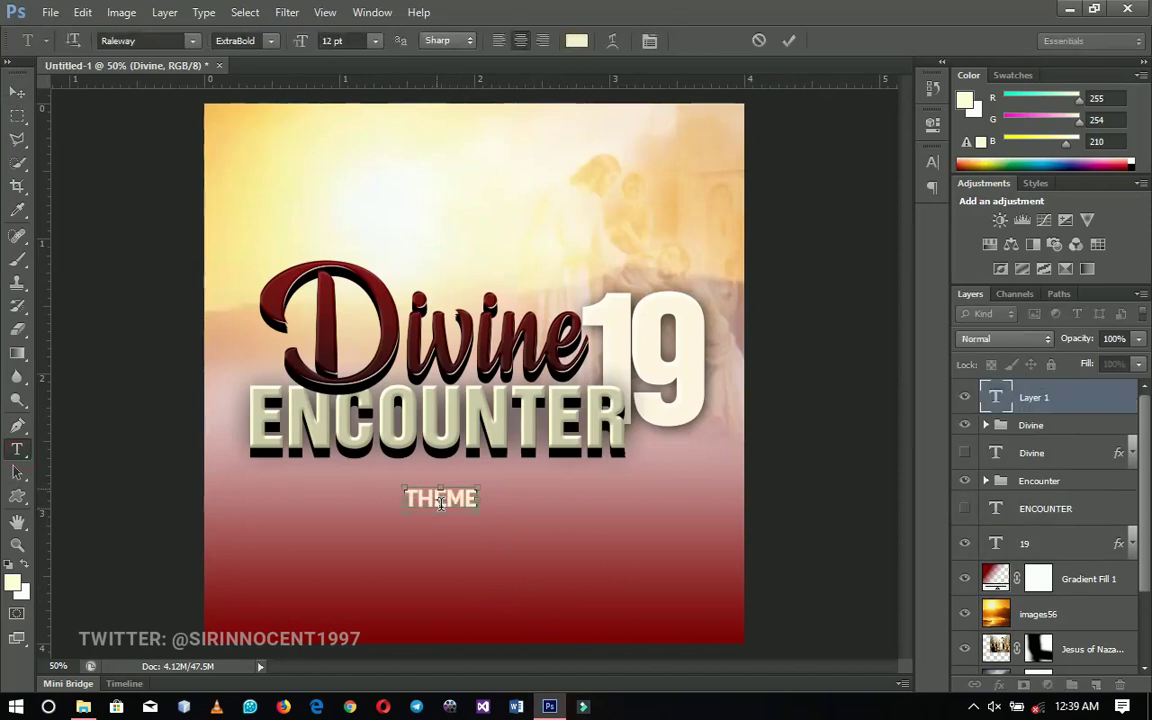
key(ctrl+a)
click(154, 40)
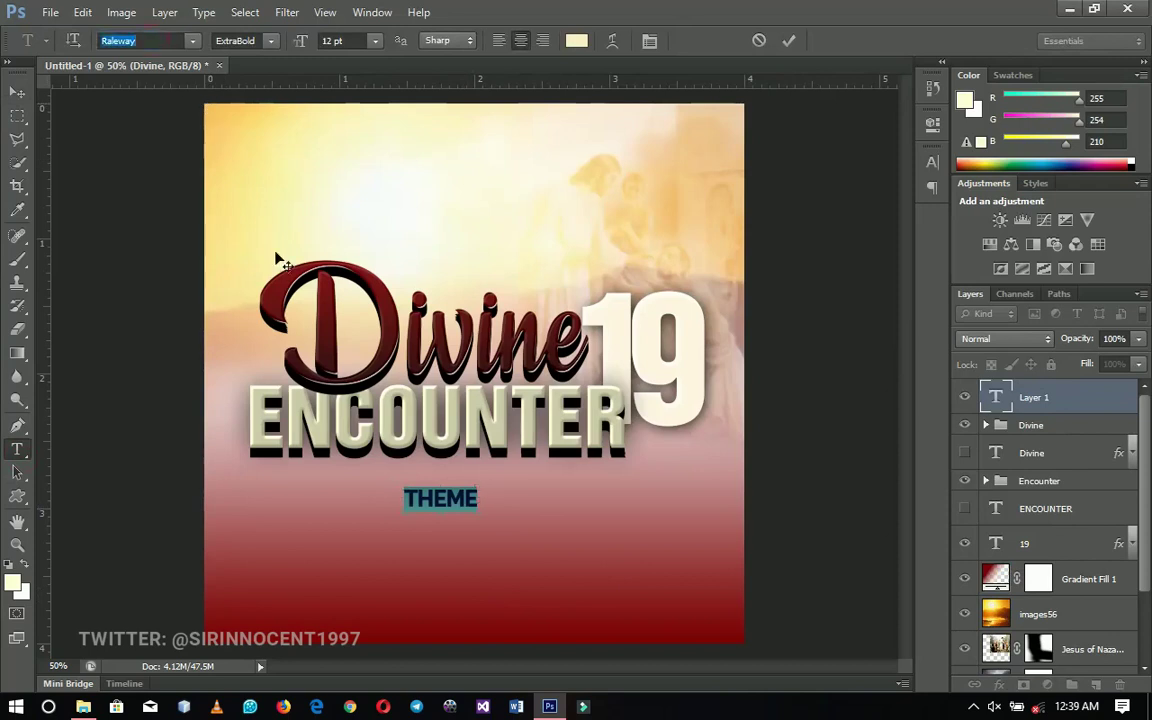
click(576, 40)
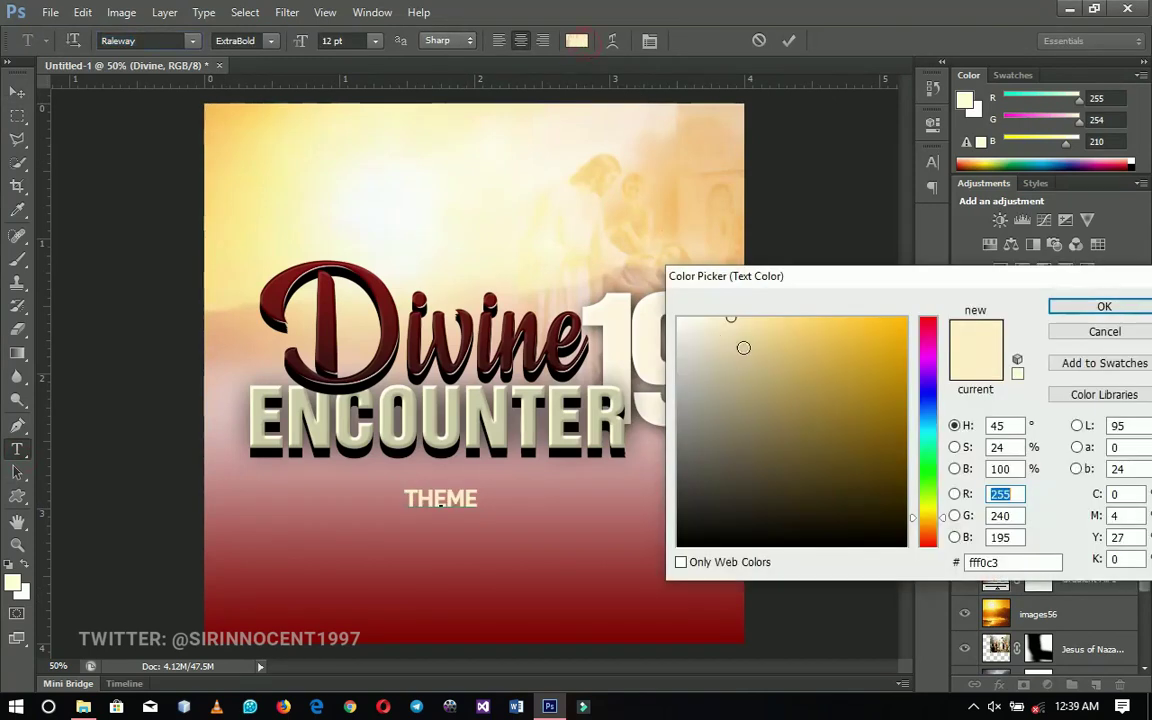
click(1095, 305)
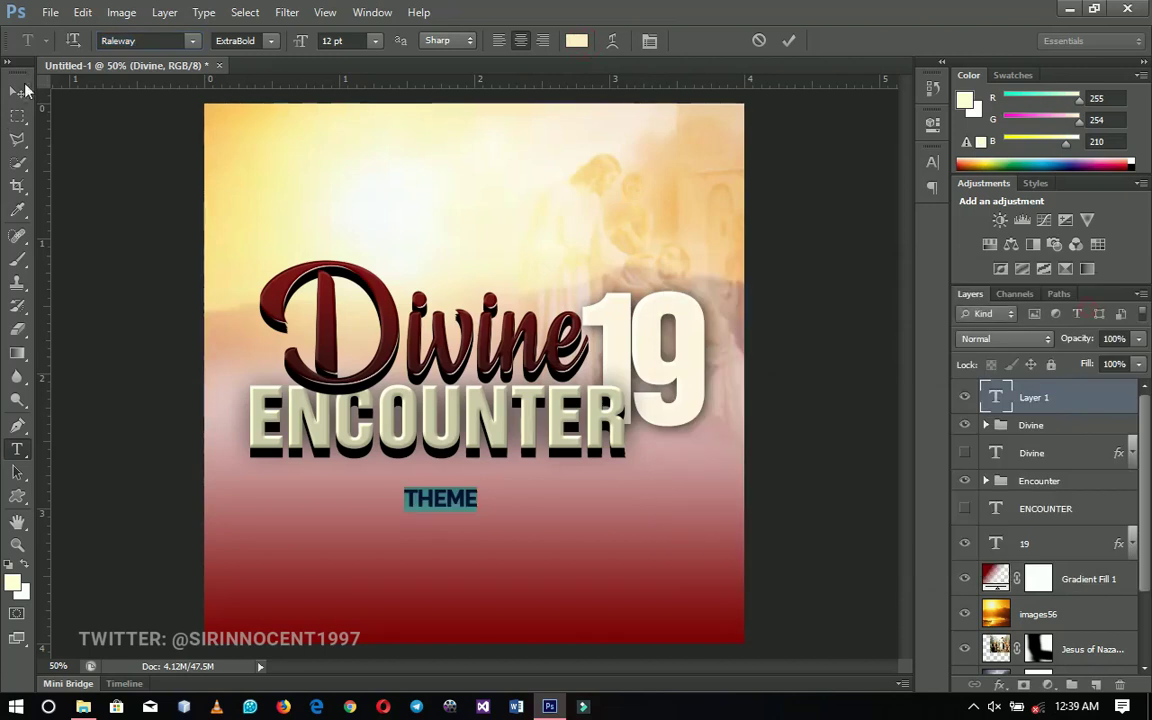
Step: Center the "THEME" text horizontally on the canvas
click(17, 91)
key(ctrl+a)
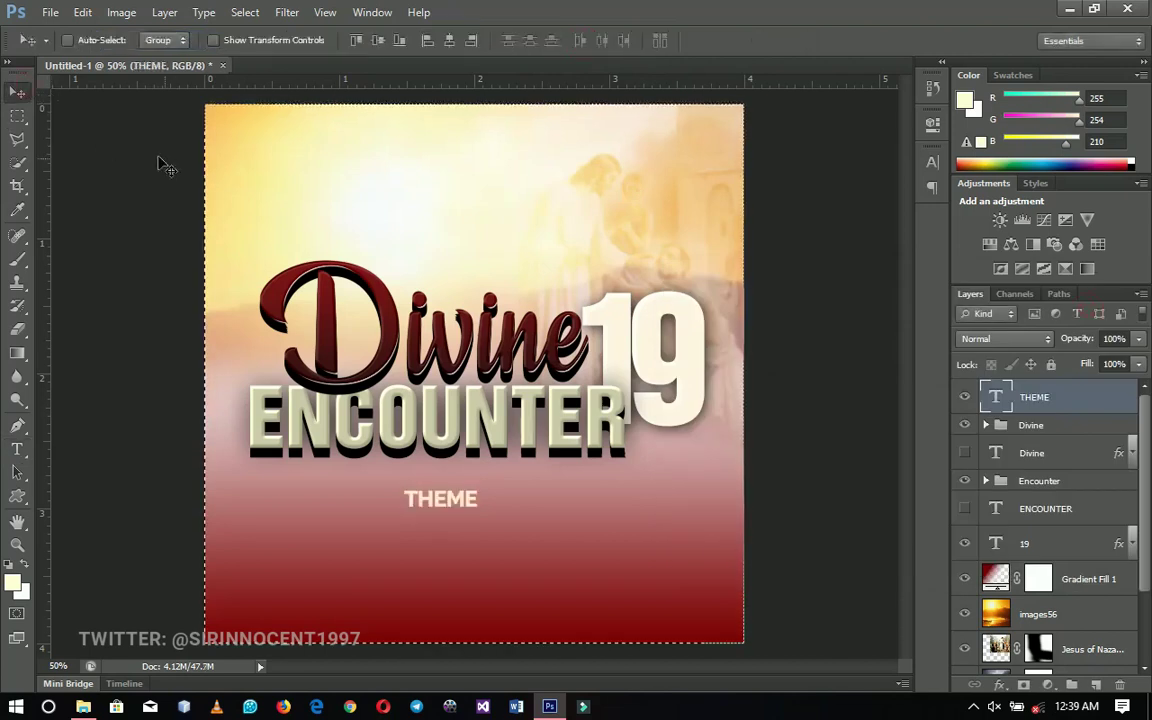
click(449, 40)
key(ctrl+d)
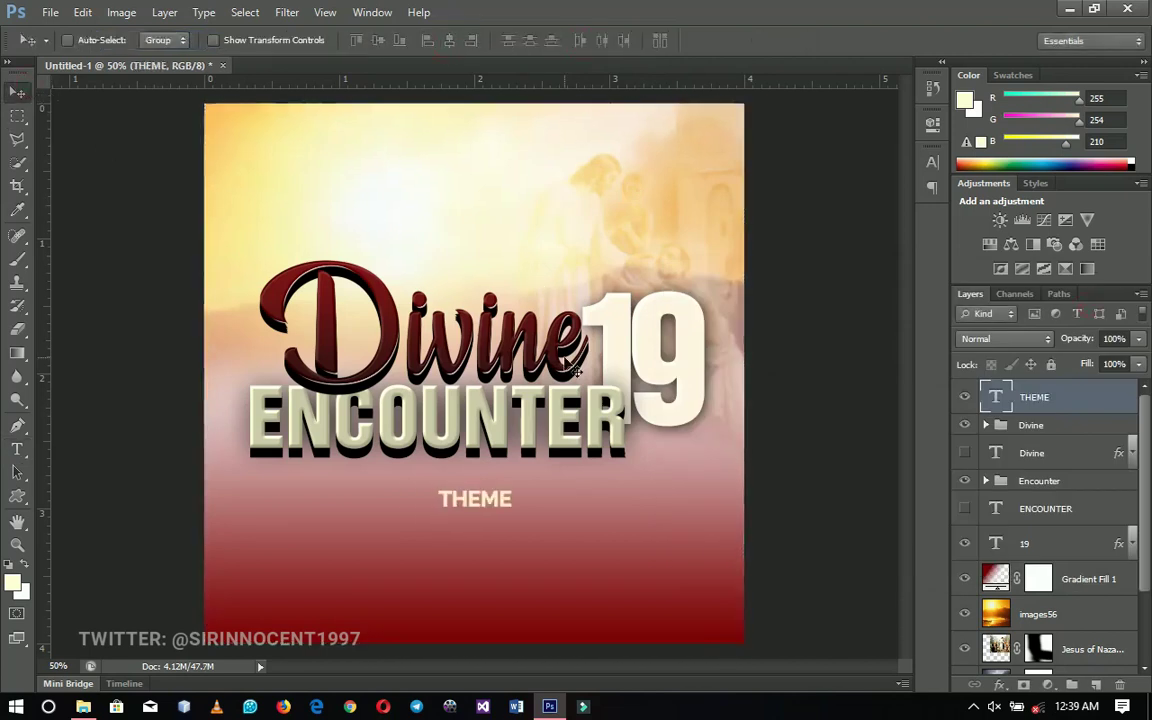
Step: Duplicate the "THEME" text layer, place the copy just beneath it and change its text to "CONSECRATED FOR SERVICE"
key(ctrl+j)
drag(527, 504, 492, 539)
key(t)
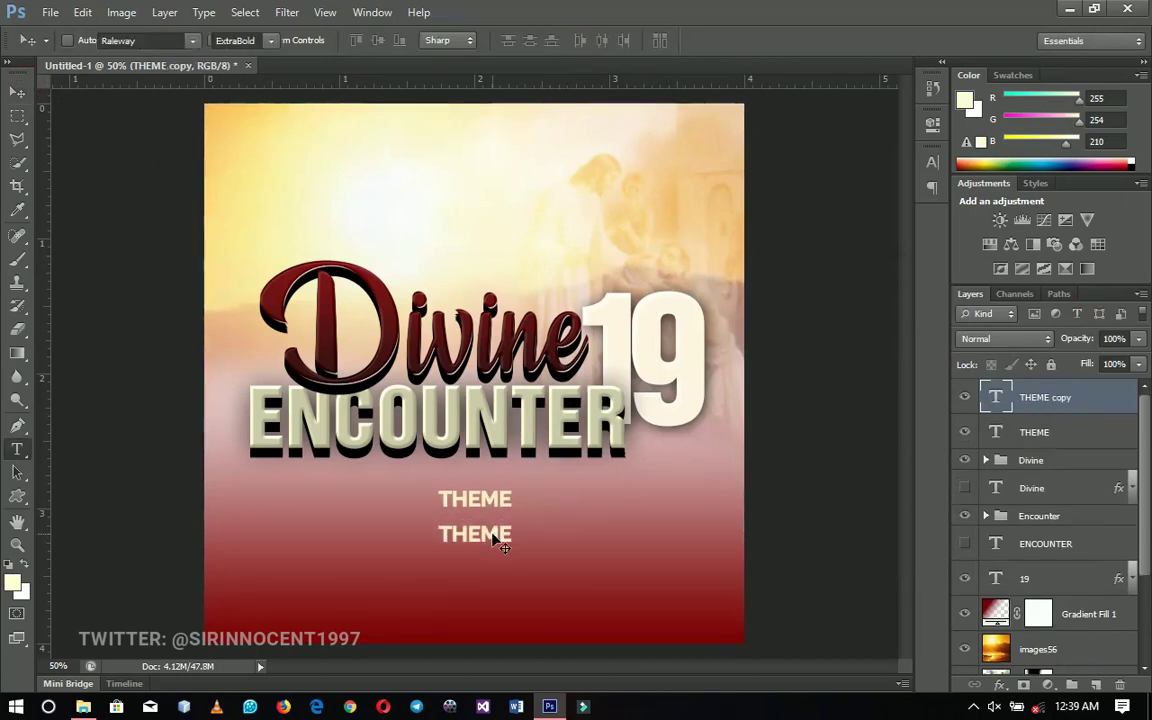
double_click(492, 533)
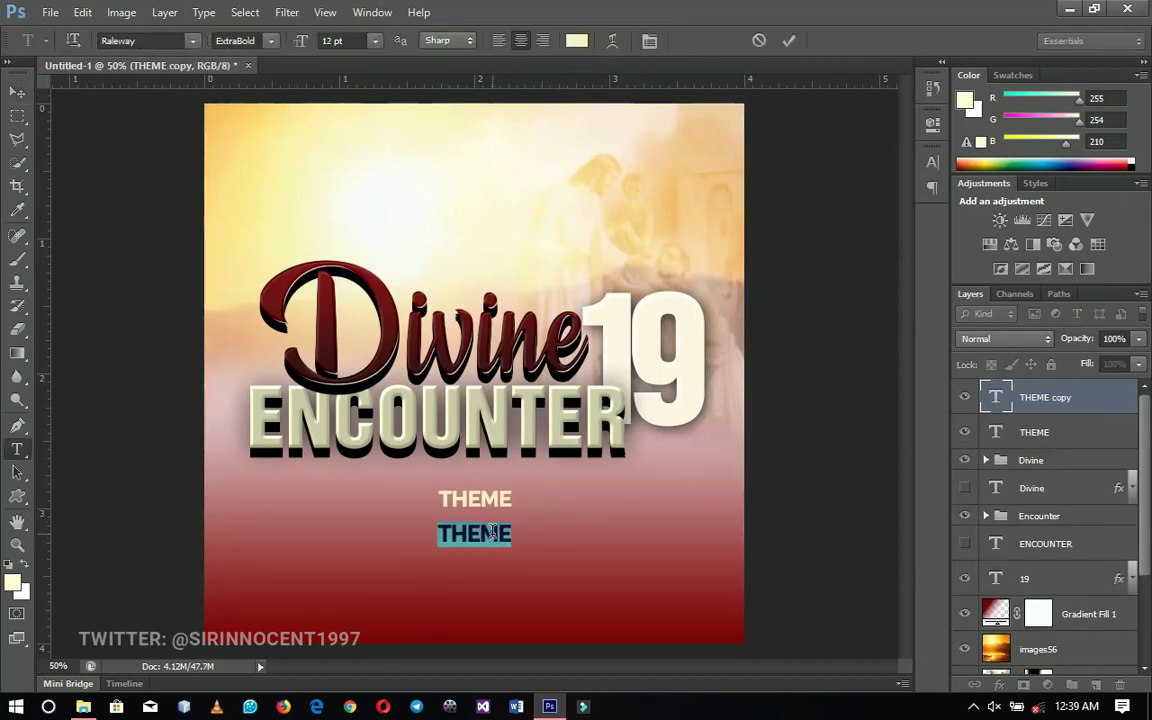
text(CONS)
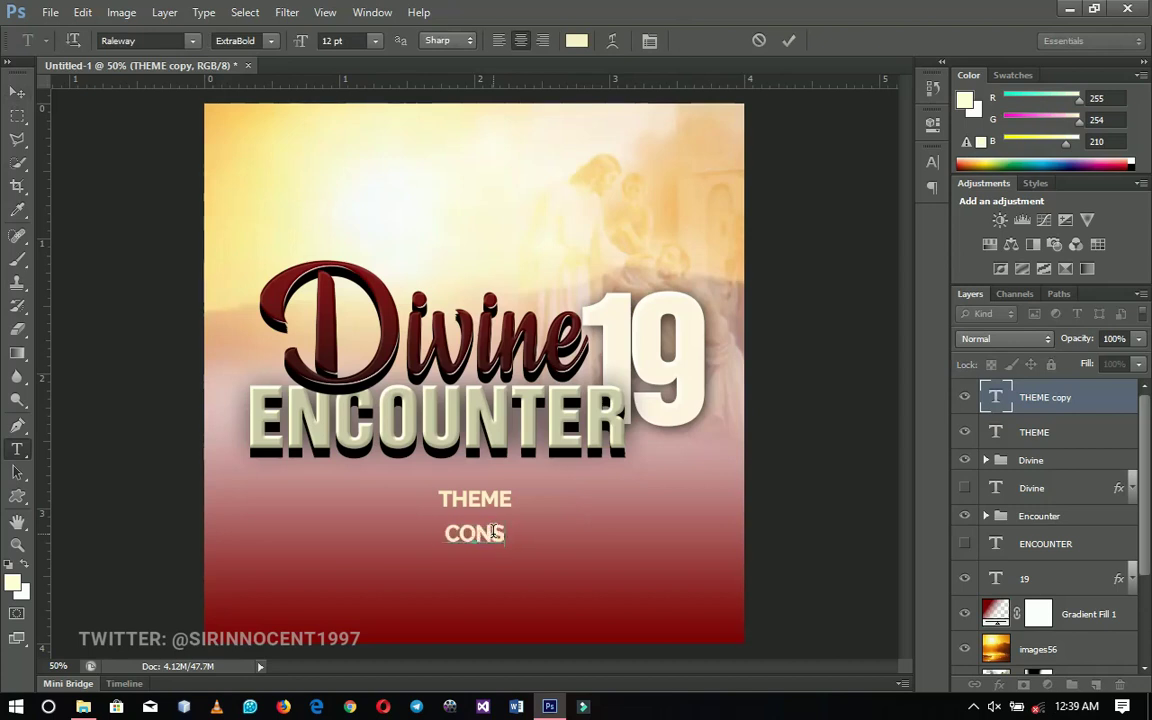
text(ECRATED)
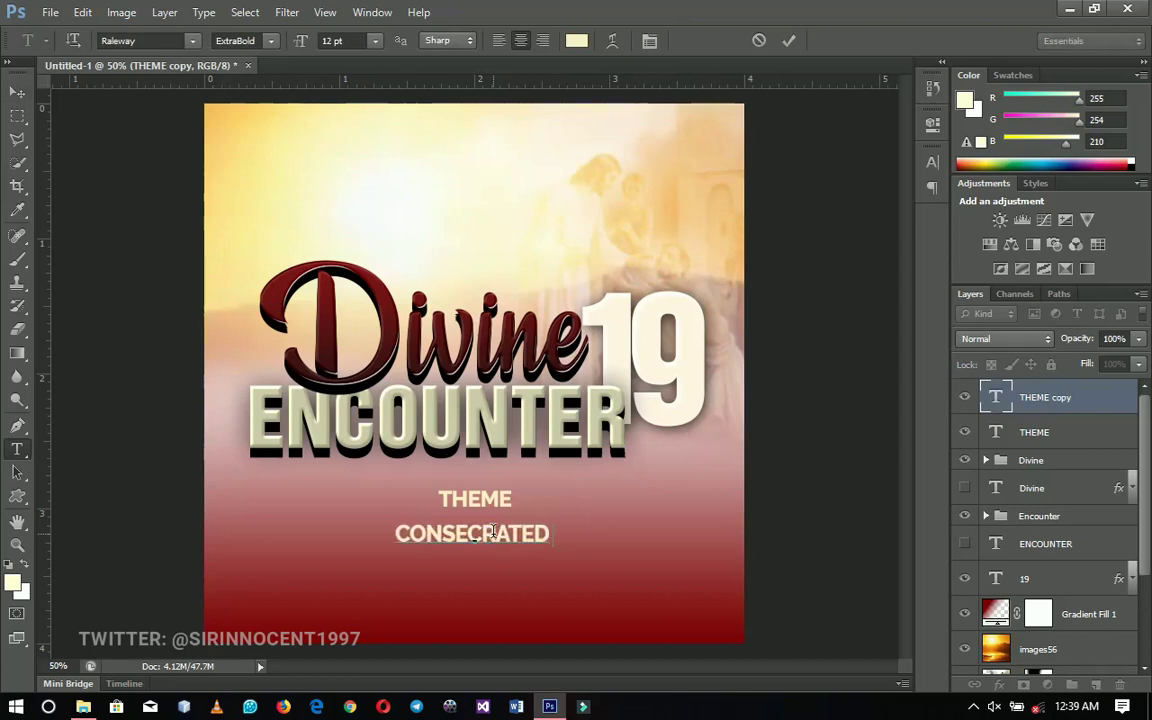
text( FOR SERVICE)
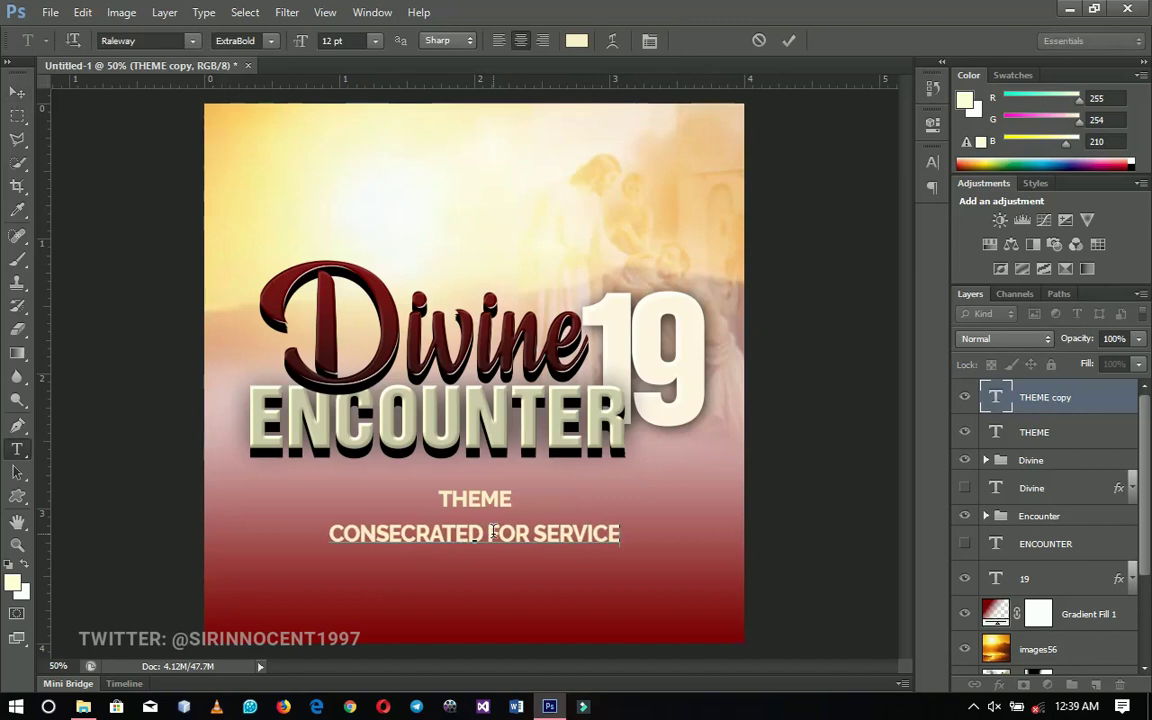
click(17, 92)
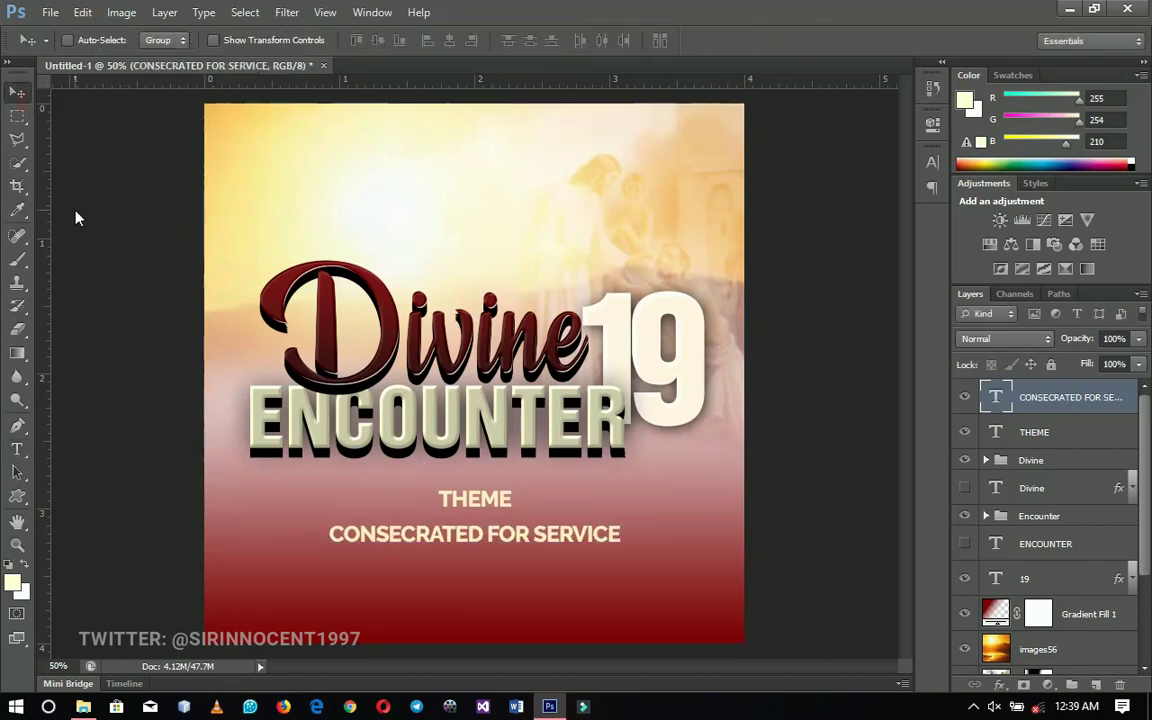
Step: Nudge the "CONSECRATED FOR SERVICE" line up closer to "THEME"
key(Up)
key(Up)
key(Up)
key(Up)
key(Up)
key(Up)
key(Up)
key(Up)
key(Up)
key(Up)
key(Up)
key(Up)
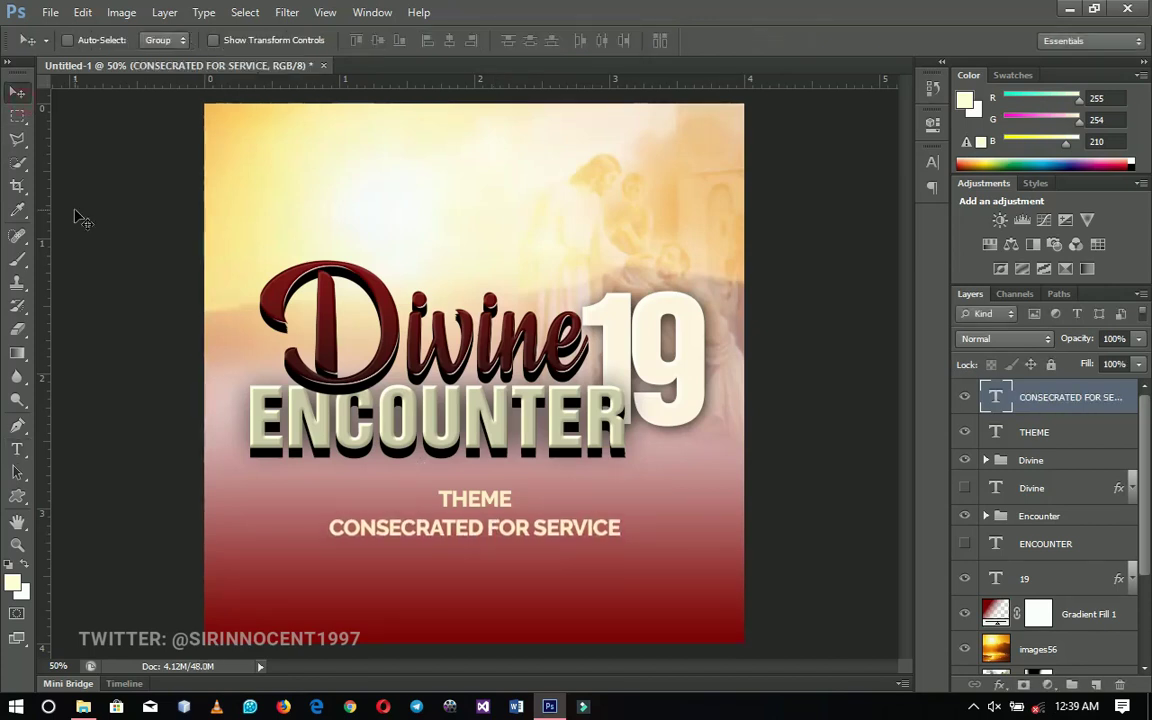
Step: Duplicate the "CONSECRATED FOR SERVICE" line, place the copy directly beneath it and set its font to Akrobat SemiBold
key(ctrl+j)
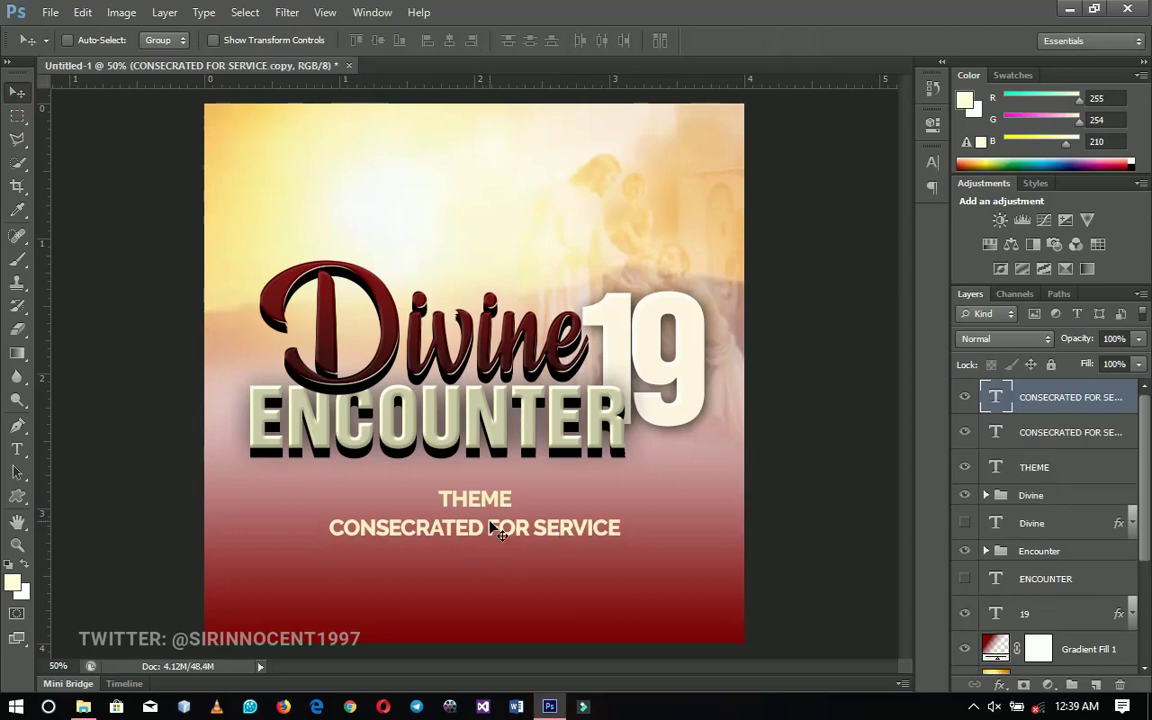
drag(496, 543, 500, 572)
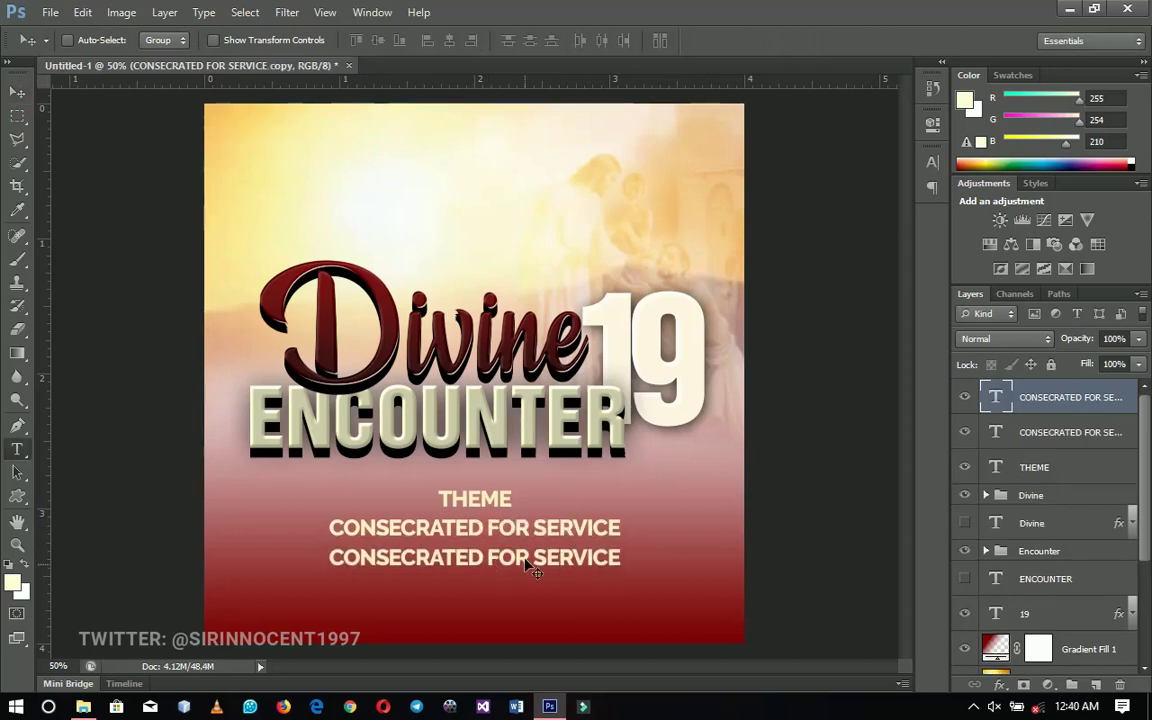
key(t)
triple_click(530, 567)
click(151, 40)
text(Akrobat)
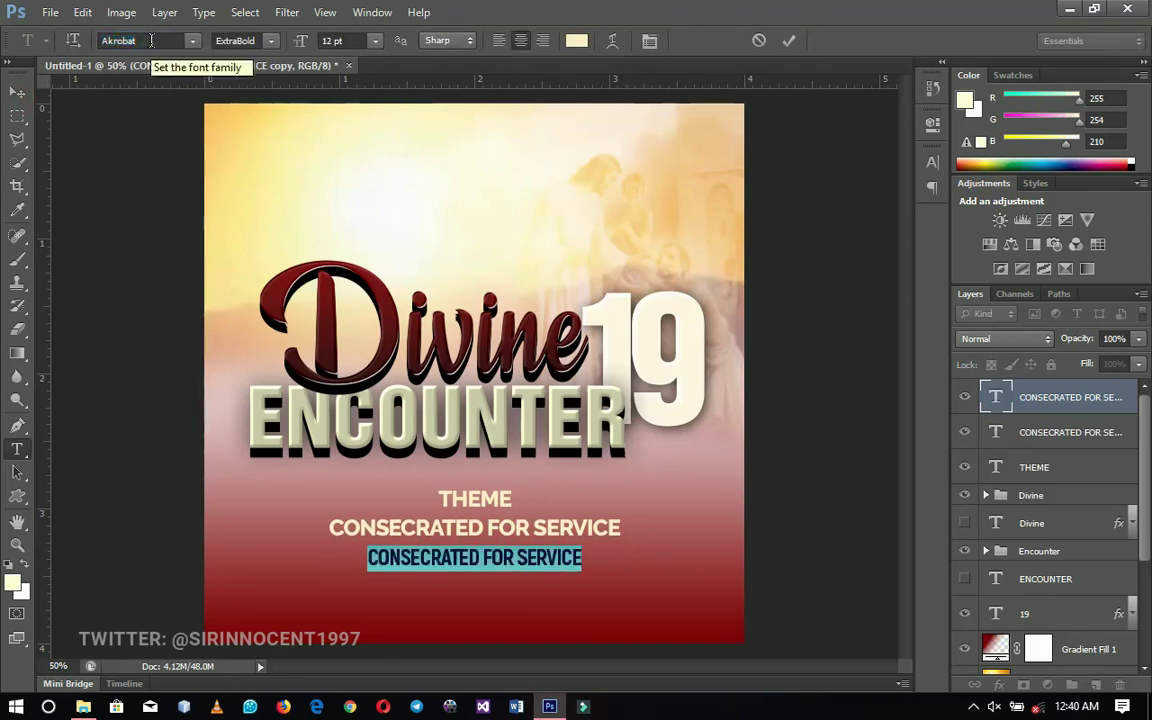
click(270, 40)
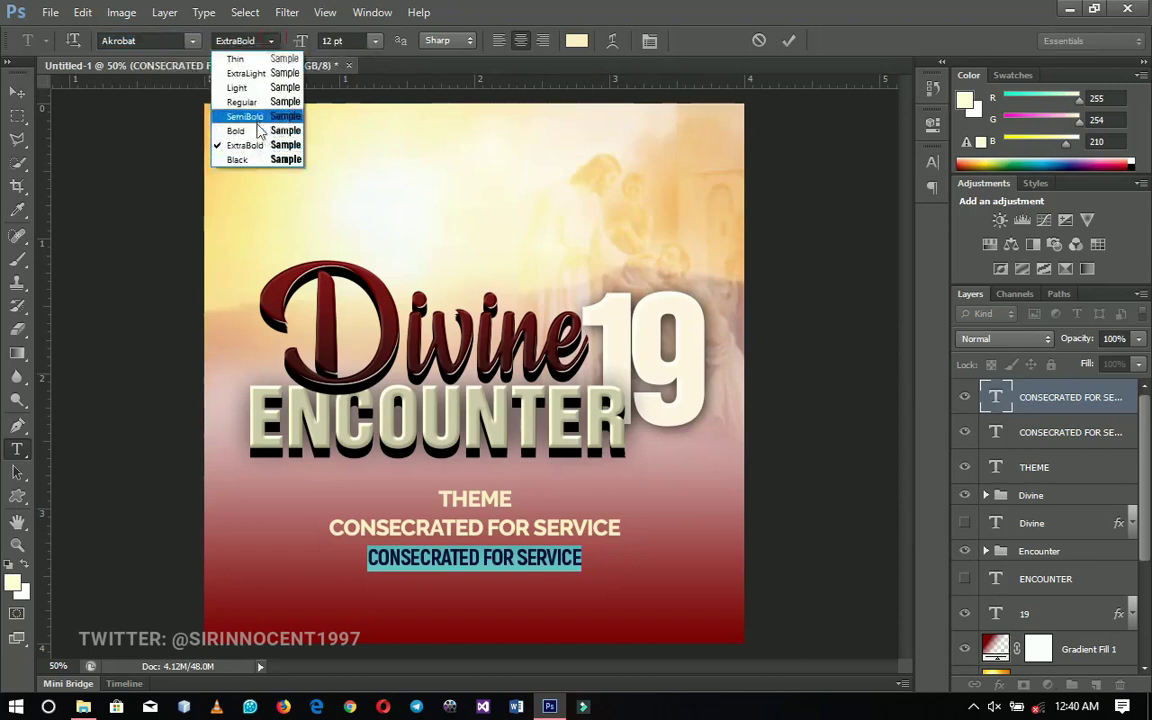
click(257, 119)
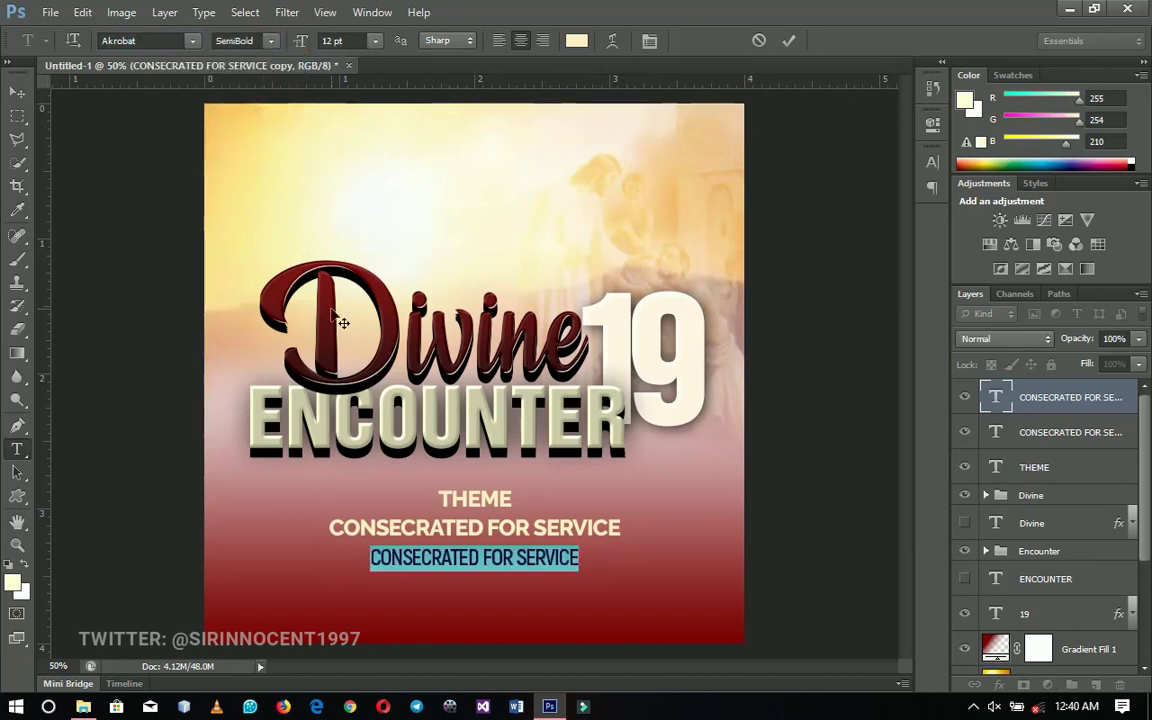
Step: Replace the text of the lowest line with "(2 Timothy 2:20-21)"
key(BackSpace)
text(2)
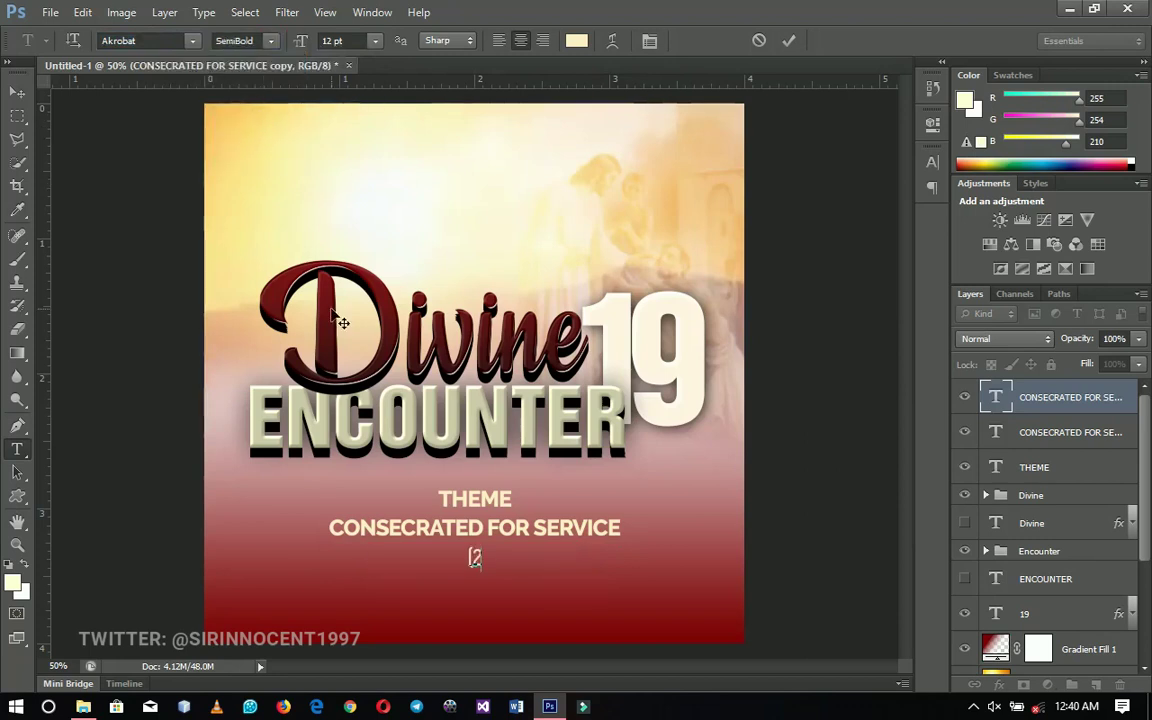
text( Timo)
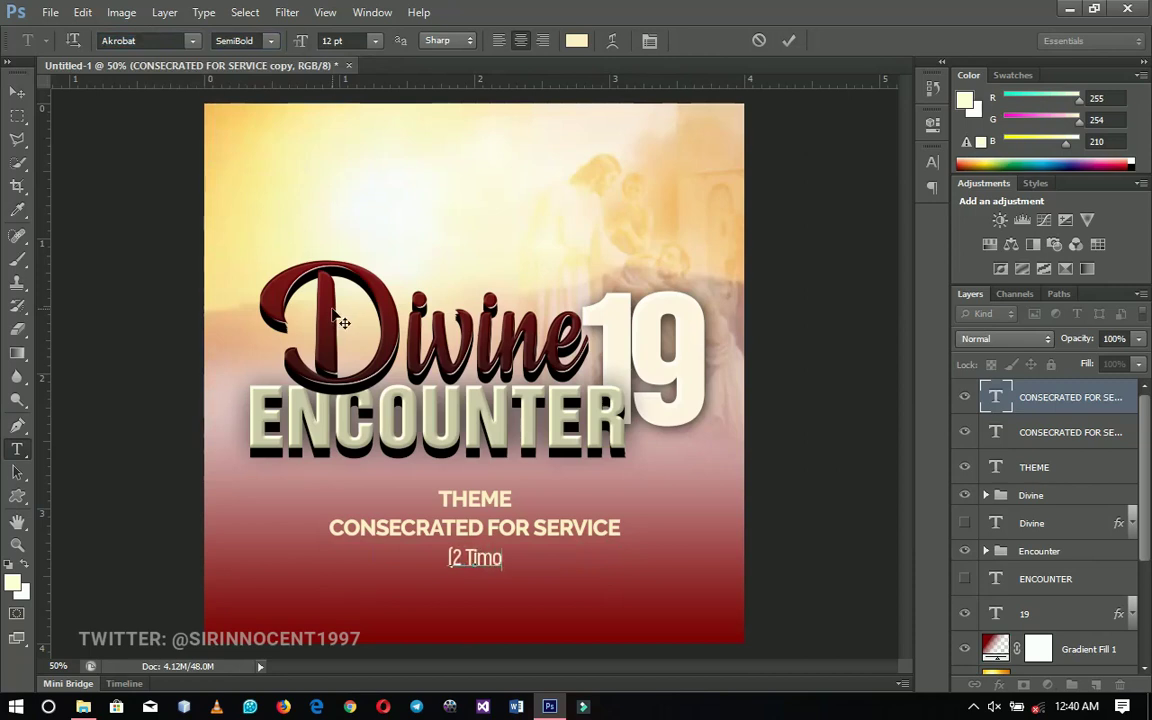
text(thy 2:20)
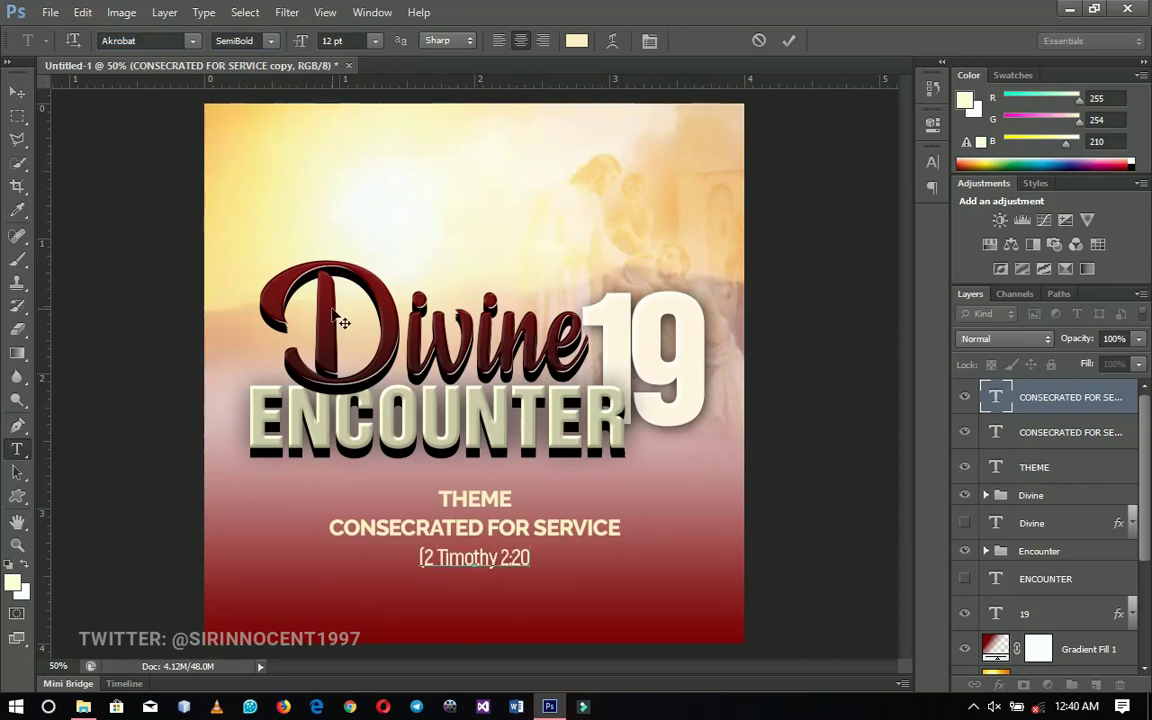
text(-21)
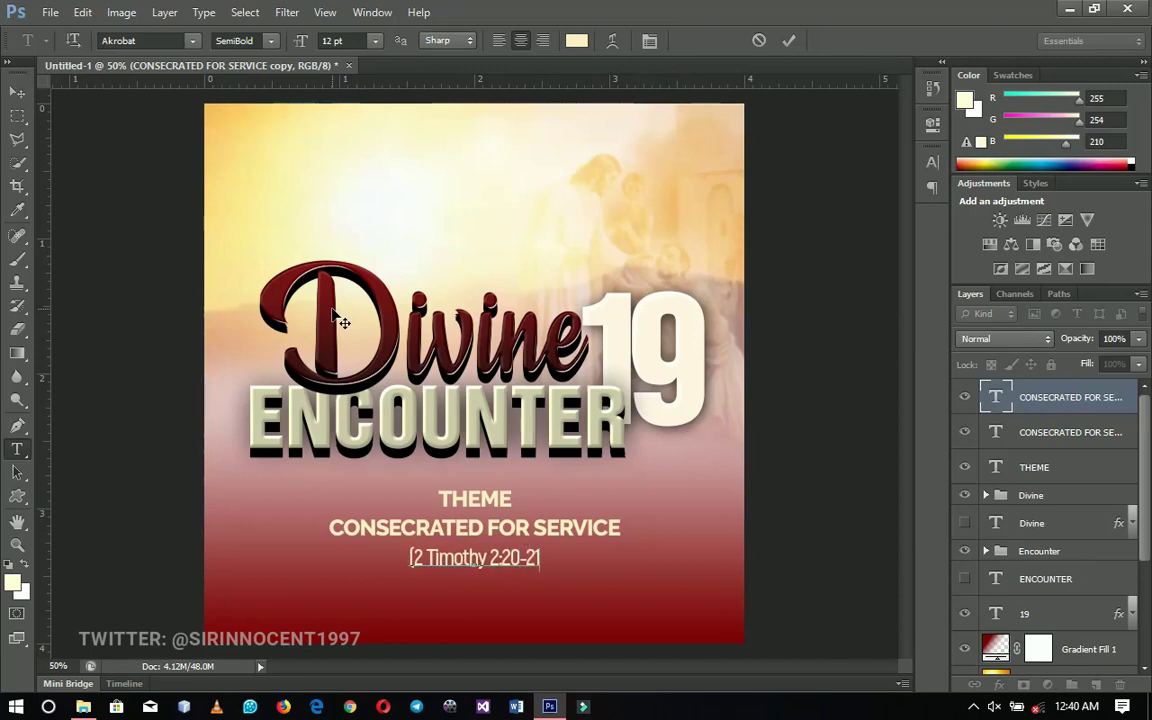
text())
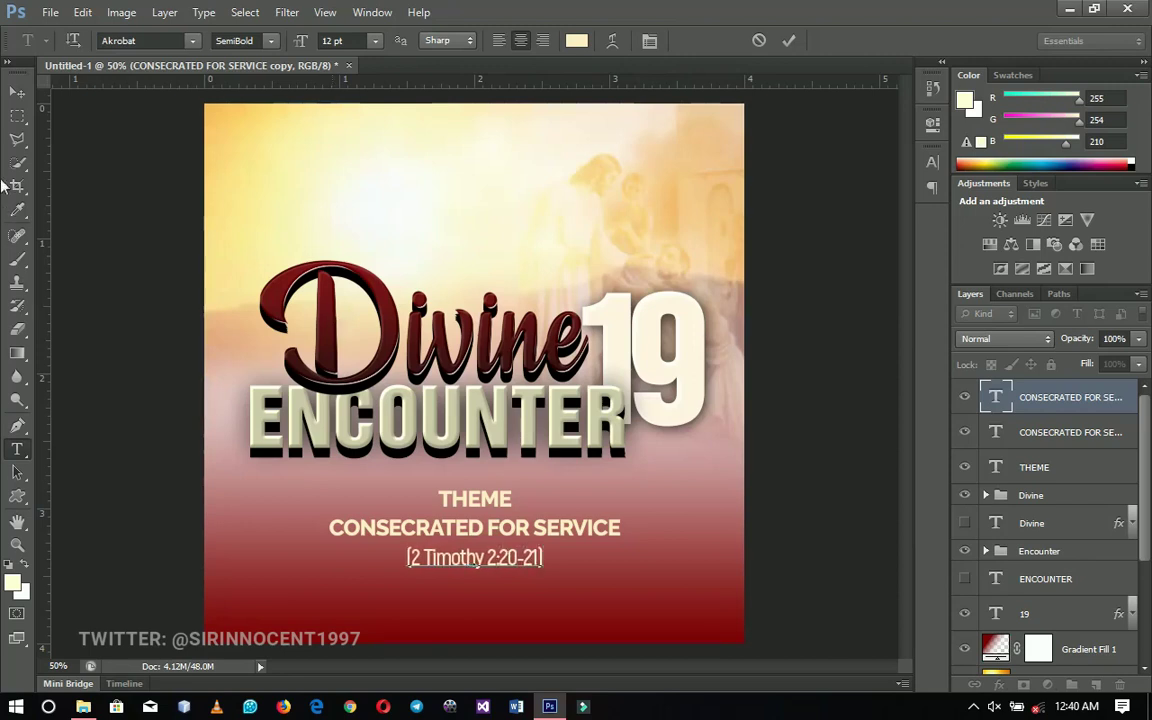
click(17, 92)
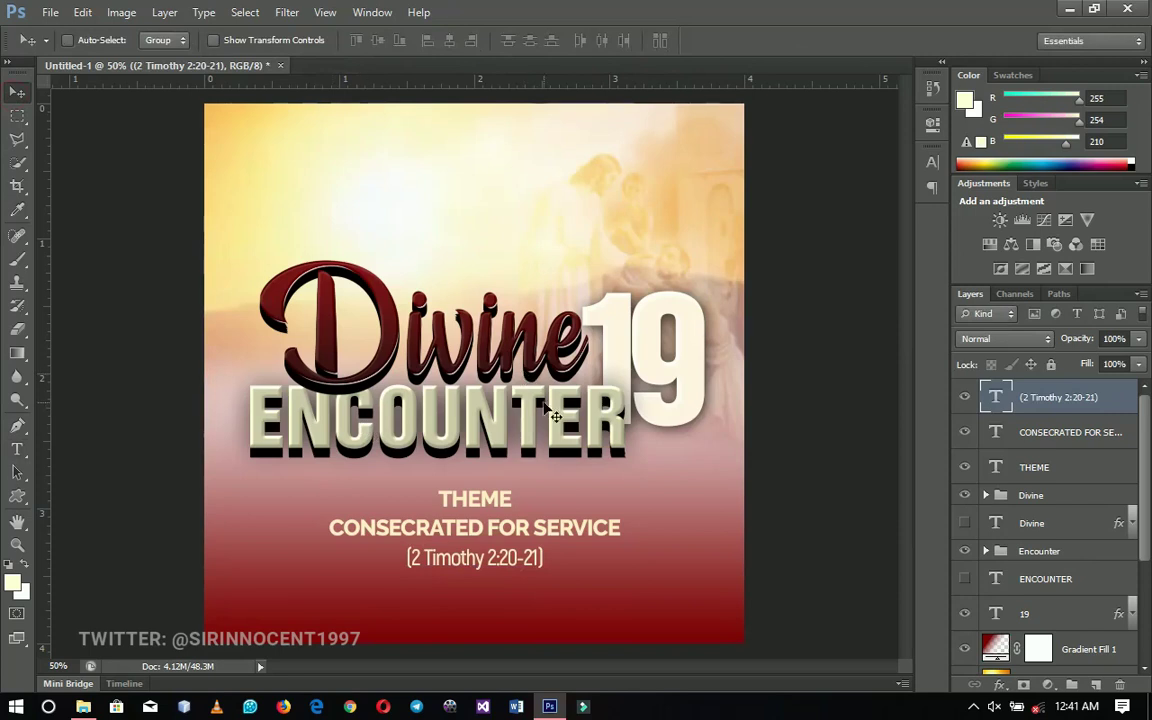
Step: Tighten the spacing around the middle line by nudging "(2 Timothy 2:20-21)" slightly up and "THEME" slightly down
right_click(497, 562)
click(558, 574)
key(Up)
key(Up)
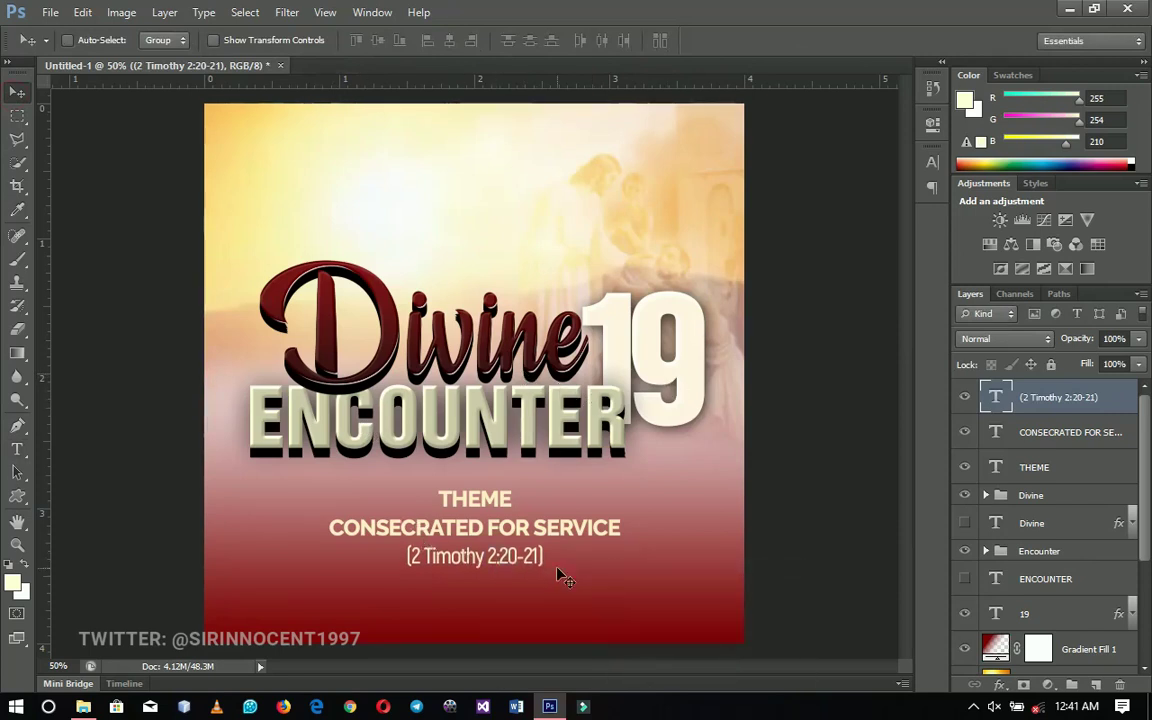
right_click(501, 499)
click(520, 510)
key(Down)
key(Down)
key(Down)
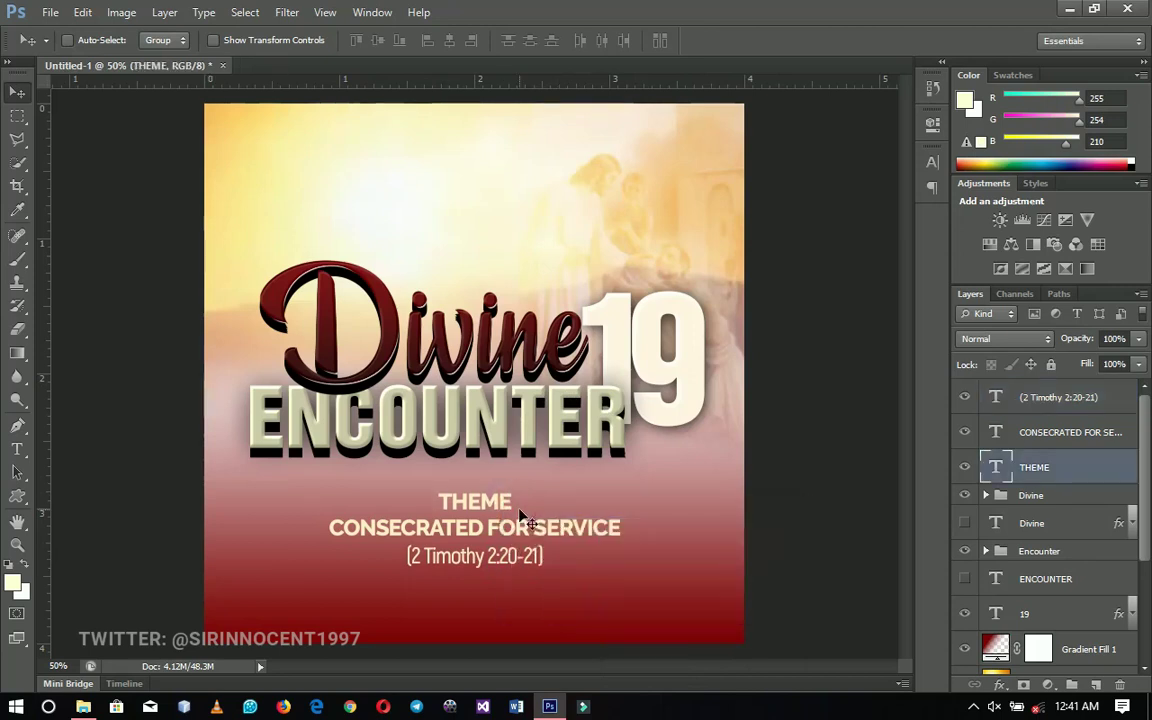
Step: Draw a rounded rectangle about 678 x 82 px with a 50 px radius beneath the verse and bring its layer to the front
click(17, 497)
click(90, 510)
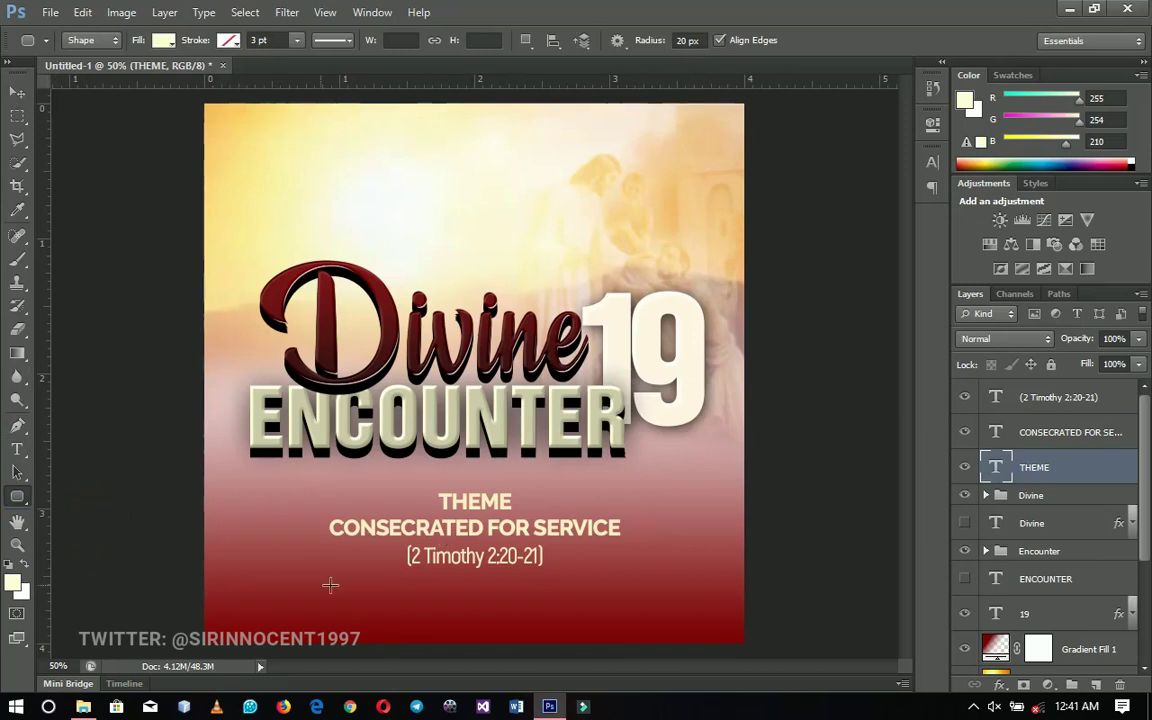
click(703, 41)
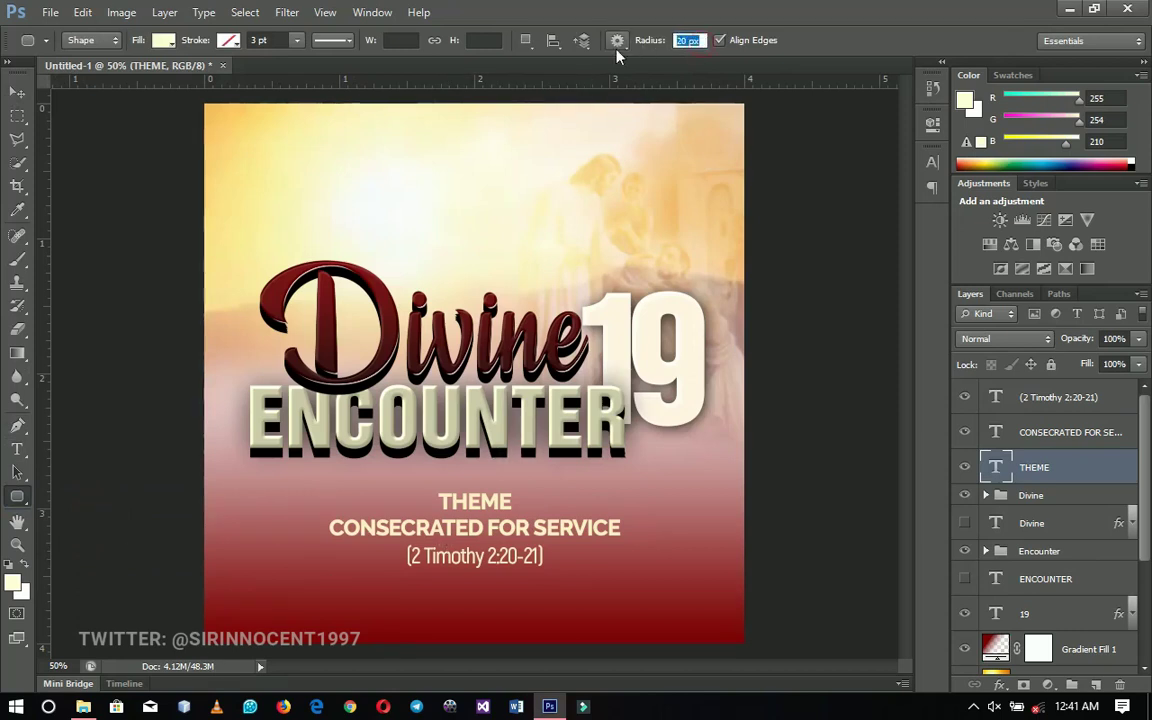
text(50)
drag(353, 588, 657, 623)
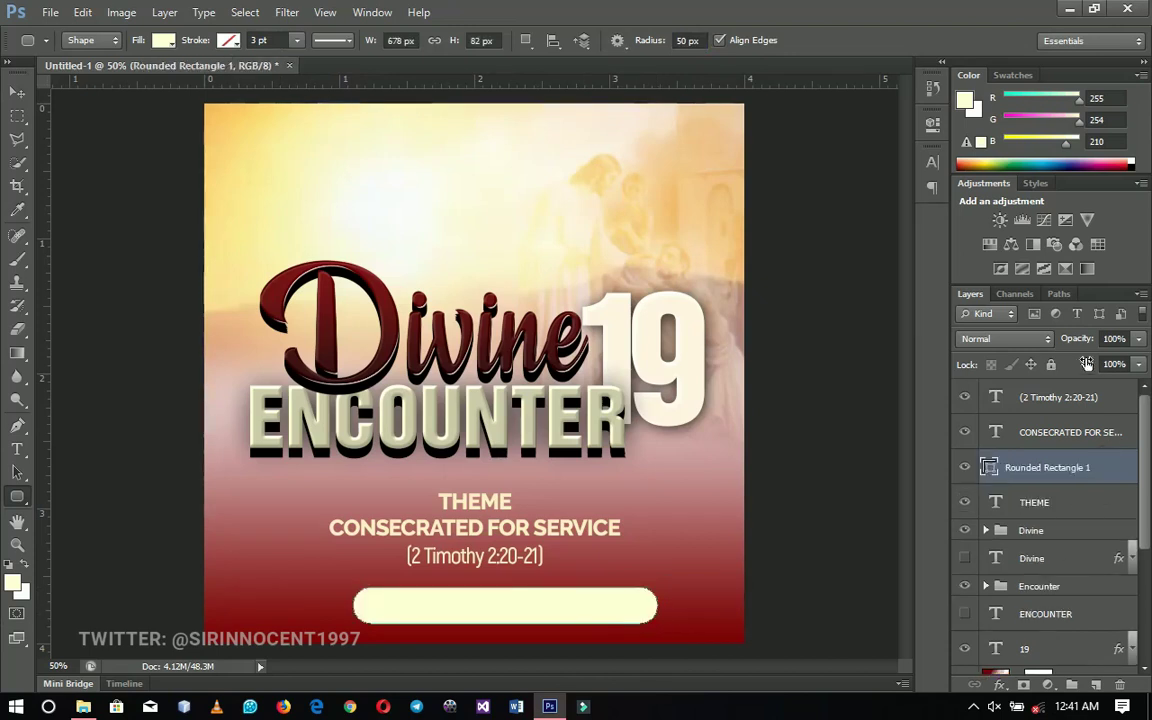
key(ctrl+shift+bracketright)
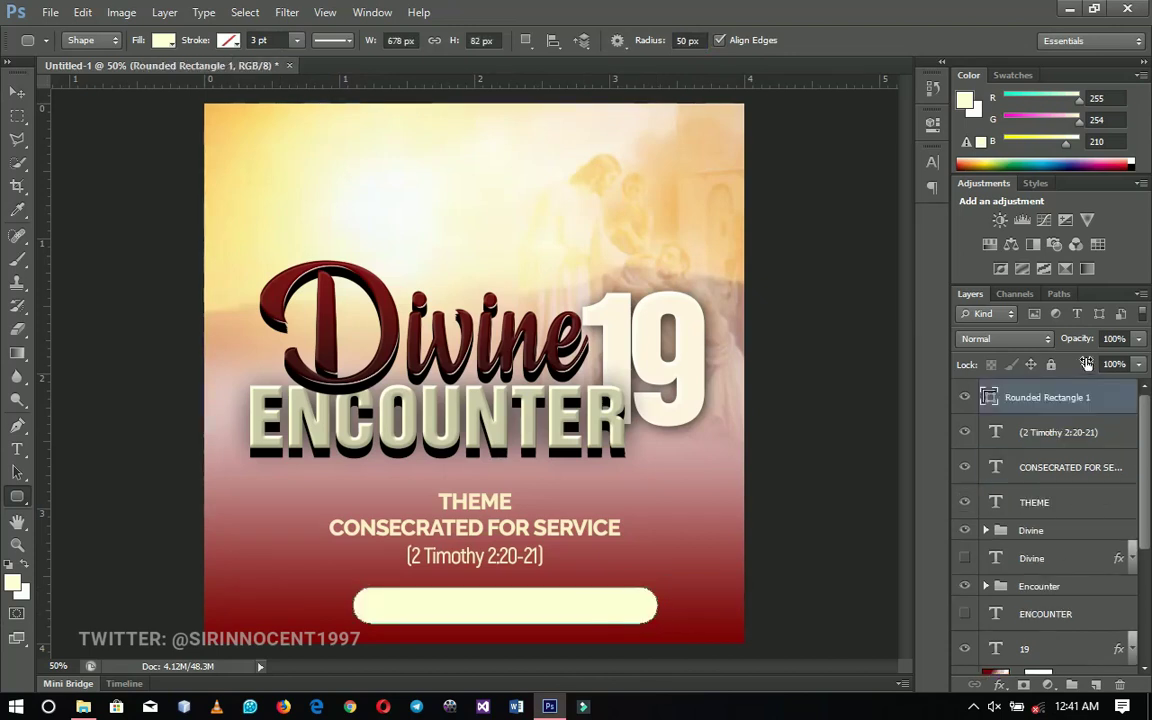
Step: Set the rounded rectangle's fill to 0% and add a 3 px off-white outside Stroke
drag(1086, 364, 941, 336)
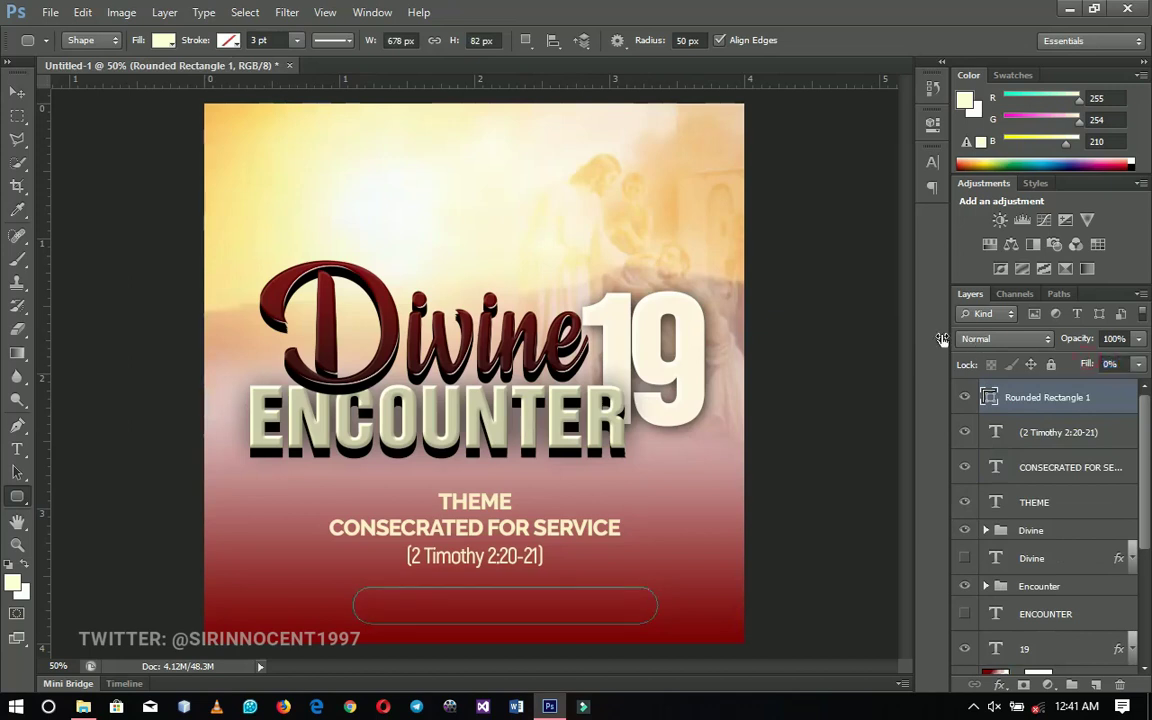
right_click(1058, 403)
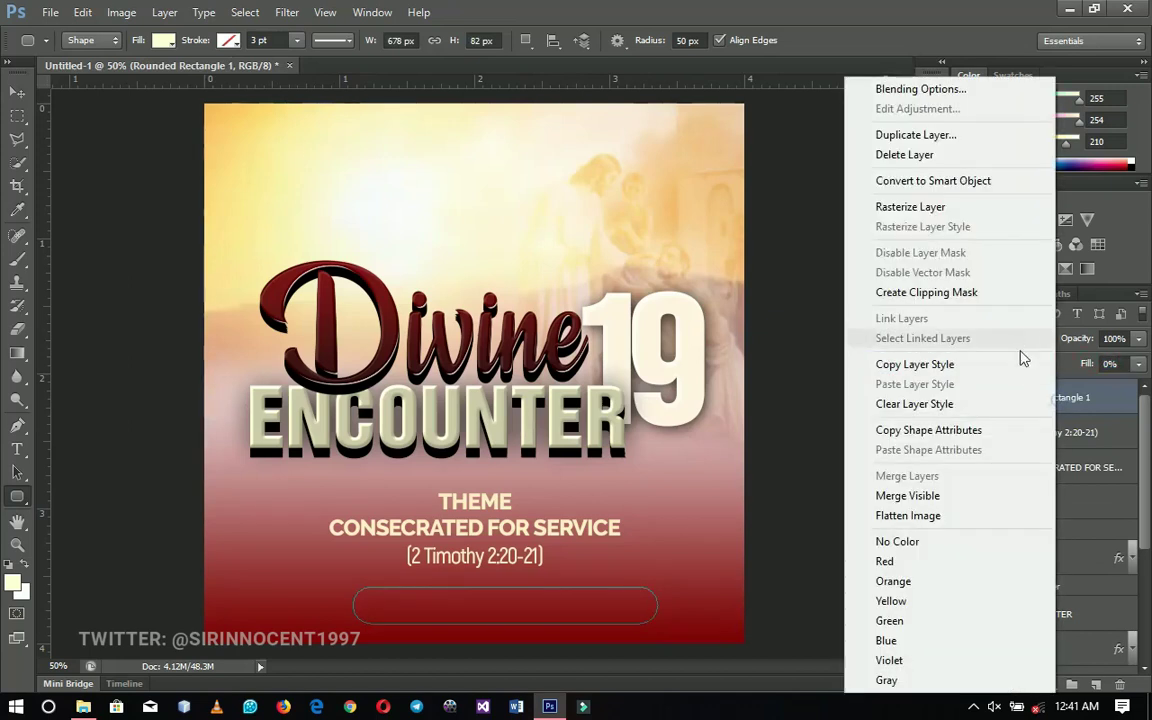
click(920, 89)
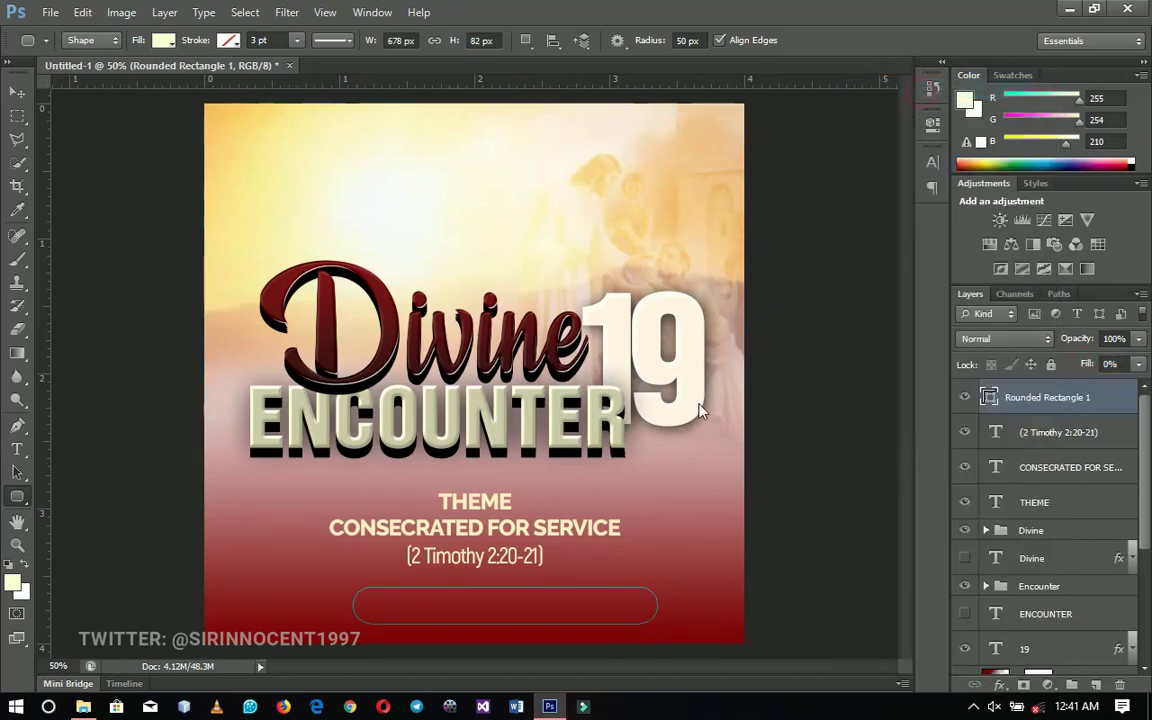
click(615, 308)
click(788, 355)
click(681, 318)
click(1090, 306)
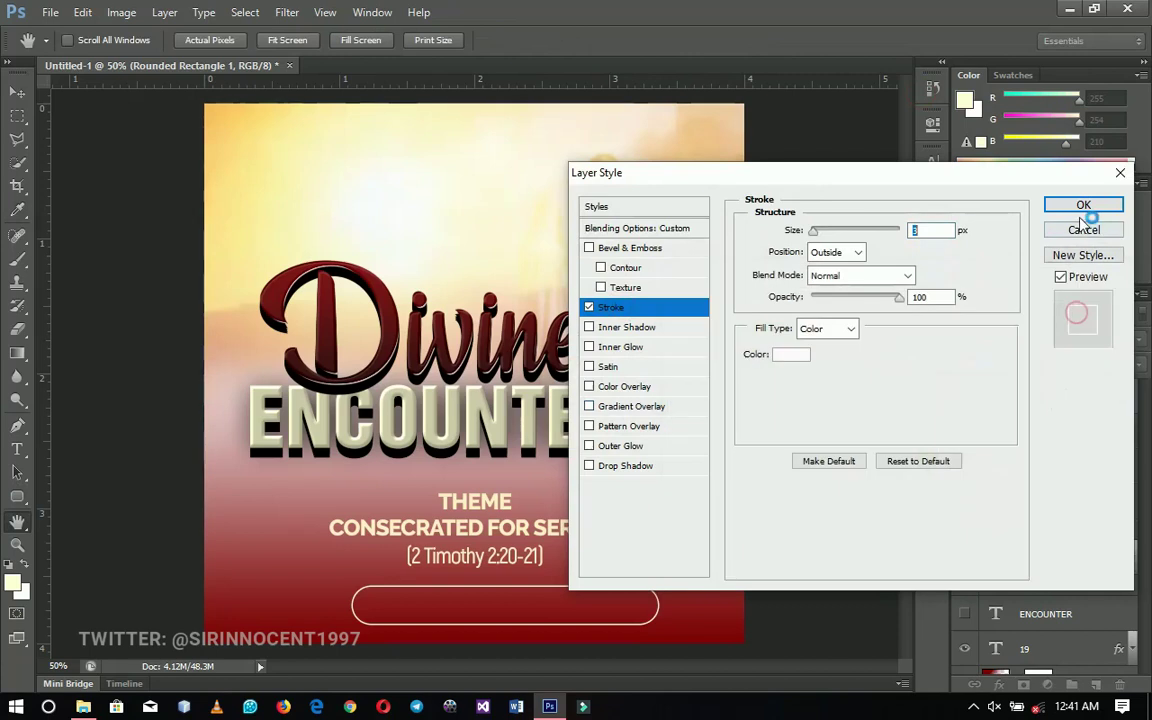
click(1083, 204)
Step: Center the outlined rounded rectangle horizontally on the canvas
click(17, 92)
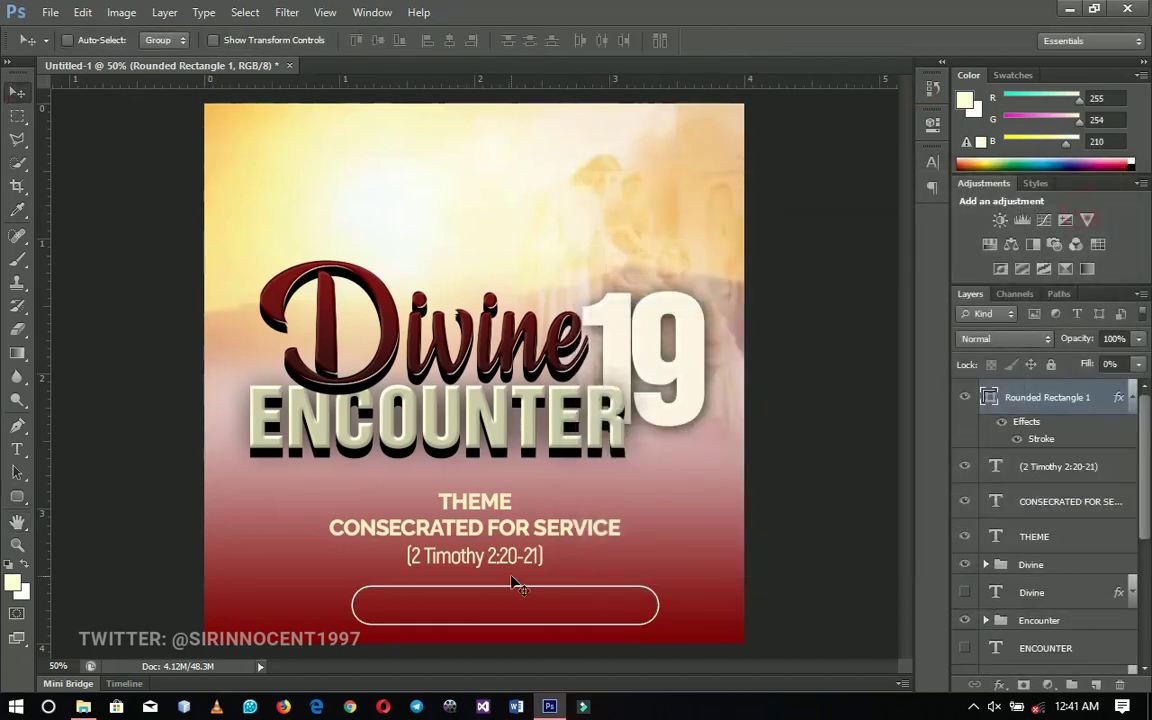
key(ctrl+a)
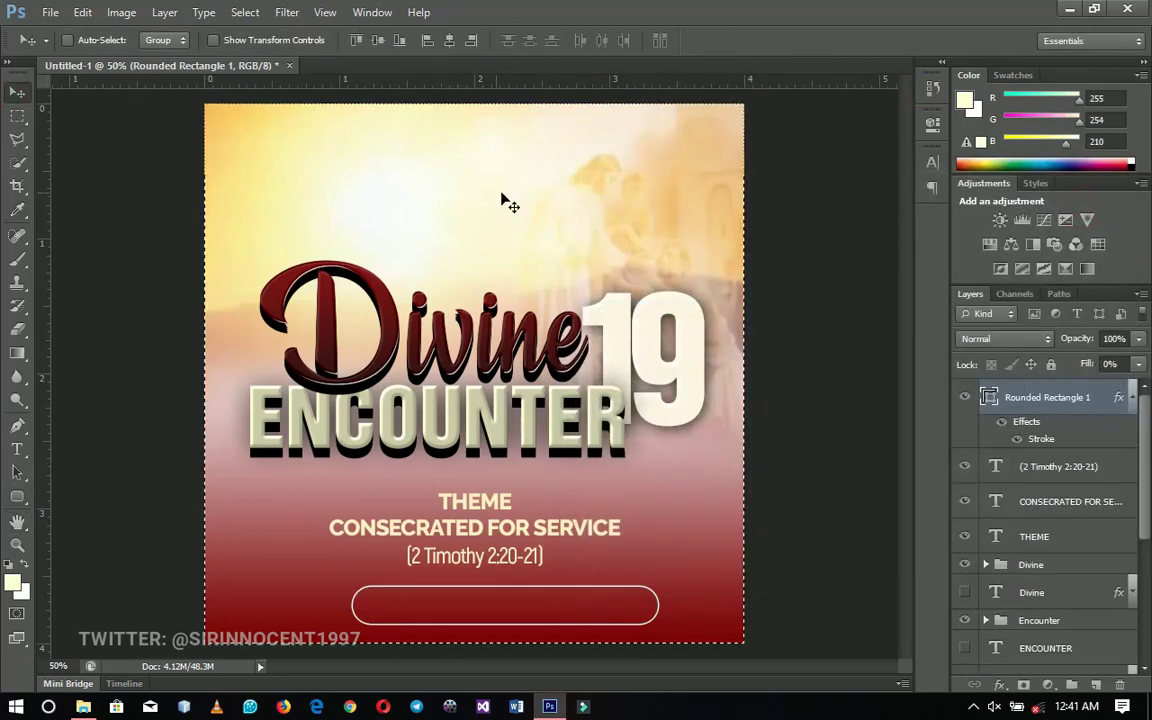
click(449, 40)
key(ctrl+d)
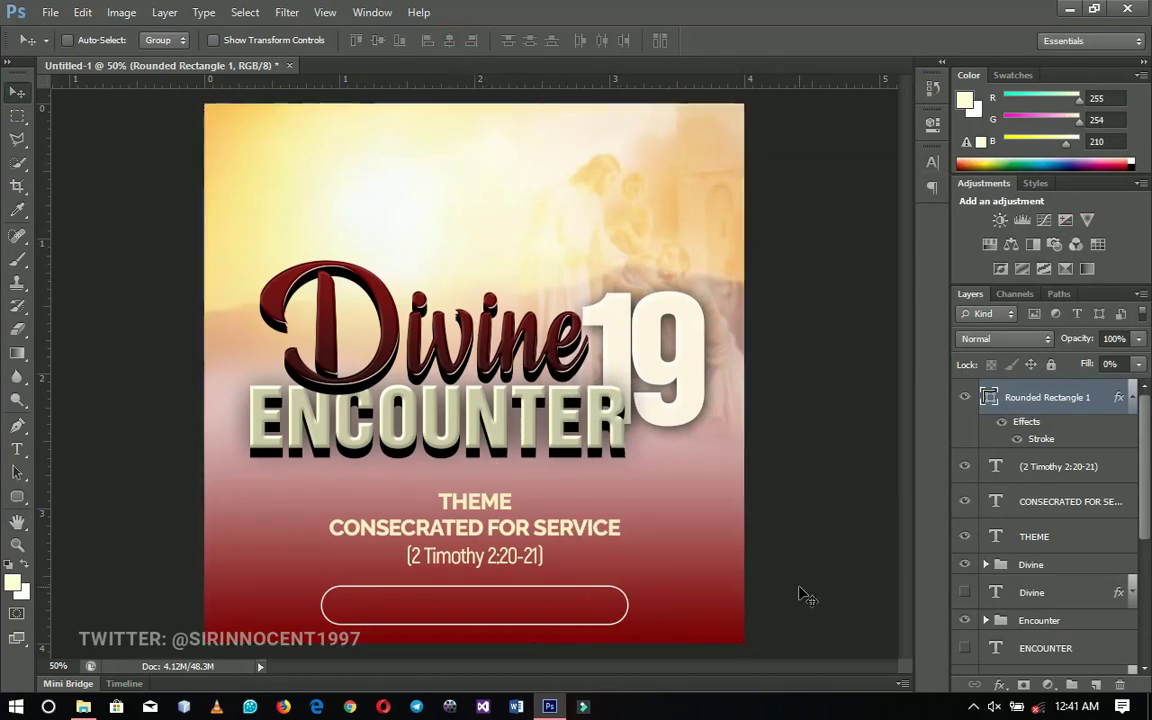
Step: Duplicate the rounded rectangle layer and clear the copy's layer style
click(1133, 398)
key(ctrl+j)
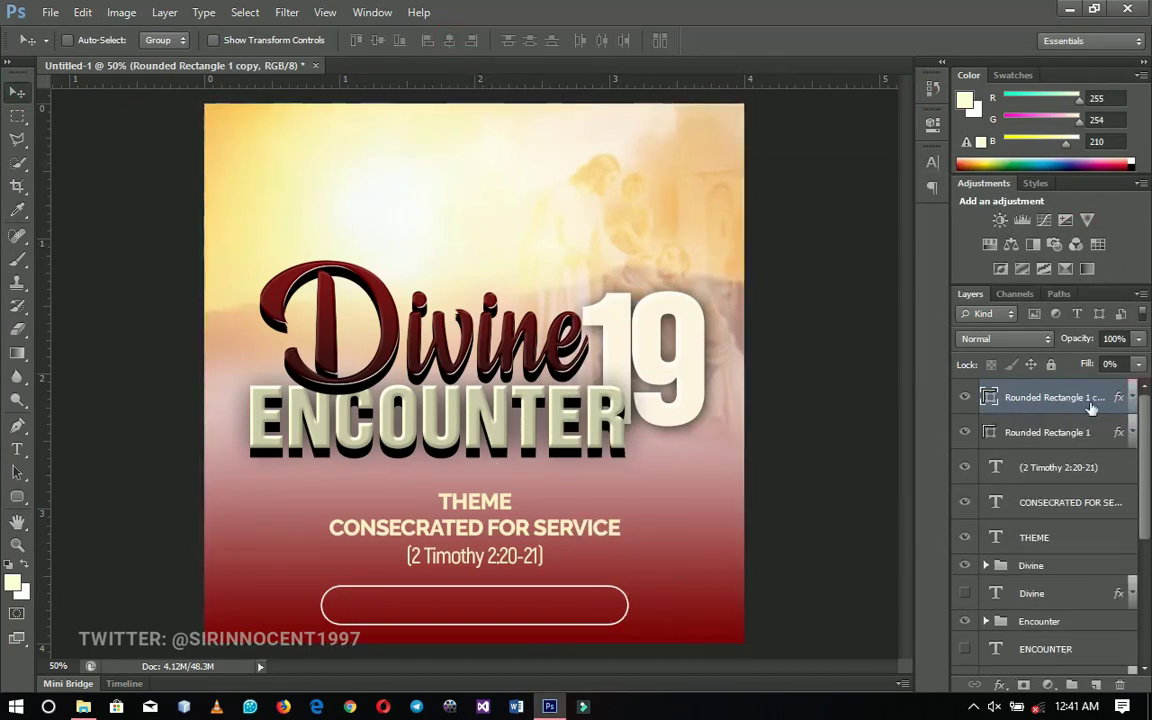
right_click(1062, 410)
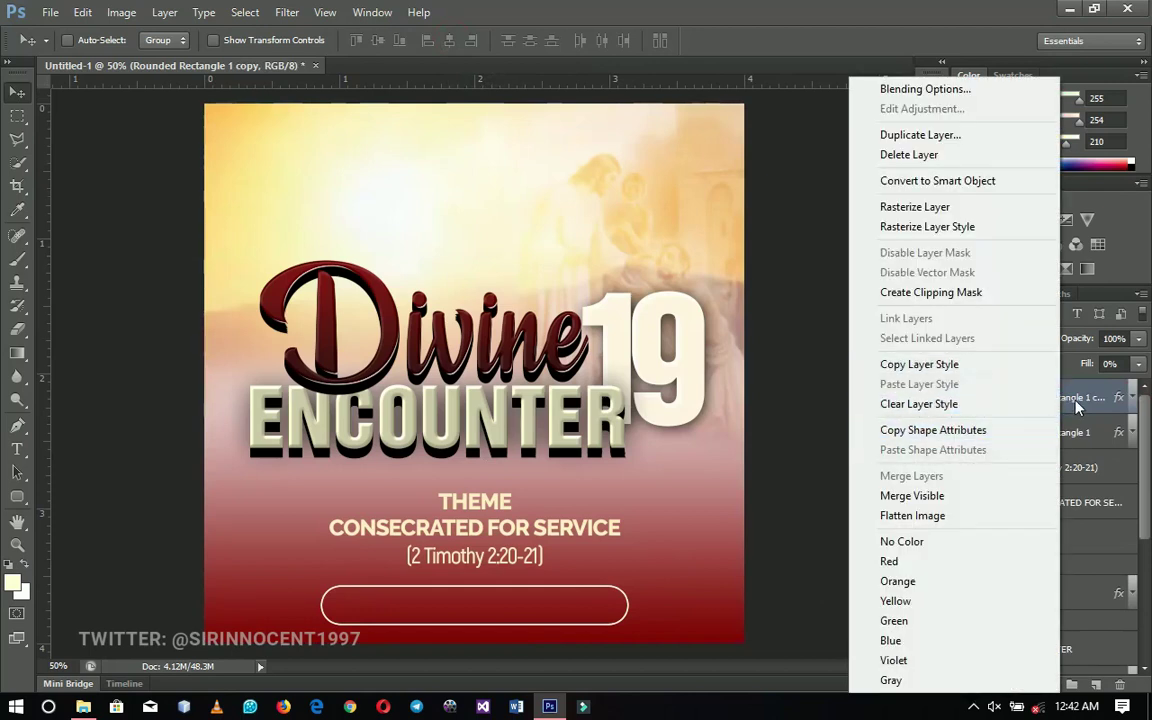
click(905, 404)
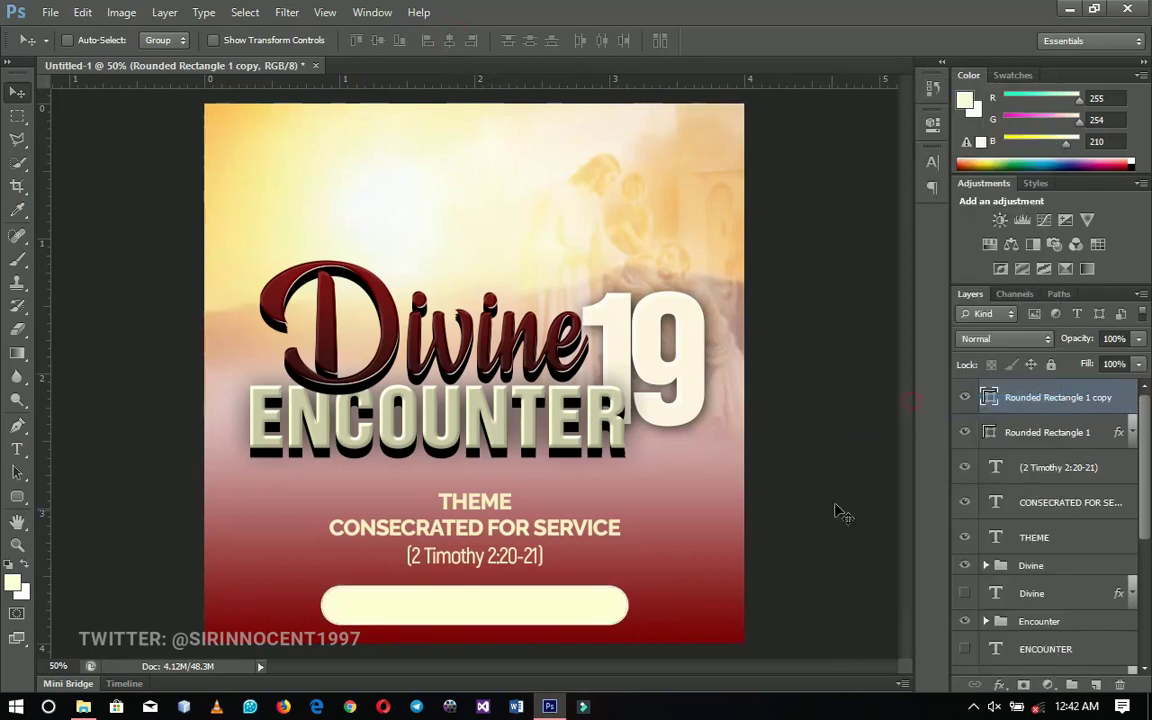
key(z)
click(588, 608)
click(587, 608)
drag(627, 524, 720, 377)
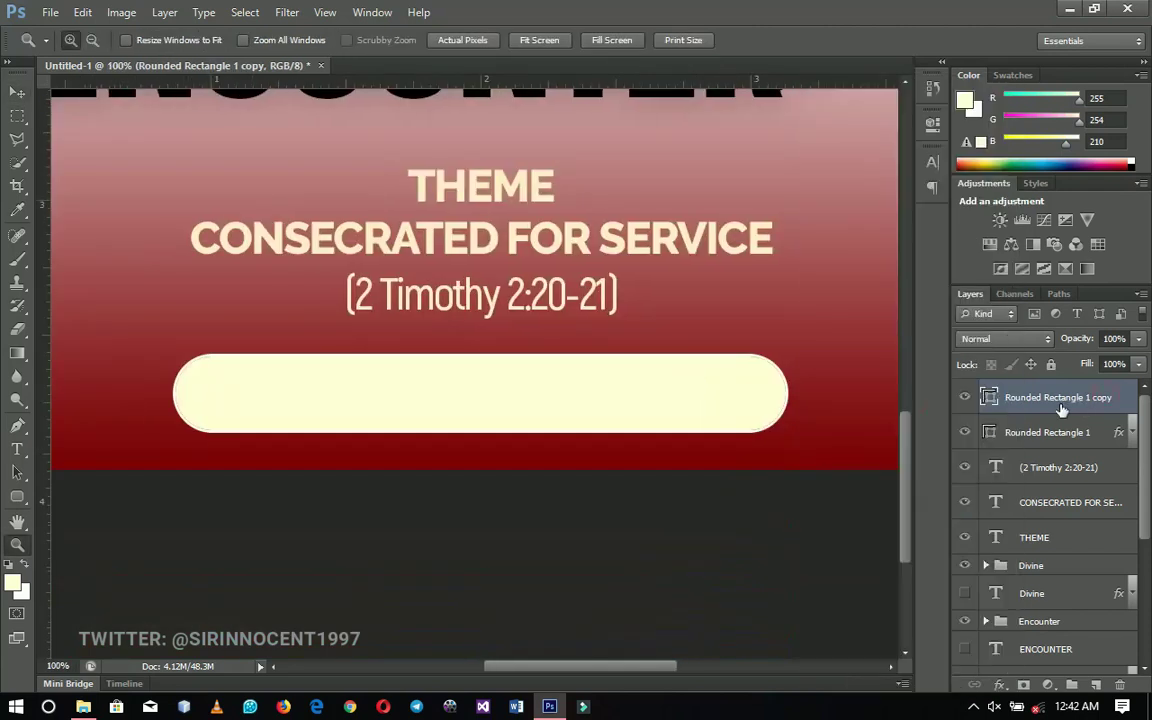
Step: Rasterize the copied rounded rectangle and cut it along a diagonal with the Polygonal Lasso, keeping only its left end as the loading fill
right_click(1061, 410)
click(900, 197)
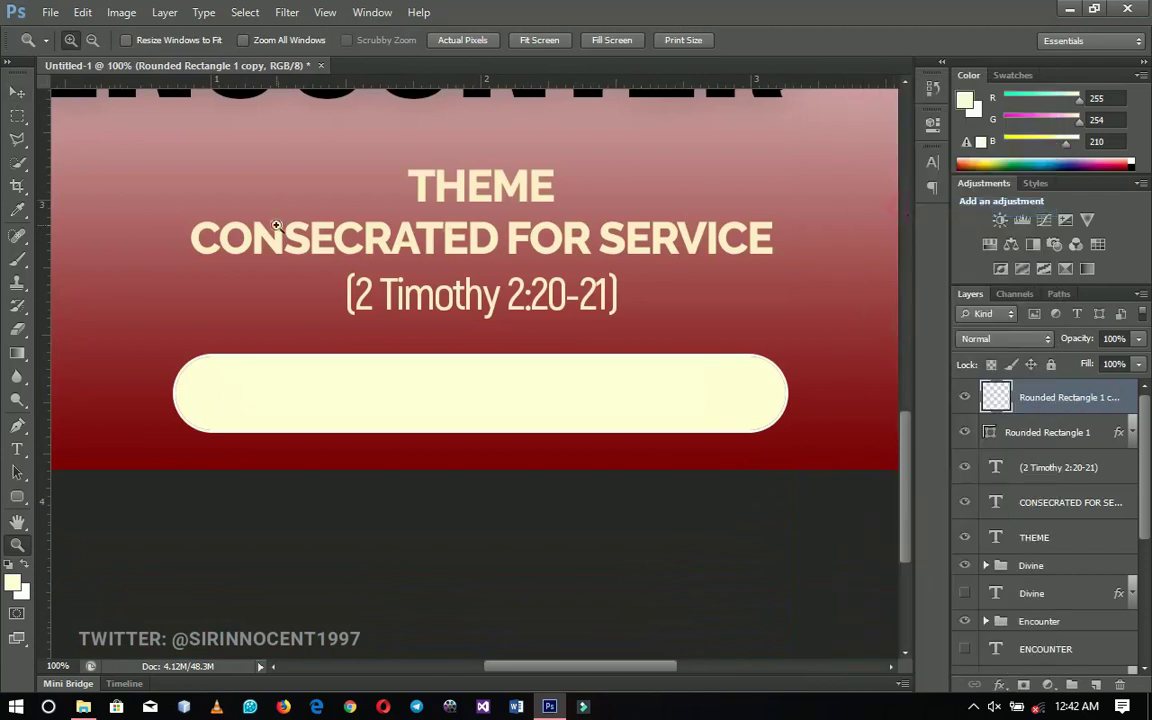
click(18, 139)
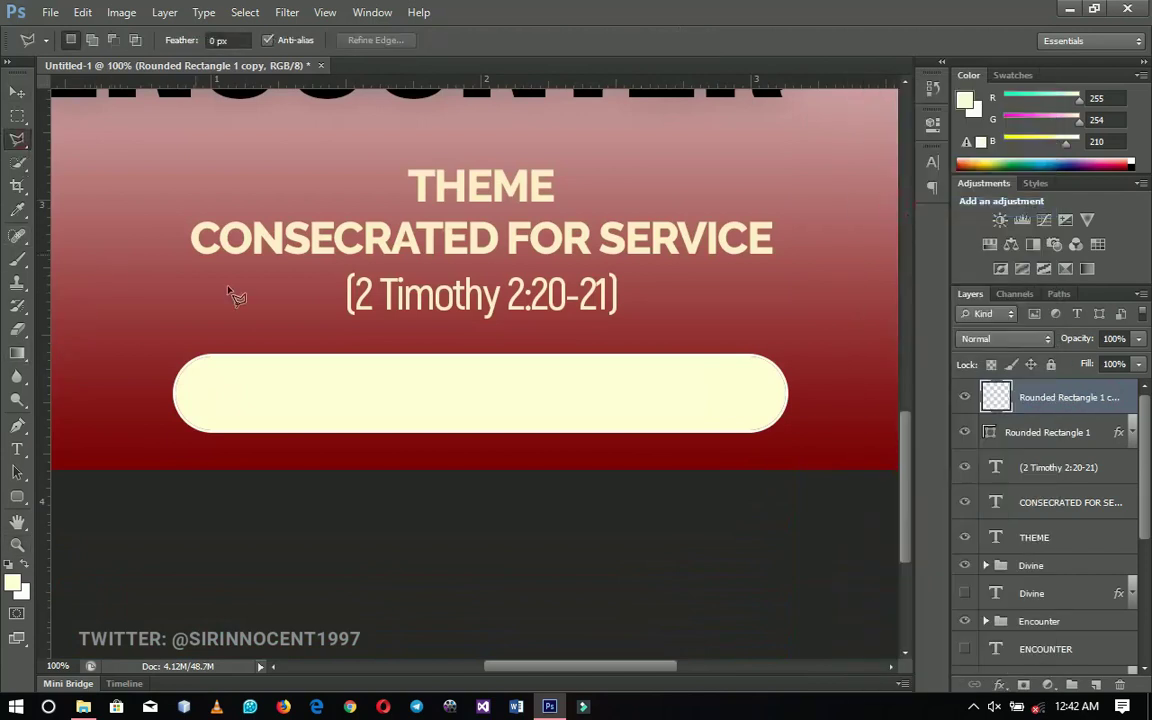
click(272, 438)
click(384, 330)
click(826, 330)
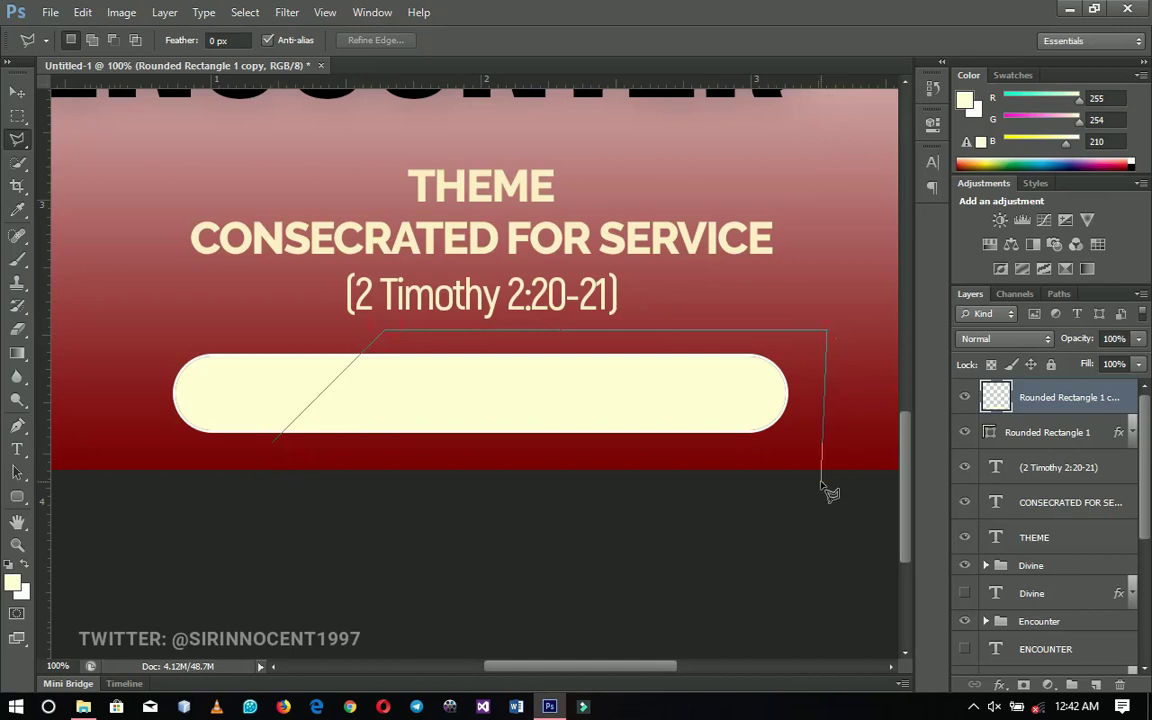
click(821, 480)
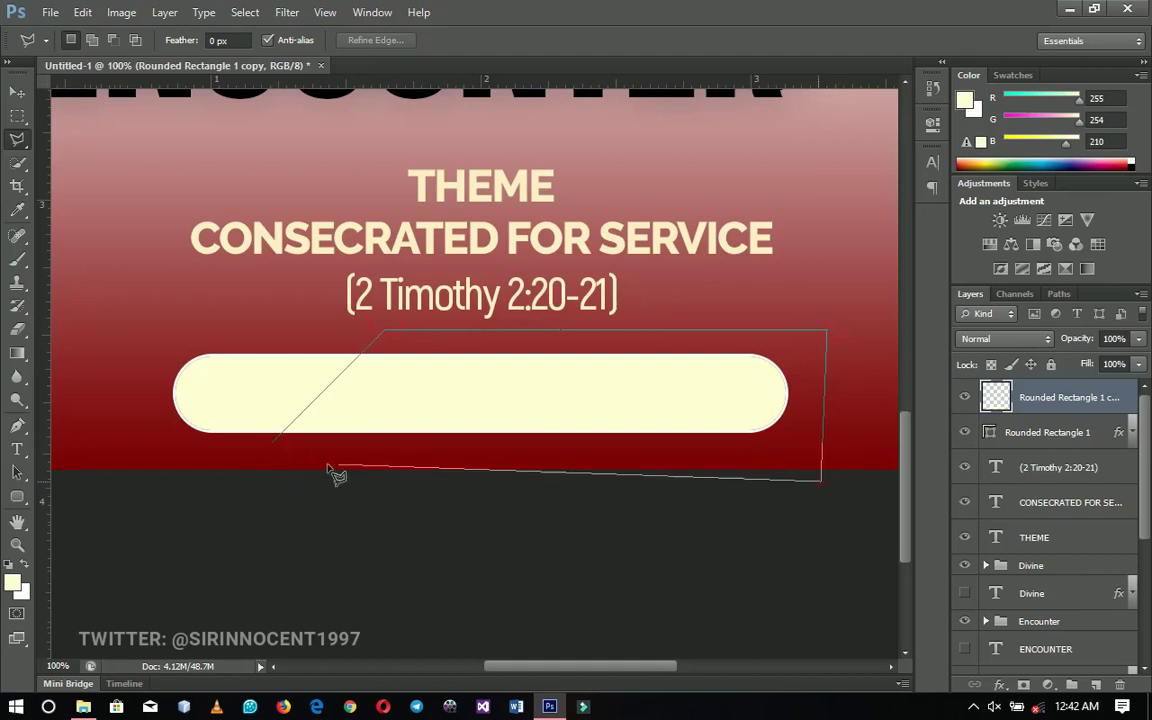
click(274, 446)
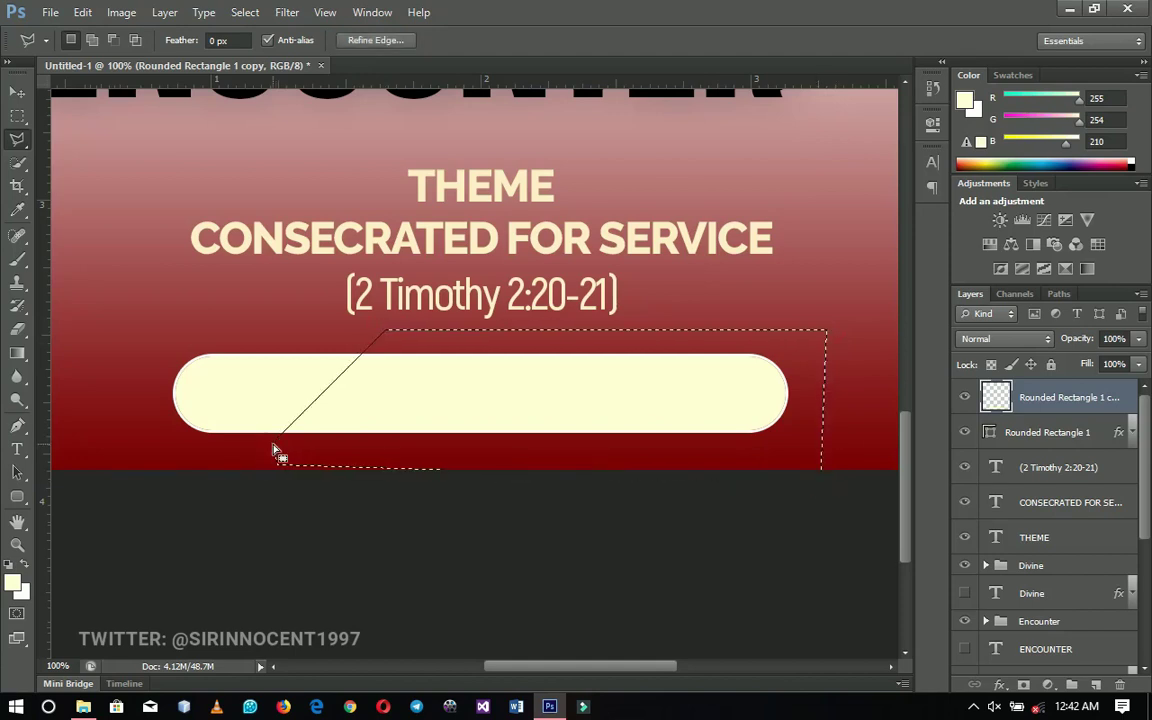
key(Delete)
key(ctrl+d)
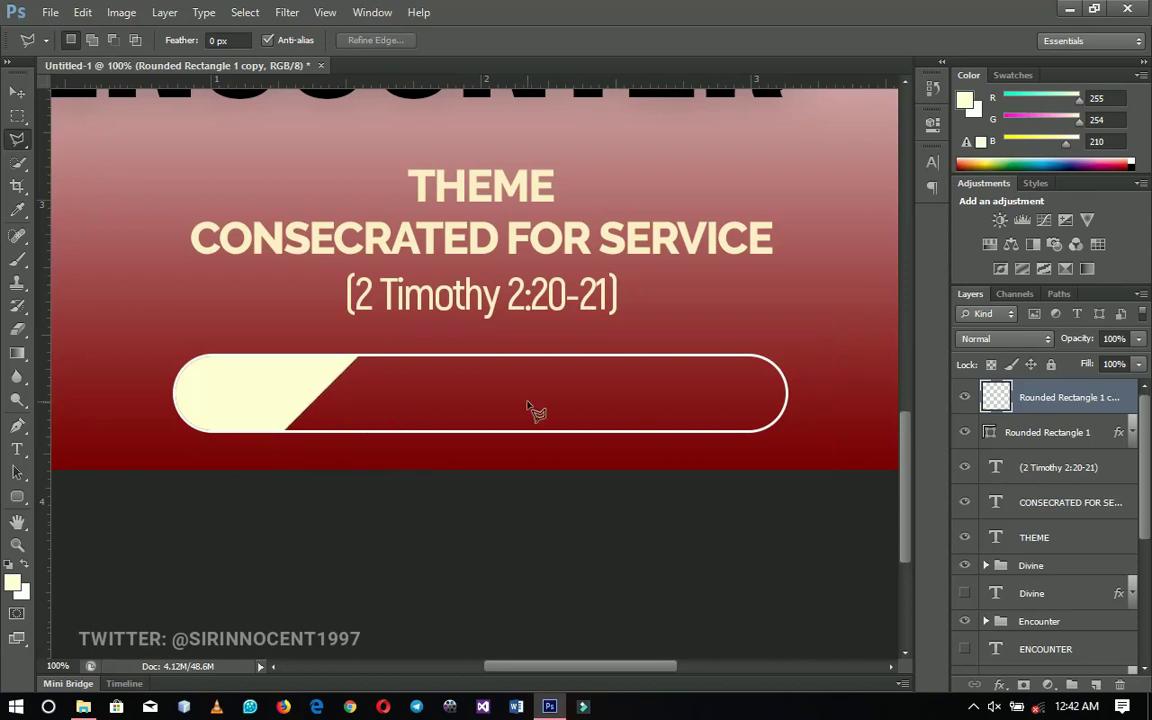
Step: Add the text "LOADING" inside the unfilled part of the bar
key(t)
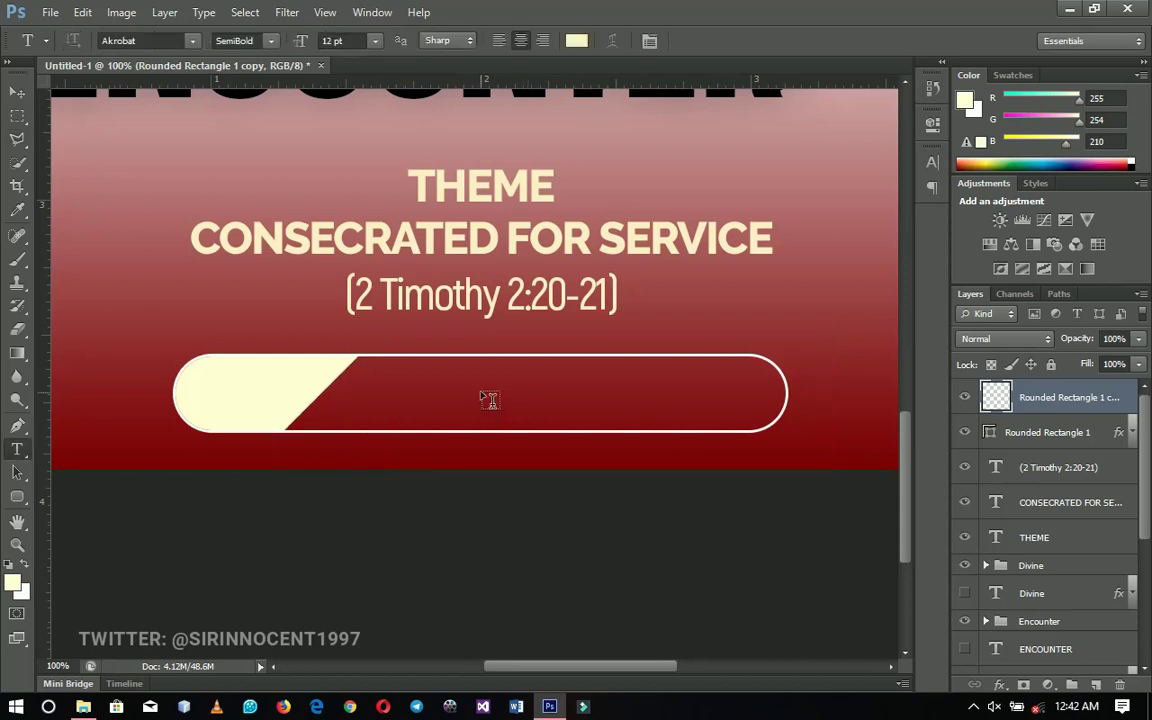
click(488, 398)
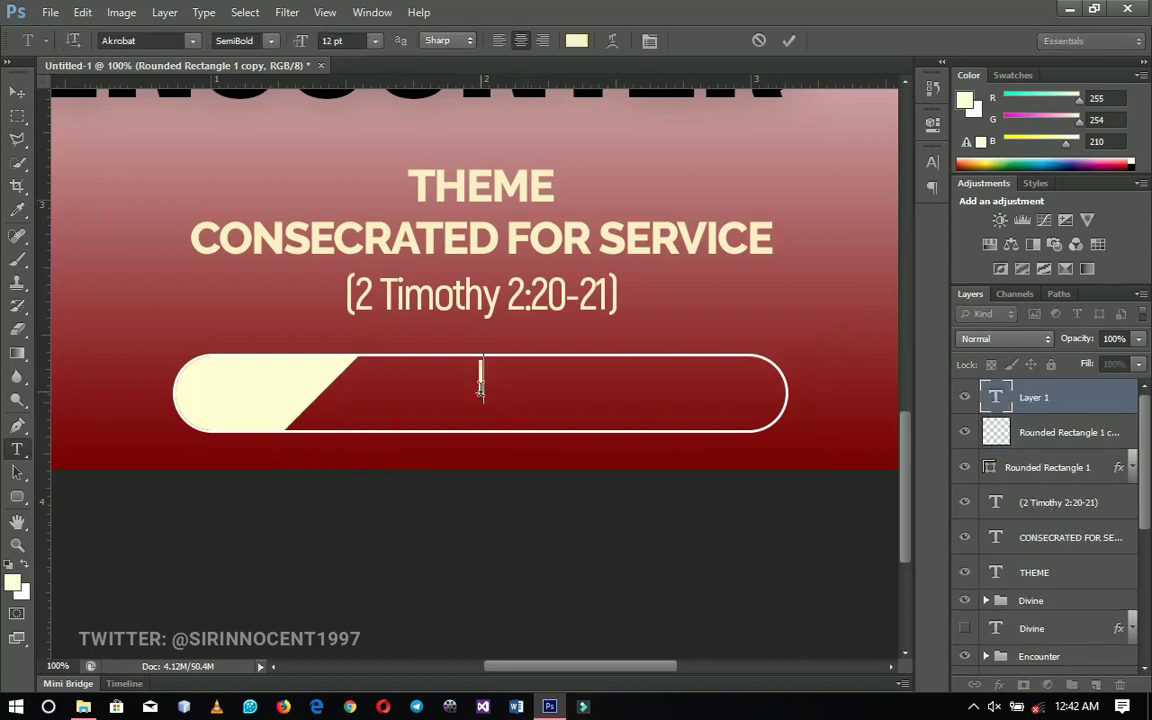
text(LOADING)
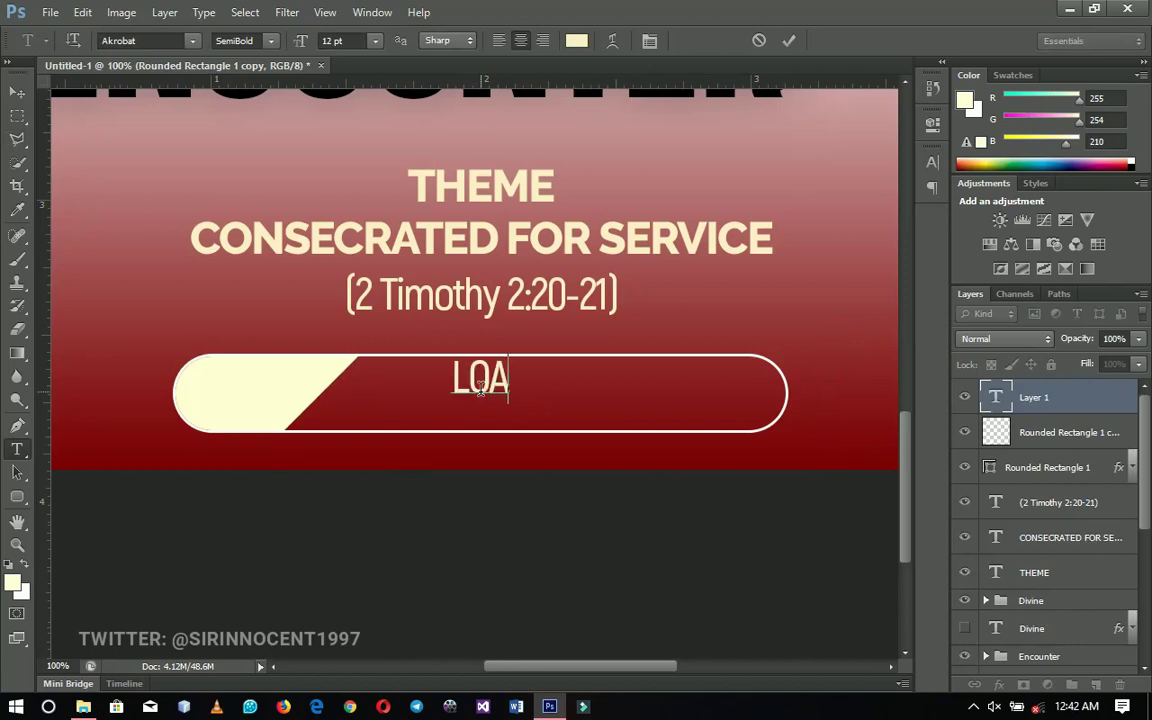
Step: Change the LOADING text's font to OCR A E and move the text slightly down and right within the bar
double_click(480, 380)
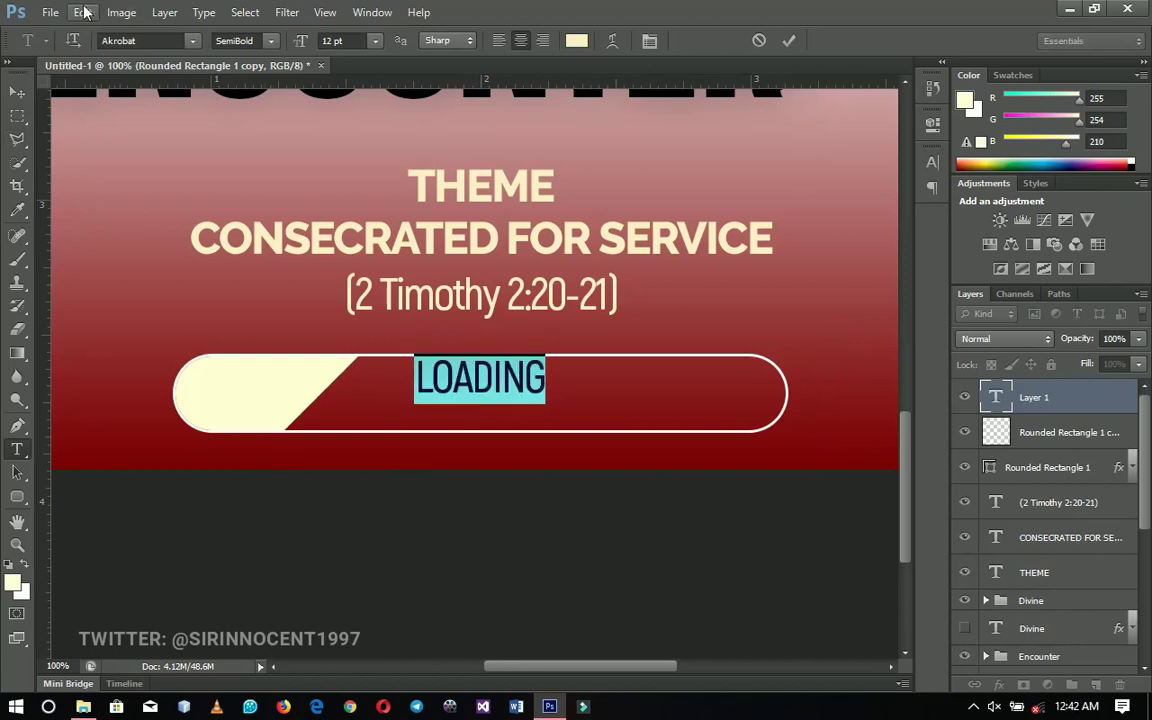
click(145, 42)
text(K)
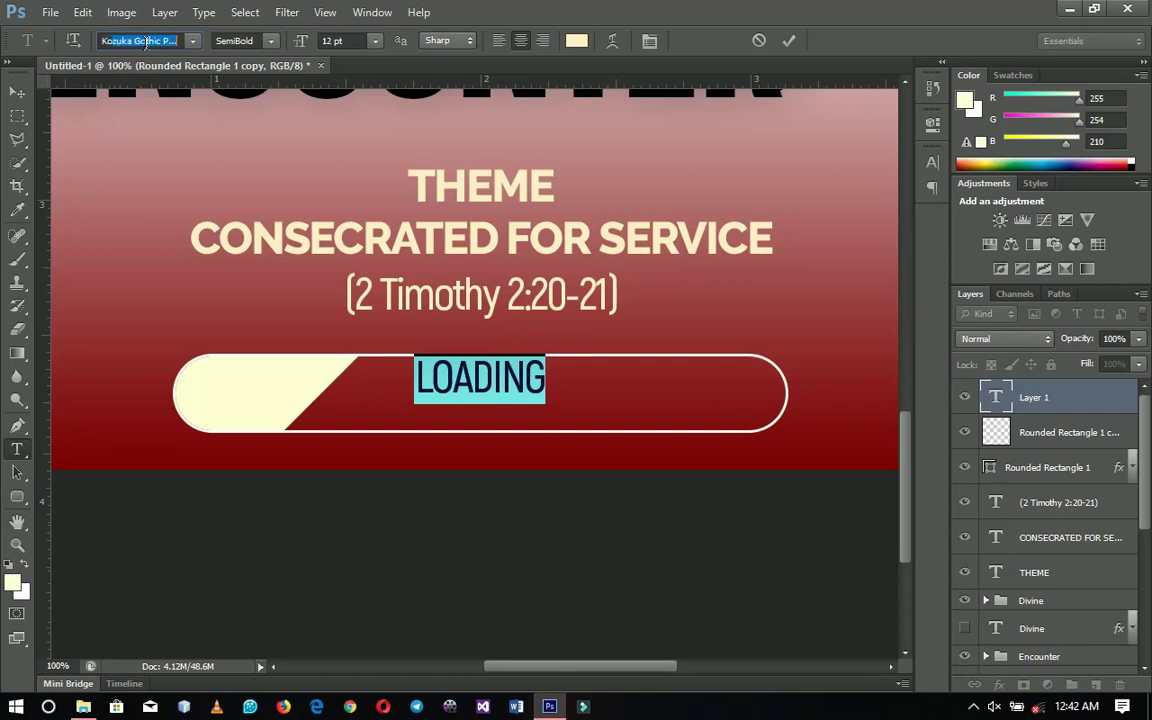
text(OCR A E)
key(Return)
click(17, 92)
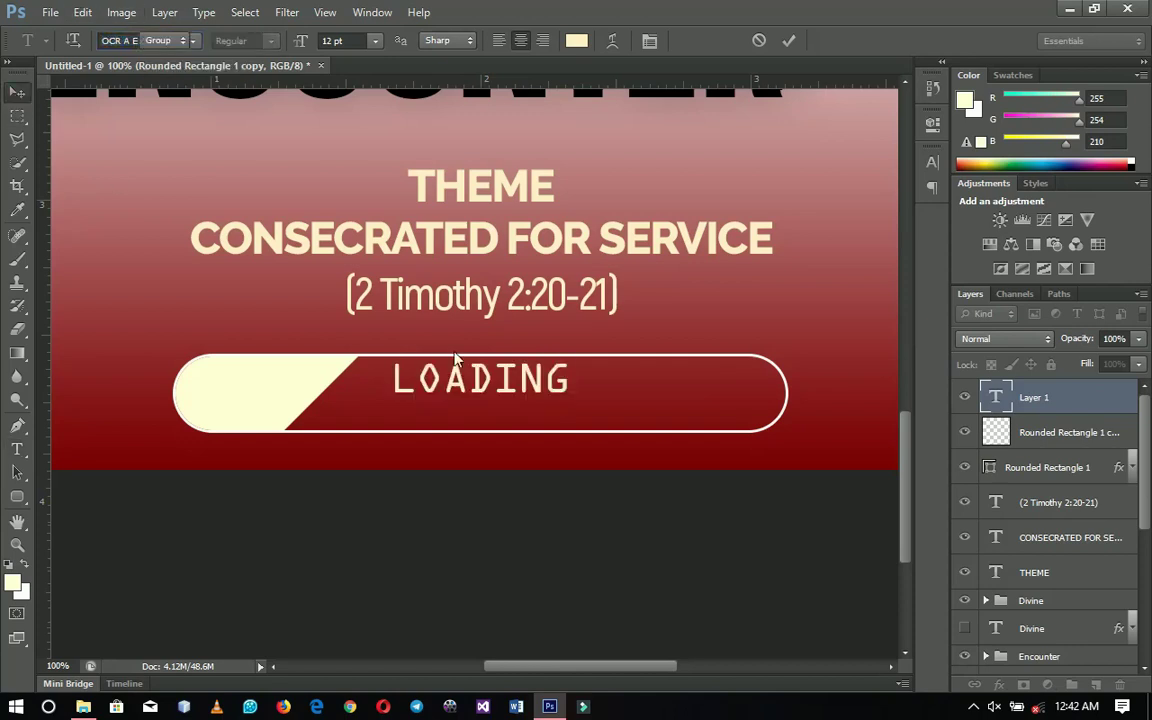
drag(490, 381, 516, 398)
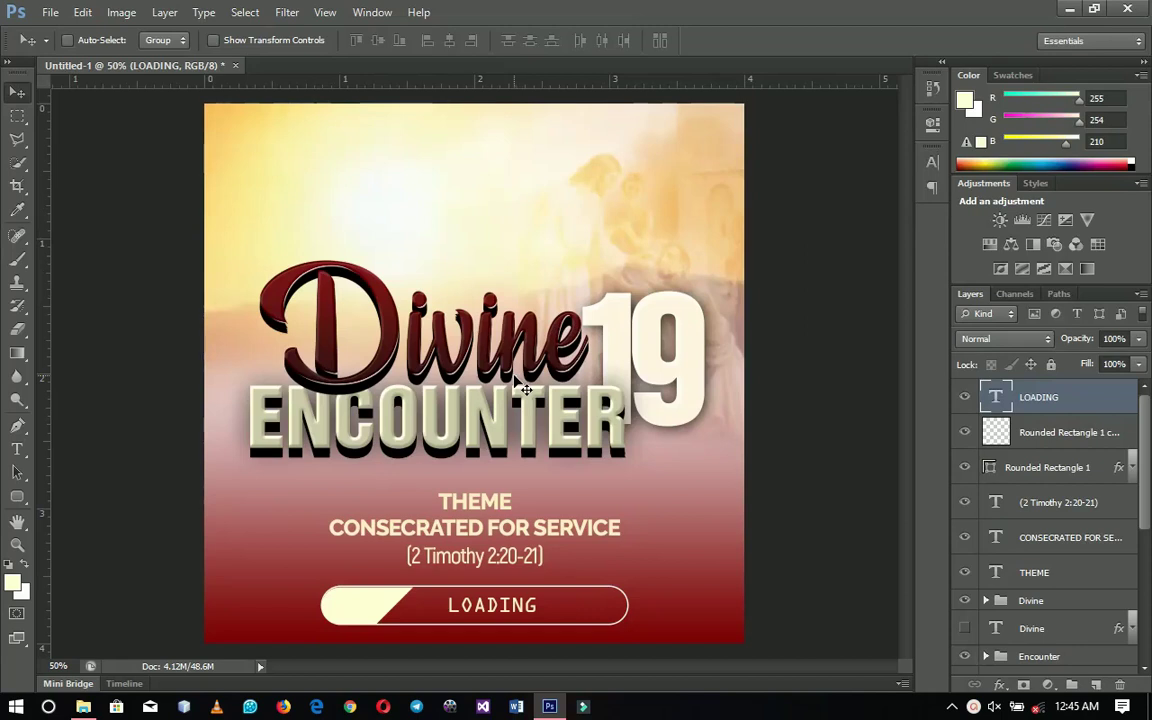
Step: Place the lens-flare-0000611 image from the Divine Encounter Loading resources folder into the design and rasterize its layer
mouse_move(83, 706)
click(88, 565)
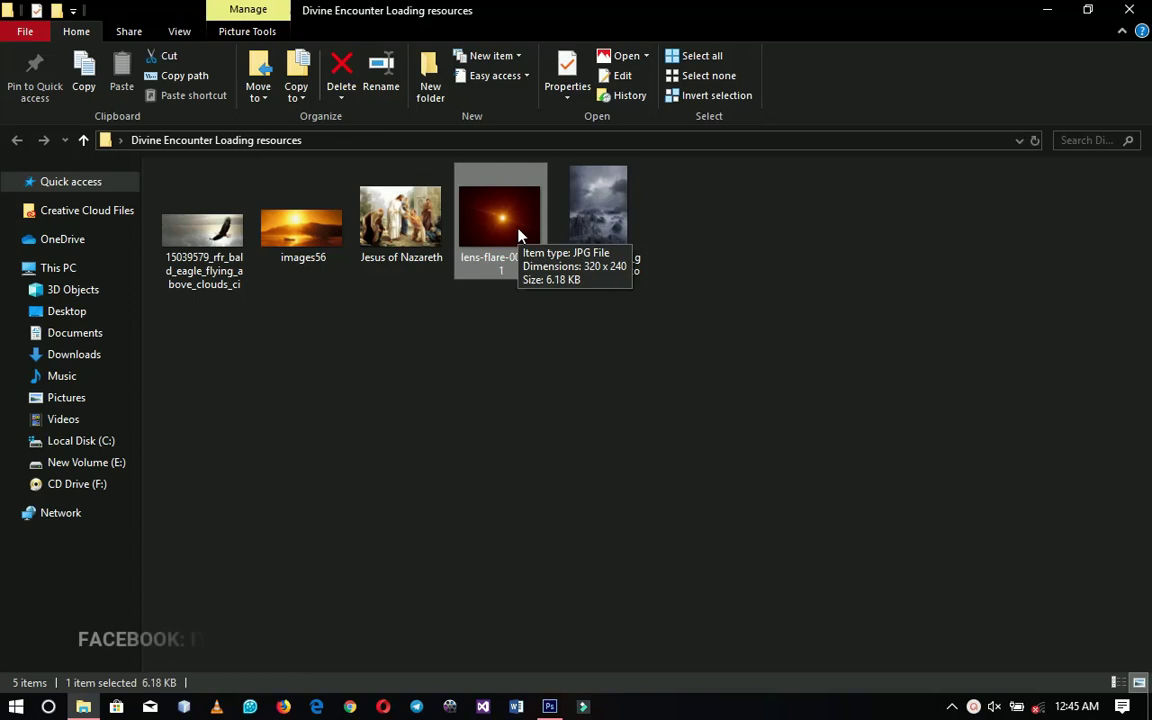
drag(518, 234, 484, 432)
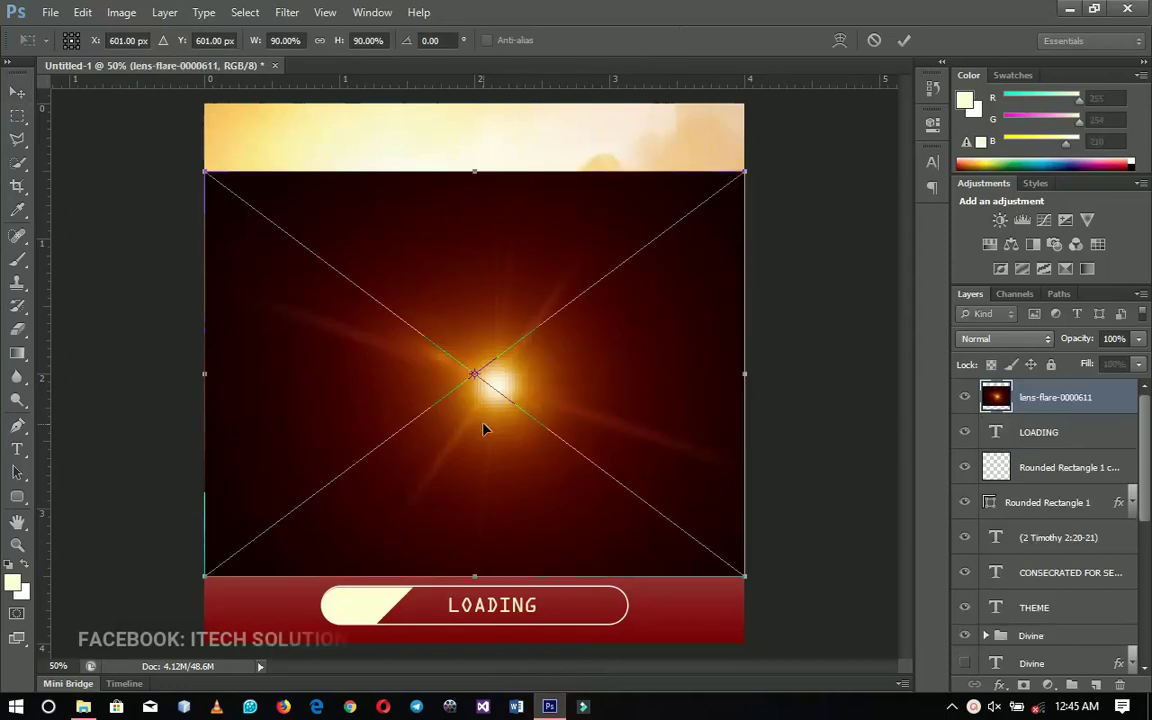
key(Return)
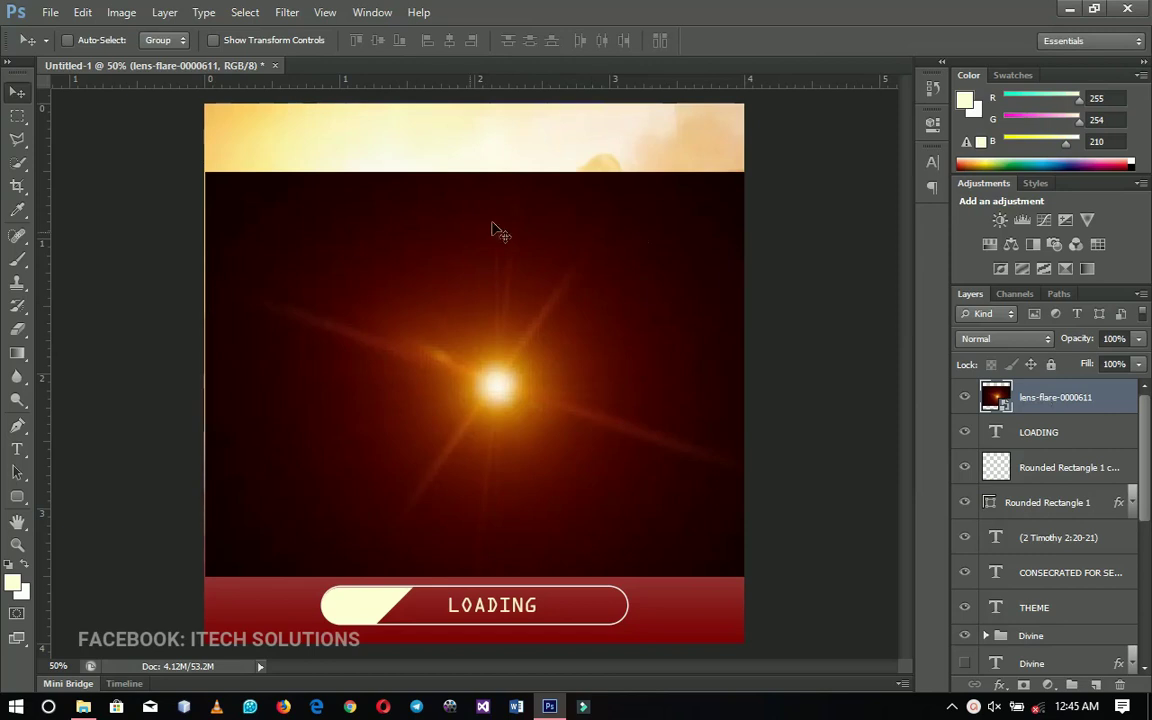
right_click(1048, 403)
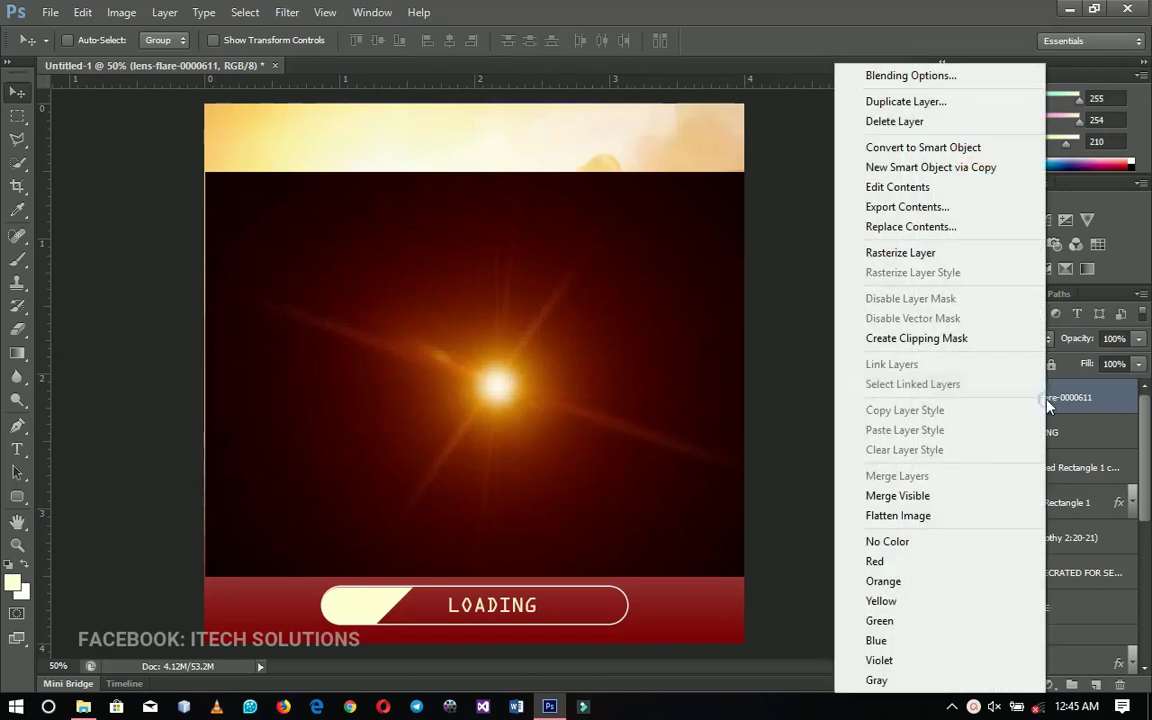
click(905, 248)
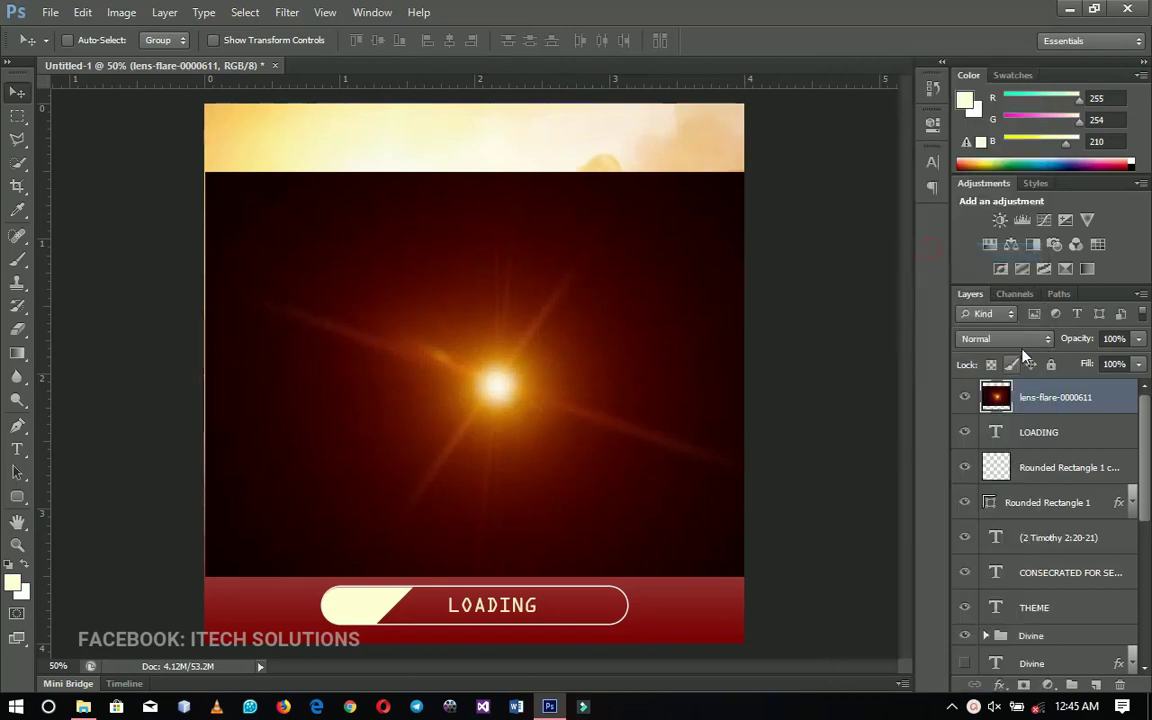
Step: Set the lens flare layer's blend mode to Screen and move the flare over the "D" of Divine
click(973, 343)
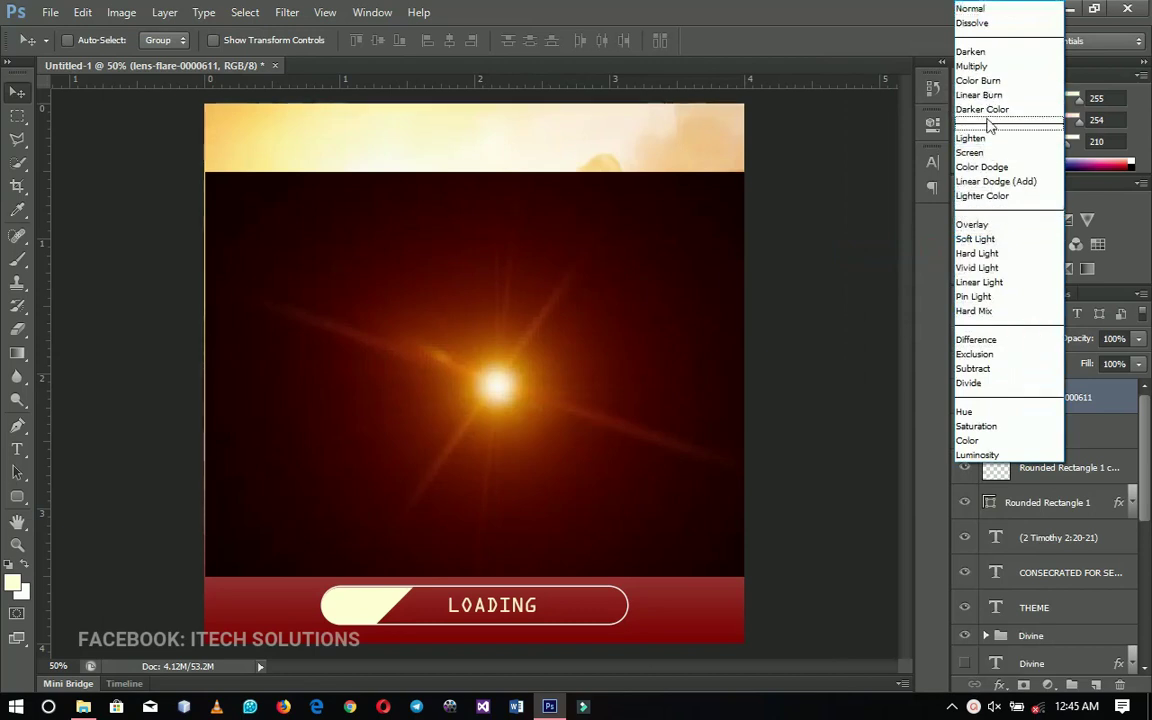
click(970, 152)
drag(760, 350, 652, 338)
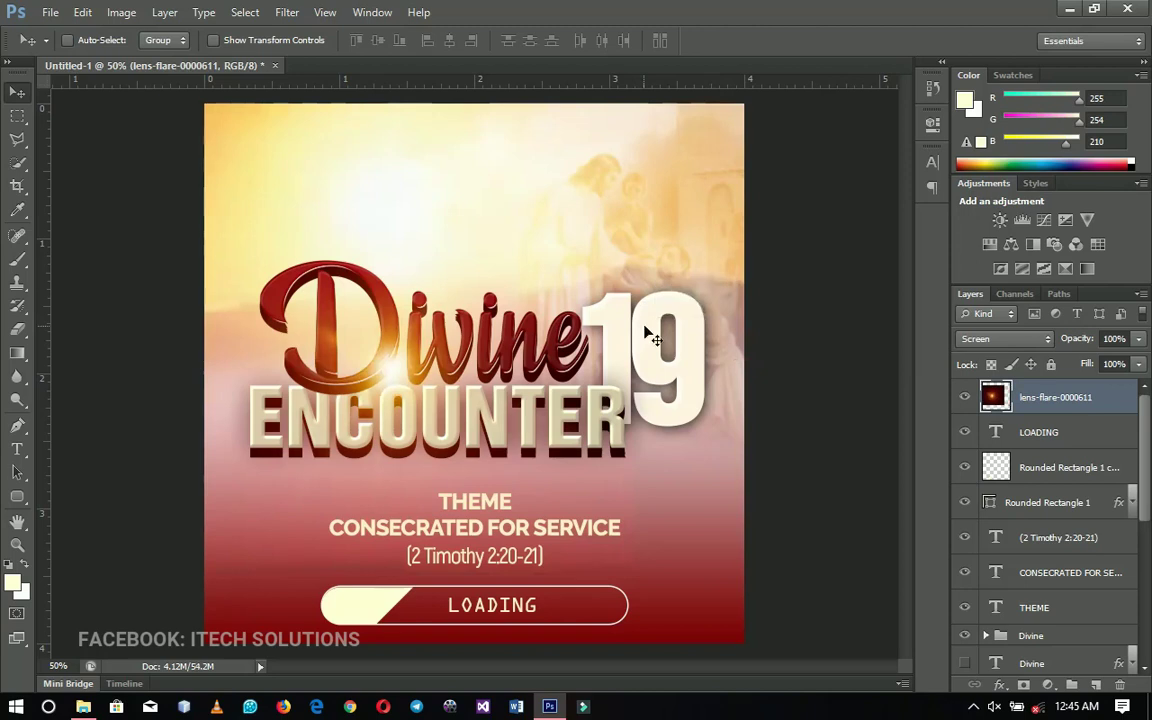
Step: Enlarge the lens flare so its edges extend past the canvas and reposition its glow over the title
key(ctrl+t)
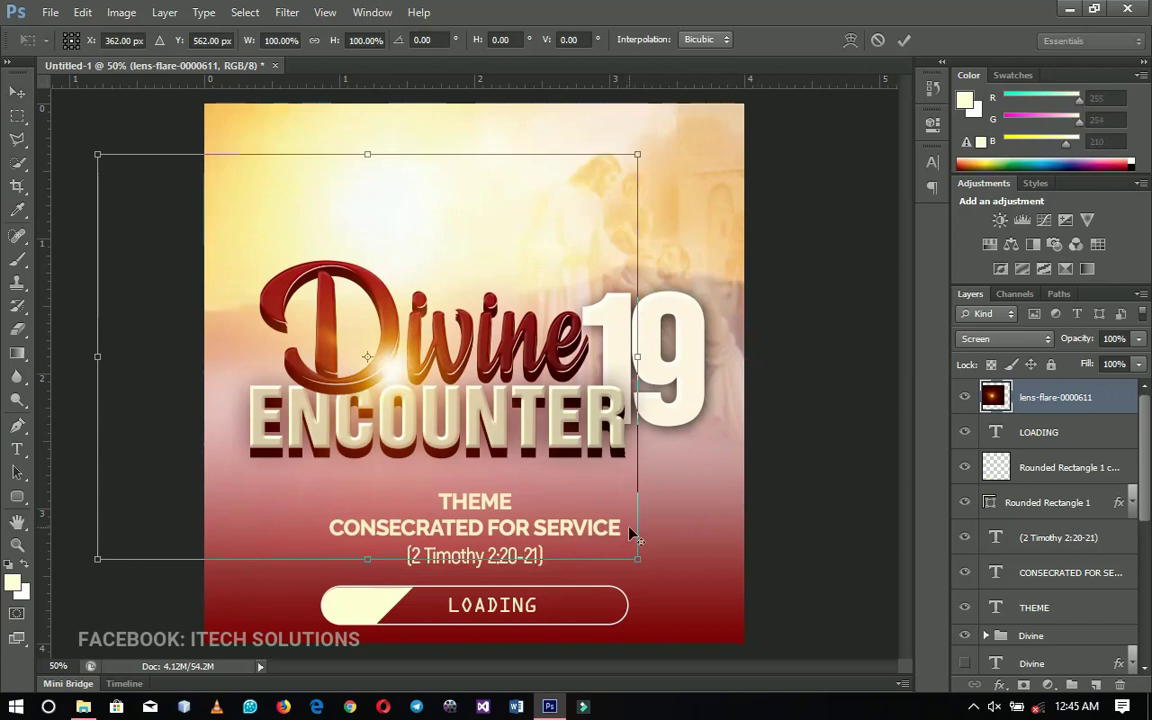
drag(637, 558, 760, 647)
key(Return)
drag(590, 440, 562, 405)
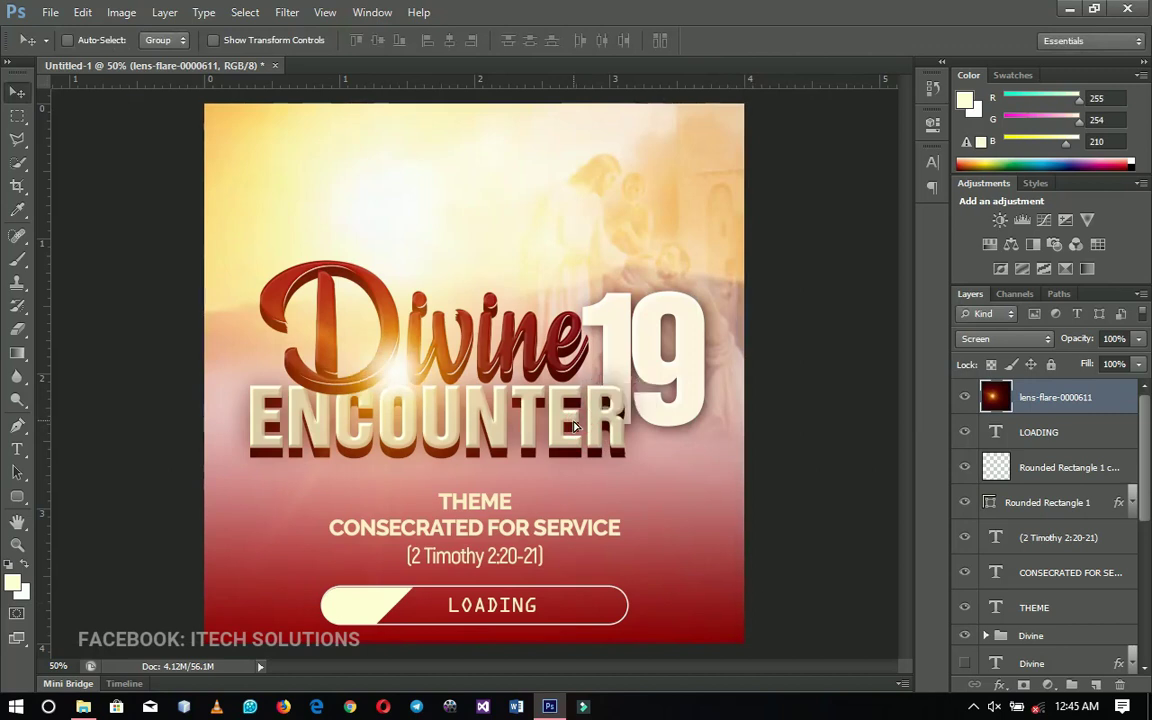
Step: Apply a Gaussian Blur with a 31.9-pixel radius to the lens flare layer
click(287, 12)
mouse_move(430, 195)
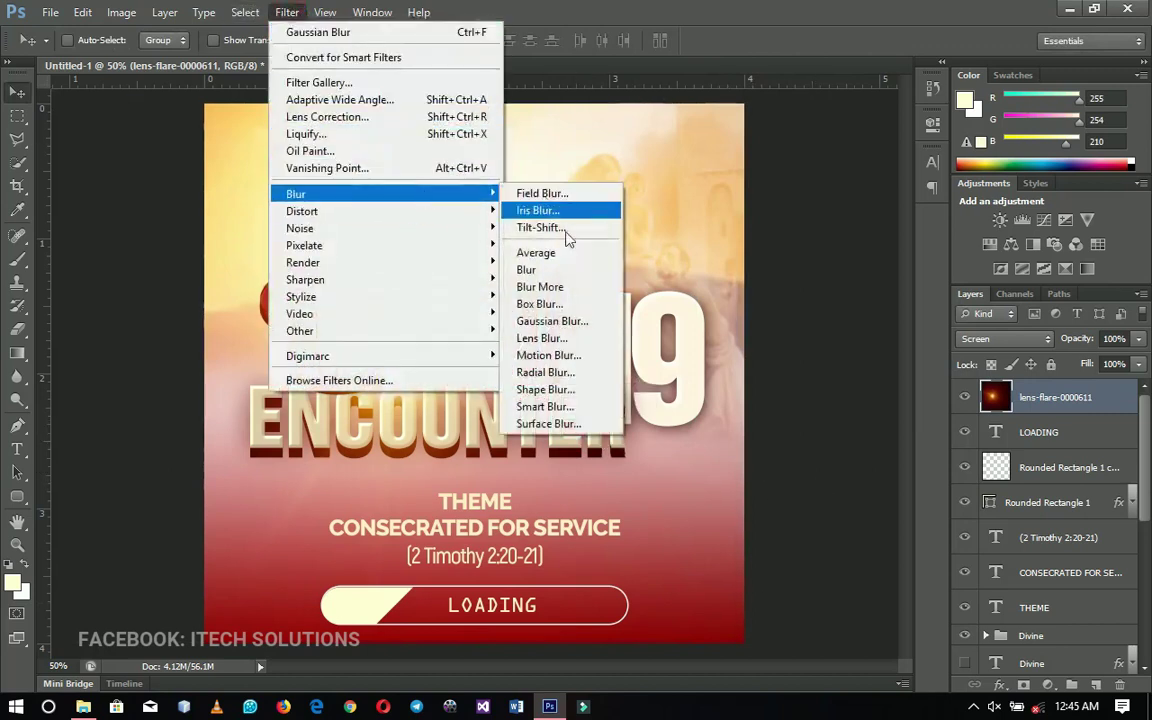
click(566, 327)
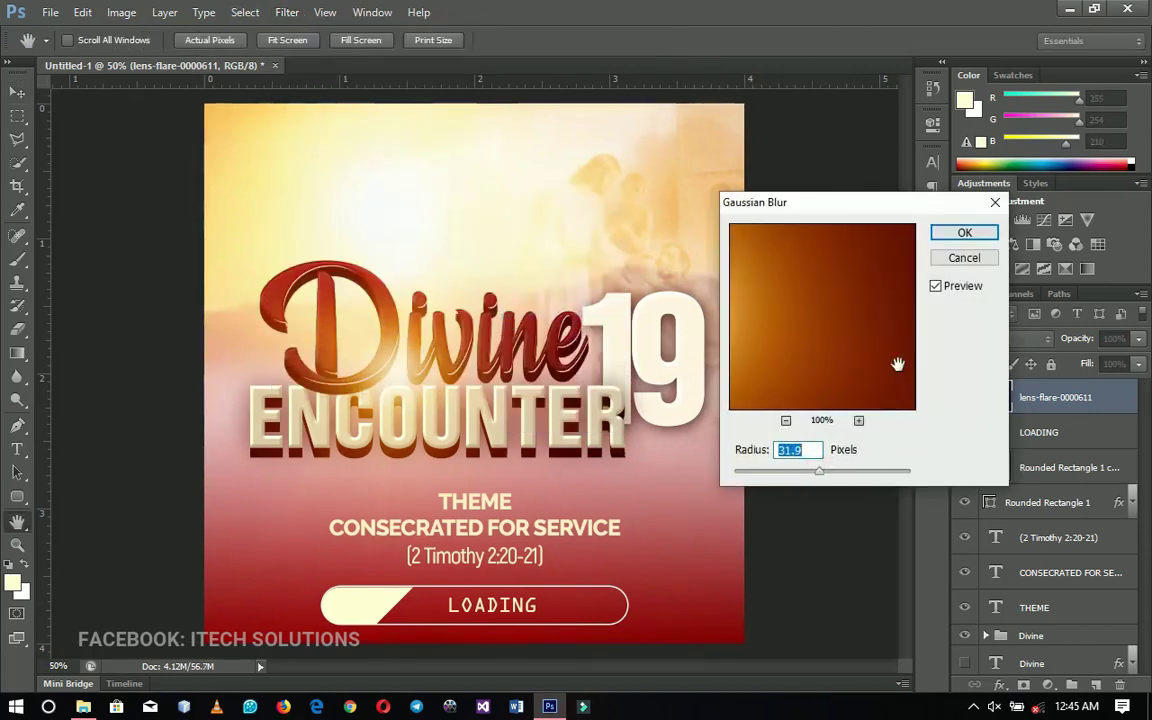
click(935, 232)
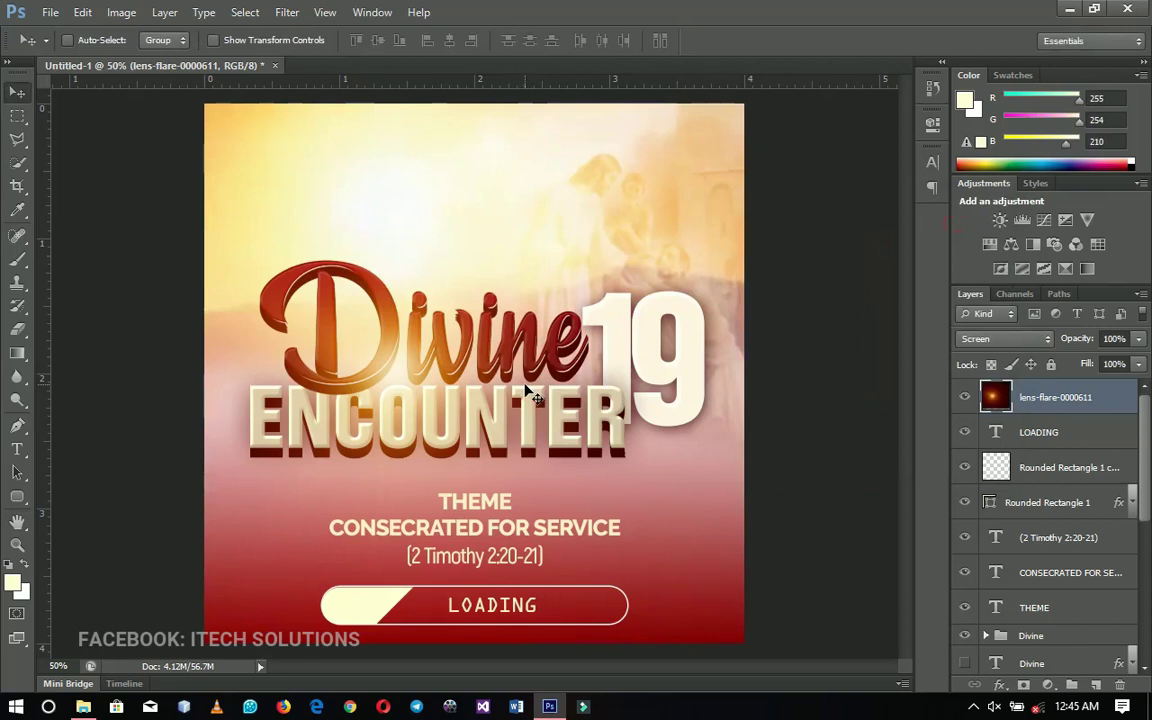
Step: Scale the blurred lens flare to about 107.3% and position its glow over the "Divine" lettering
key(z)
drag(490, 365, 508, 393)
key(ctrl+minus)
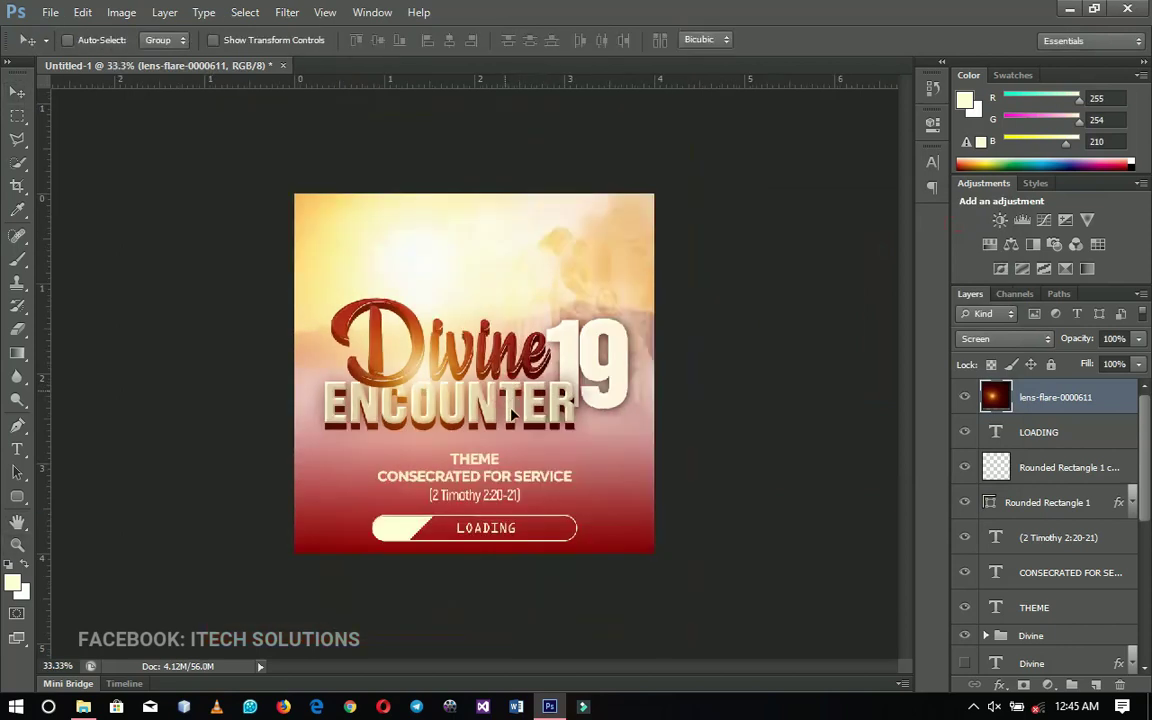
key(ctrl+t)
drag(655, 558, 683, 578)
drag(614, 505, 602, 503)
click(670, 567)
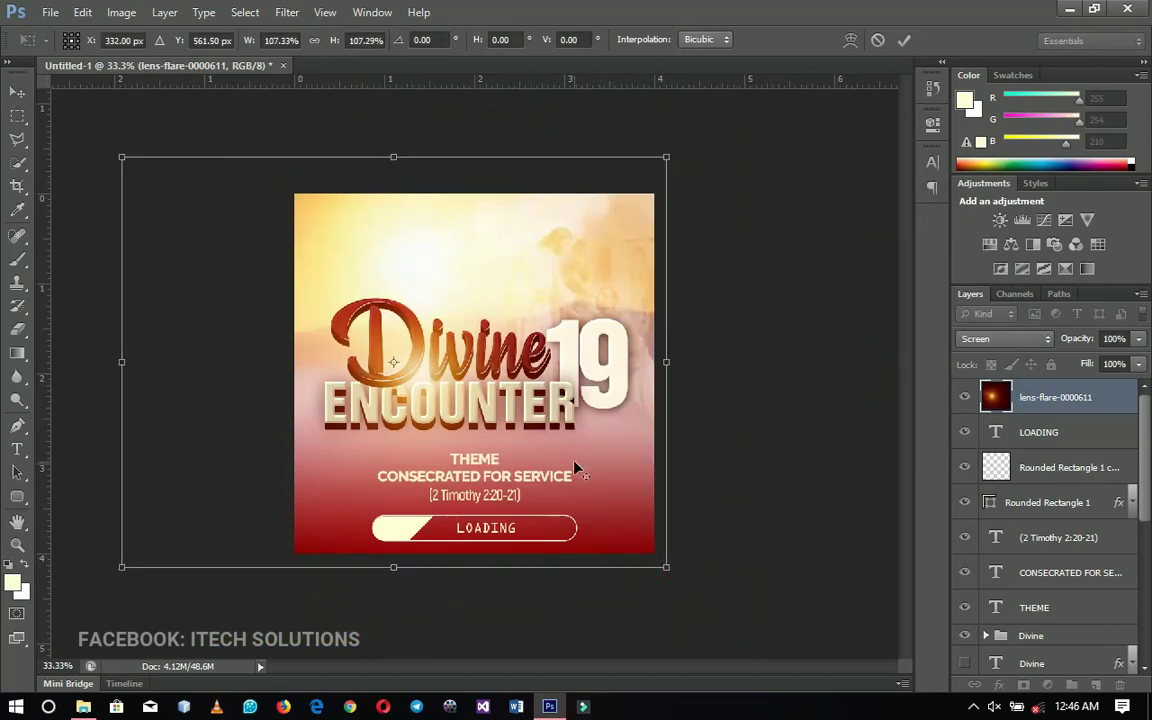
key(Return)
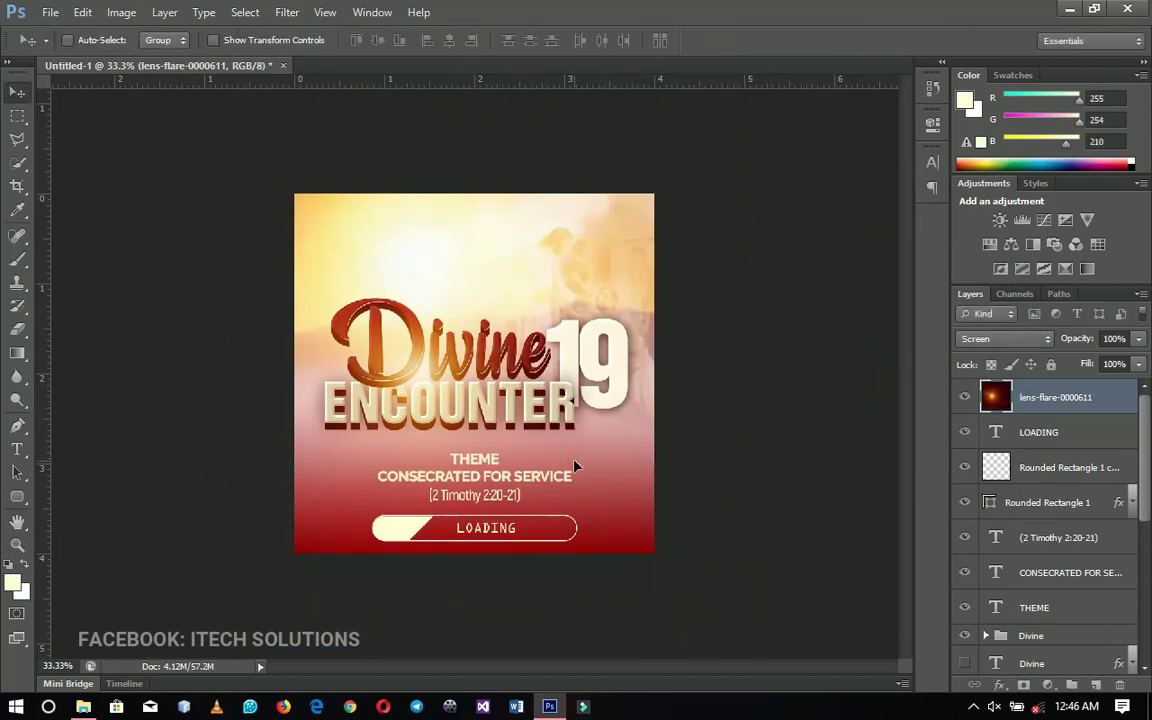
Step: Duplicate the lens flare layer, move the copy over the "19", and scale it to about 97.2%
key(ctrl+j)
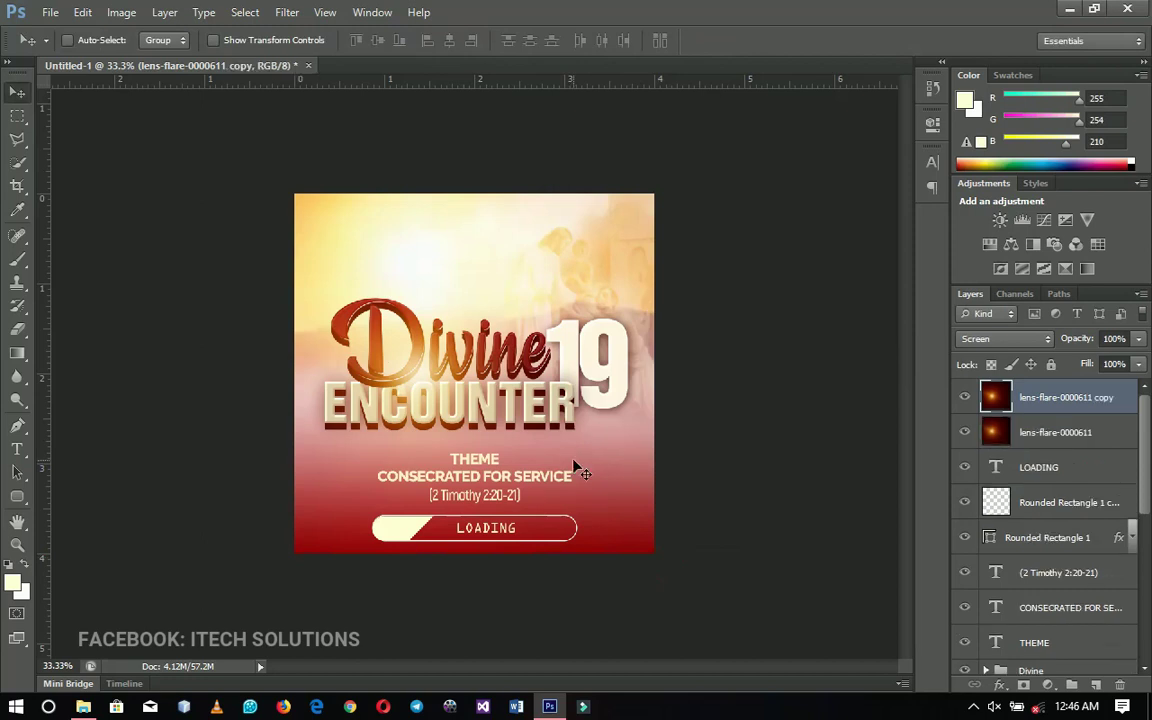
drag(576, 467, 622, 347)
key(ctrl+t)
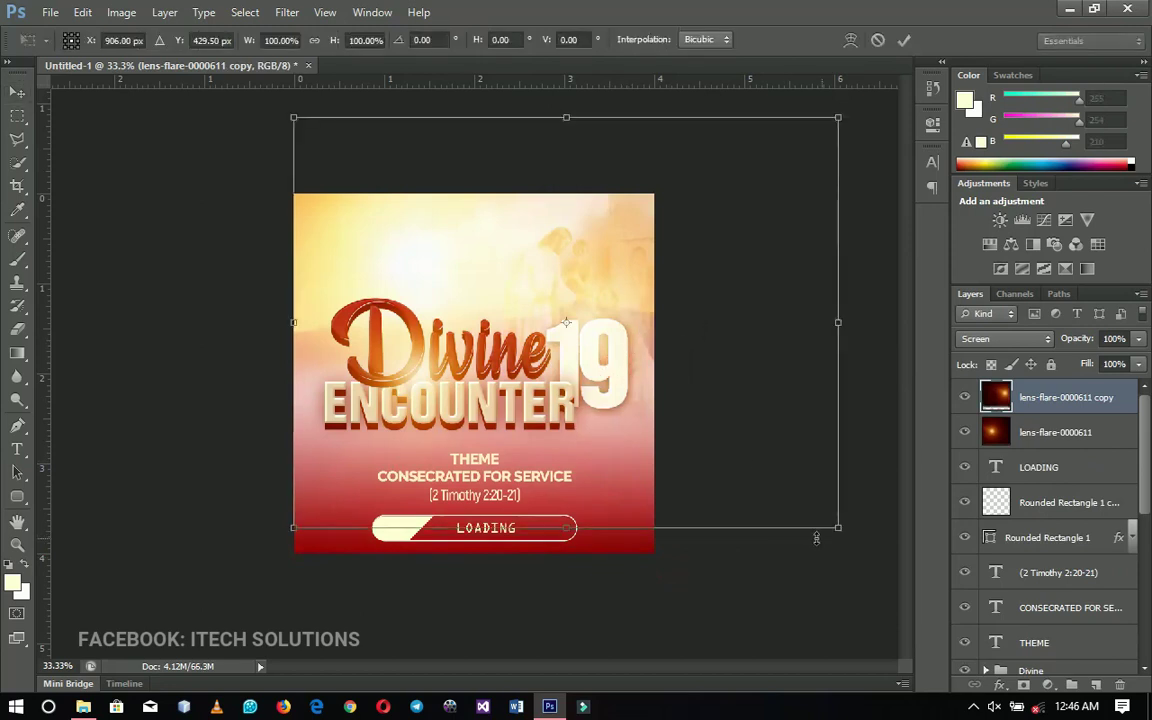
mouse_move(843, 534)
mouse_down()
mouse_move(809, 515)
mouse_move(830, 530)
mouse_up()
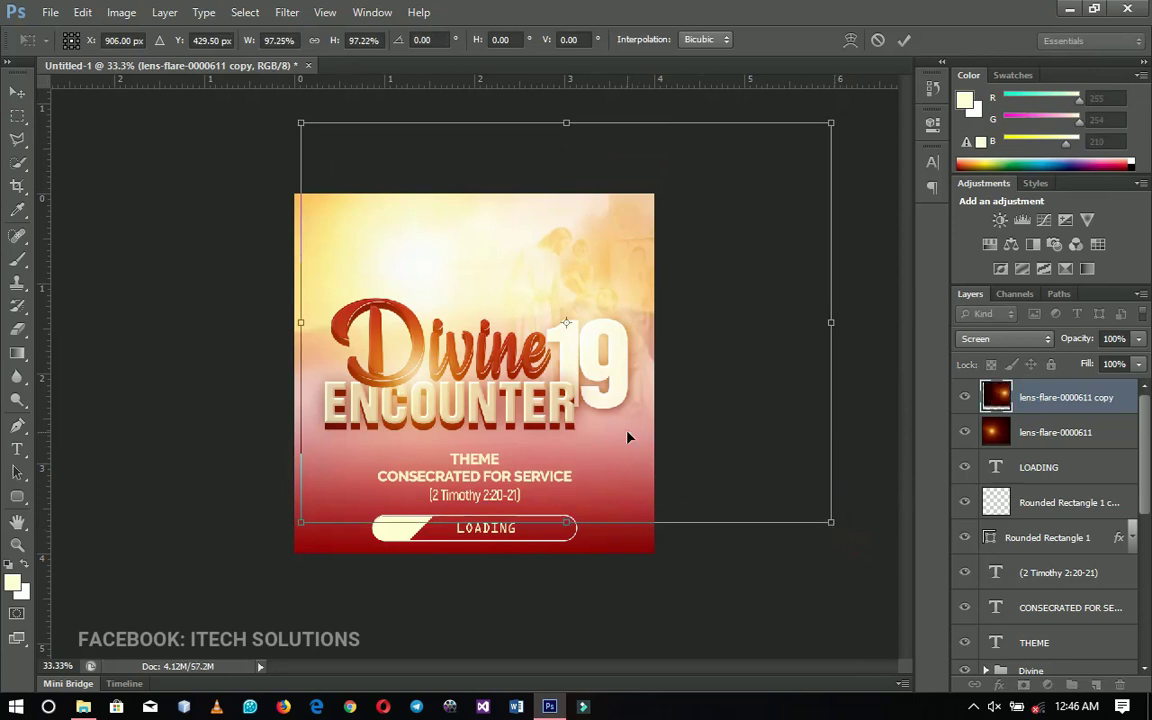
double_click(627, 432)
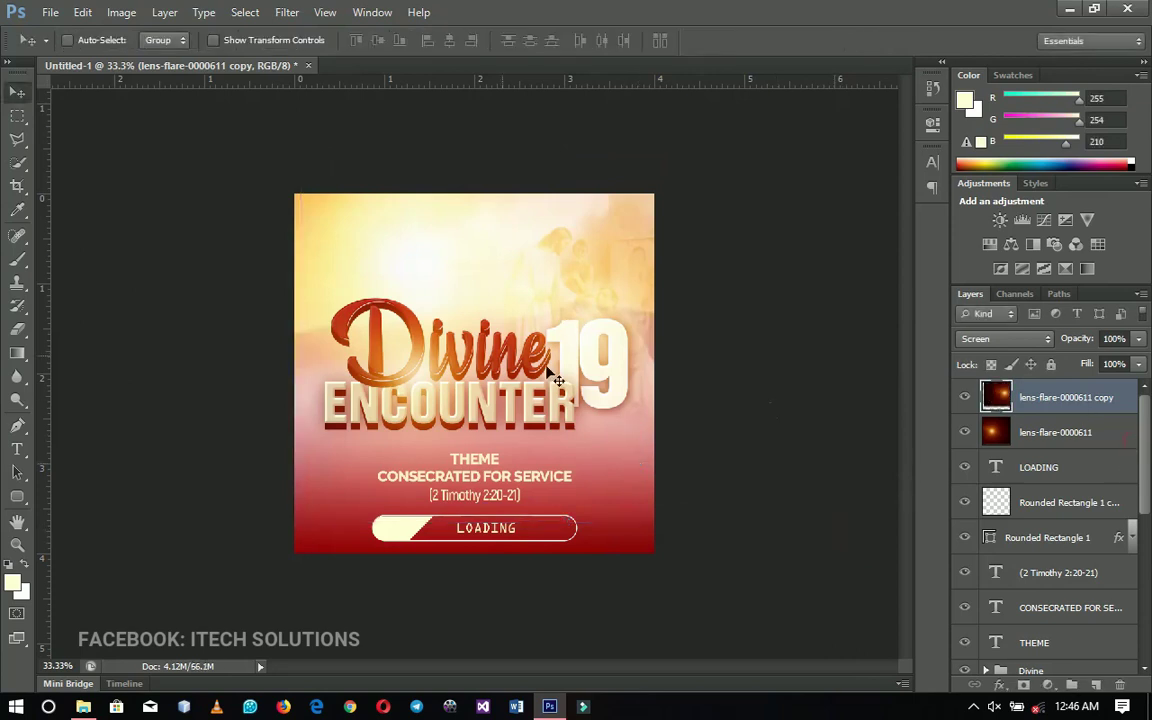
Step: Add a Curves adjustment layer above the flares and pull its curve slightly downward to darken the design
key(ctrl+space)
click(503, 346)
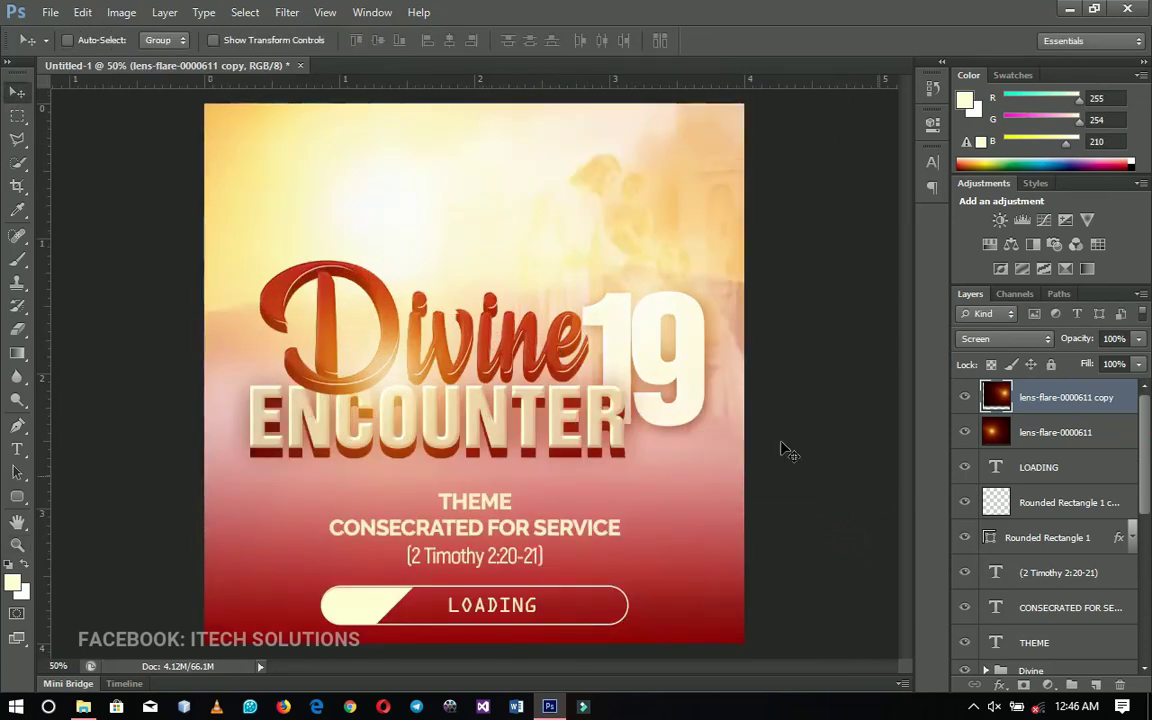
click(1047, 685)
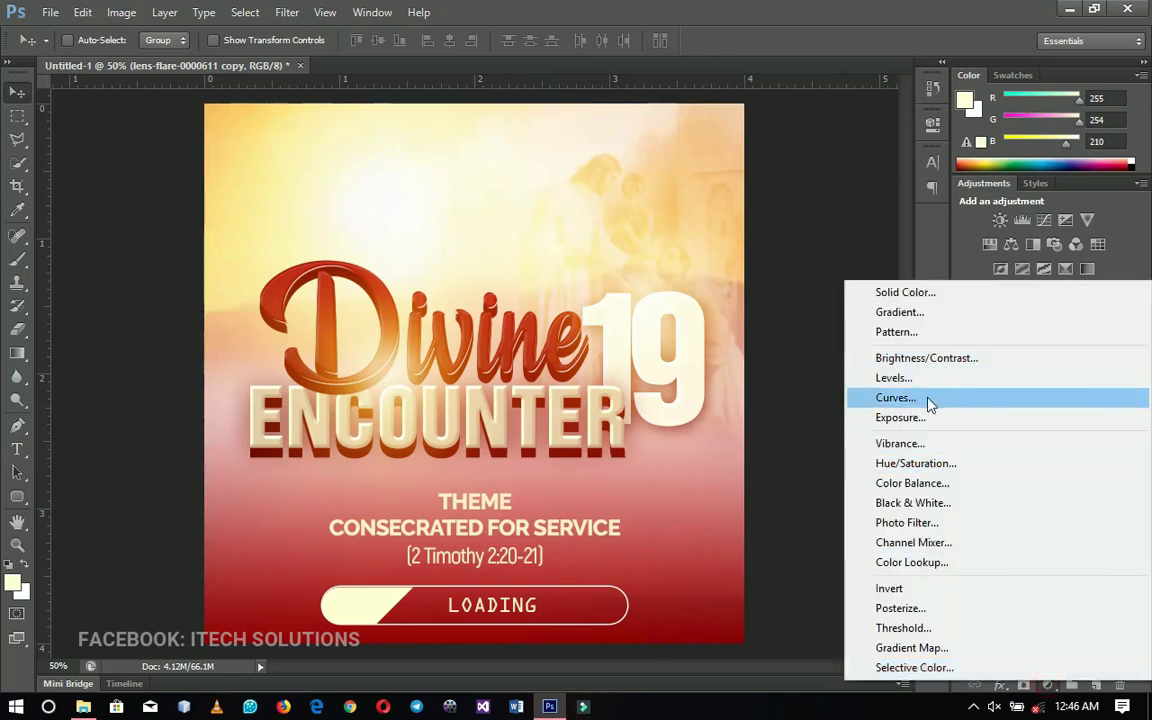
click(928, 400)
drag(794, 298, 816, 324)
click(883, 116)
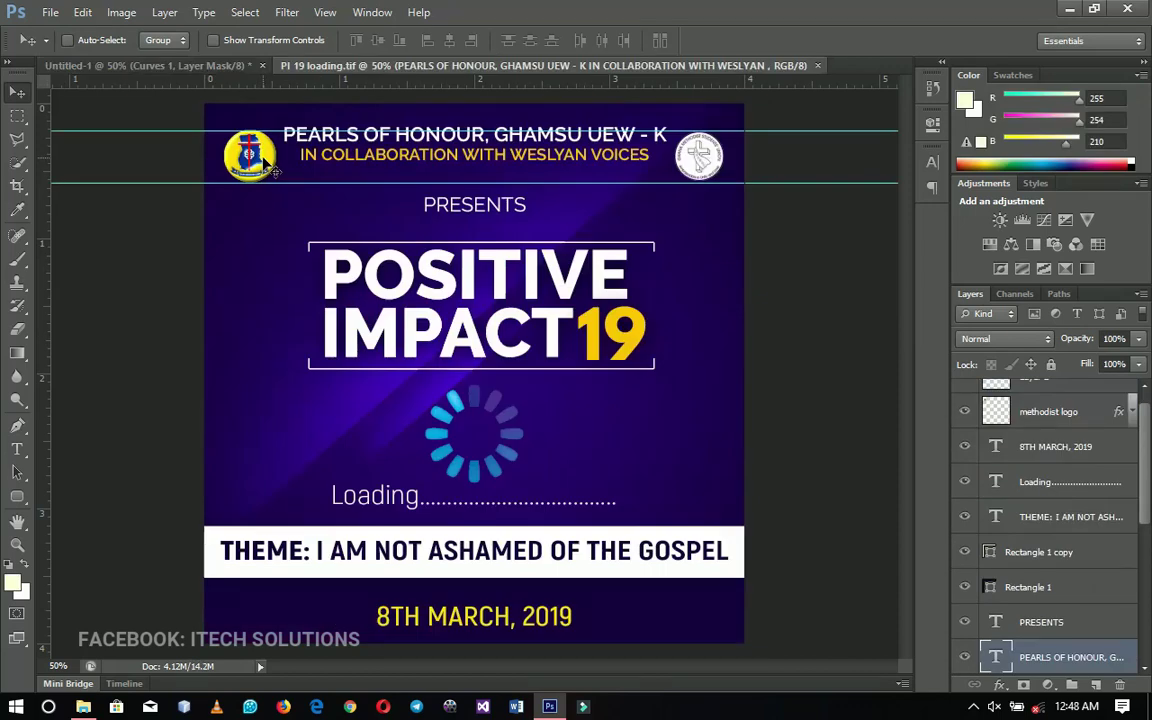
Step: Select the methodist logo and the white round logo layers in PI 19 loading.tif and copy both into the Untitled-1 design
drag(268, 170, 245, 152)
click(1052, 411)
scroll(1148, 420, up, 1)
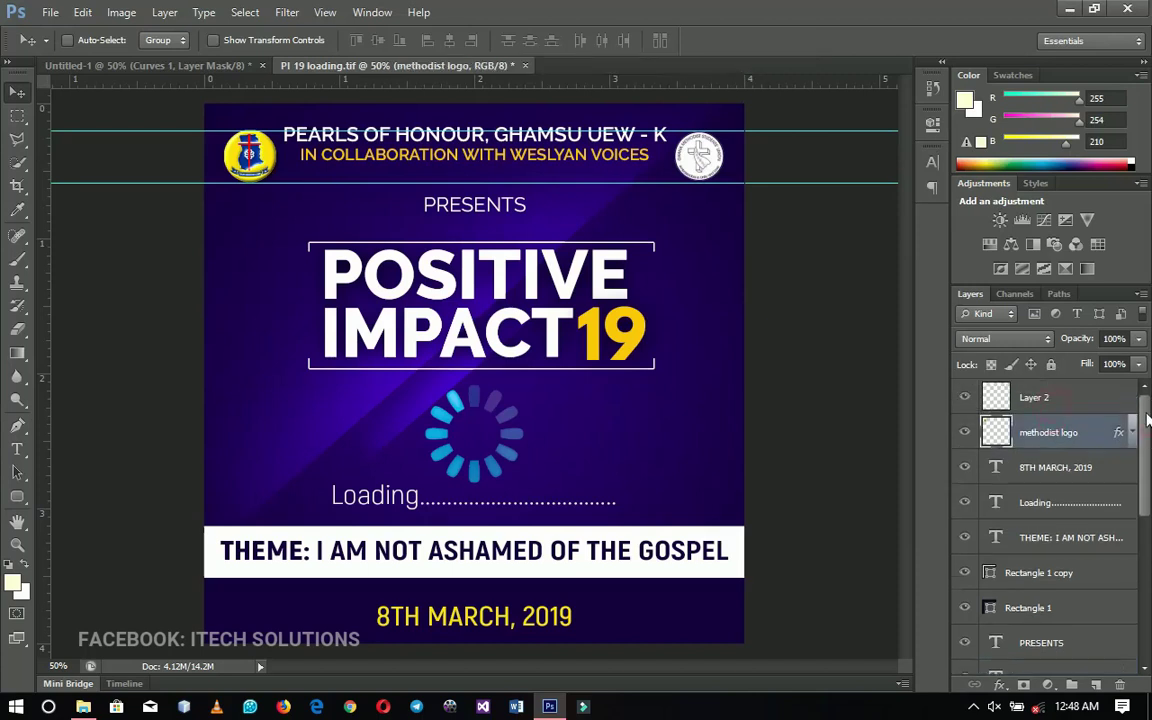
shift+click(1028, 398)
drag(699, 278, 562, 192)
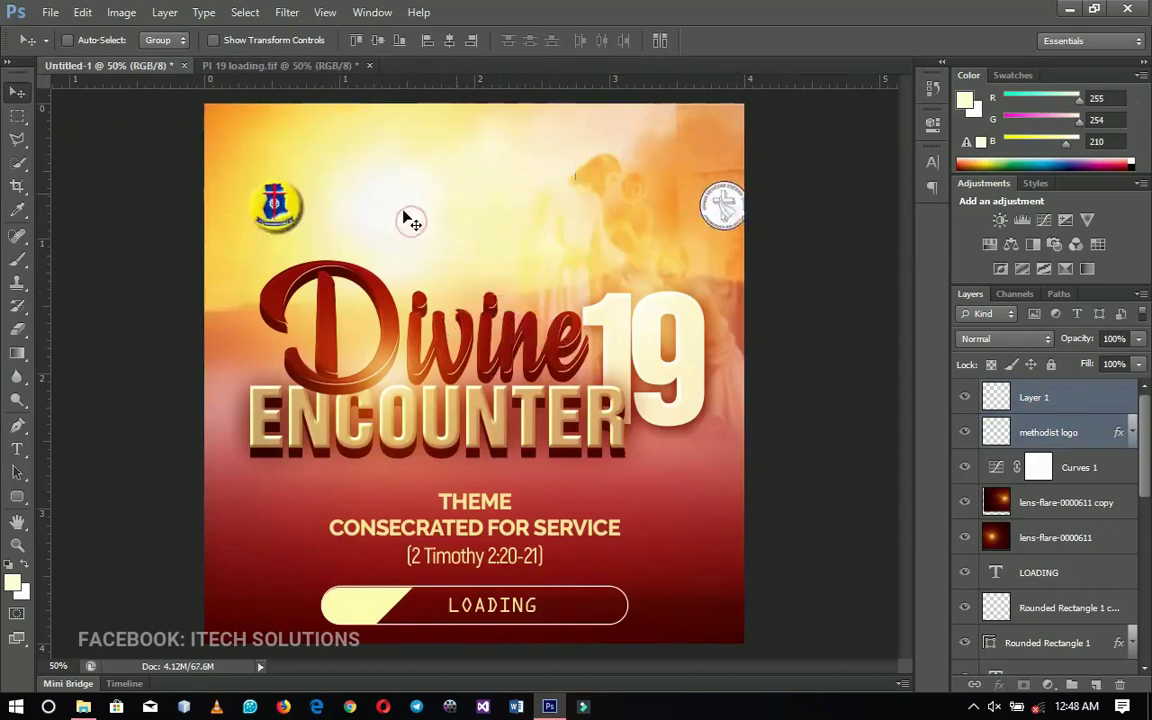
Step: Move the yellow methodist logo into the upper-left corner of the canvas
right_click(288, 210)
click(321, 228)
drag(306, 250, 283, 186)
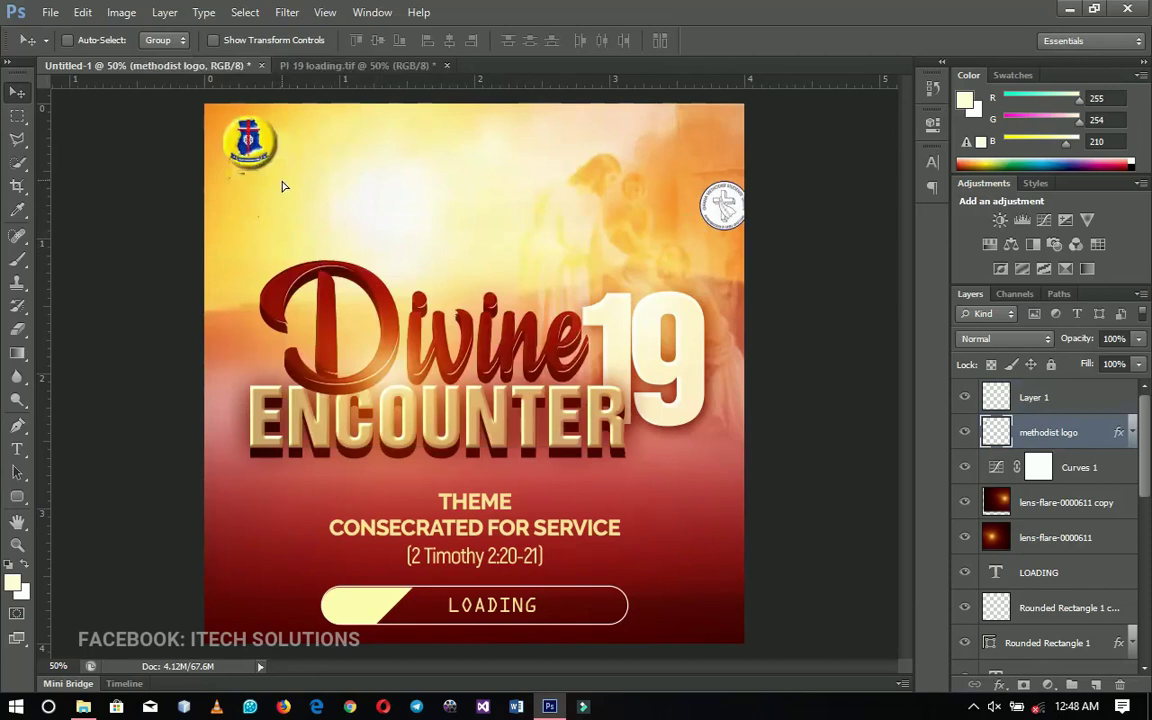
Step: Move the white round logo to sit just below the yellow methodist logo, slightly overlapping it, and nudge it into place
right_click(717, 209)
click(732, 222)
drag(686, 224, 268, 193)
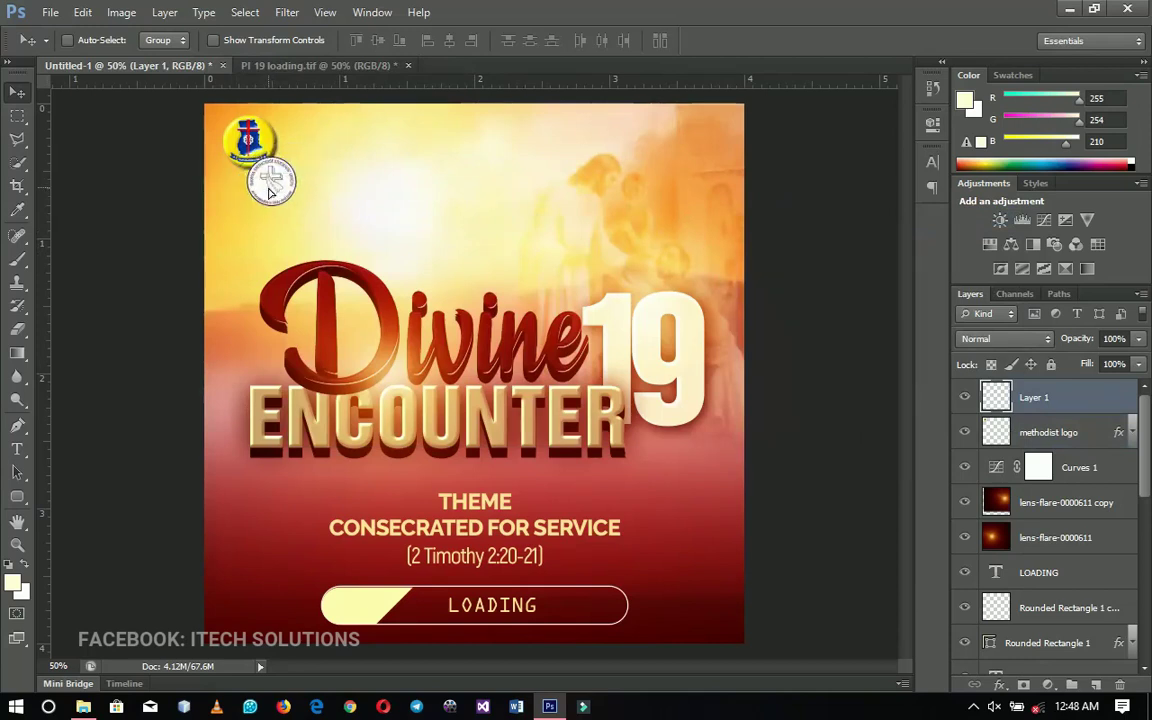
key(Left)
key(Left)
key(Left)
key(Left)
key(Left)
key(Left)
key(Left)
key(Left)
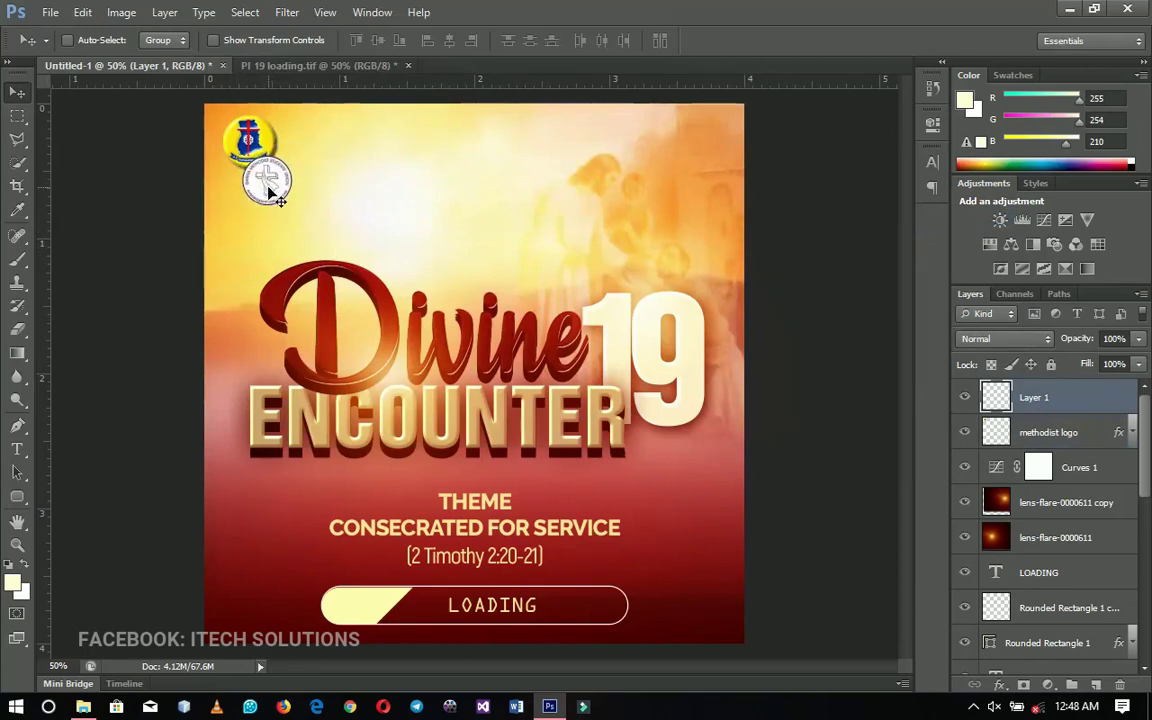
key(Left)
key(Left)
key(Left)
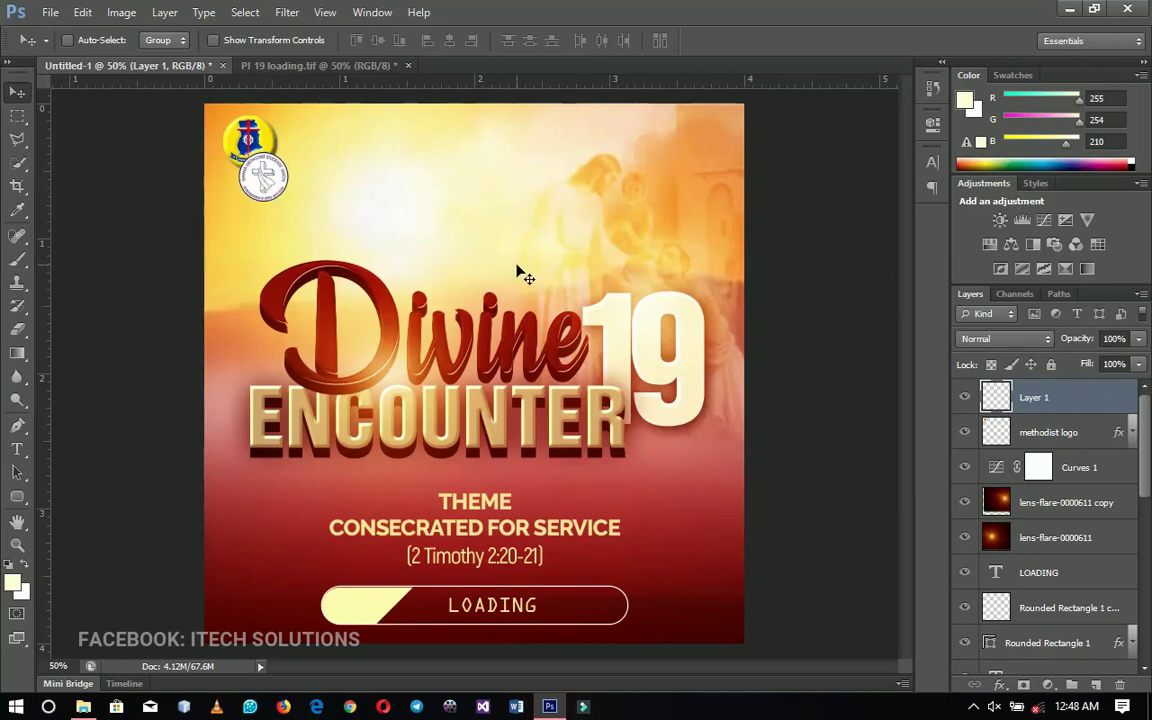
Step: Copy the Highlight copy 26 light streak from PI 19 loading.tif into the Untitled-1 design, directly above the Rounded Rectangle 1 layer
click(366, 70)
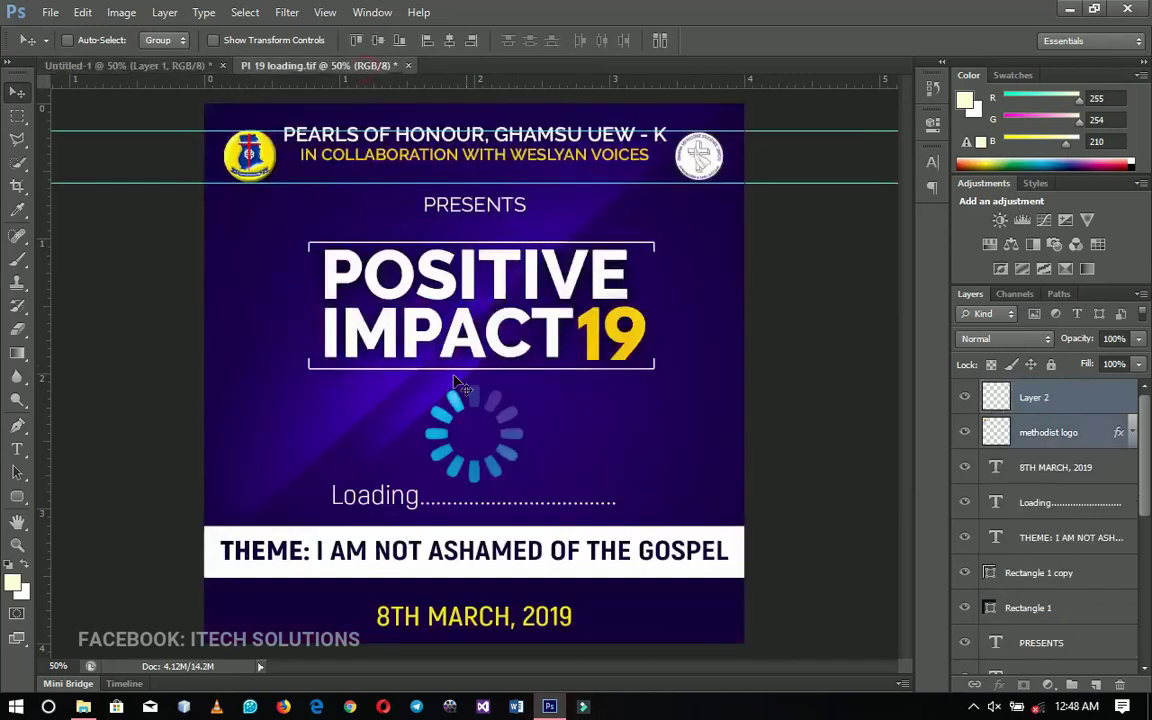
right_click(393, 389)
click(421, 401)
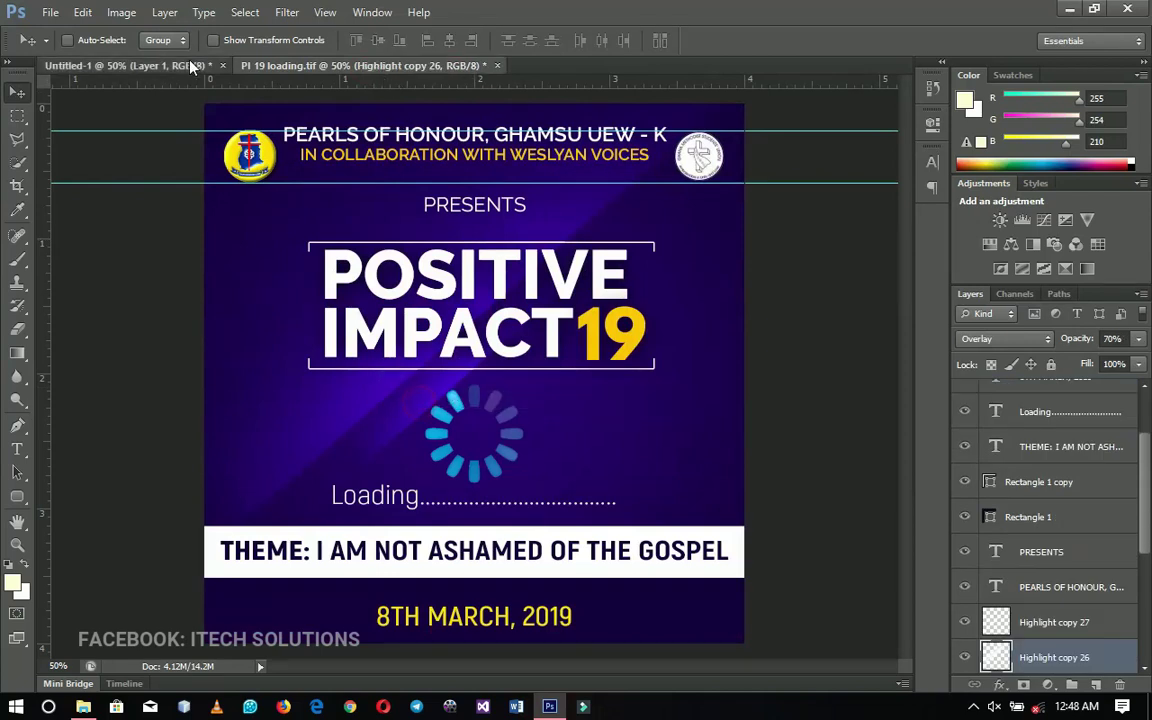
click(130, 65)
drag(1146, 457, 1133, 507)
click(1063, 494)
key(alt+bracketleft)
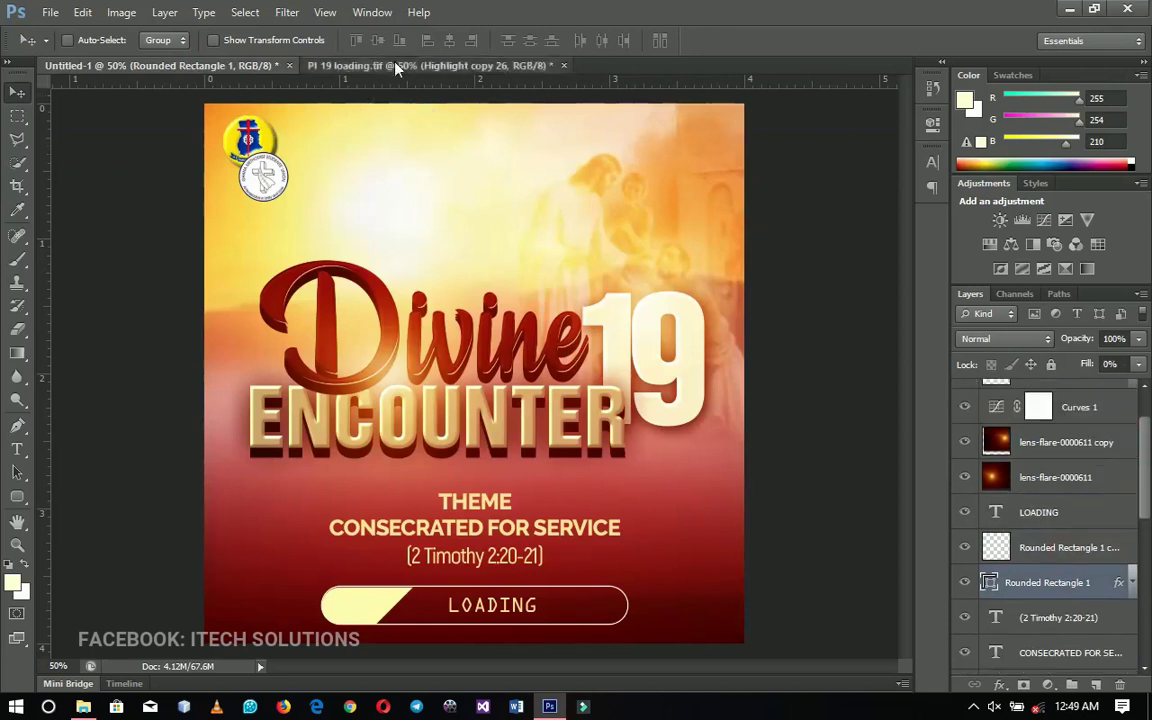
click(358, 64)
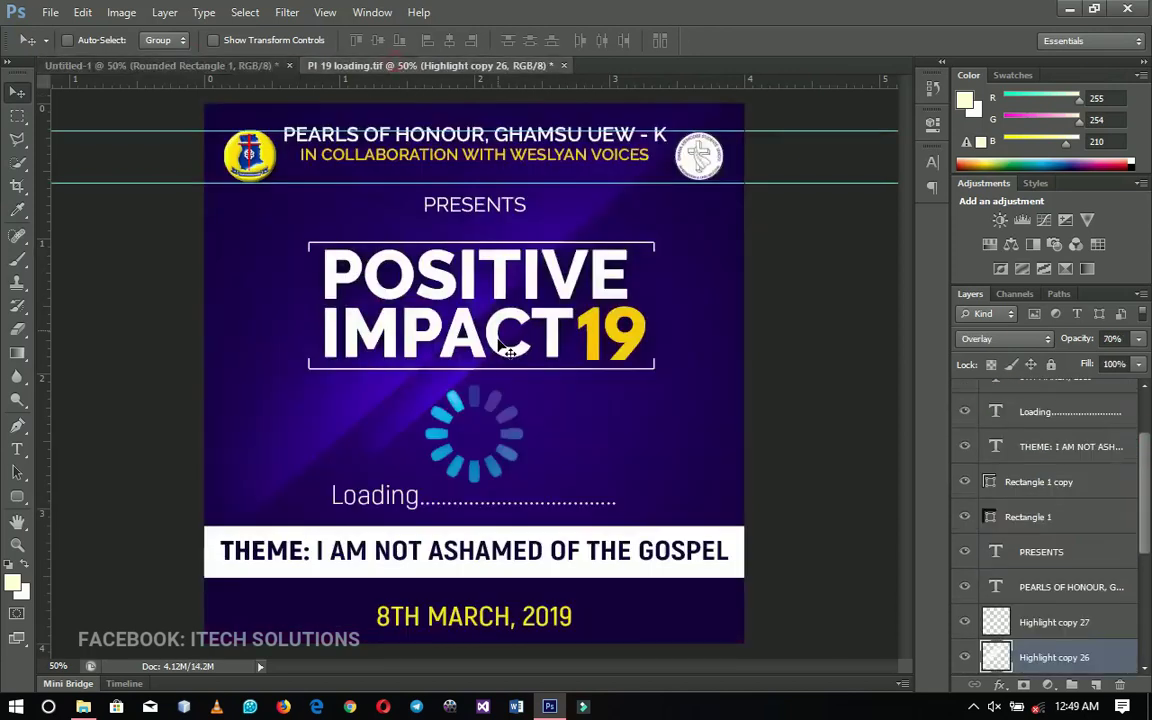
click(270, 66)
drag(283, 68, 439, 357)
mouse_move(475, 373)
mouse_down()
mouse_move(527, 468)
mouse_move(498, 463)
mouse_up()
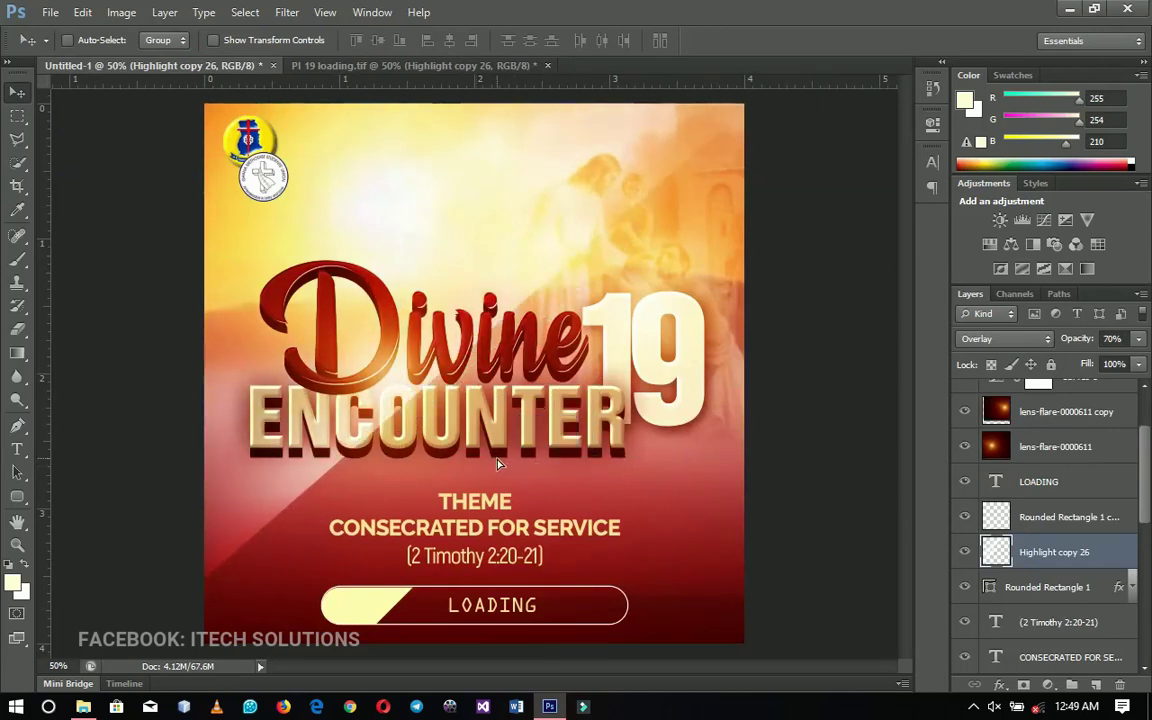
Step: Scale the highlight streak to about 73.6%, rotate it about -4.1 degrees and reposition it over the title
key(ctrl+t)
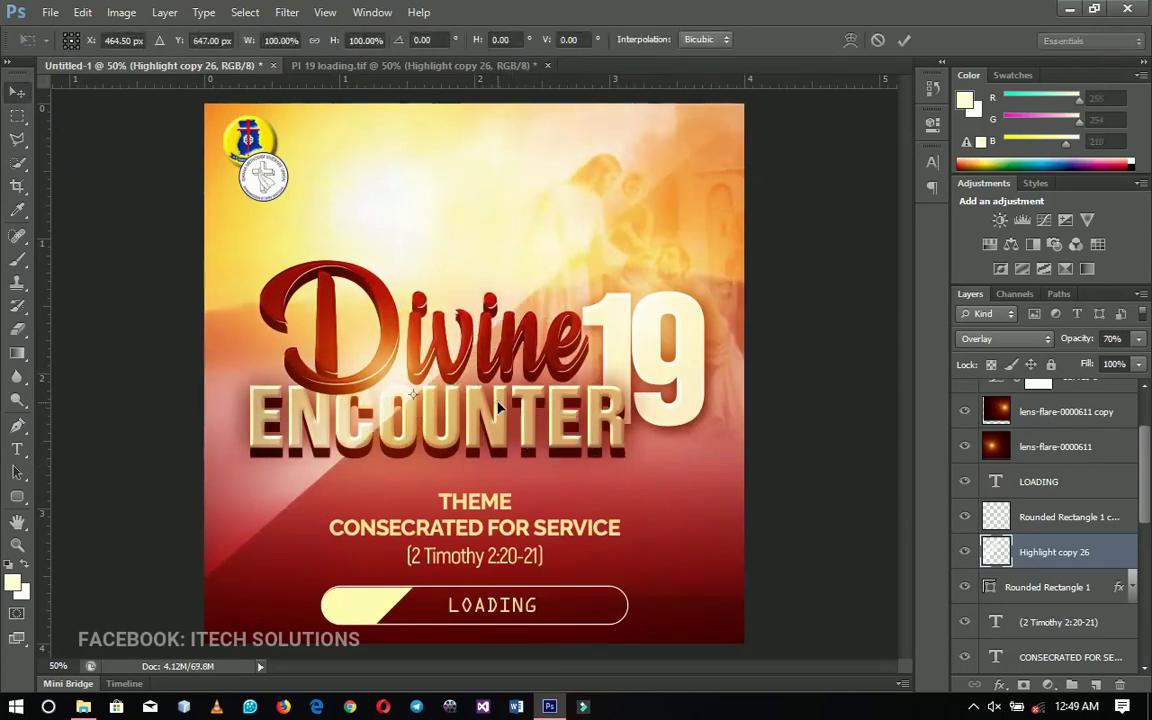
alt+click(507, 425)
alt+click(505, 412)
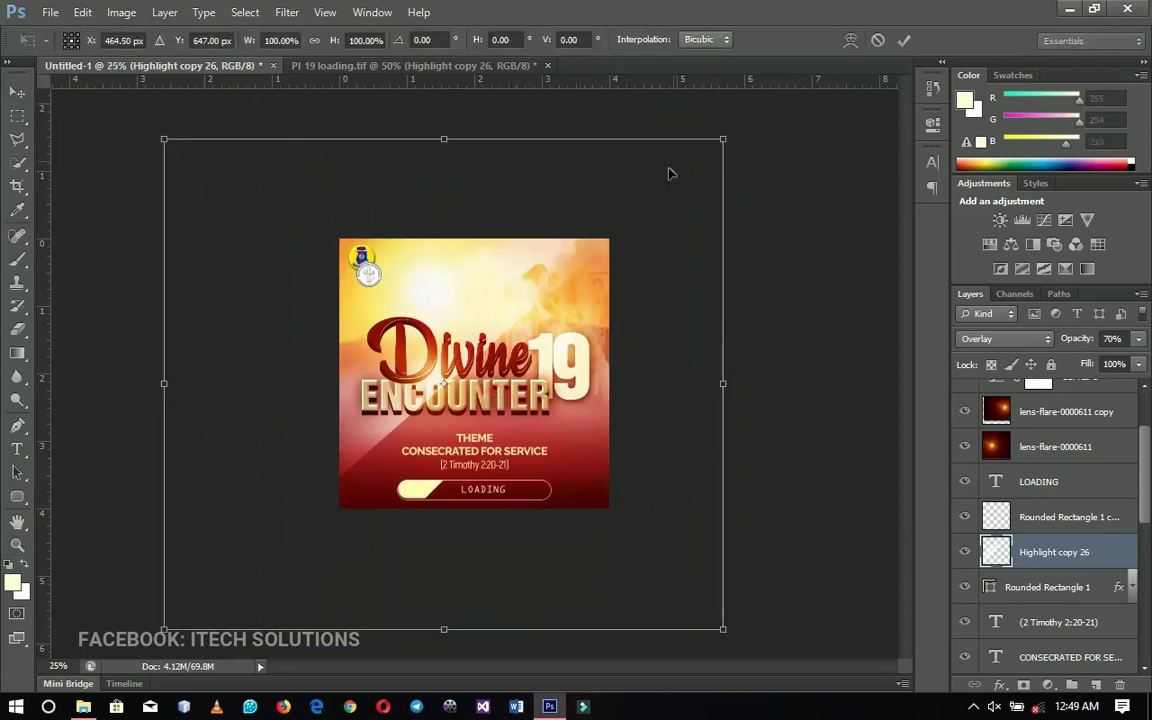
drag(723, 134, 647, 203)
drag(630, 352, 618, 321)
drag(676, 355, 605, 305)
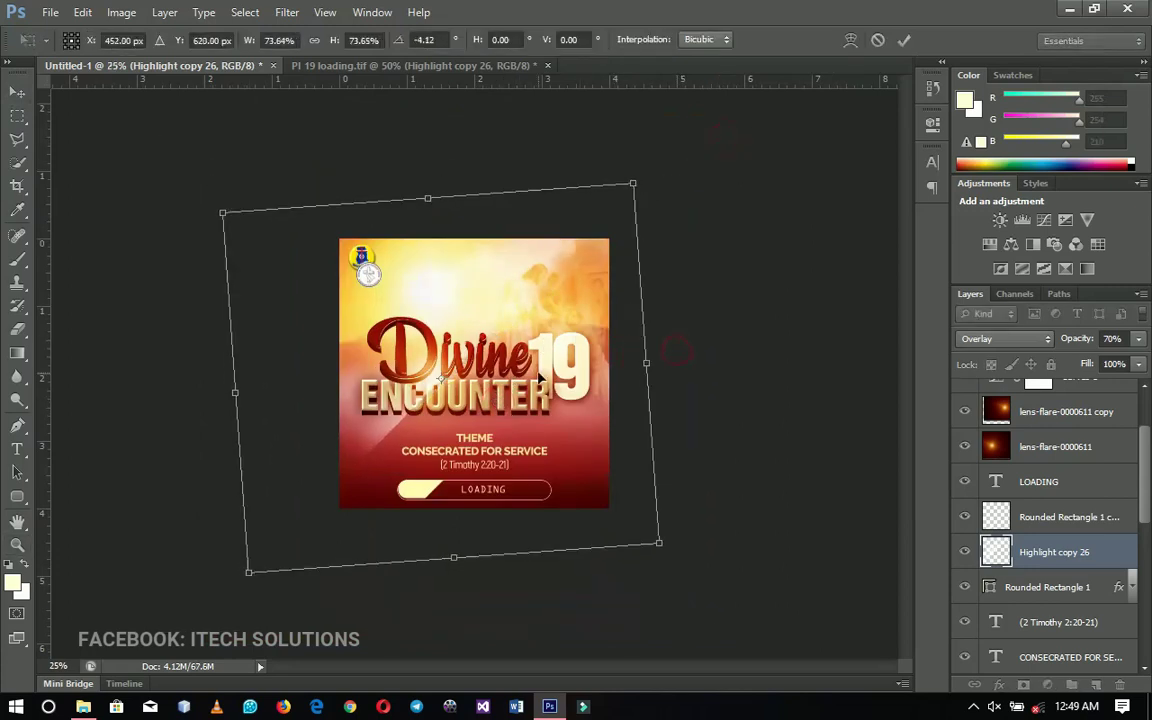
key(Return)
Step: Duplicate the highlight streak and offset the copy down and to the right of the original
key(z)
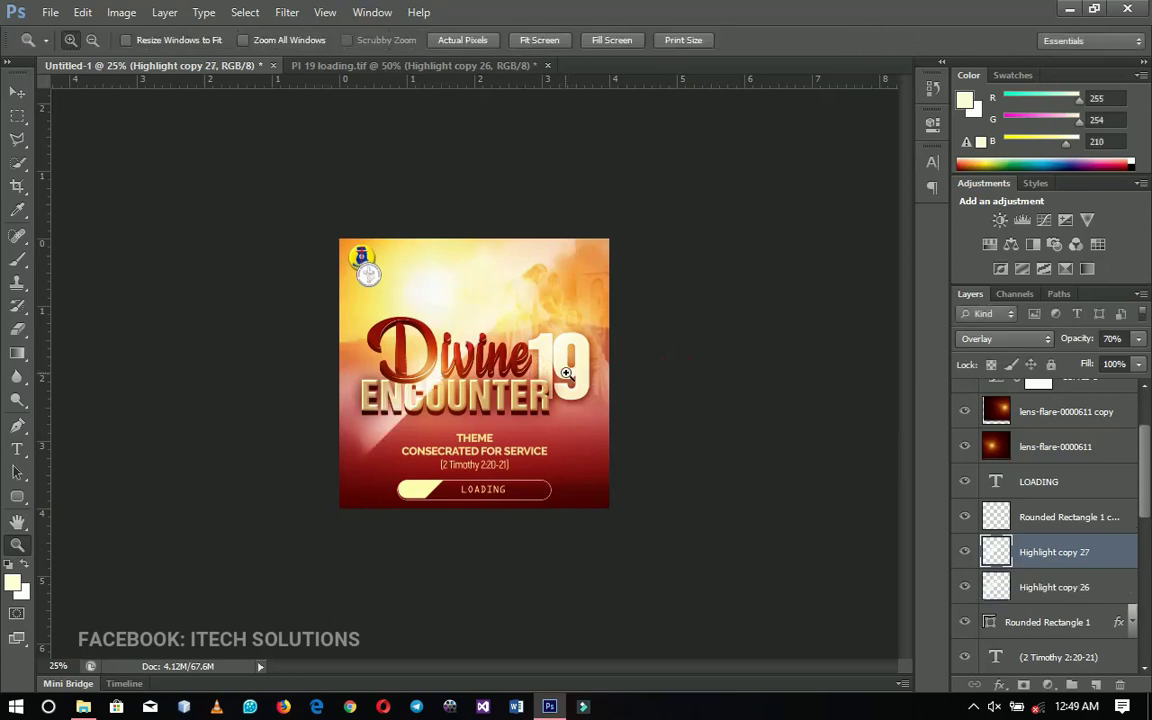
key(v)
drag(512, 376, 532, 407)
Step: Duplicate the offset highlight streak, scale the new copy down and move it up and to the right as a third streak
key(ctrl+j)
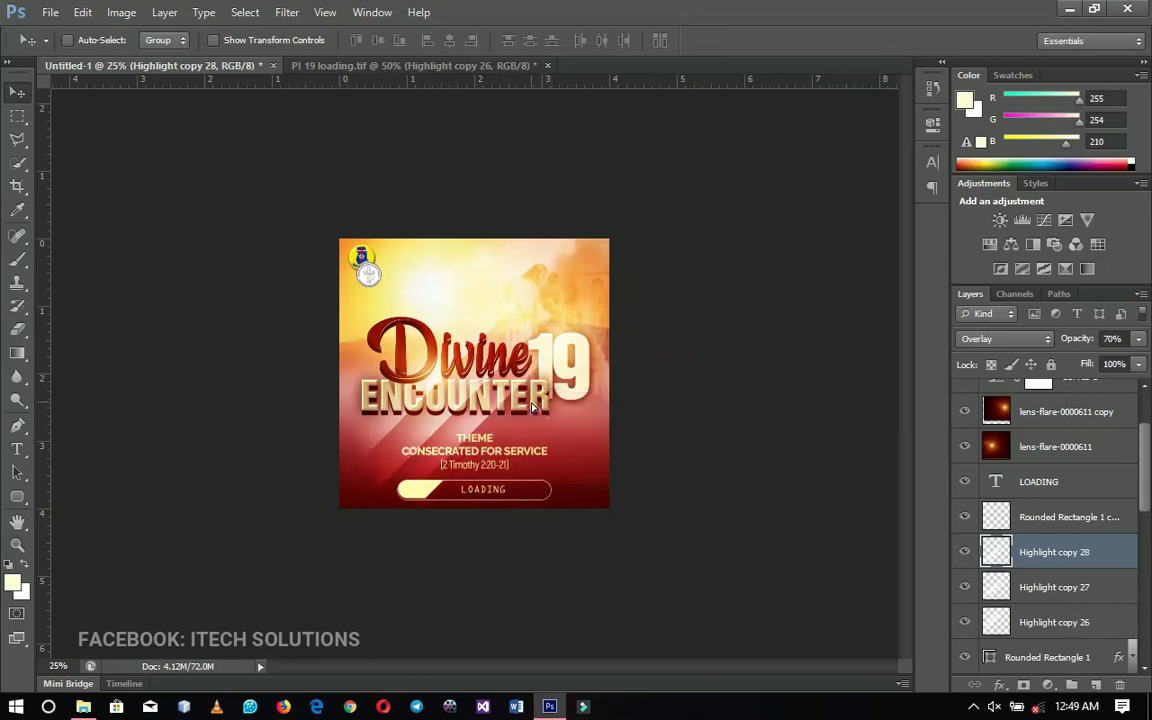
key(ctrl+t)
drag(674, 230, 596, 308)
drag(530, 407, 568, 369)
key(Return)
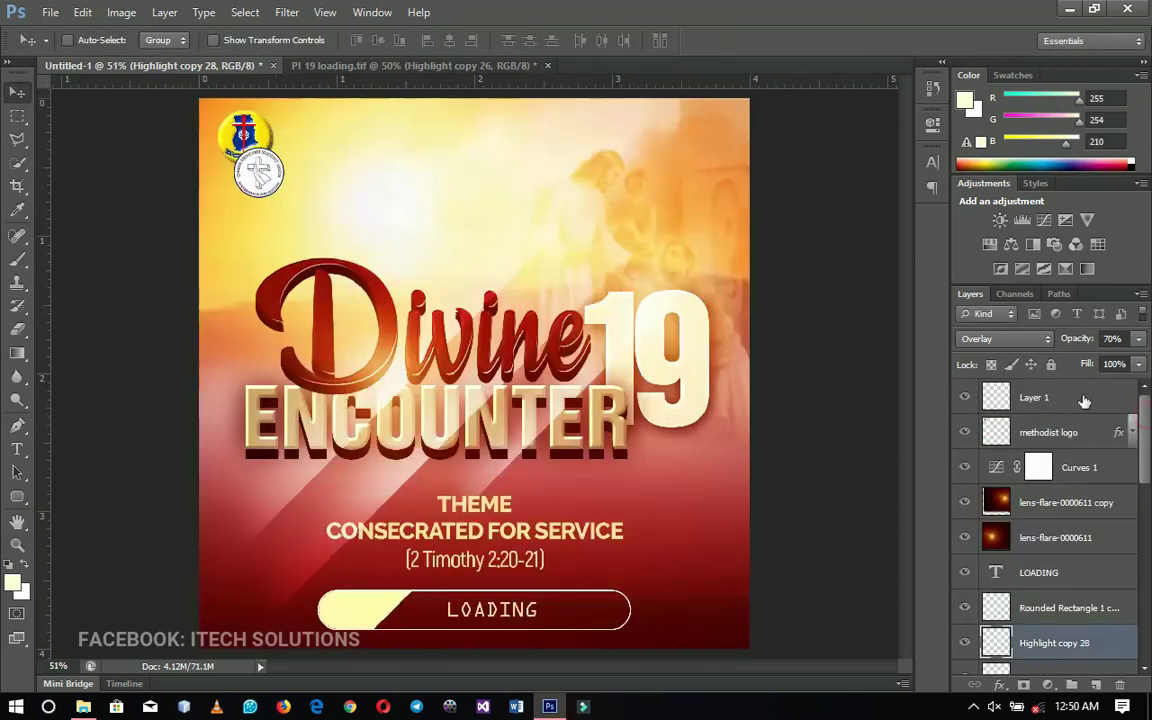
Step: Add two lines of black Akrobat ExtraBold text above all layers: "GHANA METHODISTS' UNION" and "UEW - K LOCAL"
key(t)
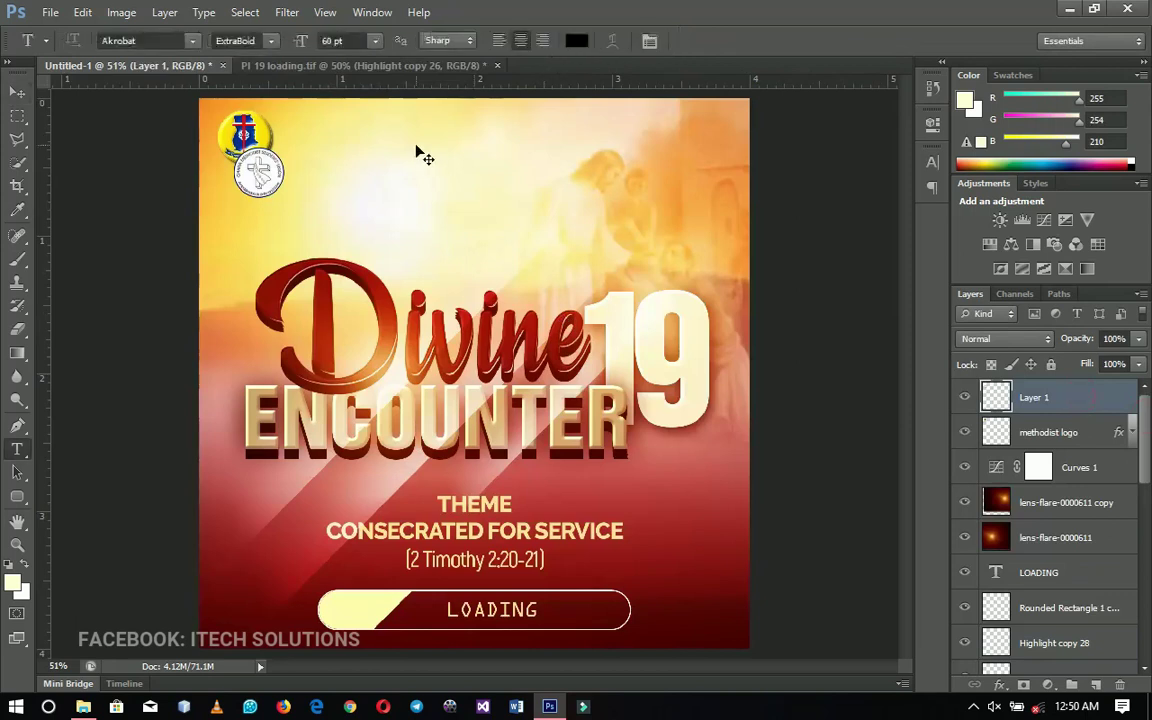
click(420, 152)
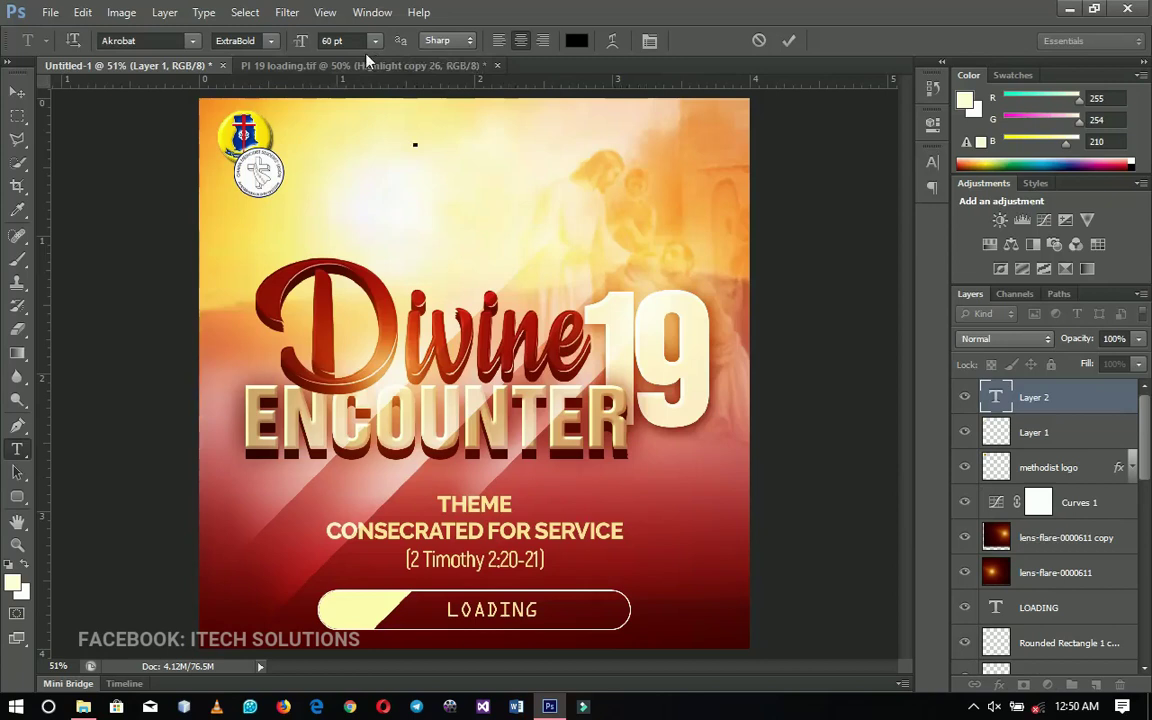
drag(312, 48, 278, 53)
text(GHANA METHODIST'S)
key(BackSpace)
key(BackSpace)
text(S' UNION)
key(Return)
text(UEW - K LOCAL)
Step: Scale down the two-line organisation heading and fit it centred along the upper edge of the canvas
key(ctrl+a)
key(ctrl+t)
drag(660, 205, 615, 160)
key(Return)
Step: Change the "UEW - K LOCAL" line to a lighter Akrobat weight
drag(390, 162, 560, 162)
click(255, 40)
click(240, 110)
click(17, 91)
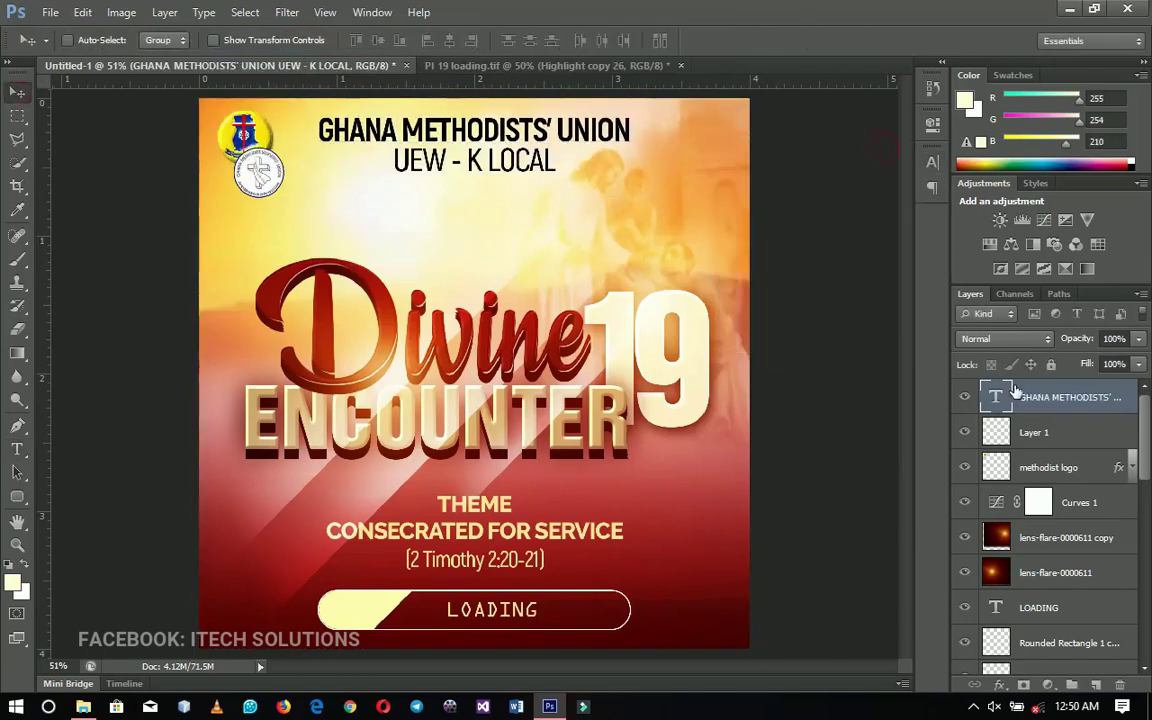
Step: Reopen the Curves 1 adjustment and shift its curve point further toward the highlights to deepen the design's contrast
double_click(996, 502)
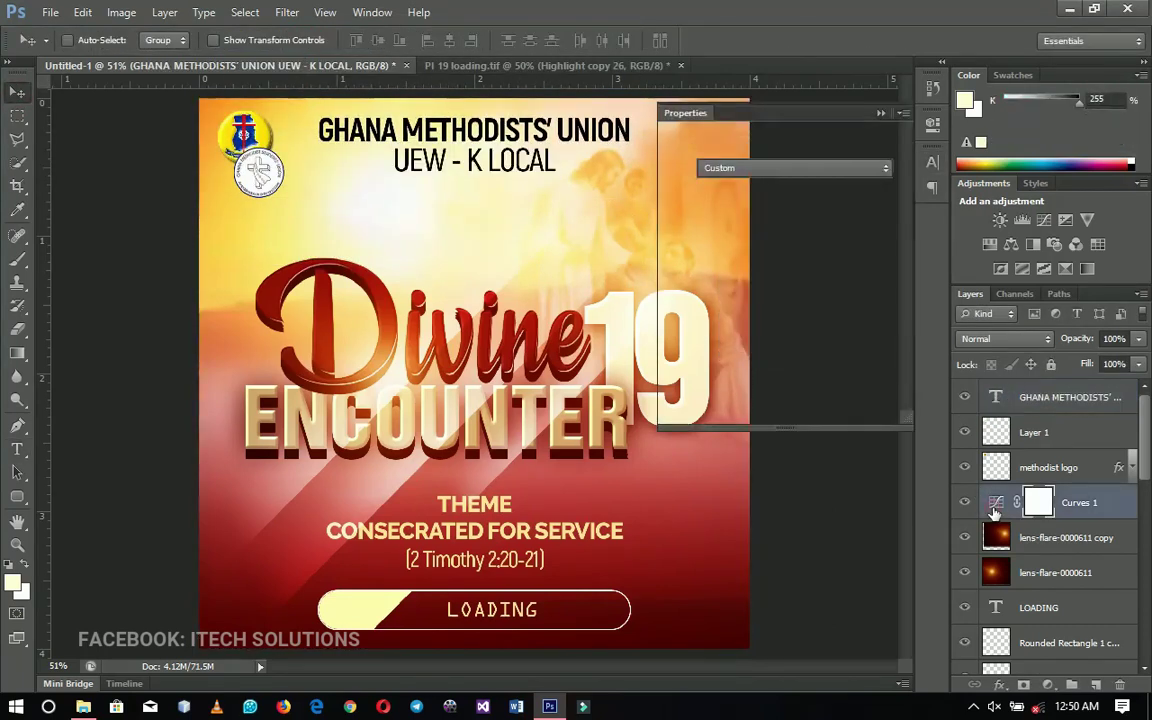
drag(816, 324, 829, 323)
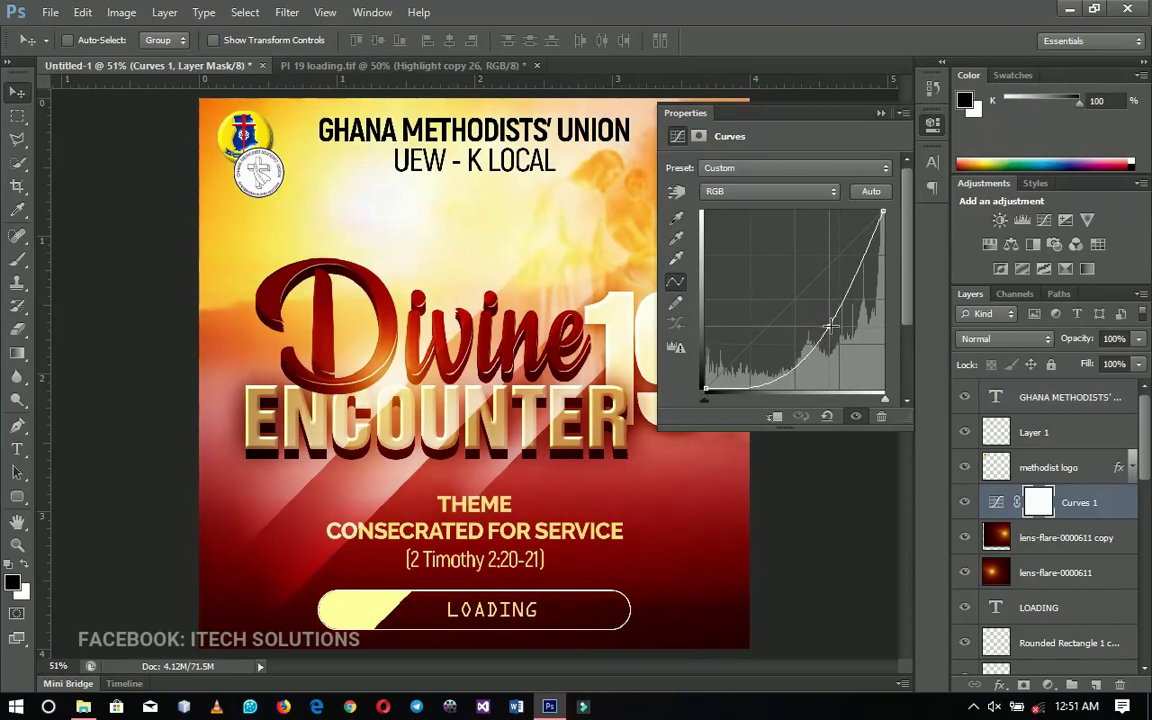
click(881, 113)
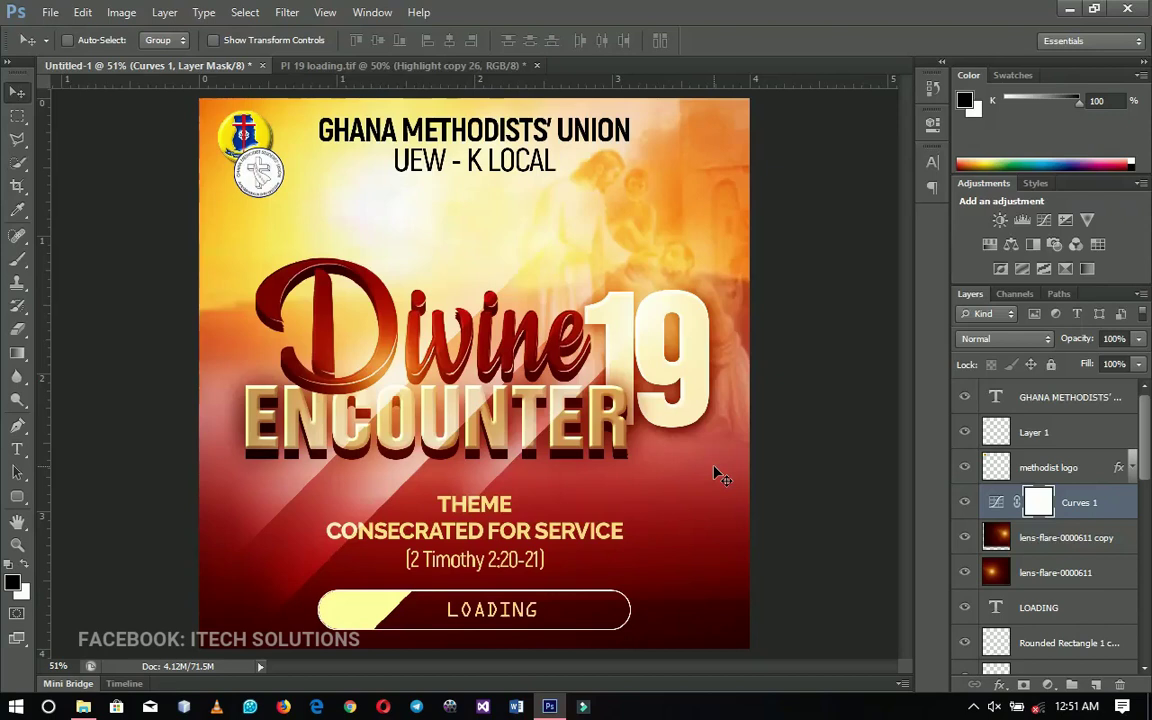
Step: Toggle the visibility of the two lens flare layers to compare the design with and without each flare
click(963, 574)
click(966, 538)
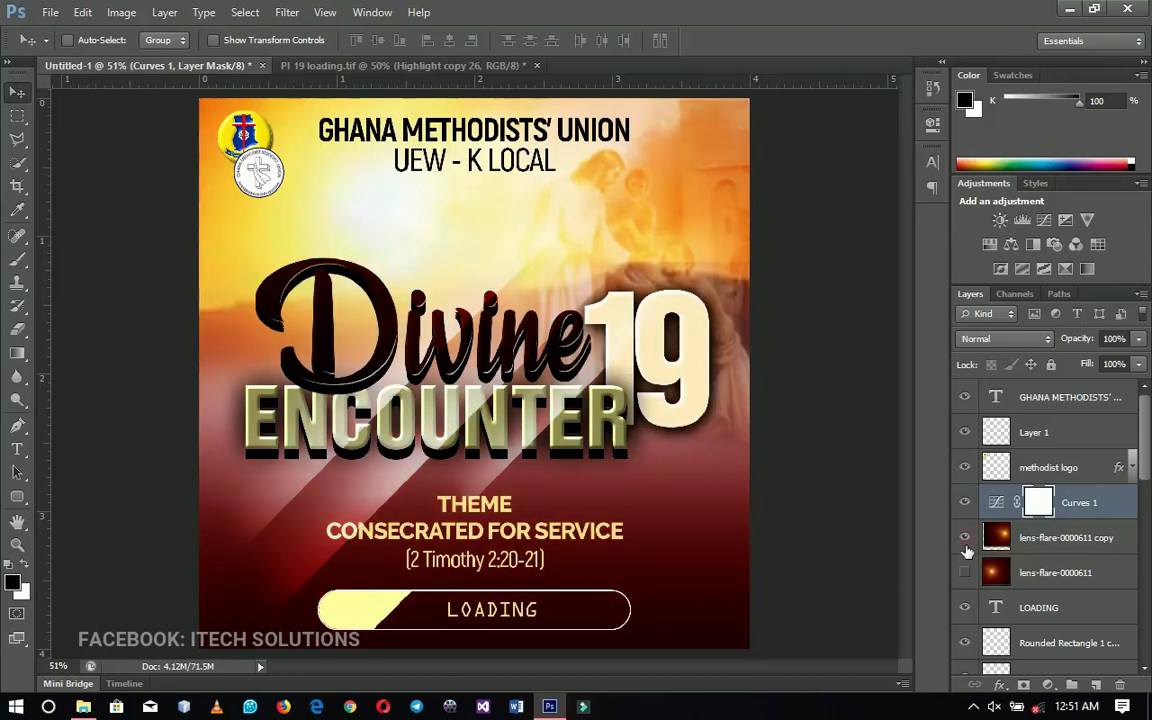
drag(967, 540, 966, 568)
click(964, 572)
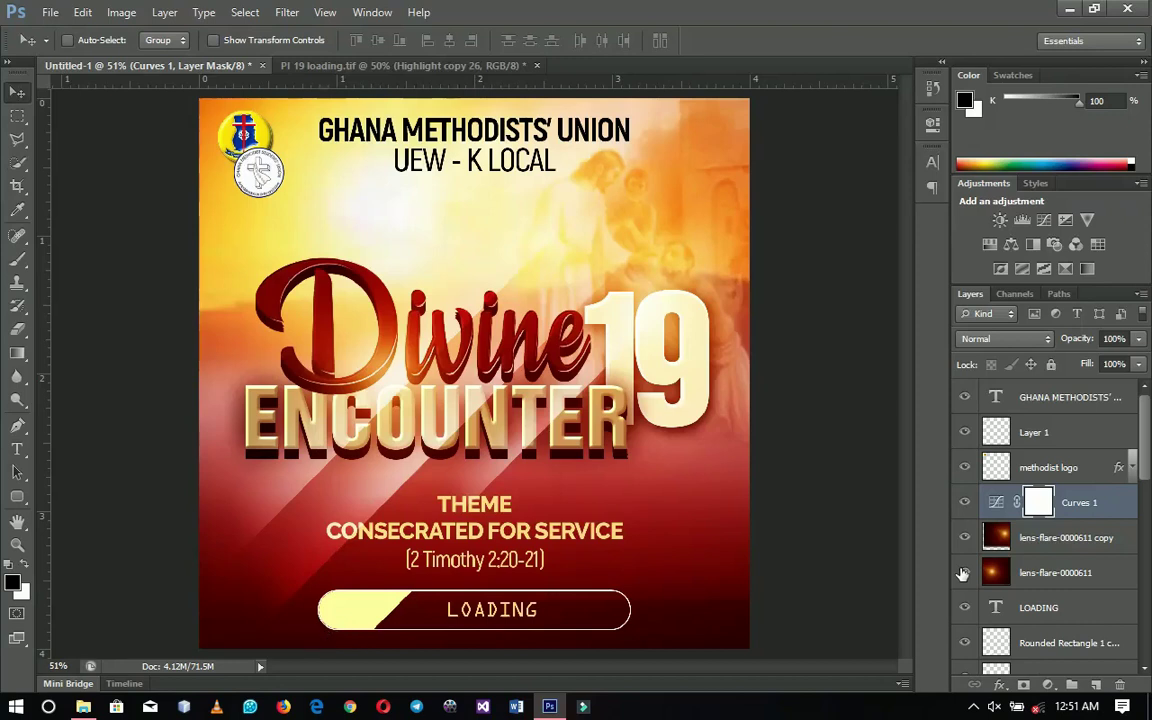
scroll(962, 573, down, 1)
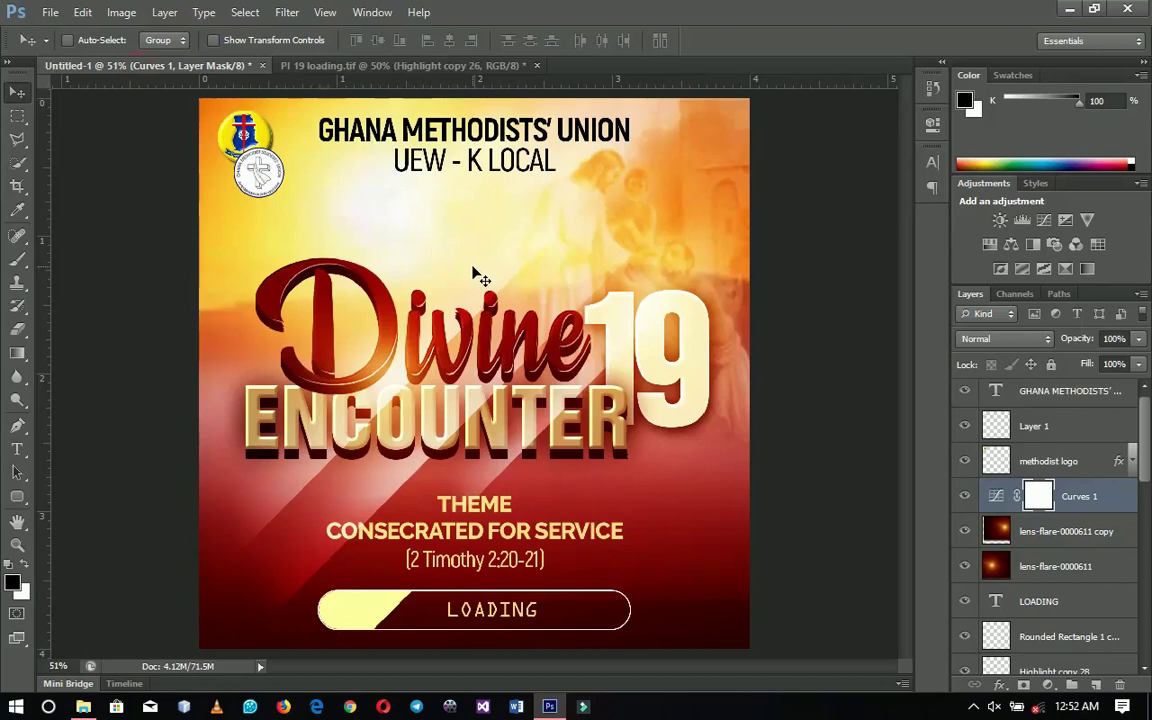